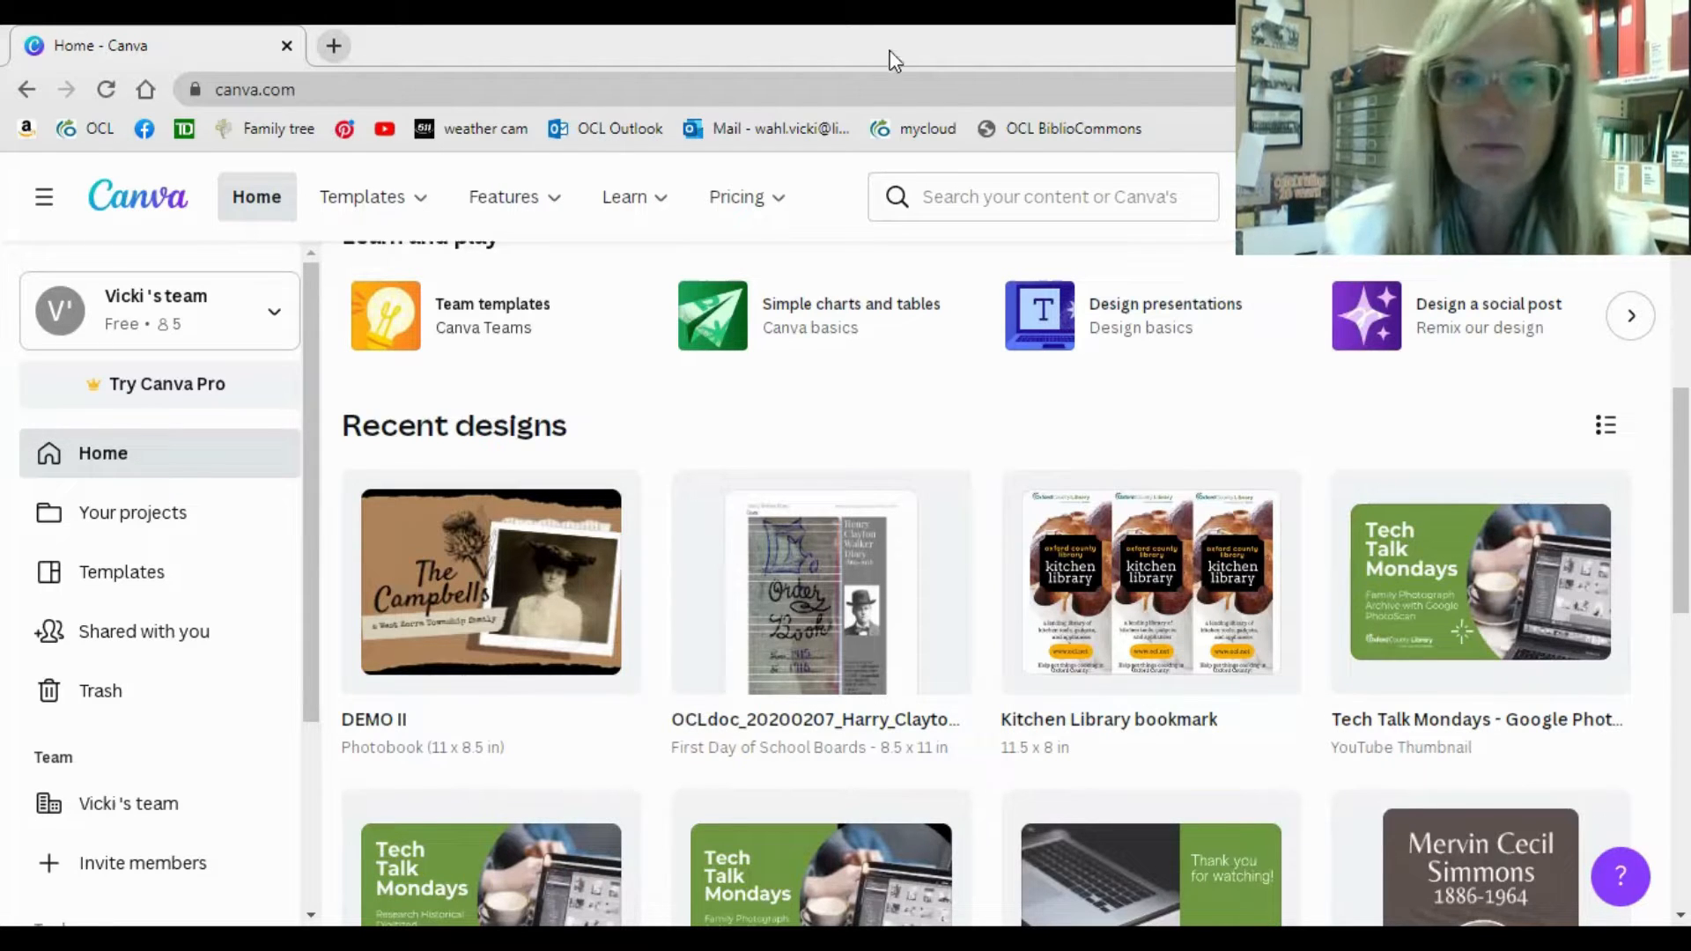
Open the DEMO II photobook (11 x 8.5 in) from the recent designs.
{"action": "left_click", "coordinate": [257, 216]}
{"action": "mouse_move", "coordinate": [957, 505]}
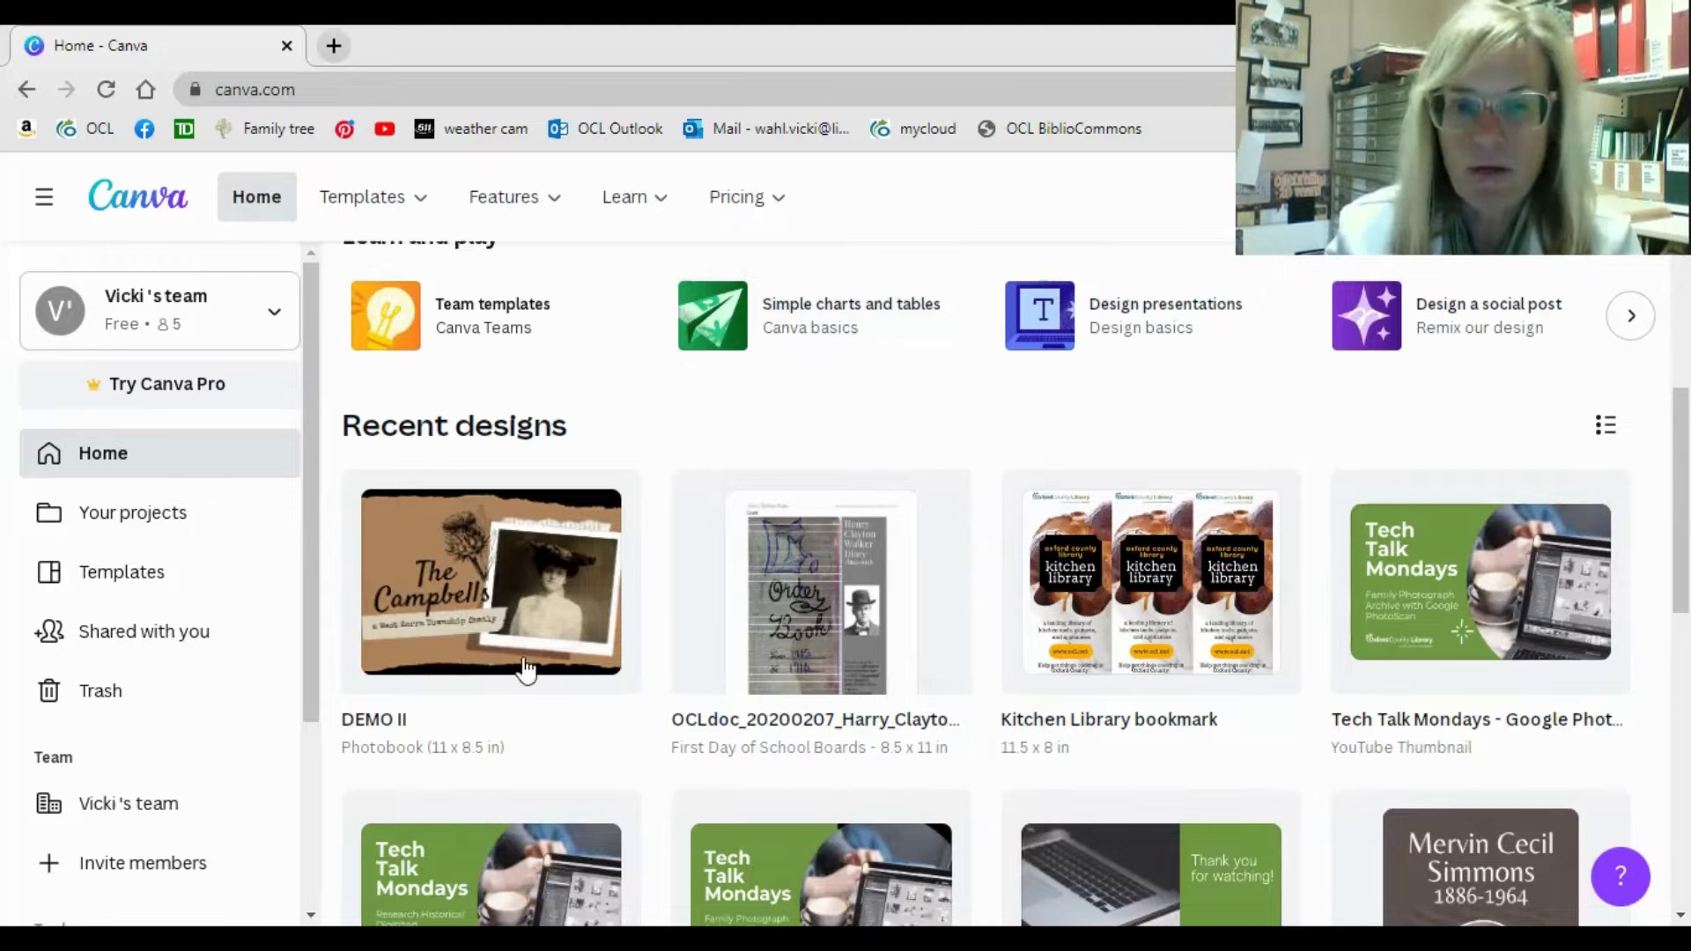
{"action": "mouse_move", "coordinate": [529, 611]}
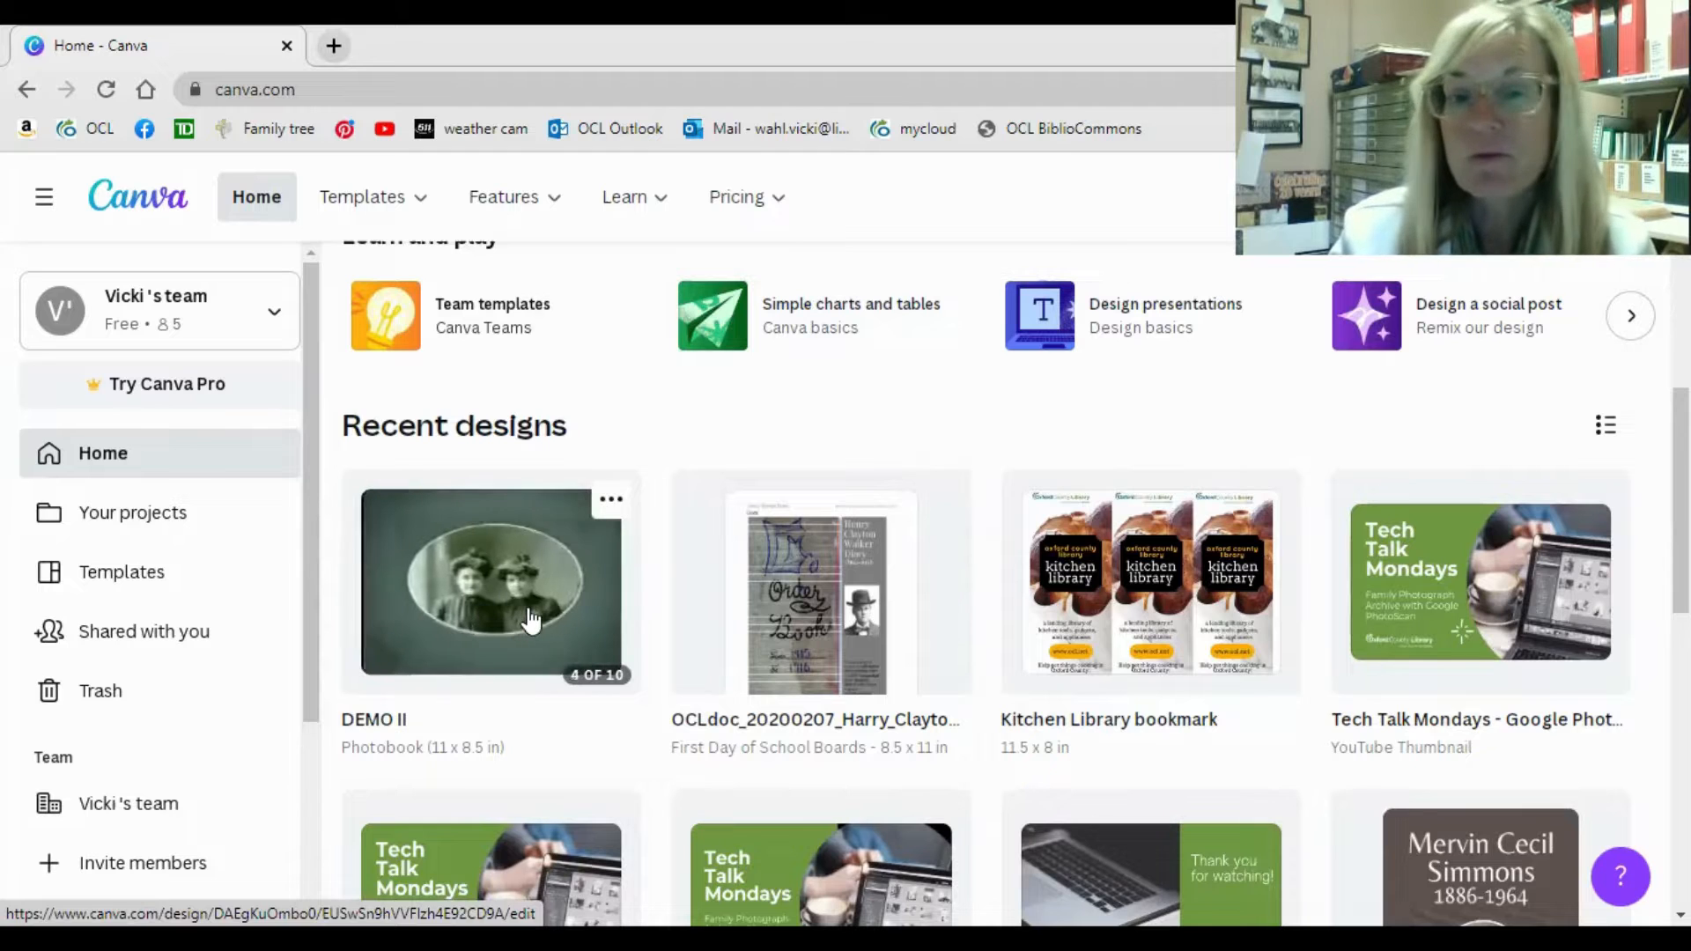
{"action": "left_click", "coordinate": [528, 610]}
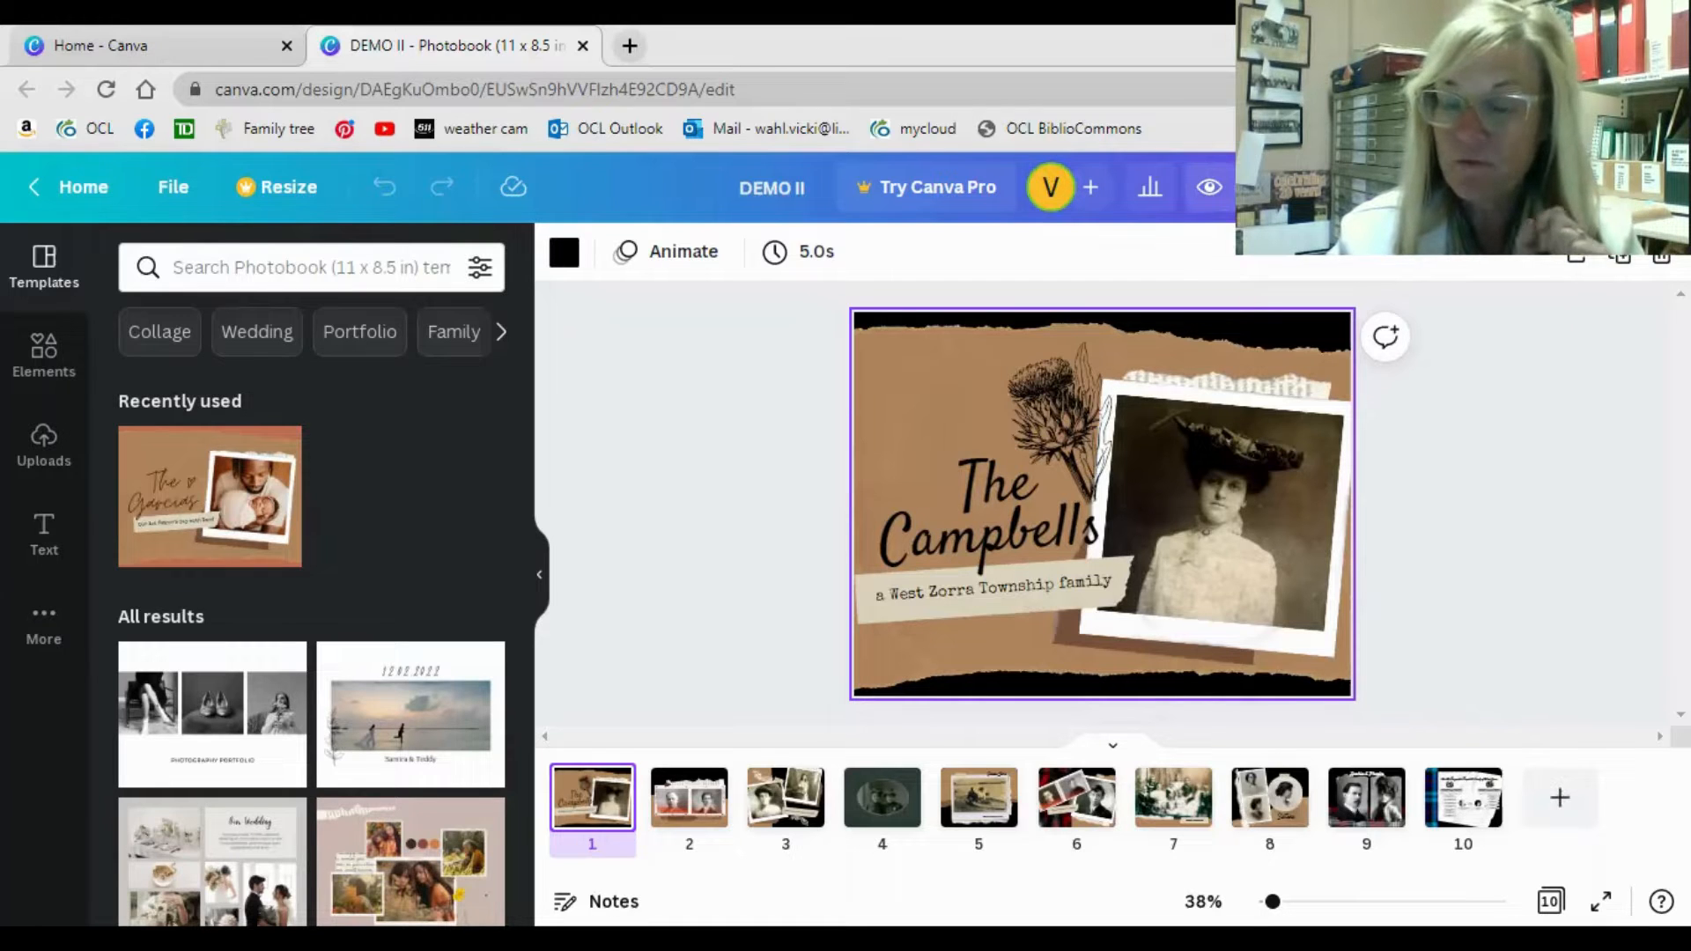
Preview the DEMO II photobook spread by spread from the cover through page 9, and close the preview.
{"action": "left_click", "coordinate": [1209, 187]}
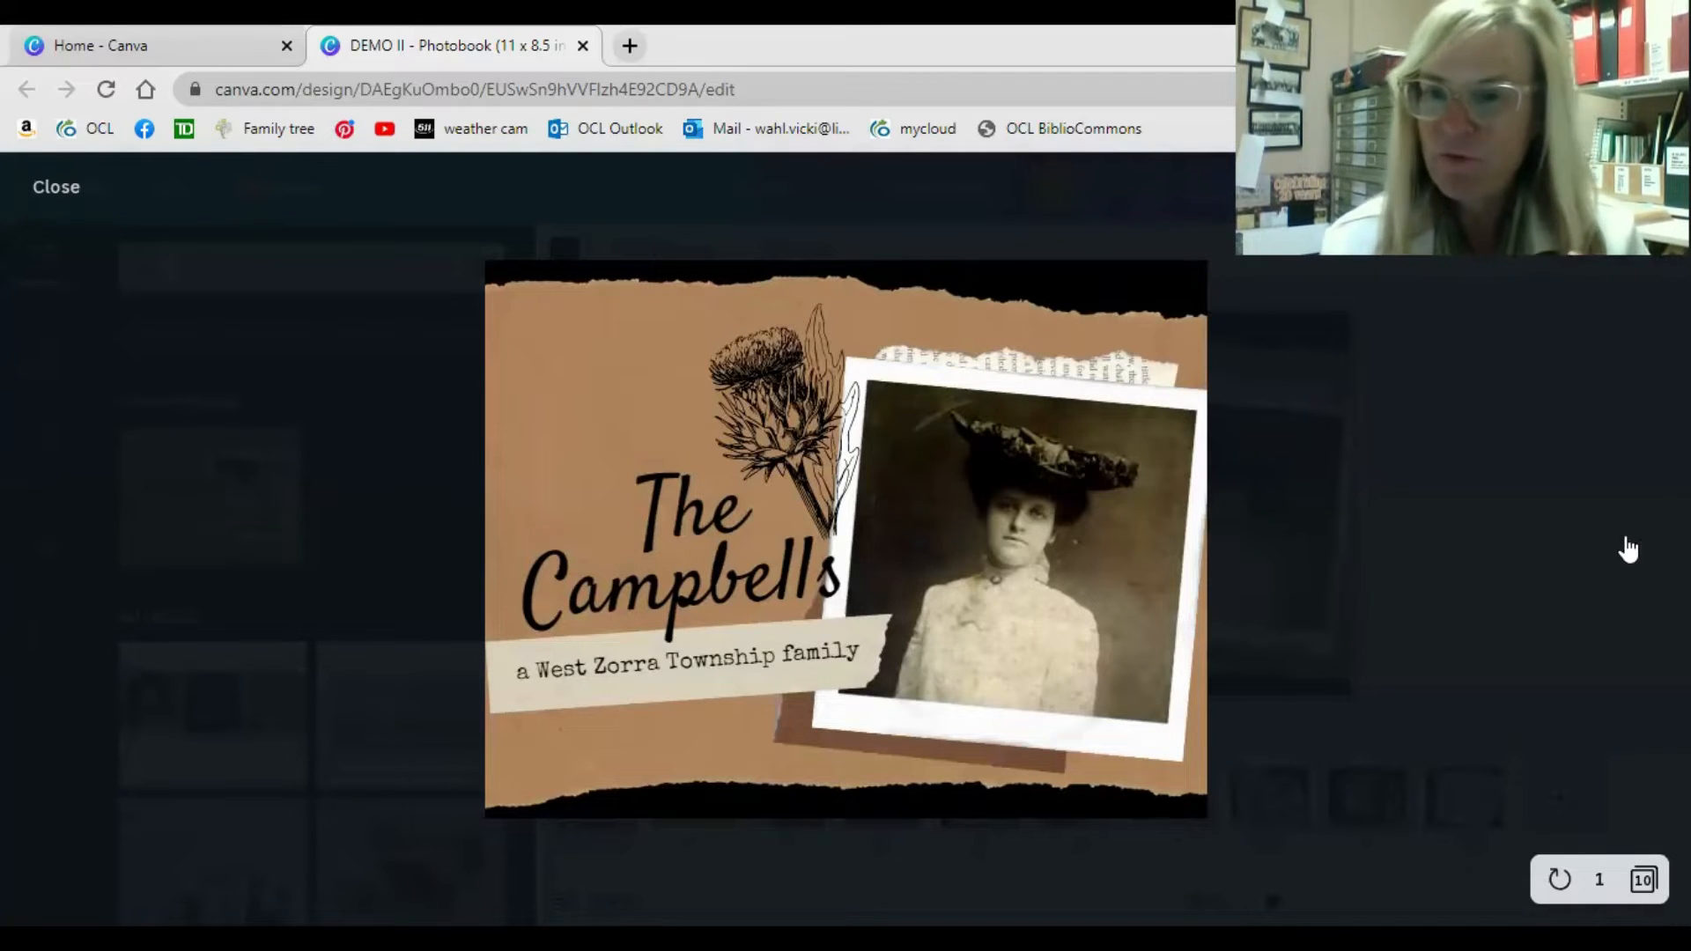
{"action": "mouse_move", "coordinate": [1630, 555]}
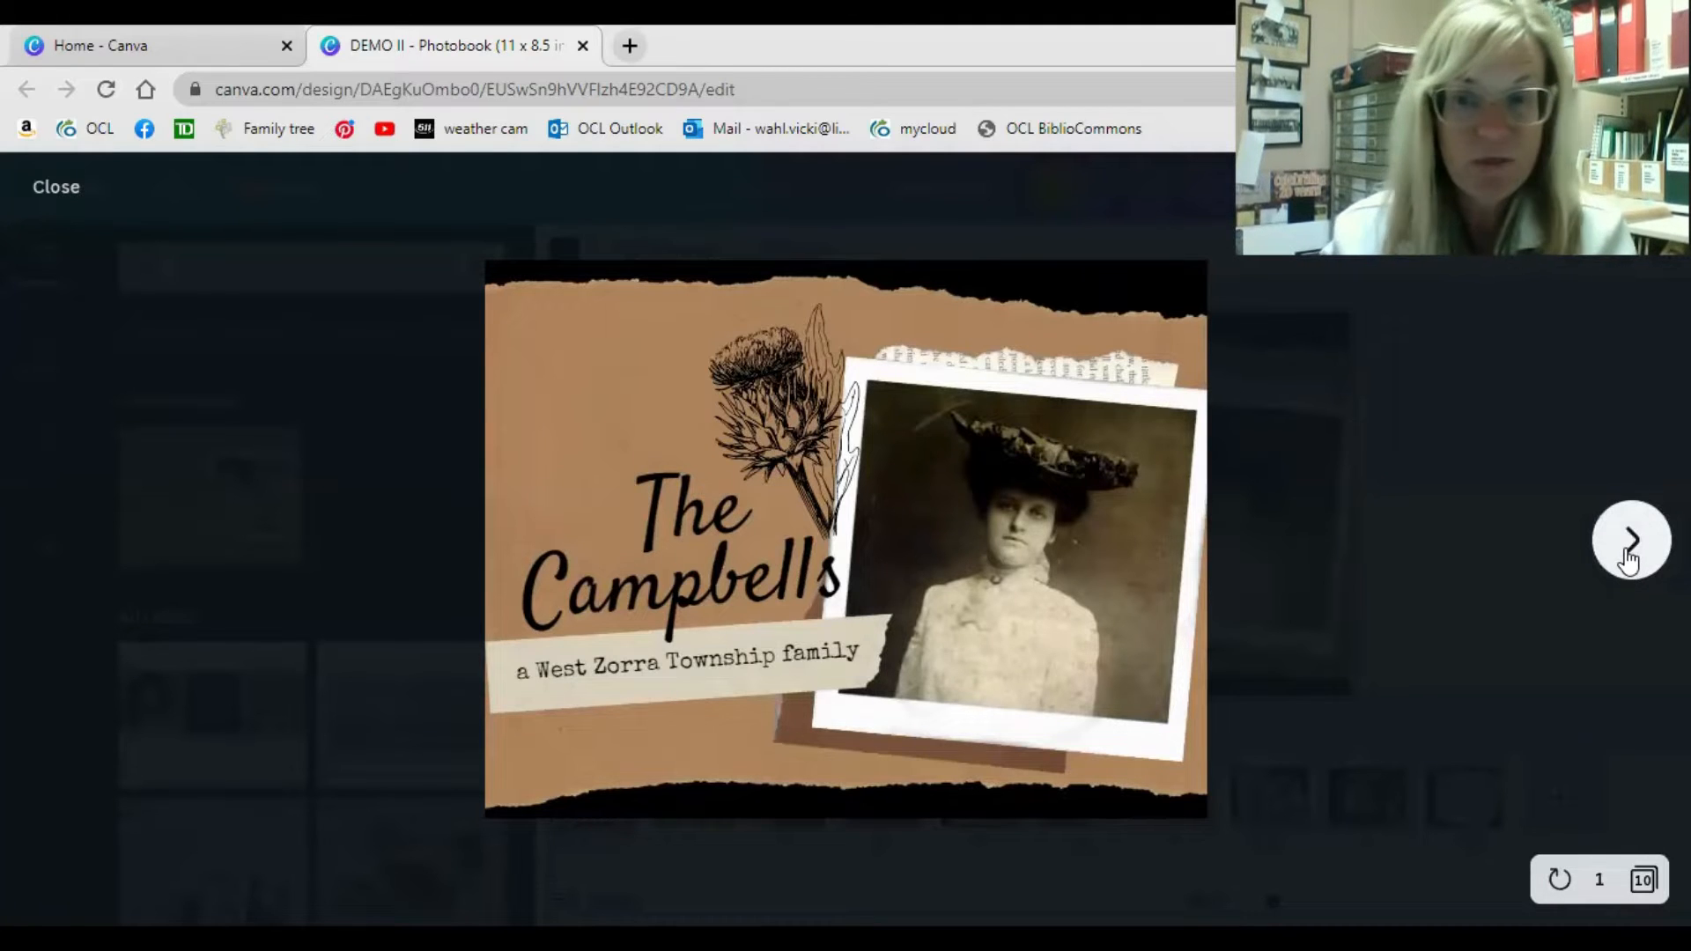
{"action": "left_click", "coordinate": [1630, 554]}
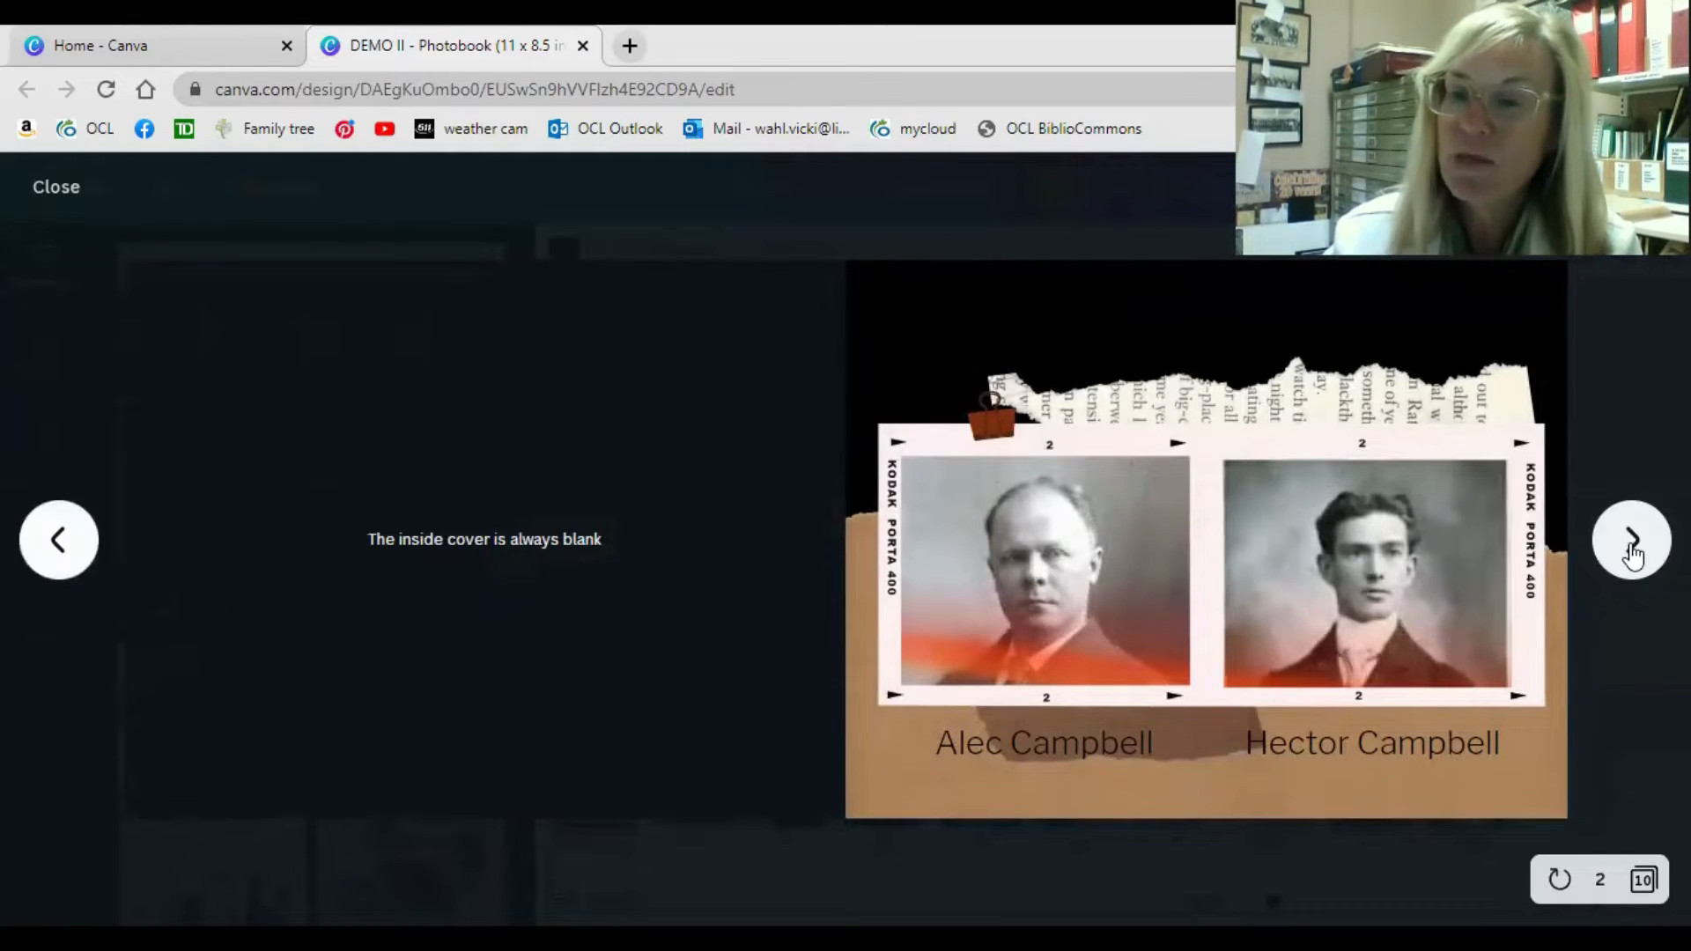
{"action": "left_click", "coordinate": [1632, 541]}
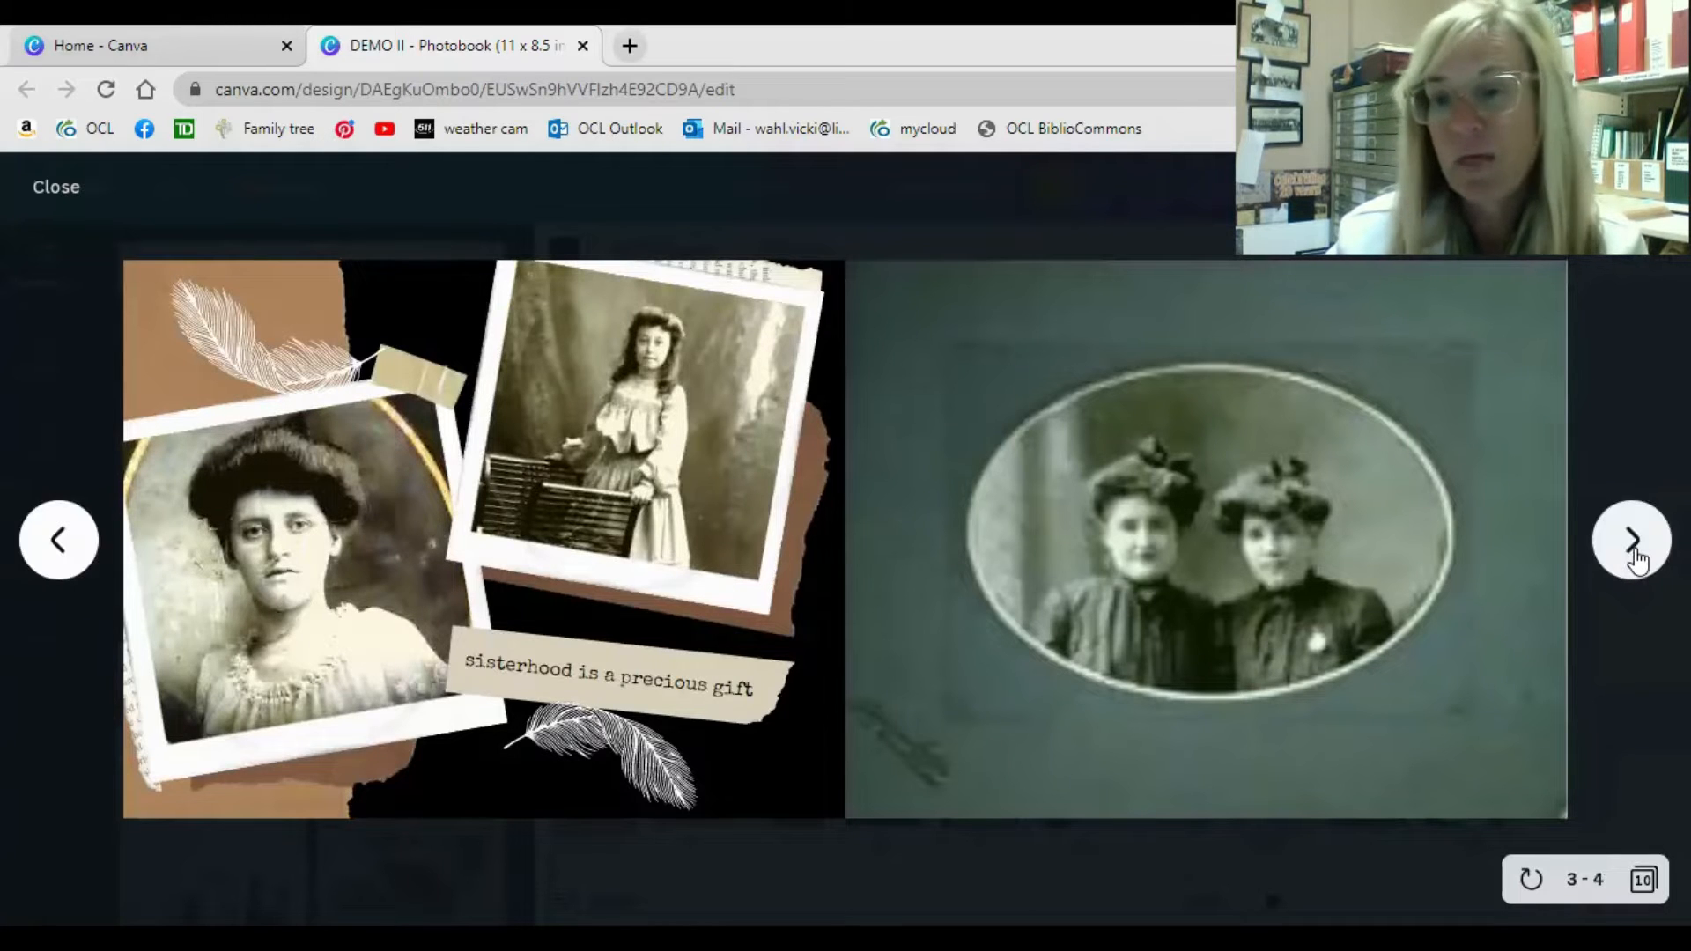
{"action": "left_click", "coordinate": [1632, 540]}
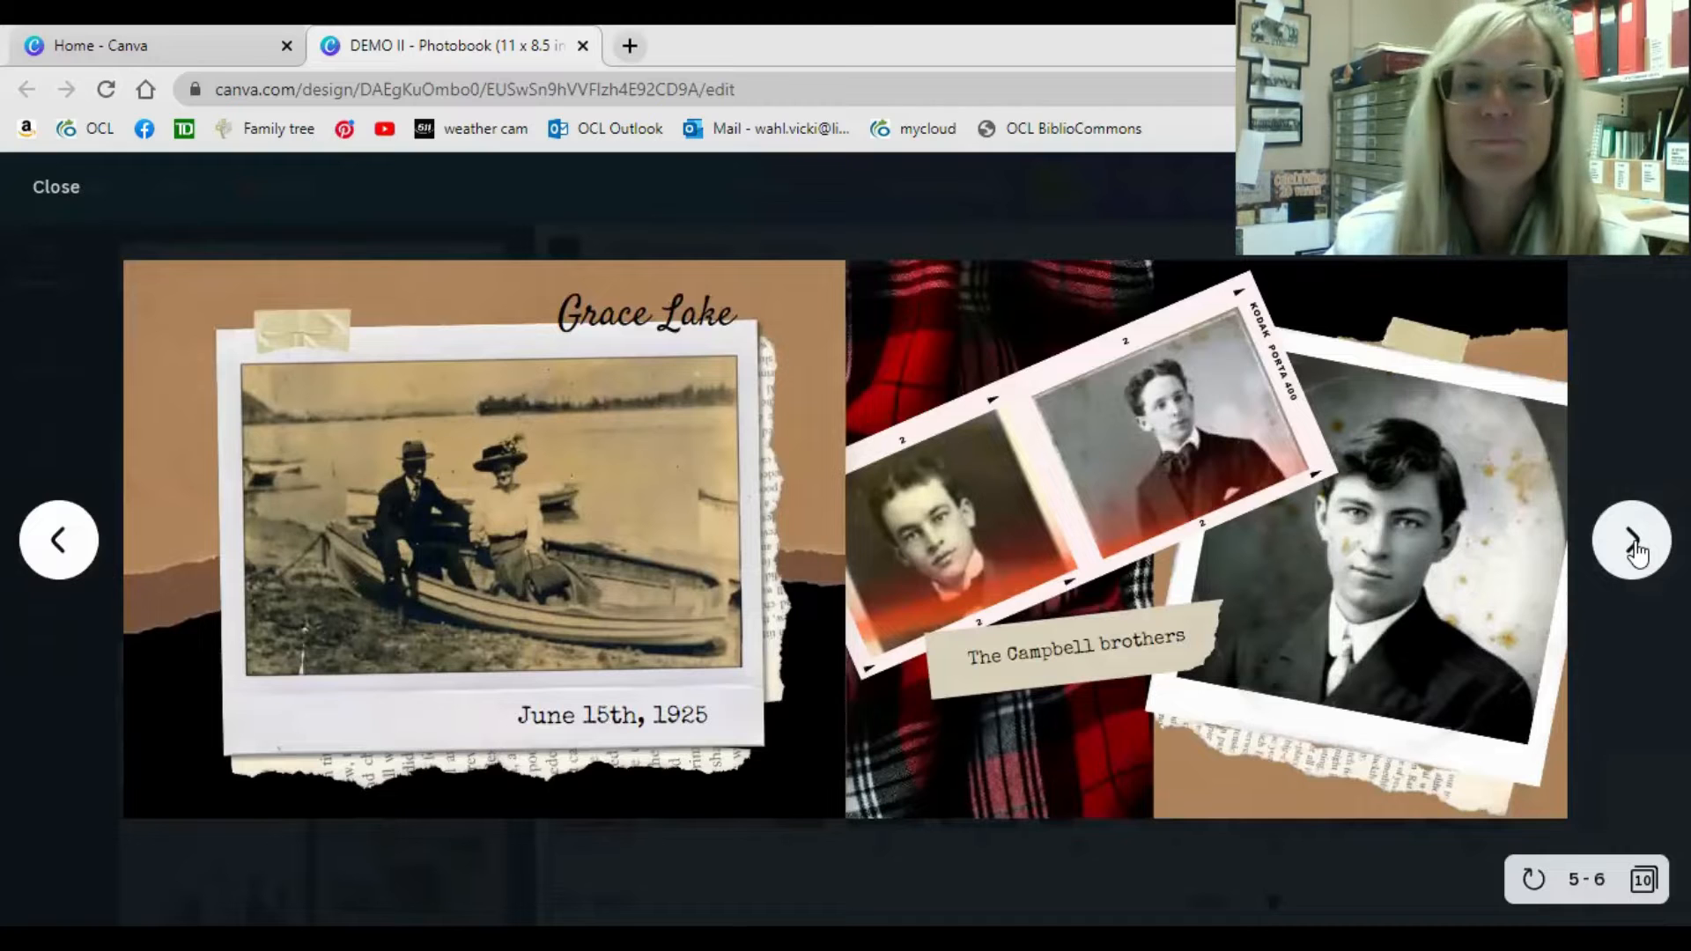
{"action": "left_click", "coordinate": [1632, 540]}
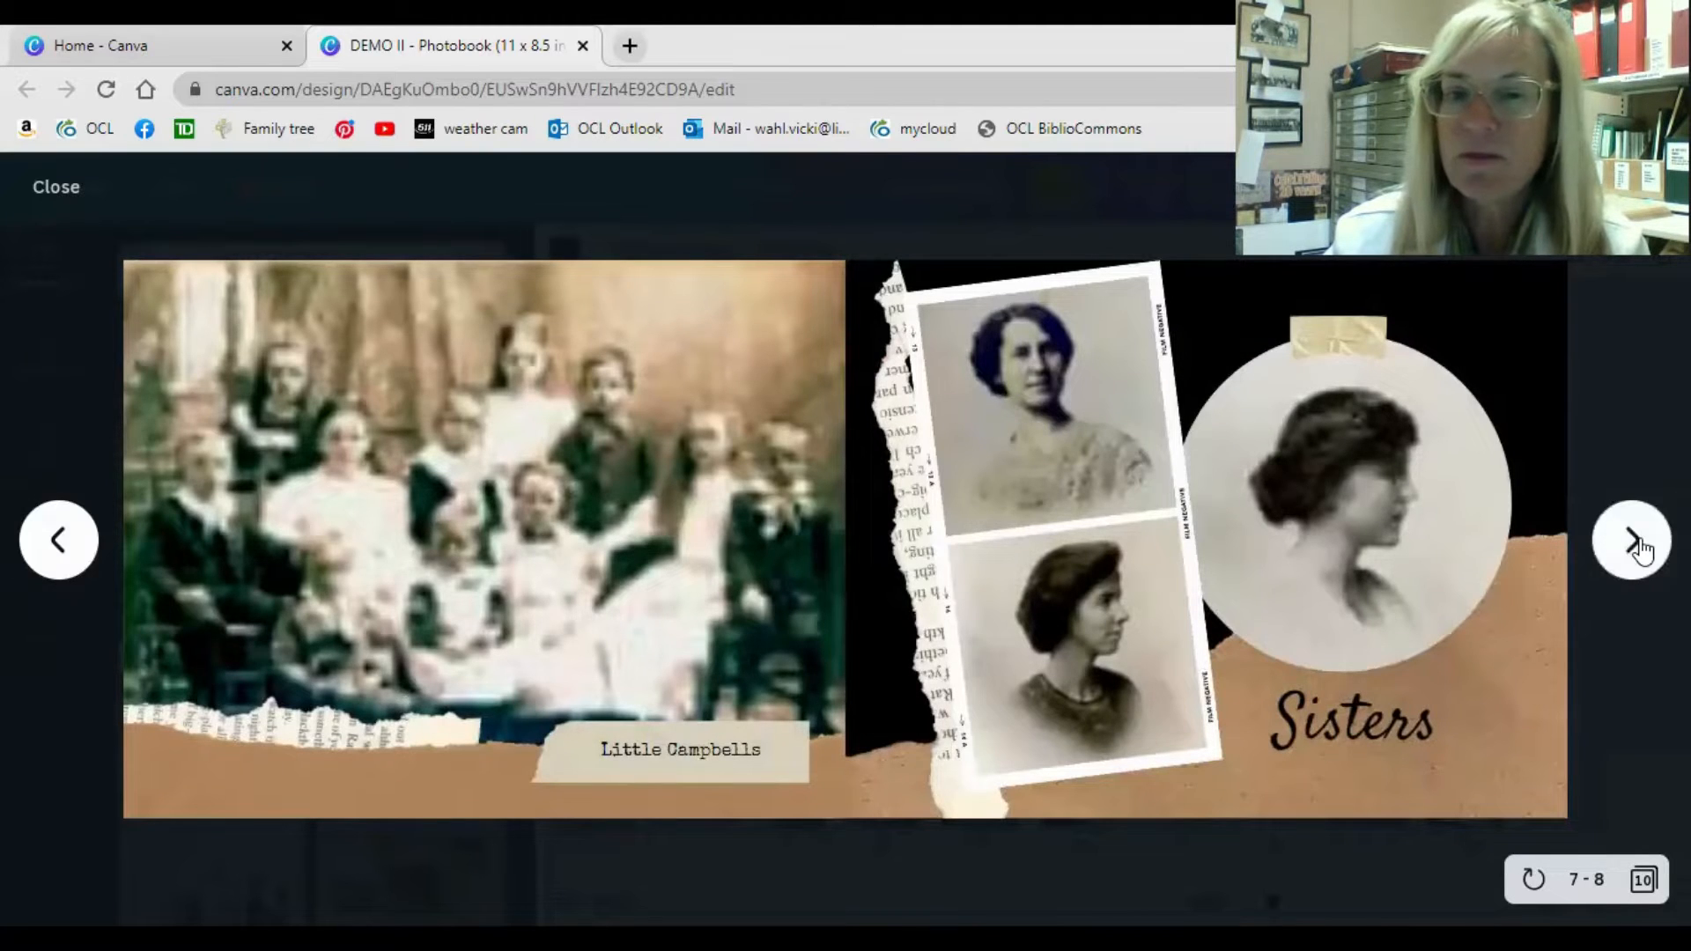
{"action": "left_click", "coordinate": [1630, 544]}
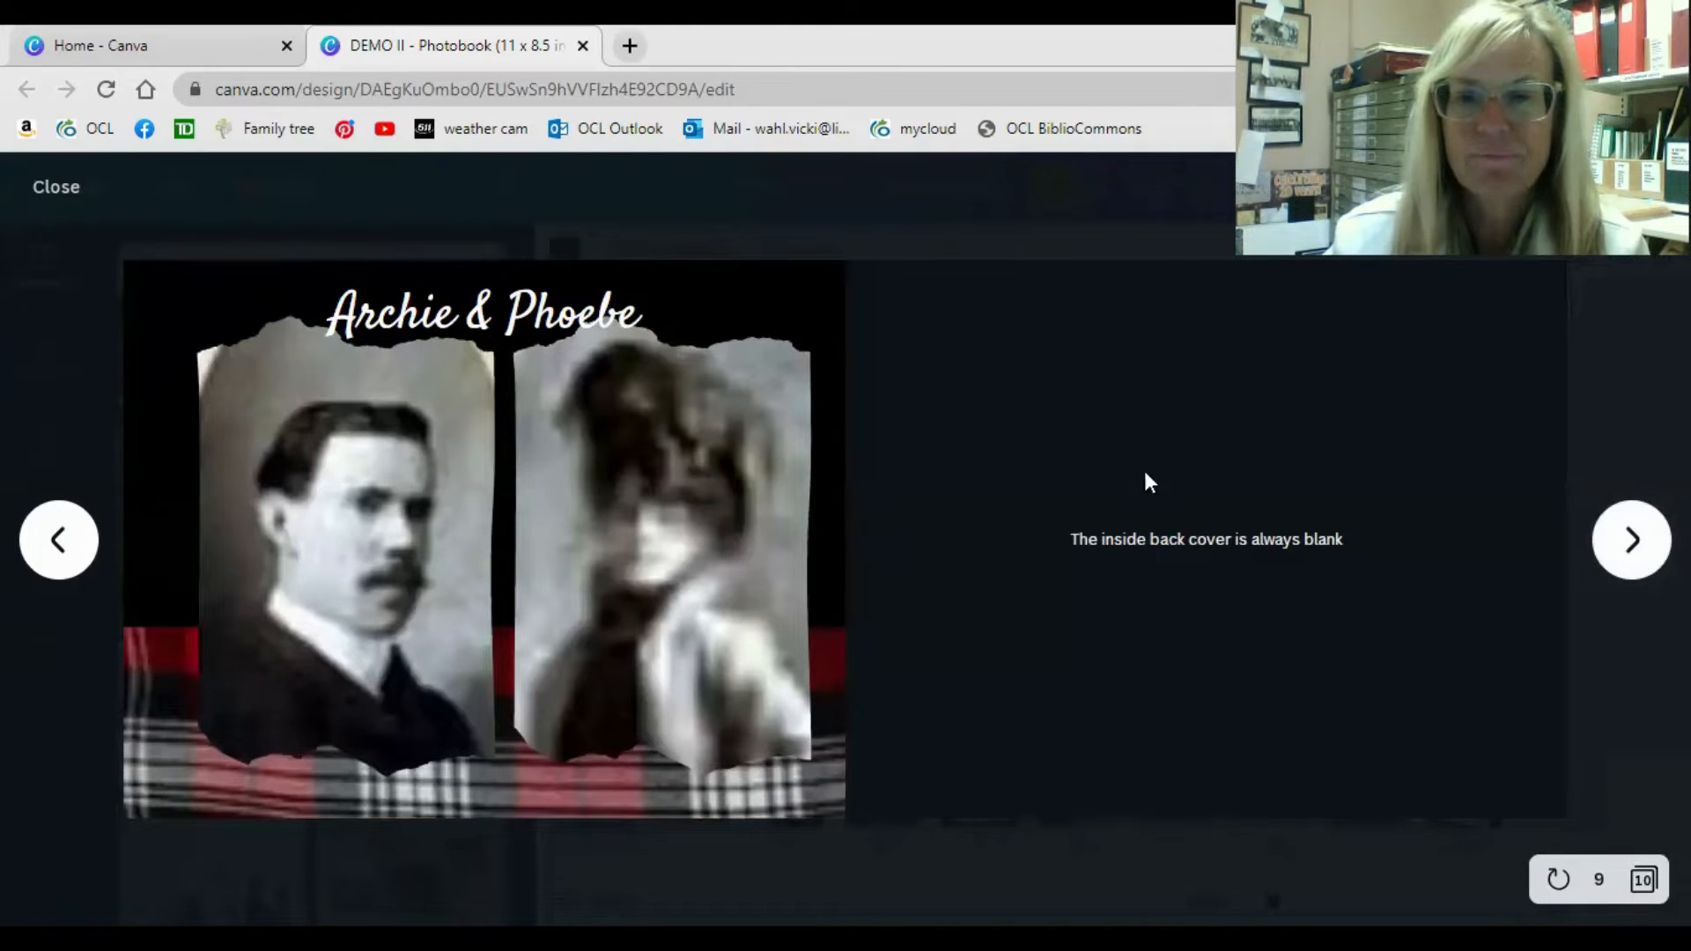
{"action": "left_click", "coordinate": [72, 195]}
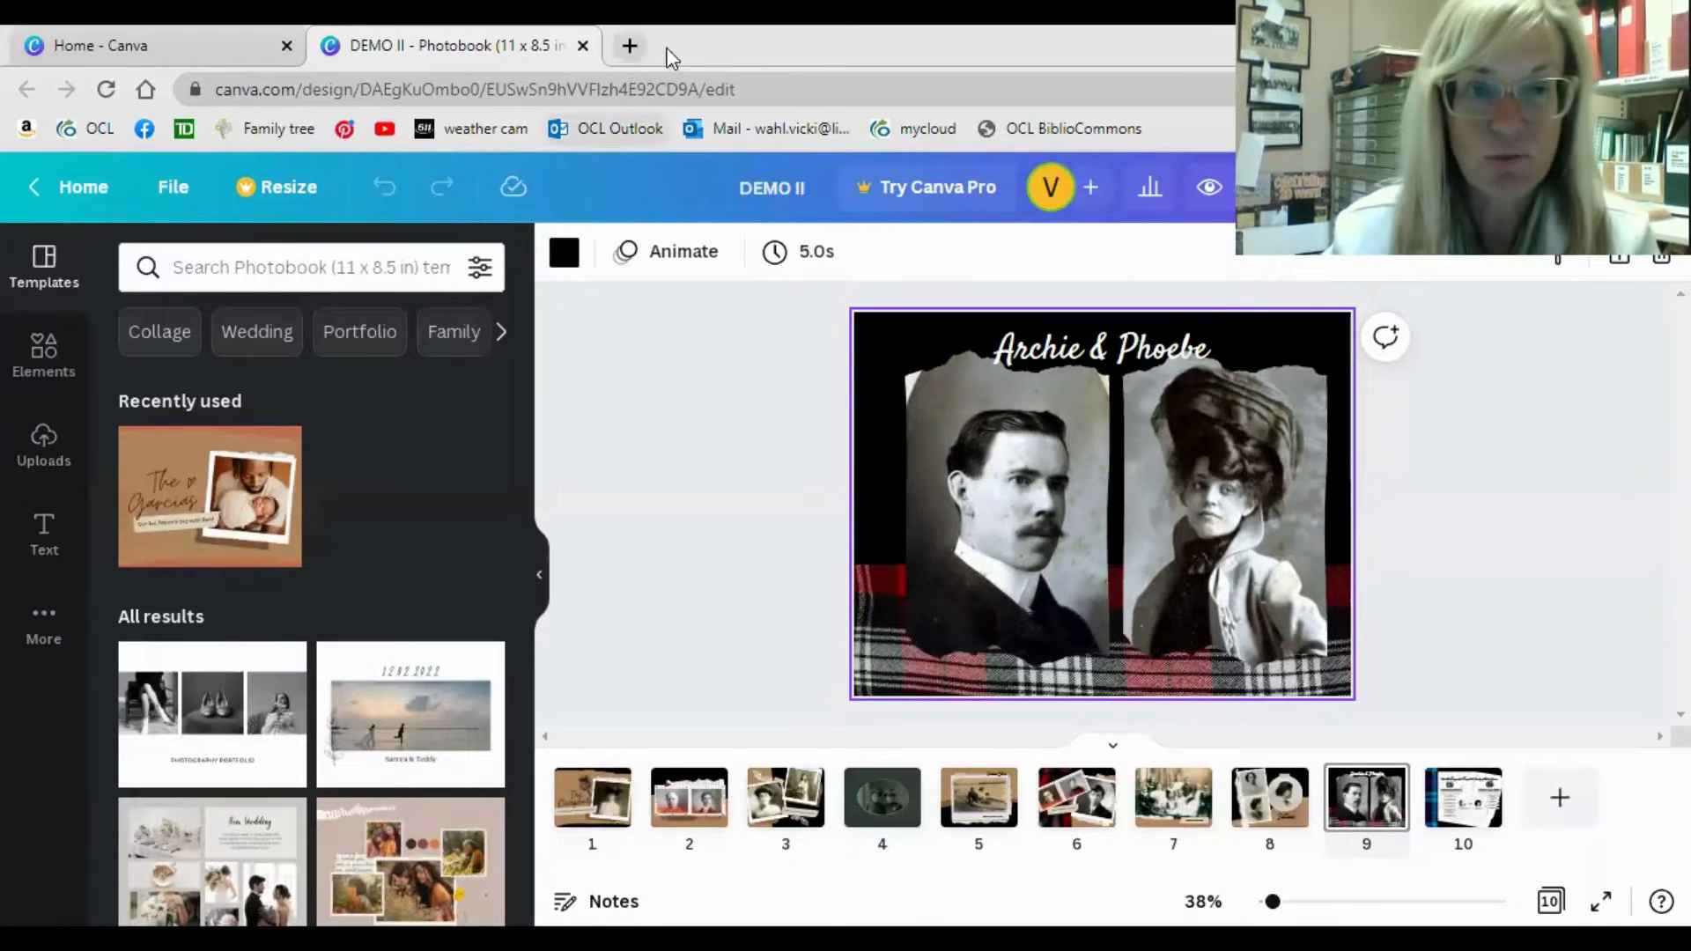
Return to the Canva home page and search the templates for "photo book".
{"action": "left_click", "coordinate": [232, 44]}
{"action": "mouse_move", "coordinate": [362, 197]}
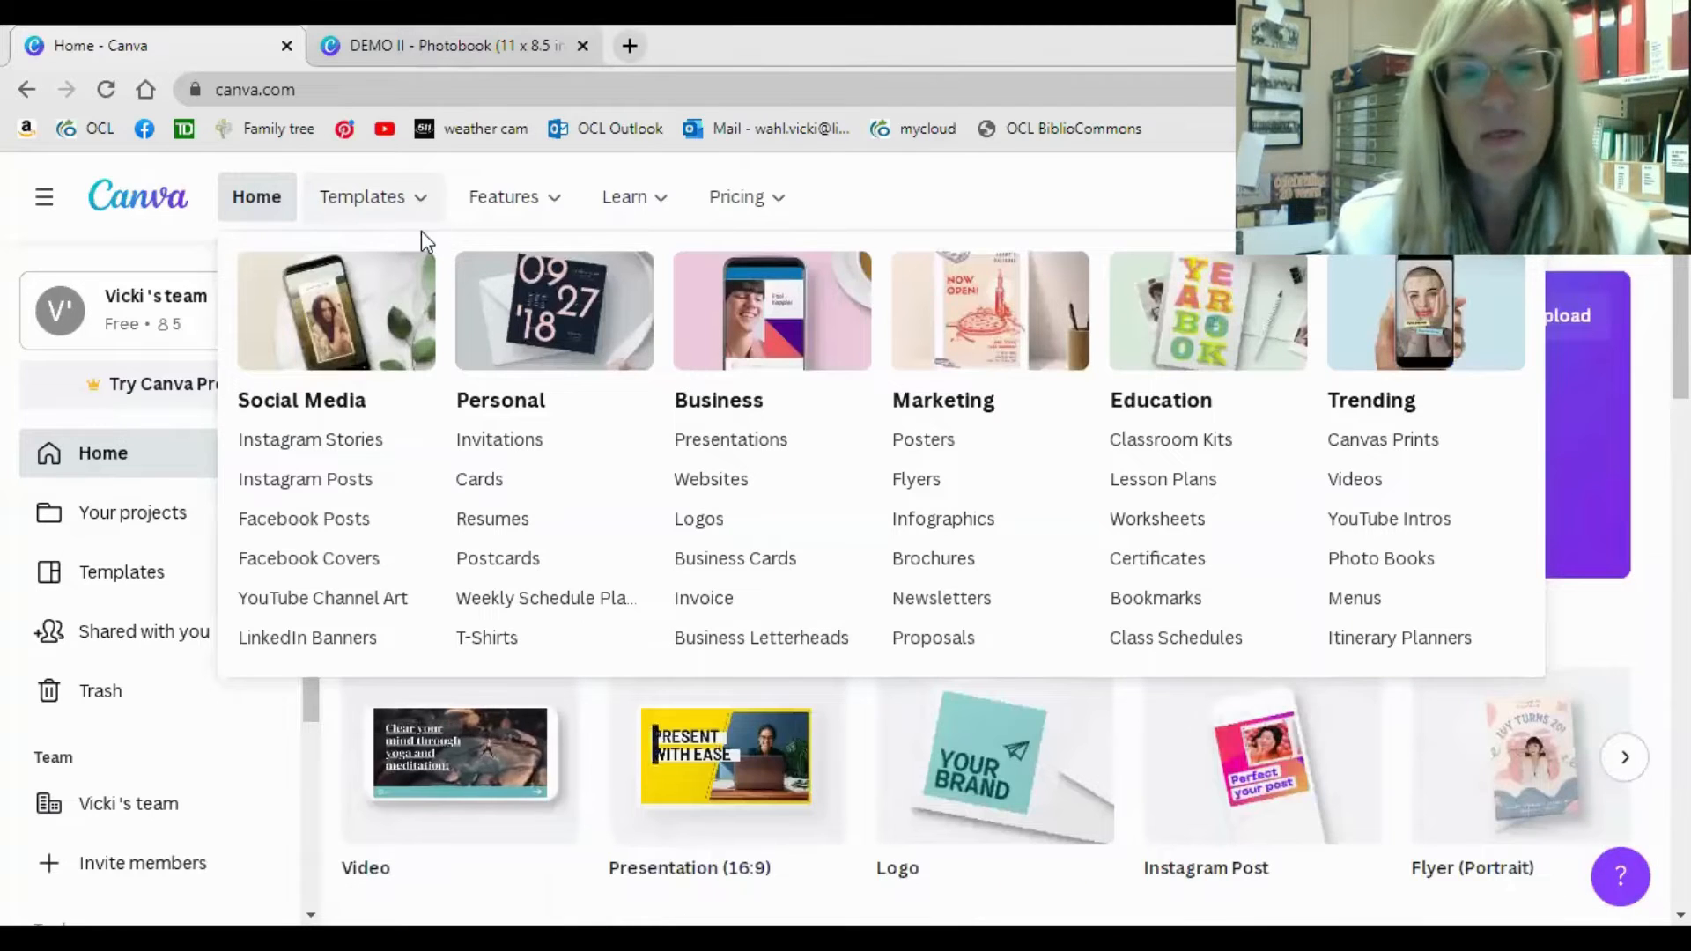
{"action": "mouse_move", "coordinate": [504, 196]}
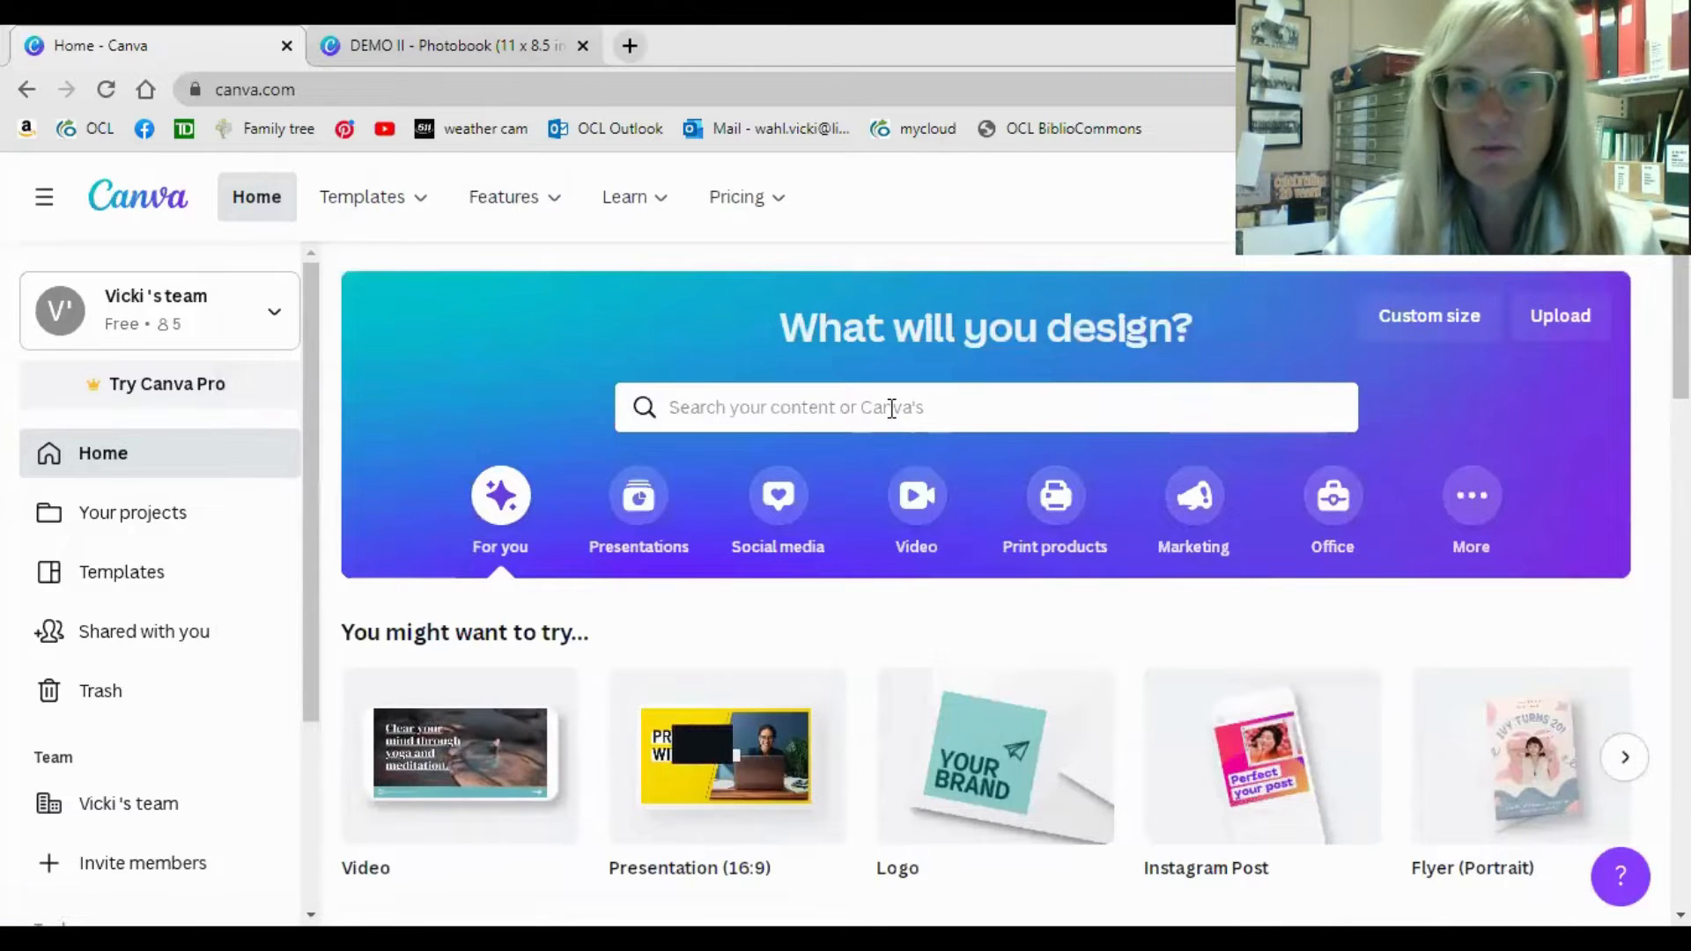
{"action": "left_click", "coordinate": [830, 407]}
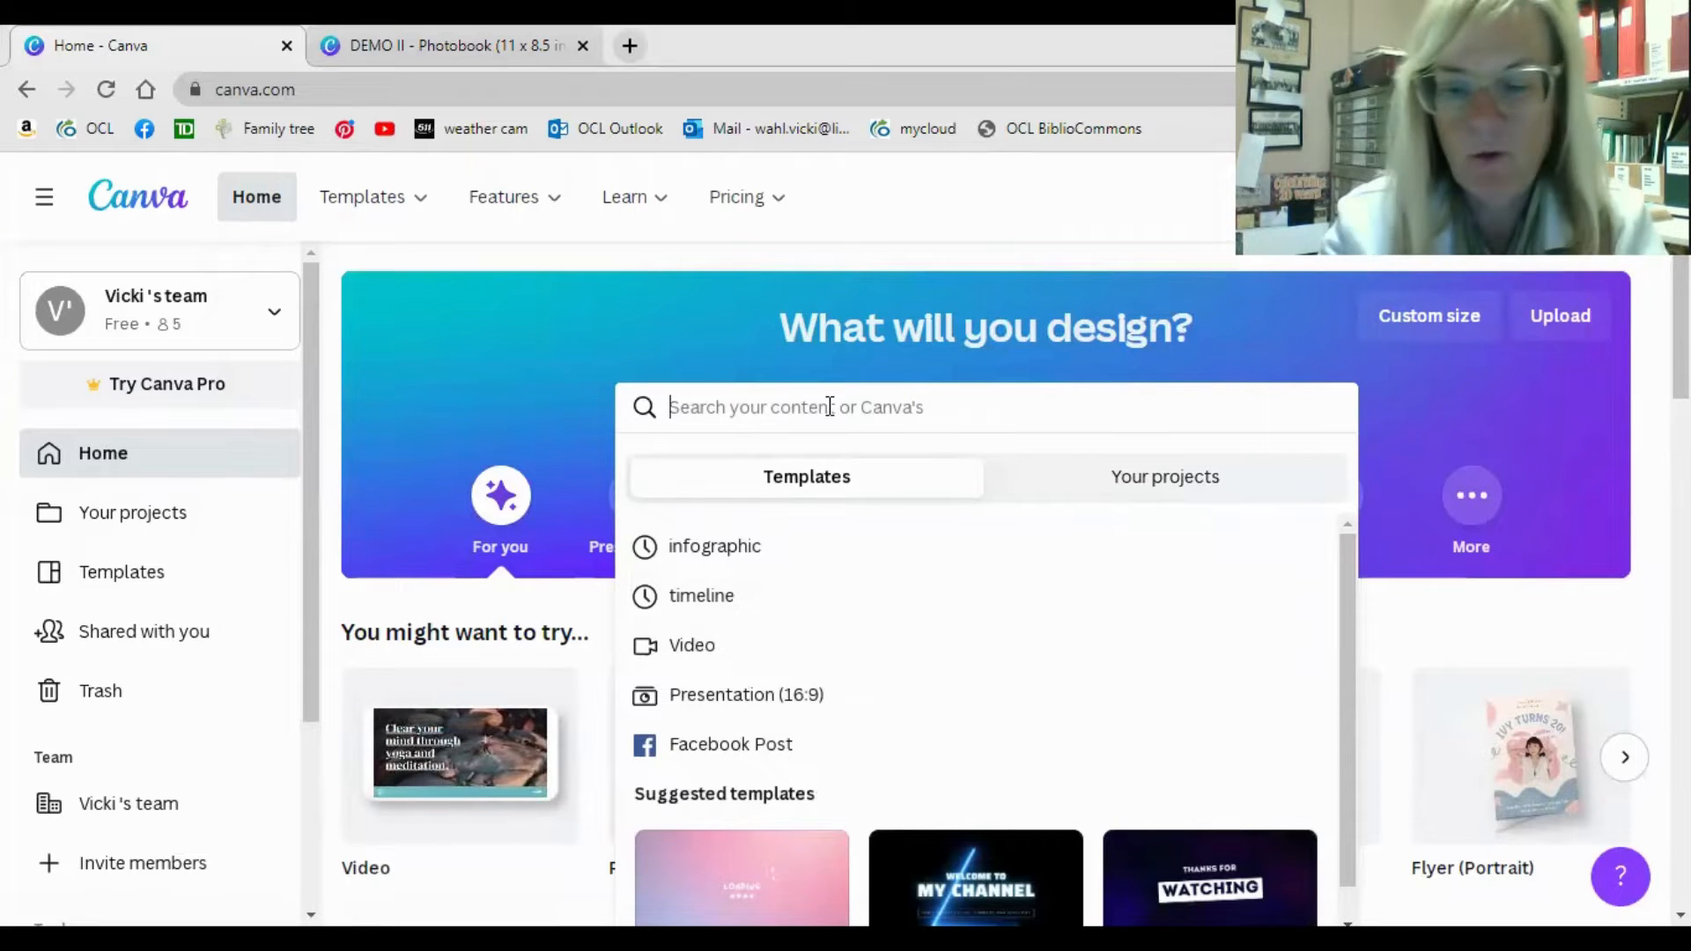
{"action": "type", "text": "photo book"}
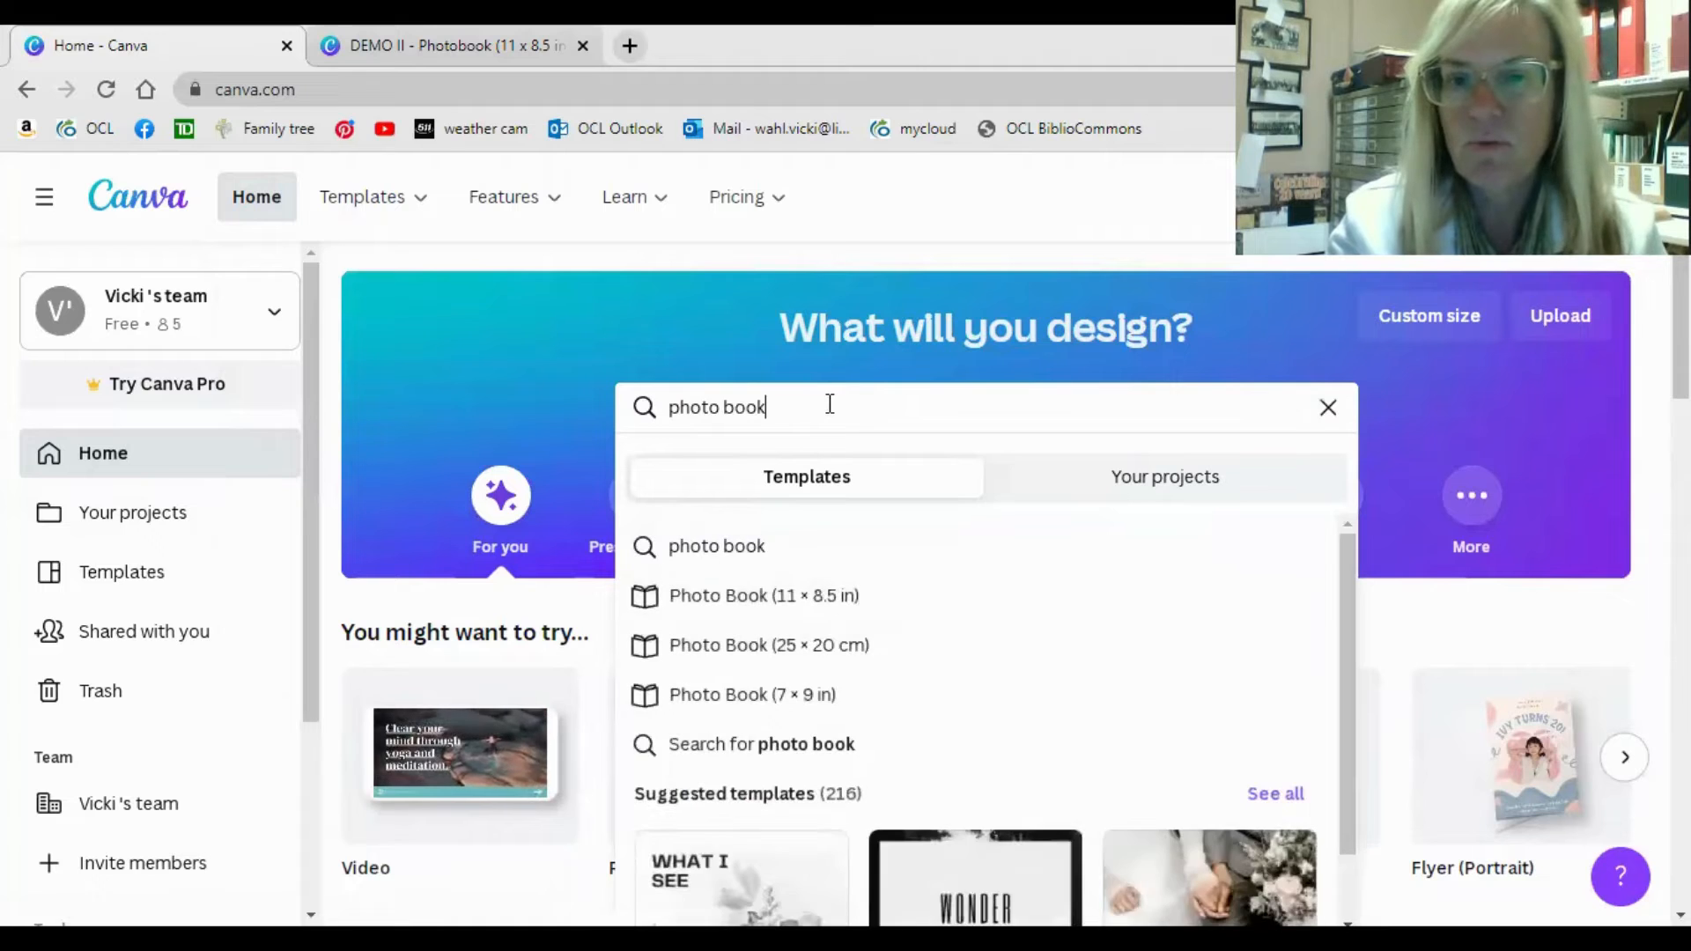
{"action": "key", "text": "Return"}
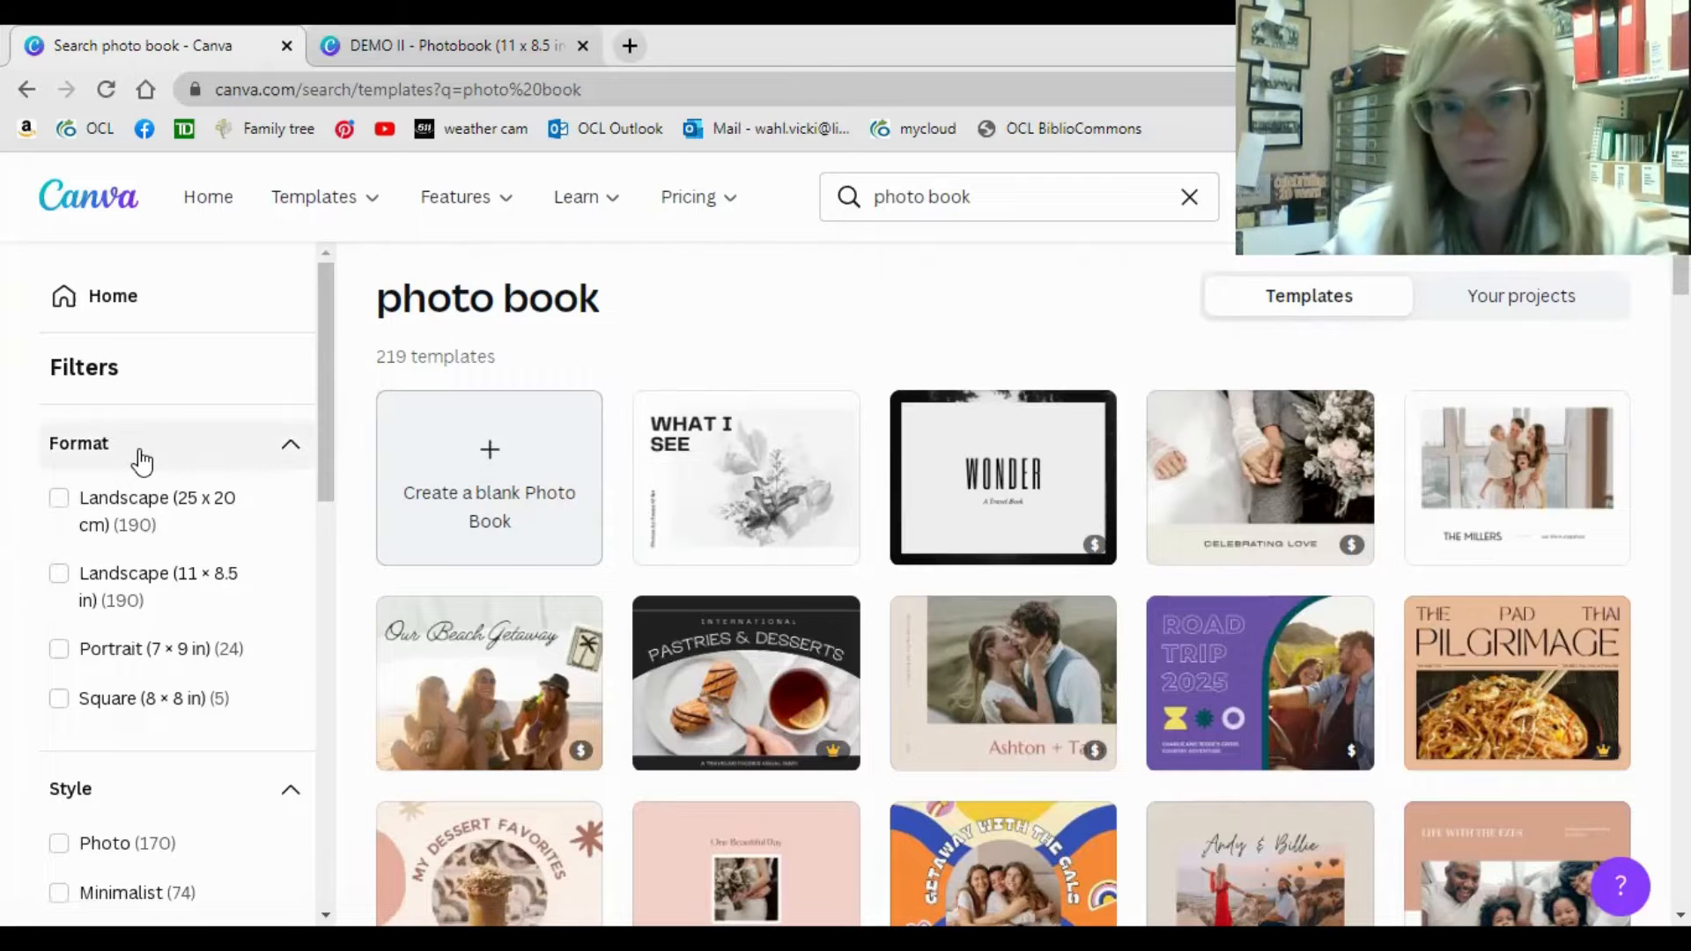
Limit the photo book templates to free ones and open the Brown and Coral Rugged Scrapbook Family Father's Day template.
{"action": "scroll", "coordinate": [141, 460], "scroll_direction": "down", "scroll_amount": 12}
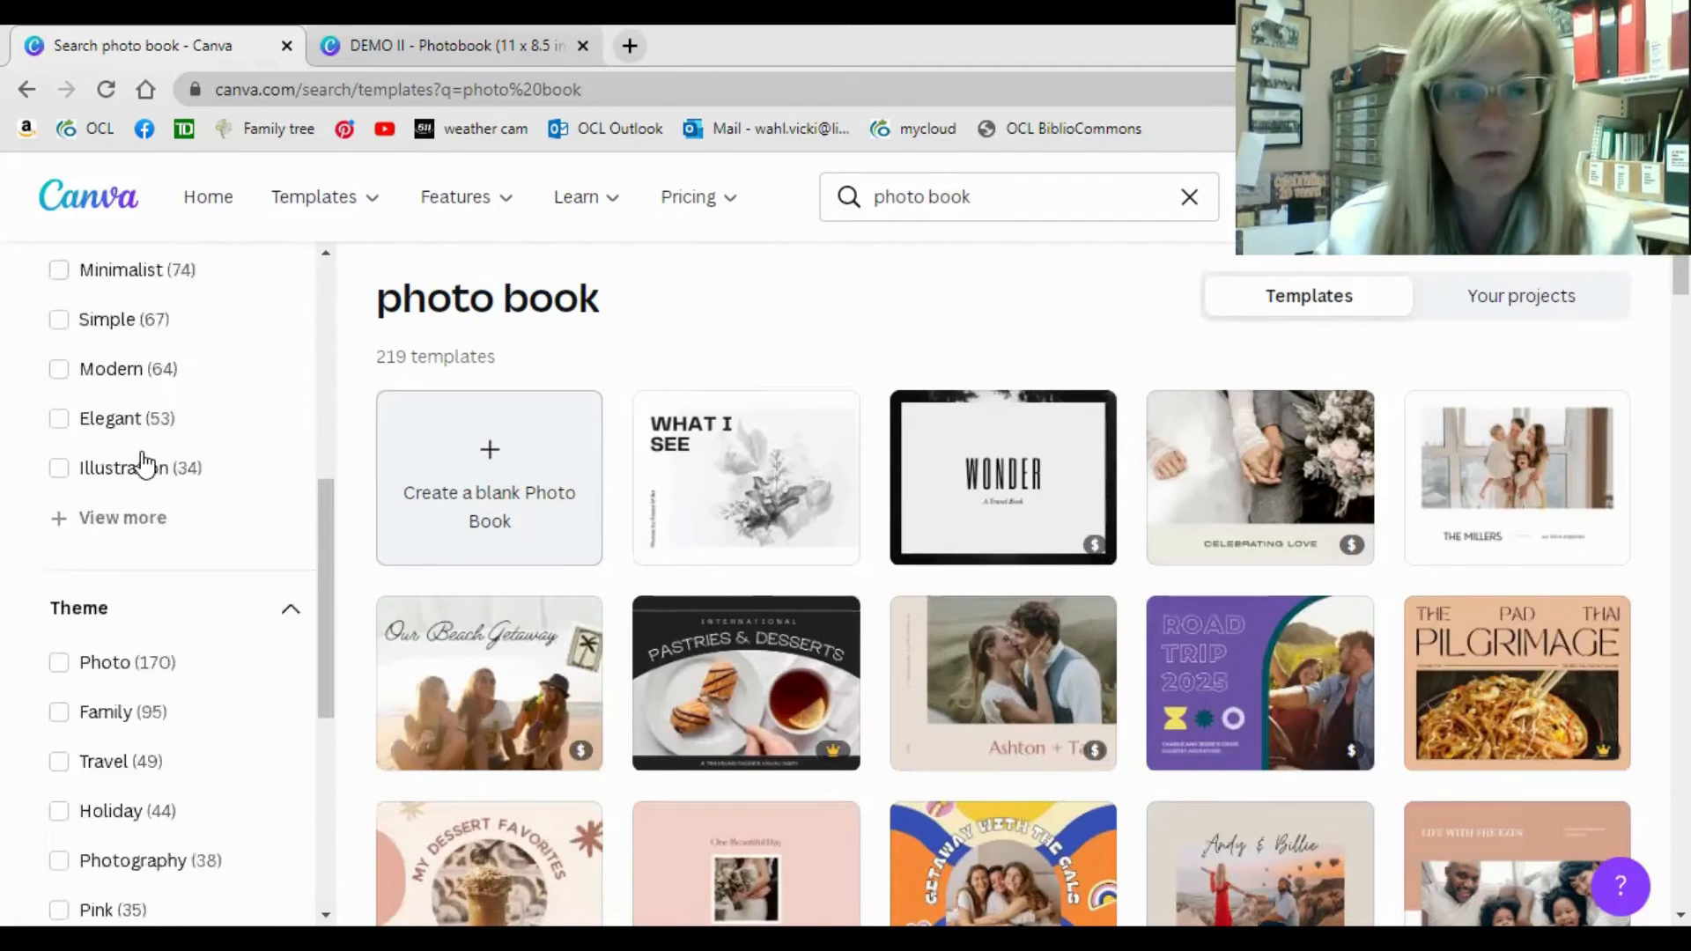
{"action": "left_click", "coordinate": [59, 572]}
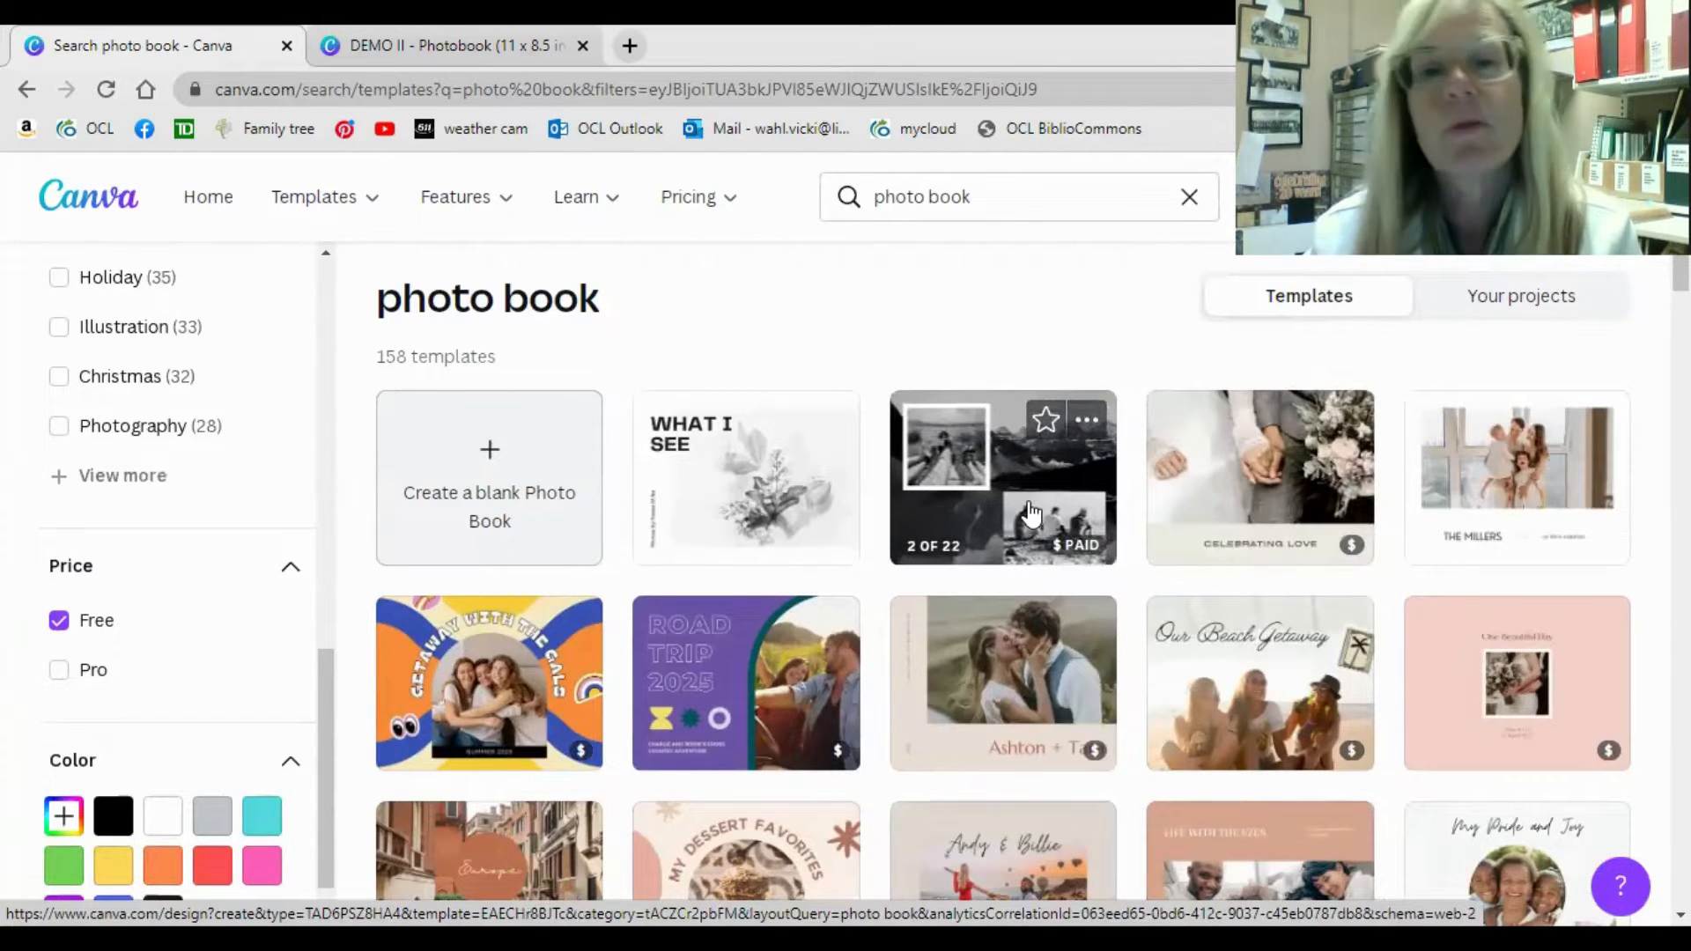
{"action": "scroll", "coordinate": [1031, 513], "scroll_direction": "down", "scroll_amount": 5}
{"action": "scroll", "coordinate": [1030, 514], "scroll_direction": "down", "scroll_amount": 5}
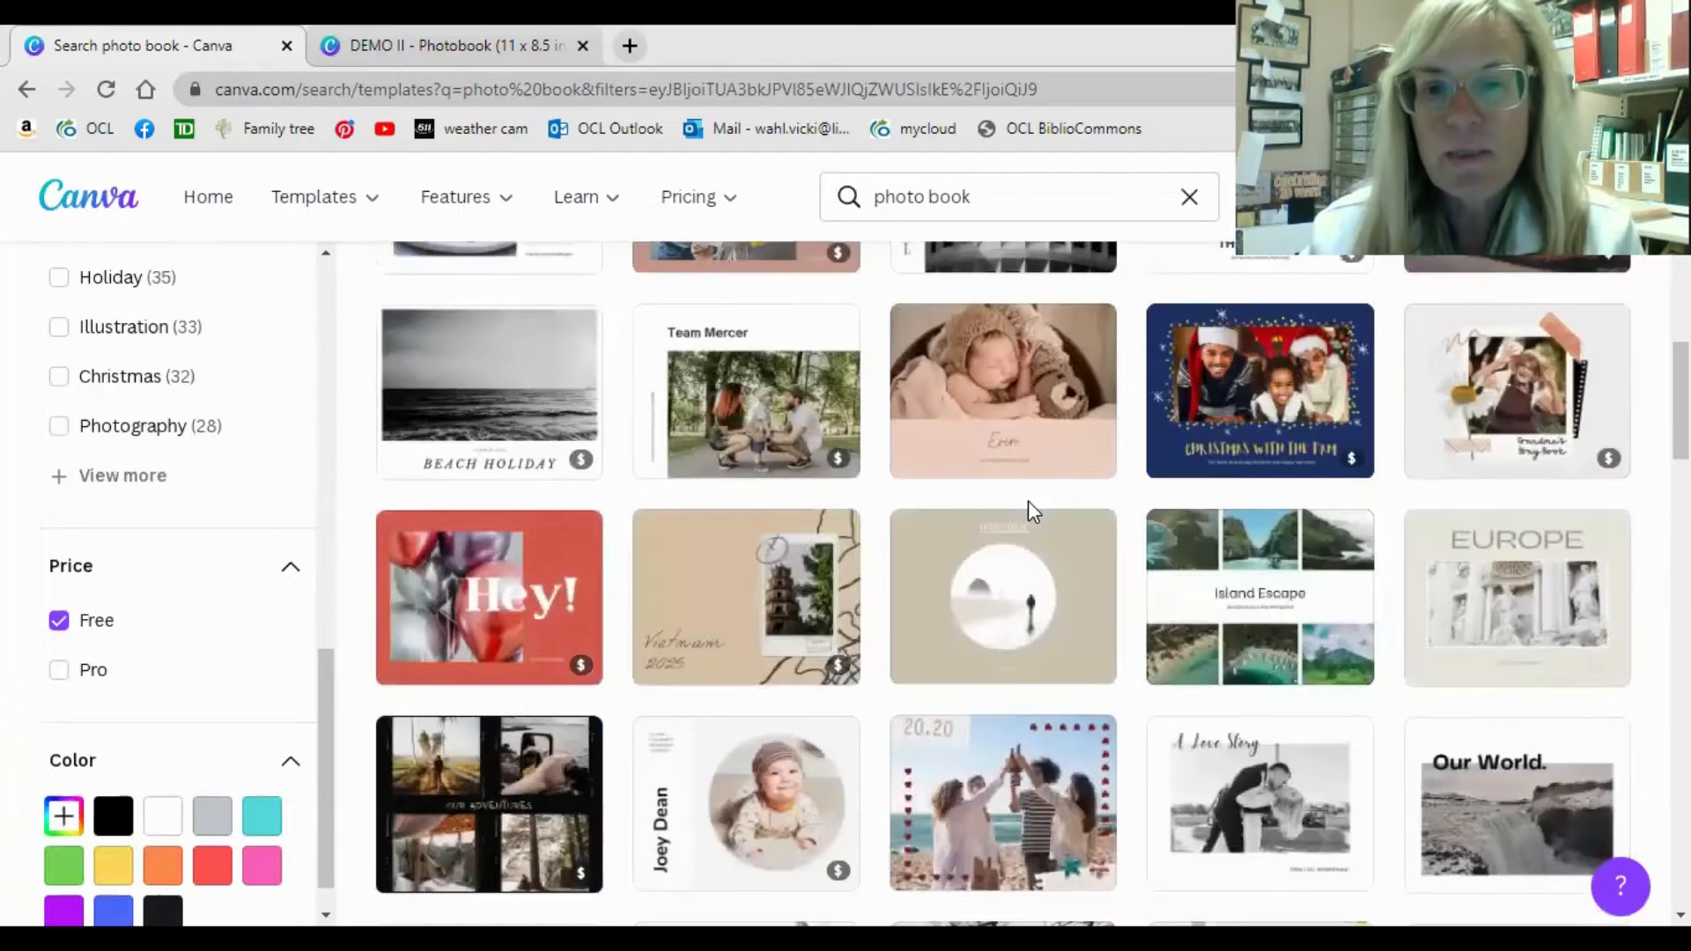
{"action": "scroll", "coordinate": [1031, 514], "scroll_direction": "down", "scroll_amount": 5}
{"action": "scroll", "coordinate": [1031, 514], "scroll_direction": "down", "scroll_amount": 10}
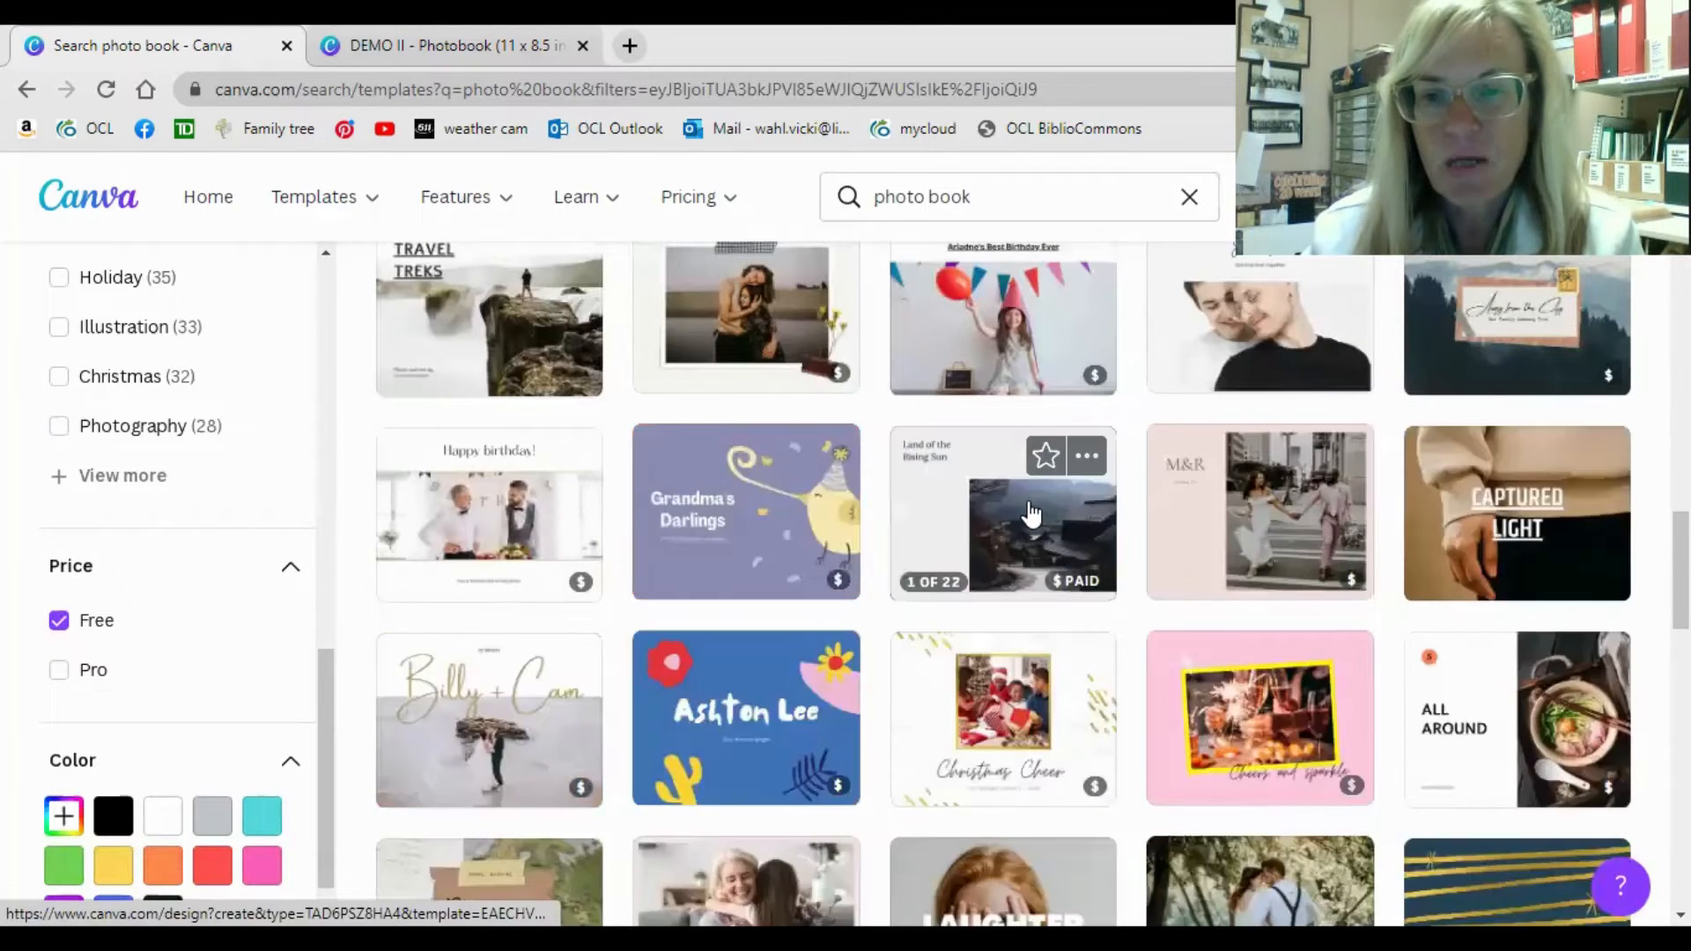
{"action": "scroll", "coordinate": [1034, 511], "scroll_direction": "down", "scroll_amount": 10}
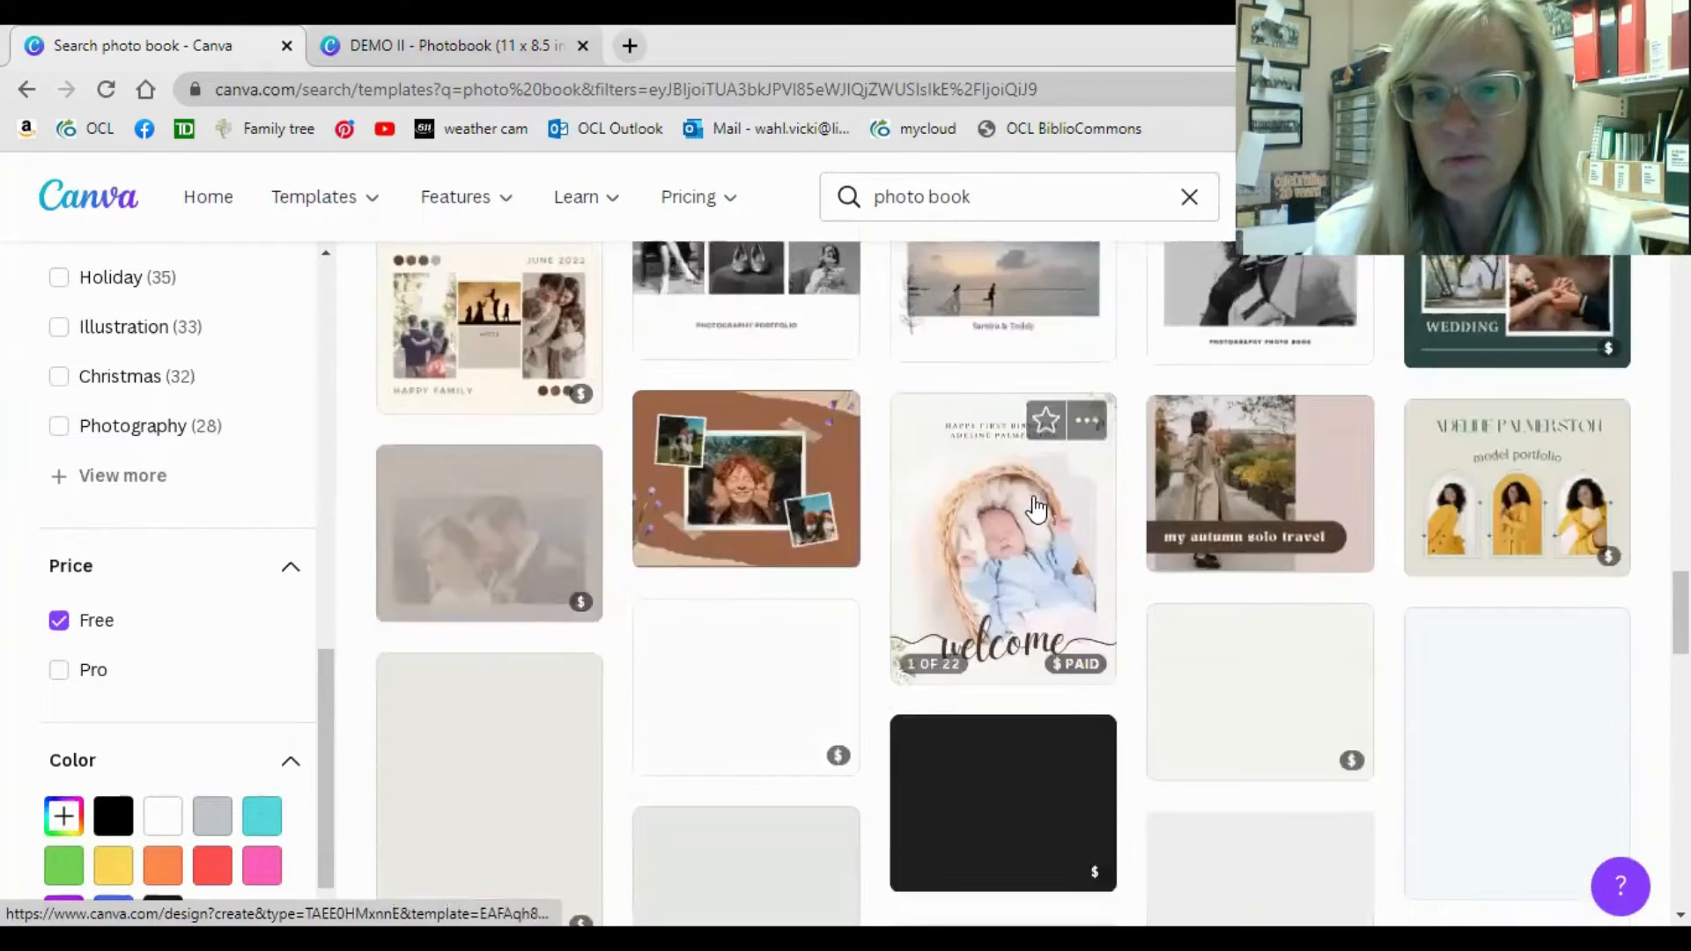
{"action": "scroll", "coordinate": [1039, 509], "scroll_direction": "down", "scroll_amount": 10}
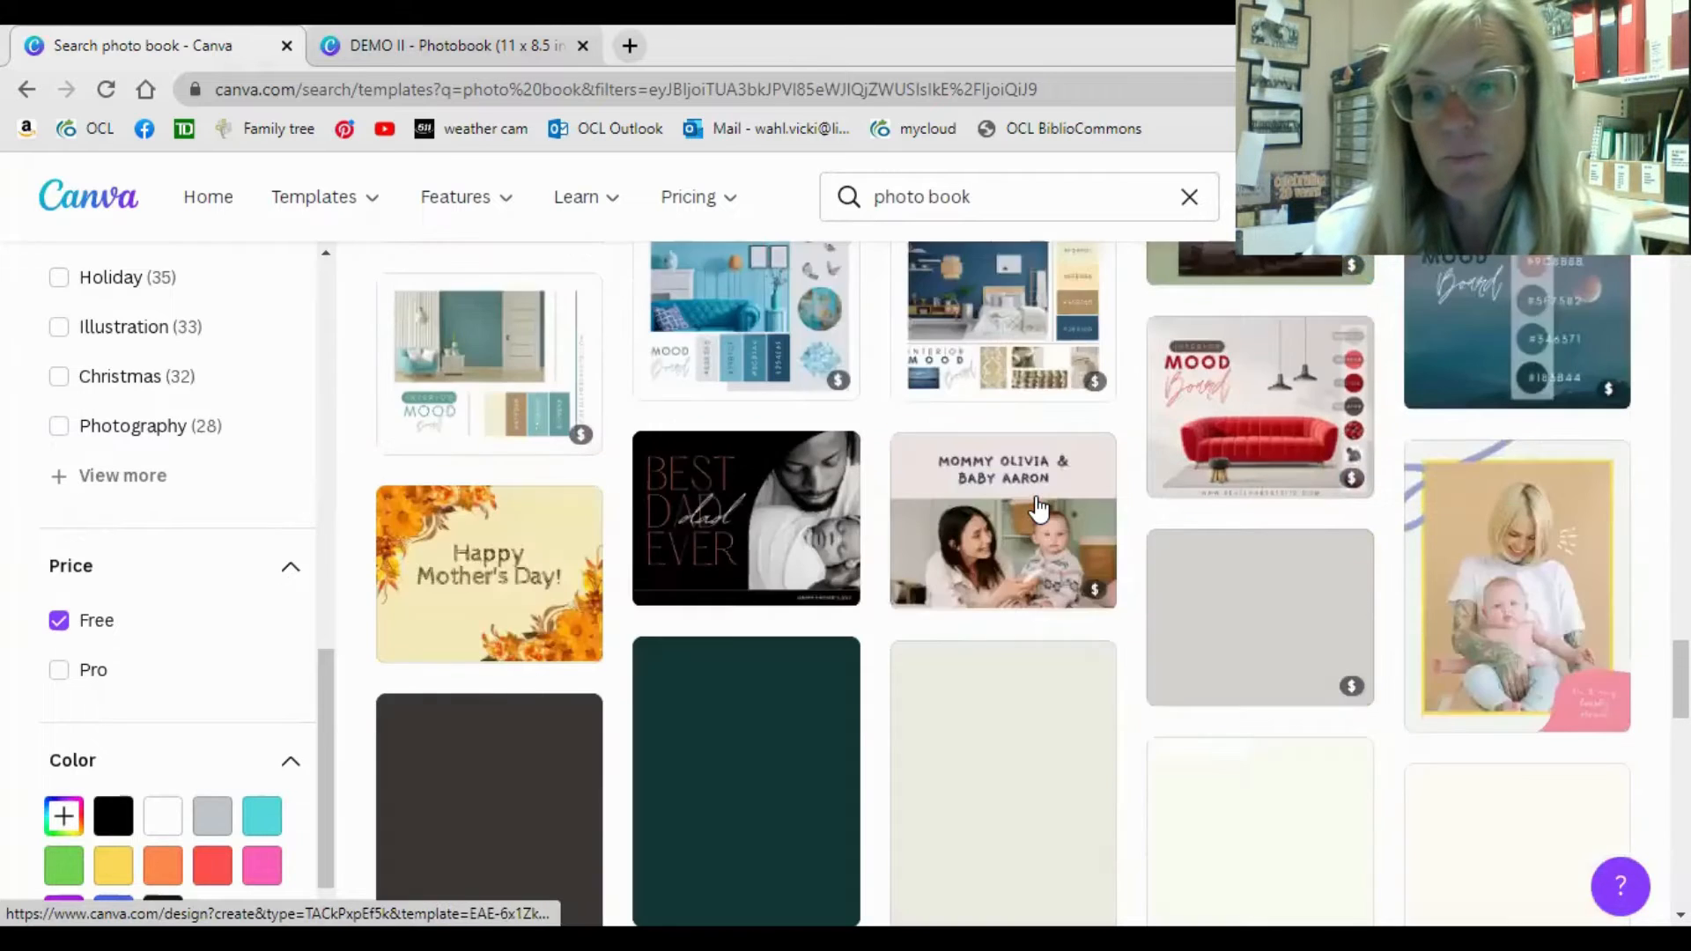
{"action": "scroll", "coordinate": [1038, 508], "scroll_direction": "down", "scroll_amount": 1}
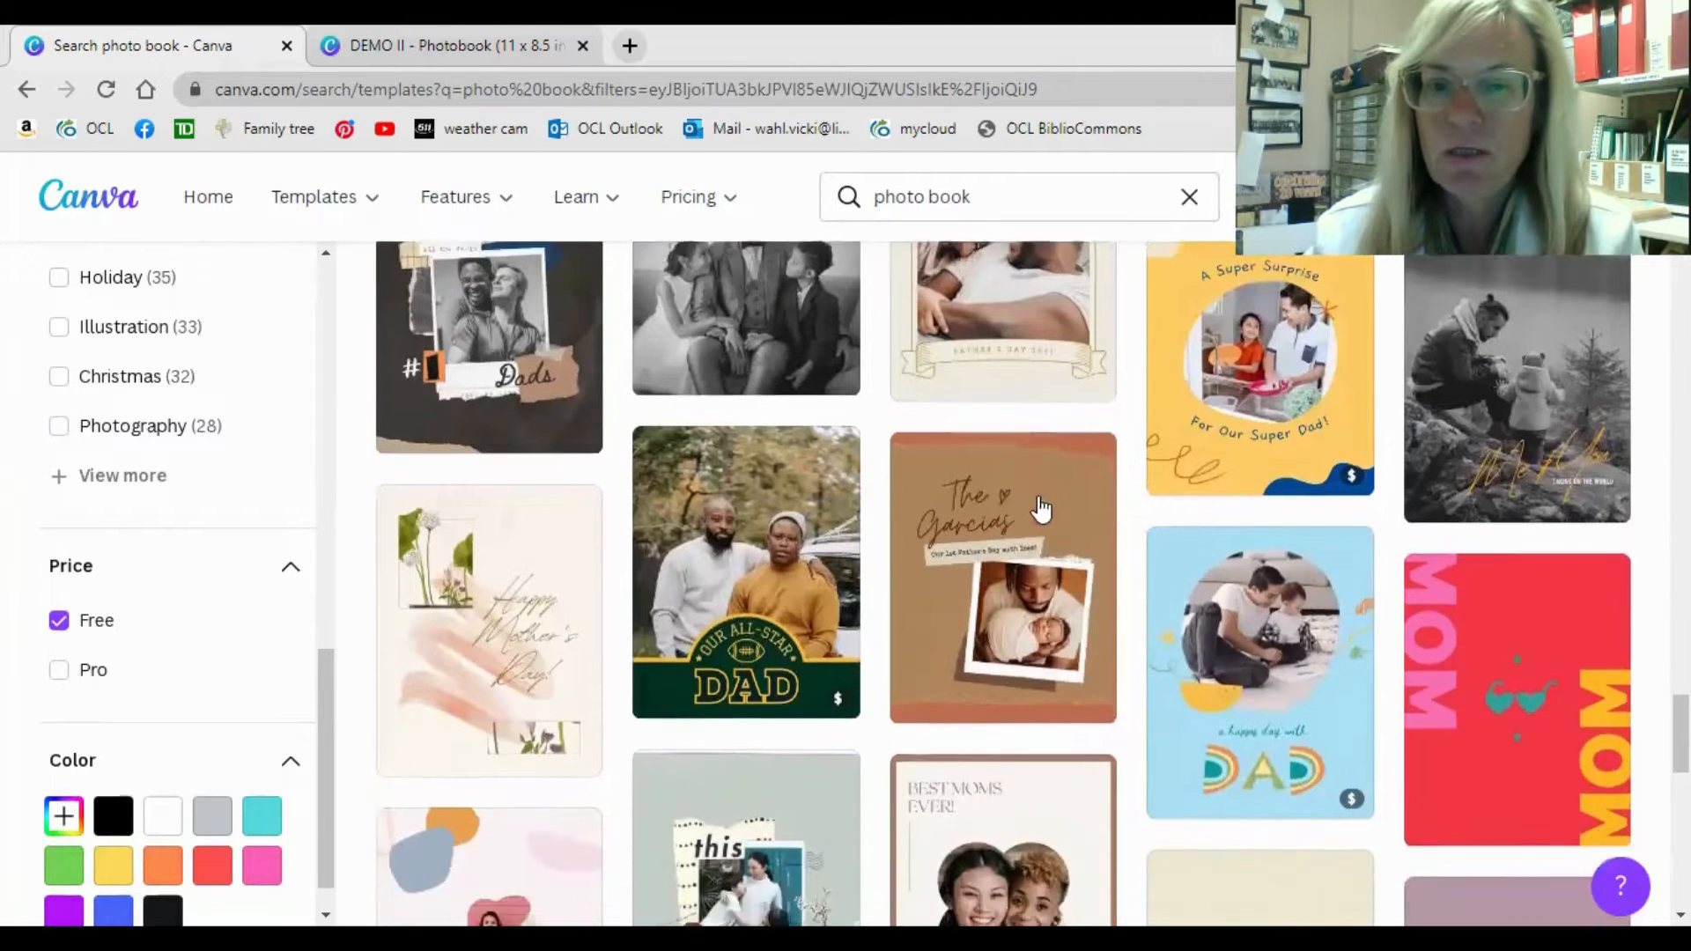
{"action": "left_click", "coordinate": [1029, 507]}
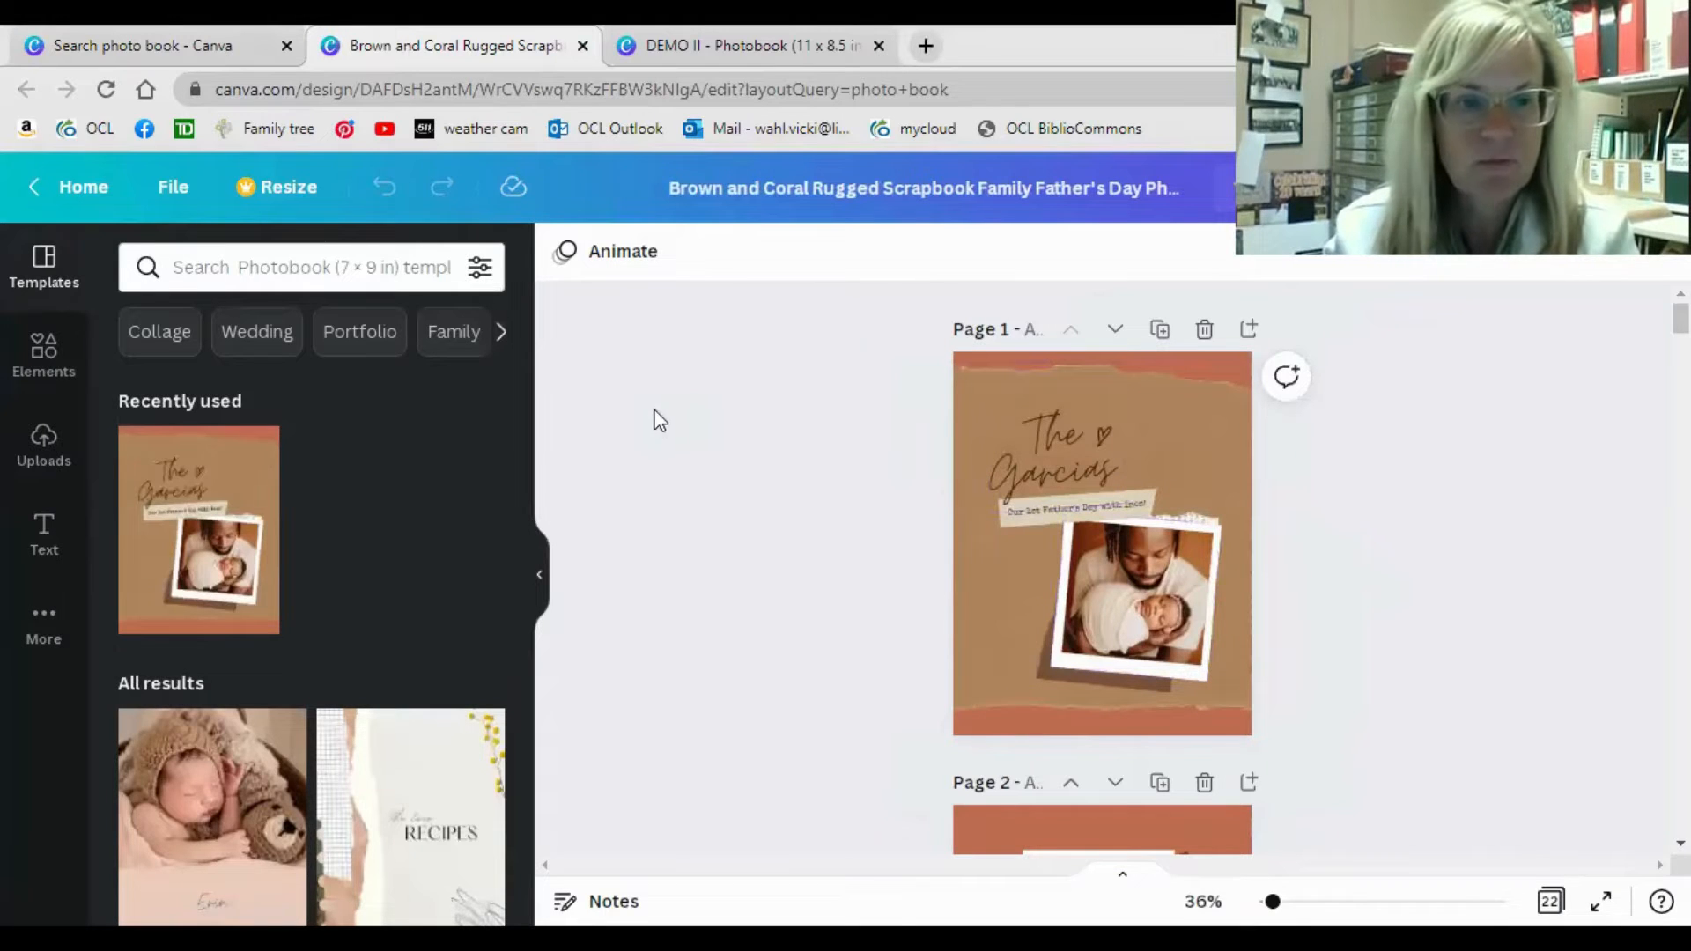
Look over the template's first pages, with the side panel collapsed and in full-screen presentation view, and return to the editor.
{"action": "scroll", "coordinate": [738, 434], "scroll_direction": "down", "scroll_amount": 2}
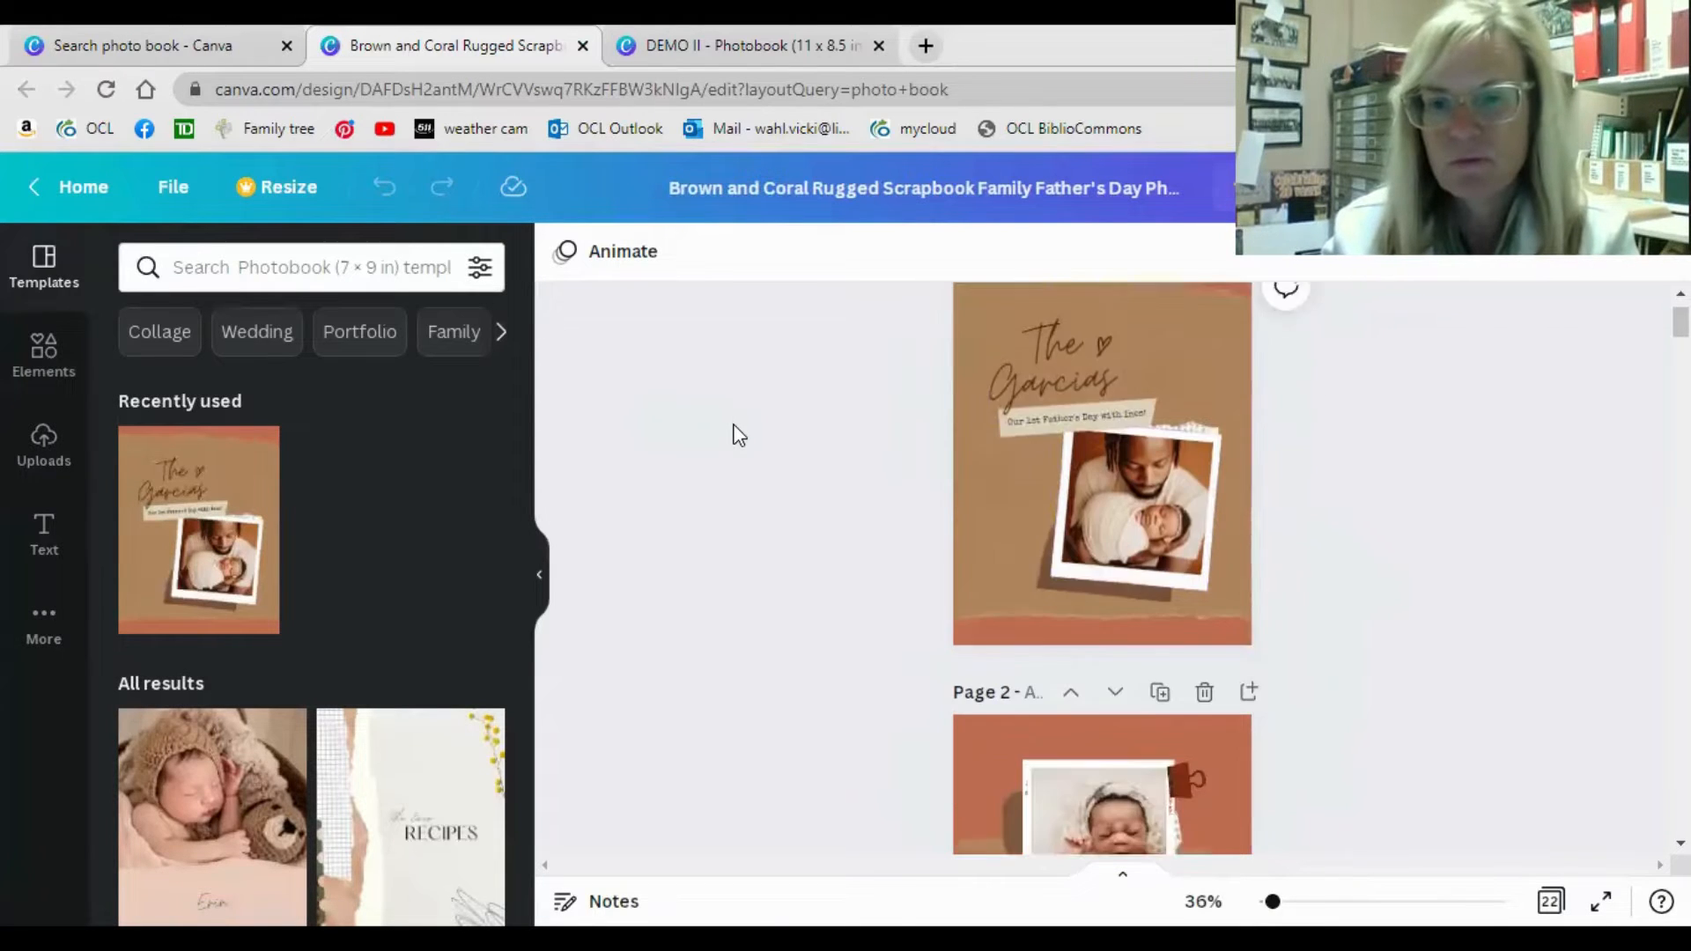
{"action": "scroll", "coordinate": [738, 435], "scroll_direction": "up", "scroll_amount": 2}
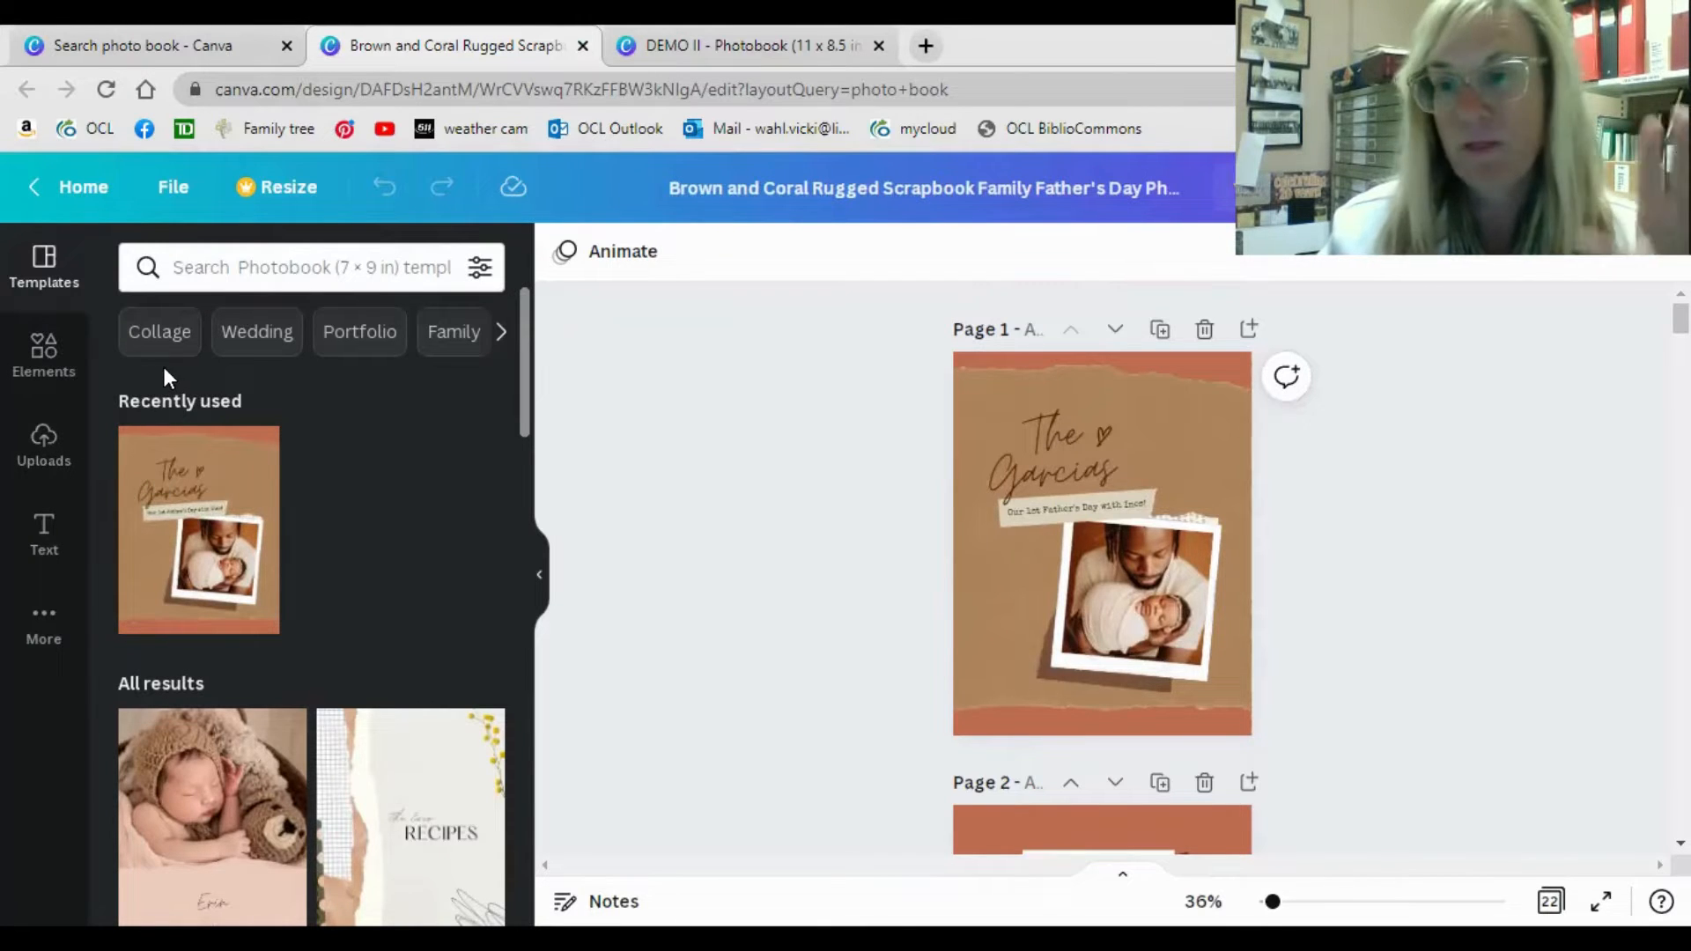
{"action": "left_click", "coordinate": [539, 581]}
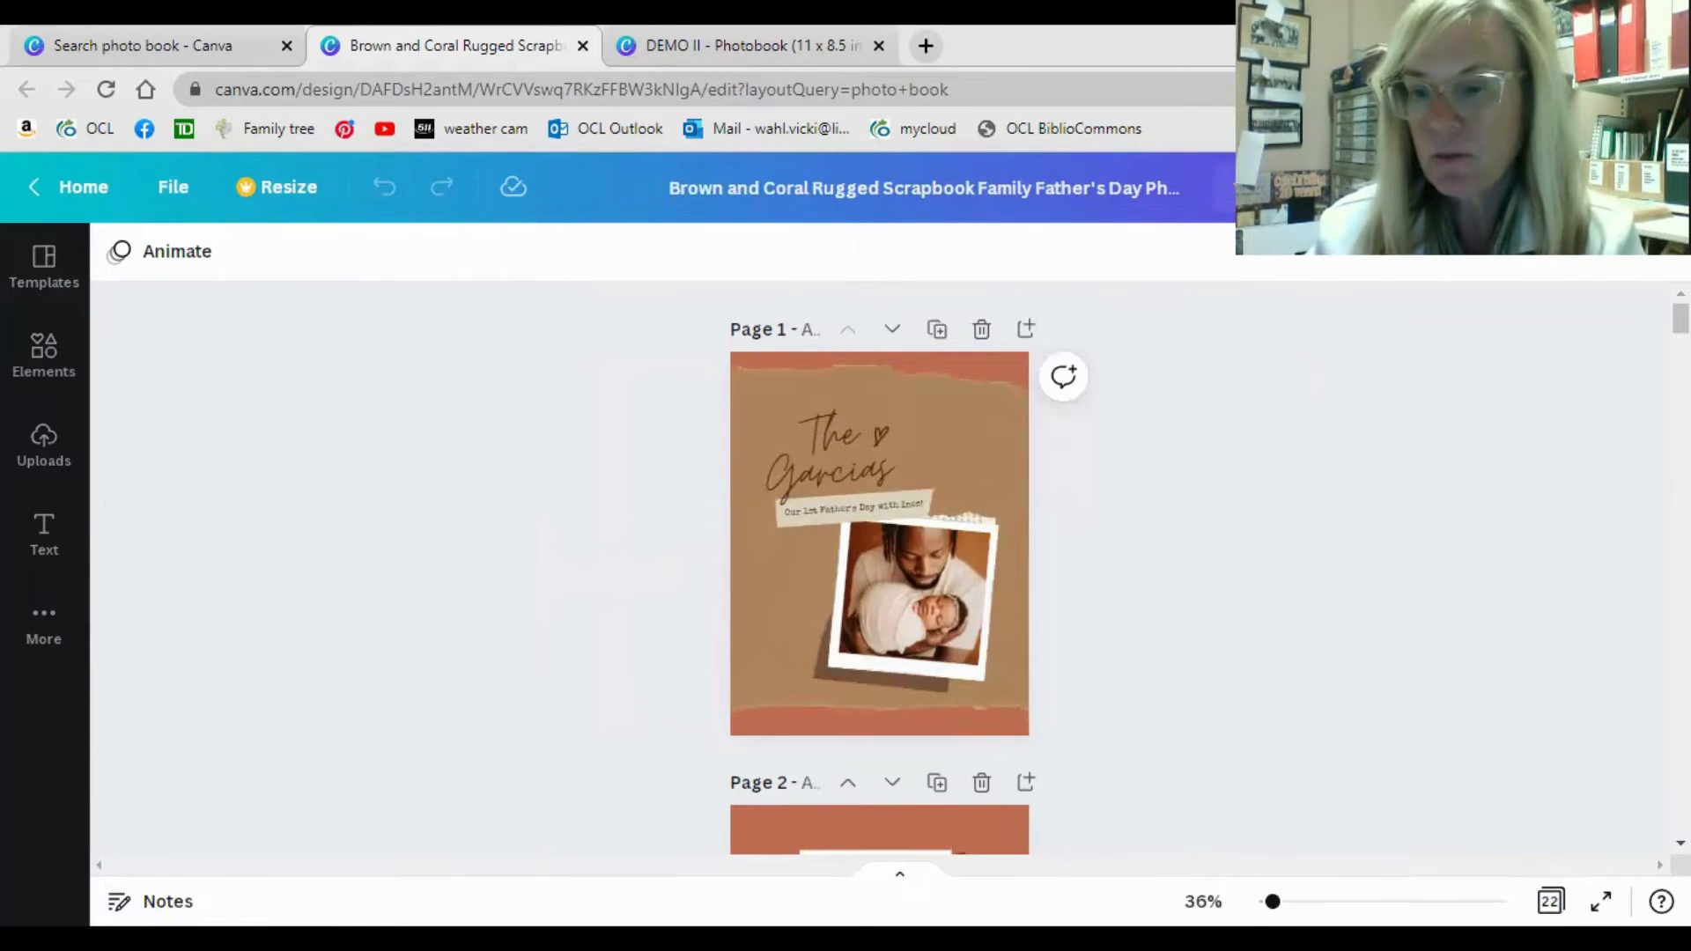
{"action": "left_click", "coordinate": [1601, 902]}
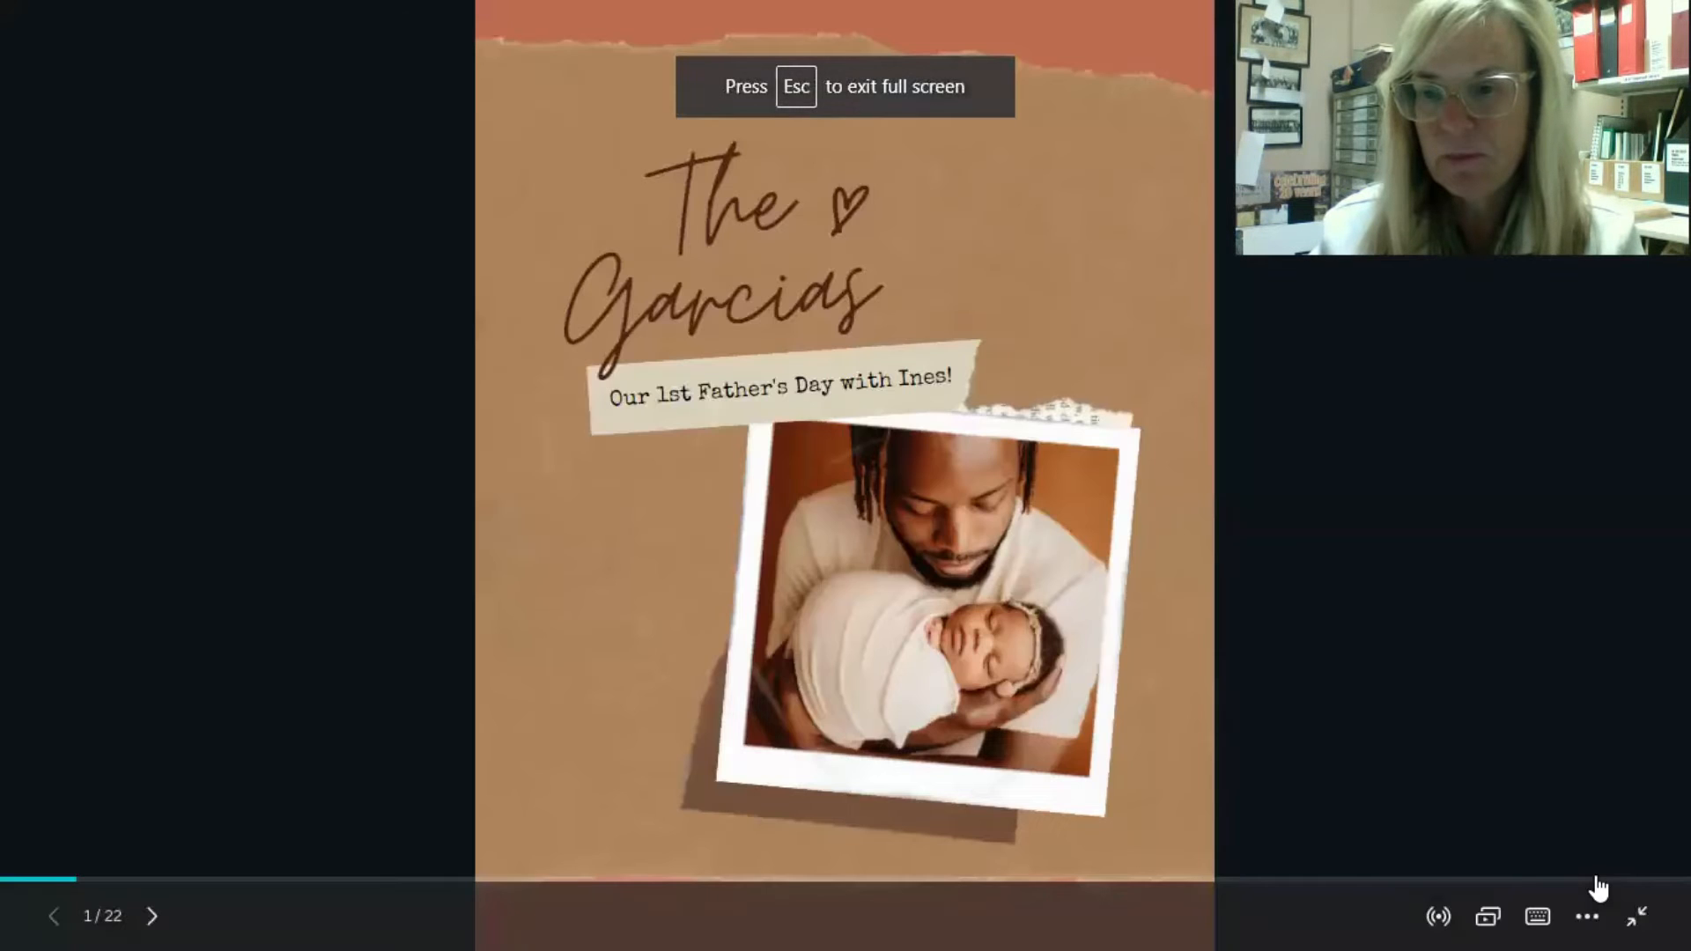
{"action": "left_click", "coordinate": [1636, 918]}
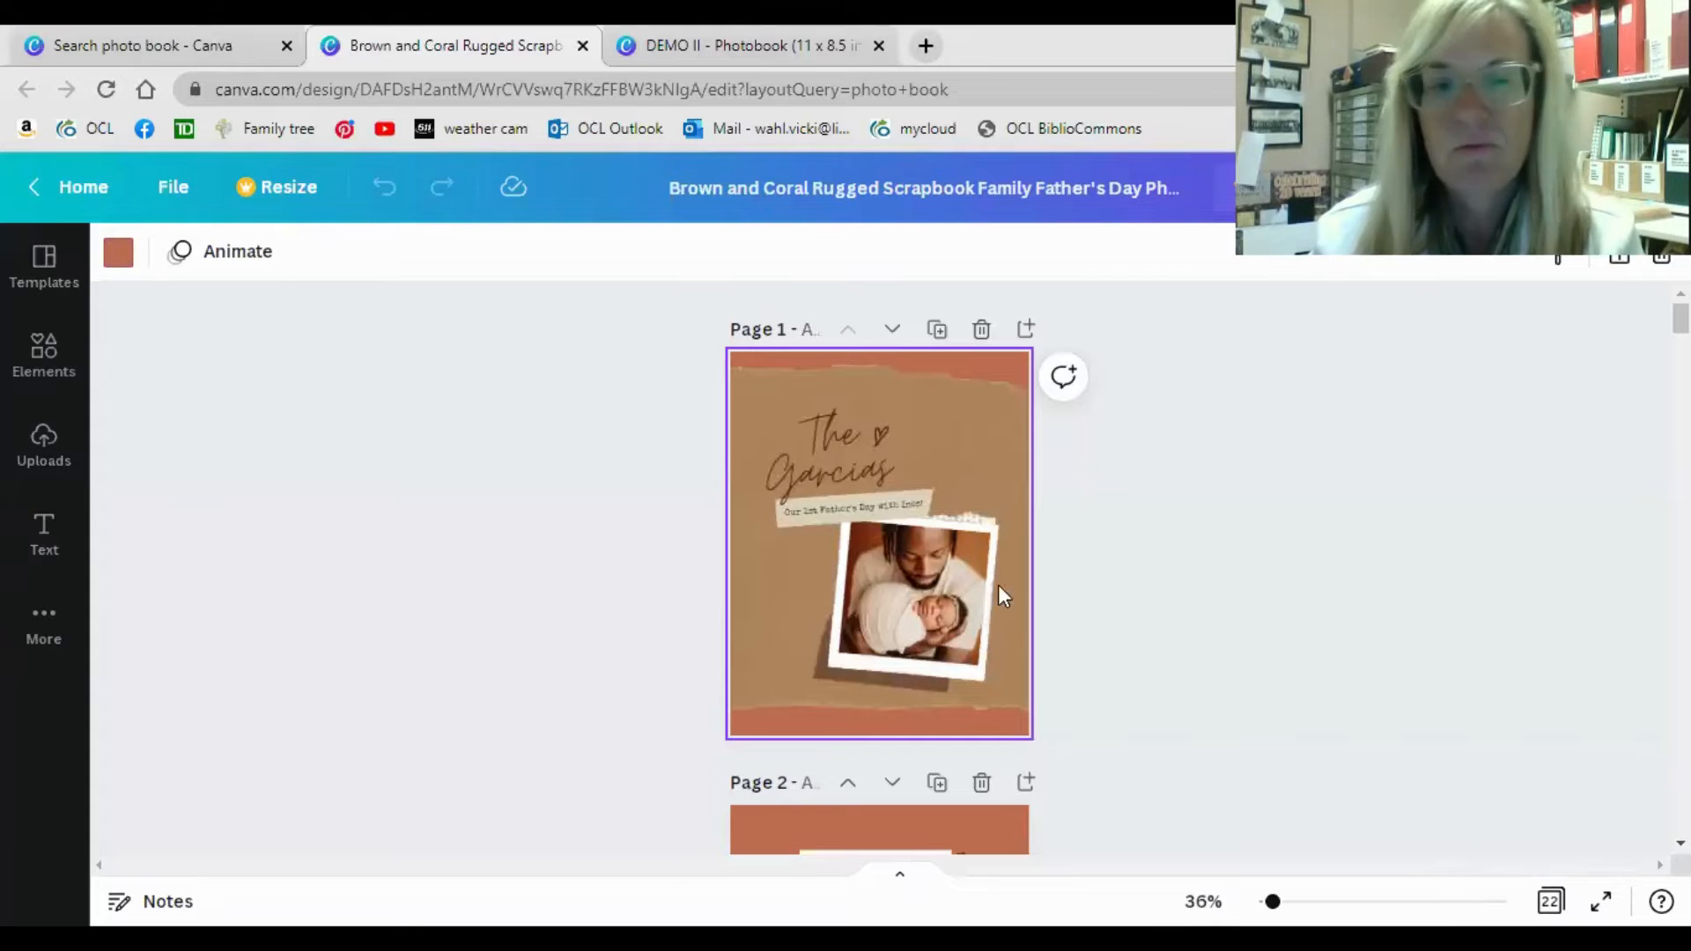
Browse the available elements, from lines, shapes and graphics to videos, audio and charts.
{"action": "left_click", "coordinate": [44, 352]}
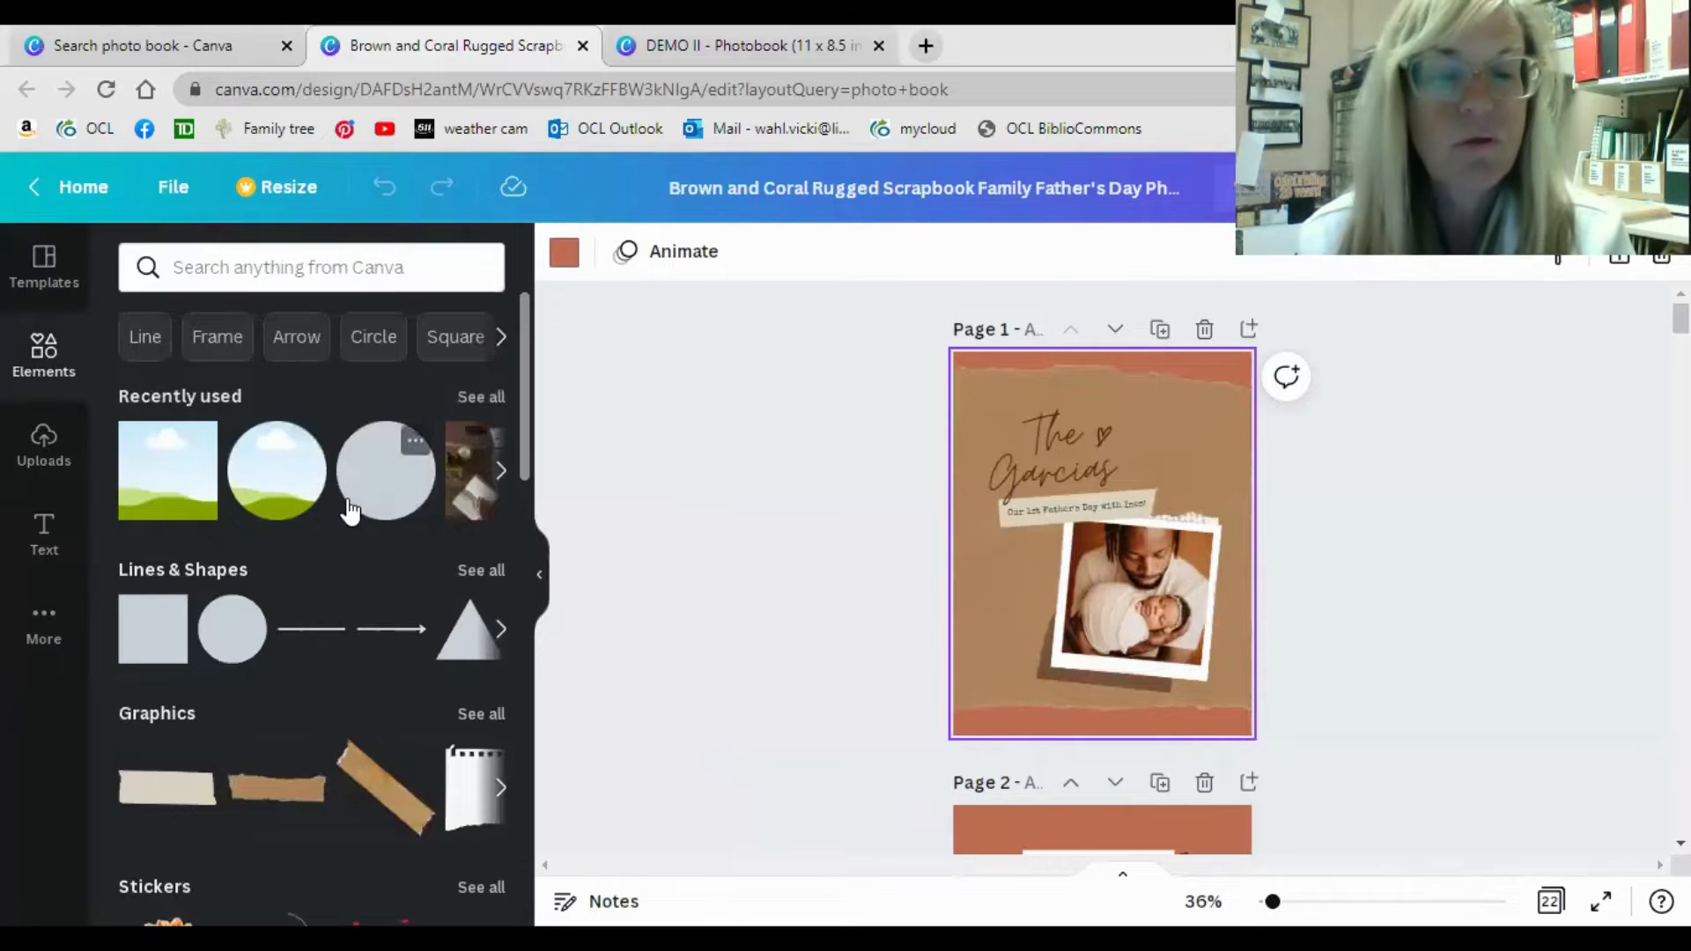
{"action": "scroll", "coordinate": [348, 503], "scroll_direction": "down", "scroll_amount": 3}
{"action": "scroll", "coordinate": [345, 496], "scroll_direction": "down", "scroll_amount": 6}
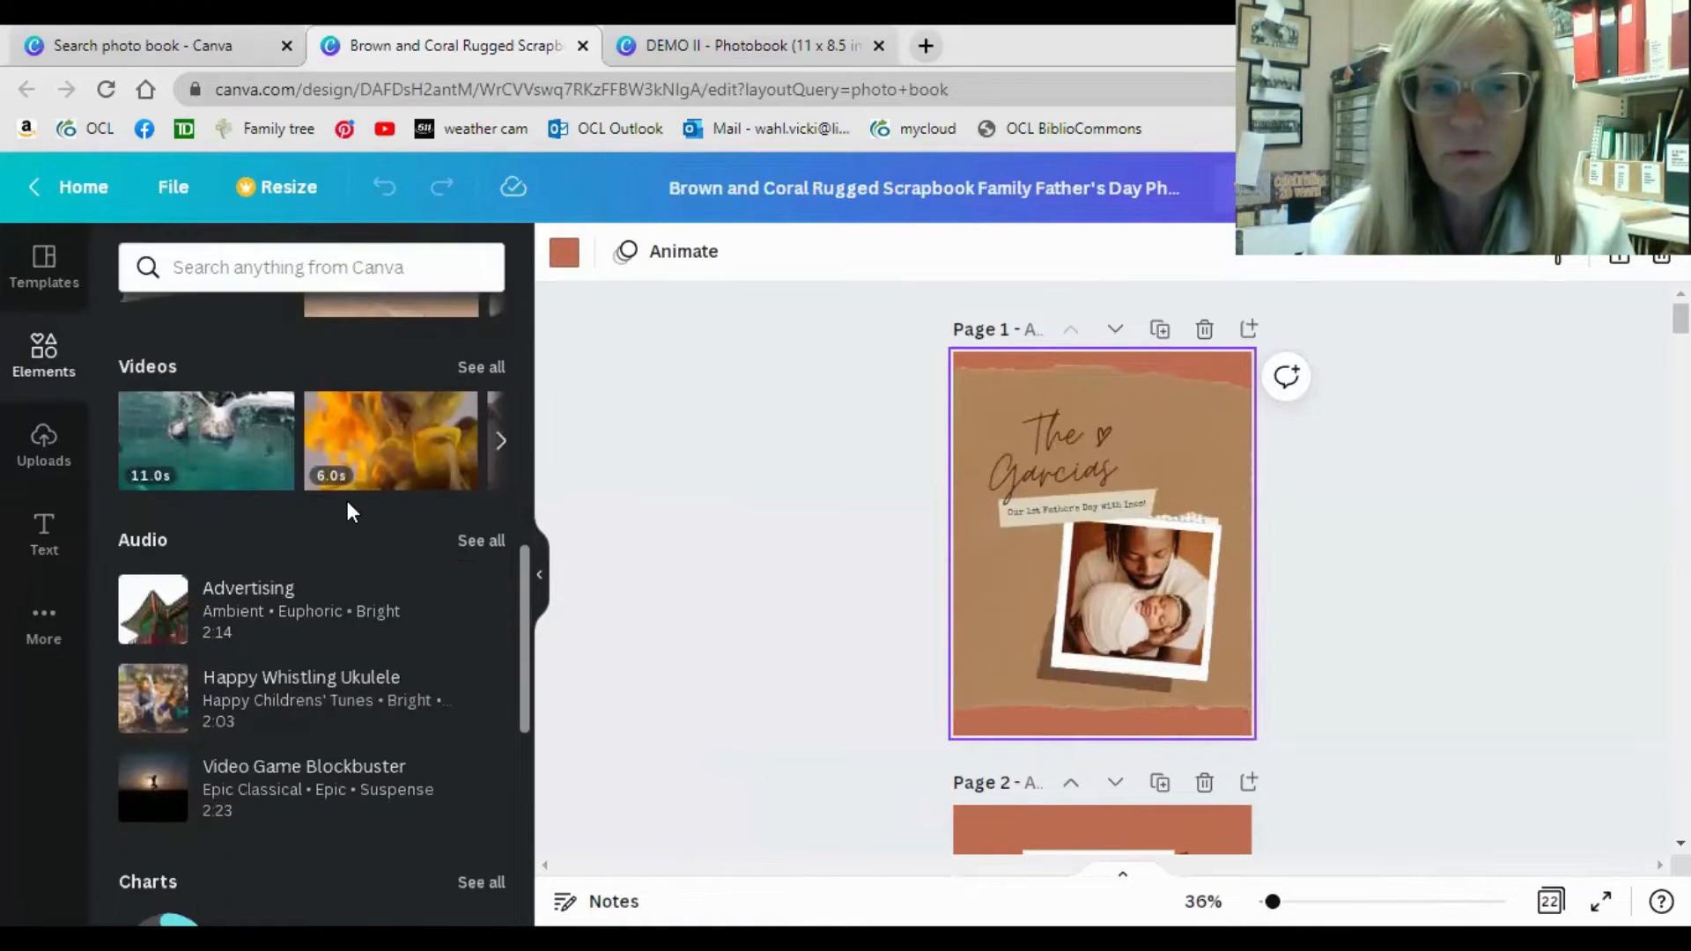
{"action": "scroll", "coordinate": [346, 506], "scroll_direction": "down", "scroll_amount": 3}
{"action": "scroll", "coordinate": [345, 514], "scroll_direction": "up", "scroll_amount": 11}
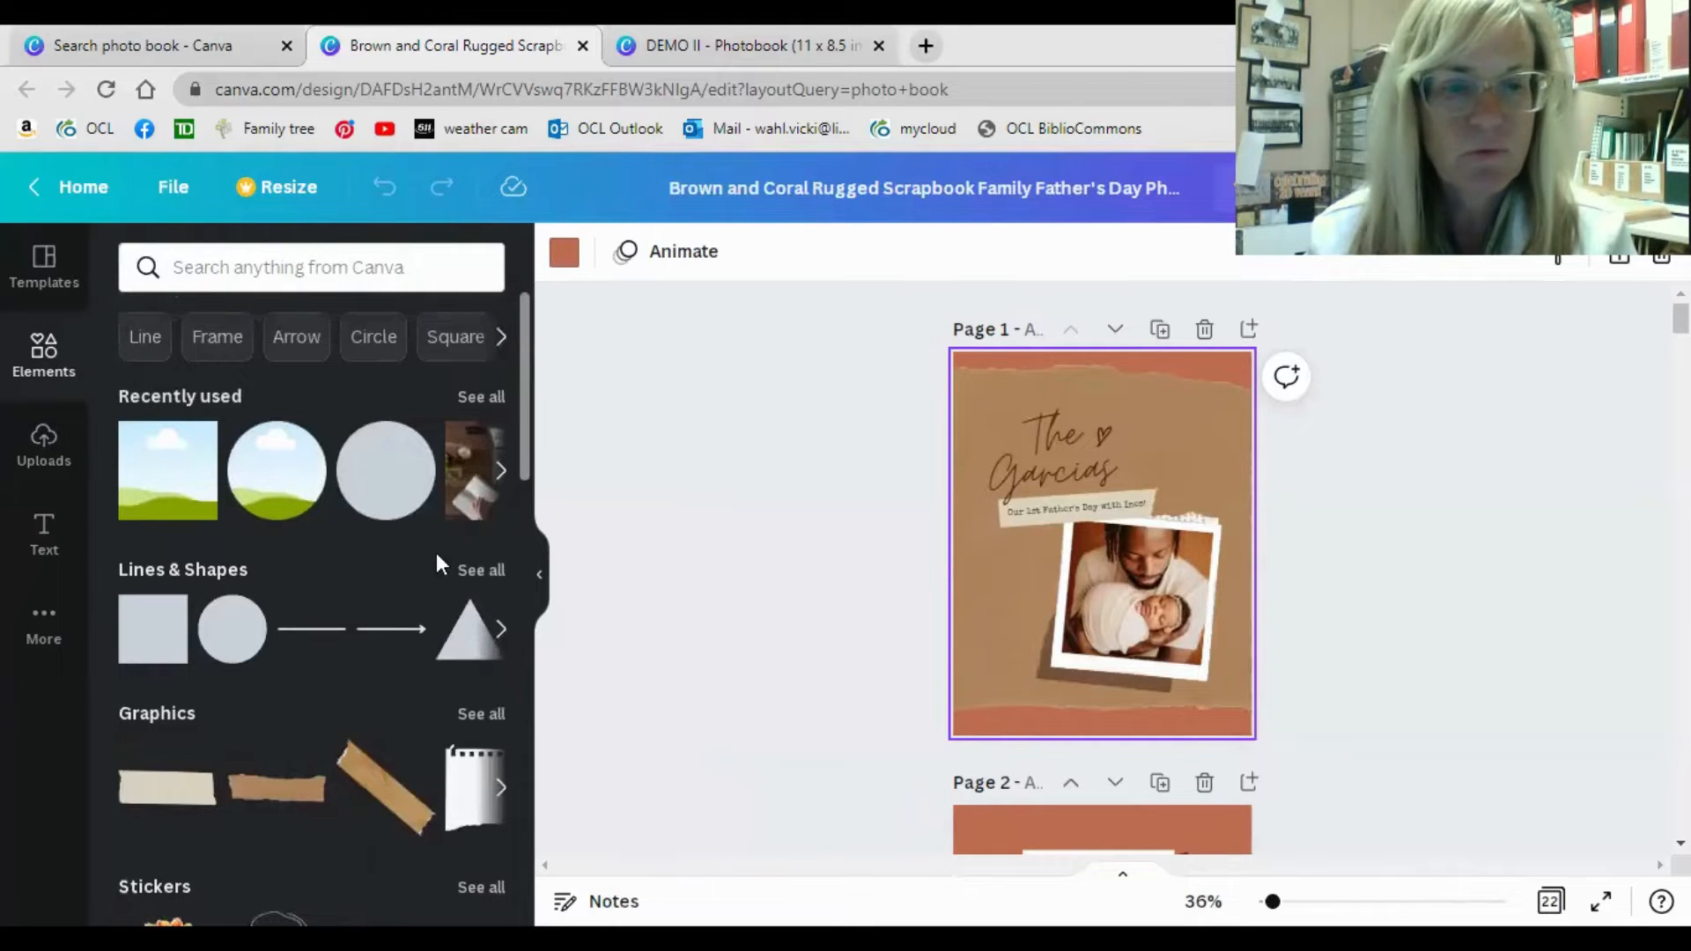
Start a media upload from the computer and open the folder of family pictures on the Desktop.
{"action": "left_click", "coordinate": [40, 463]}
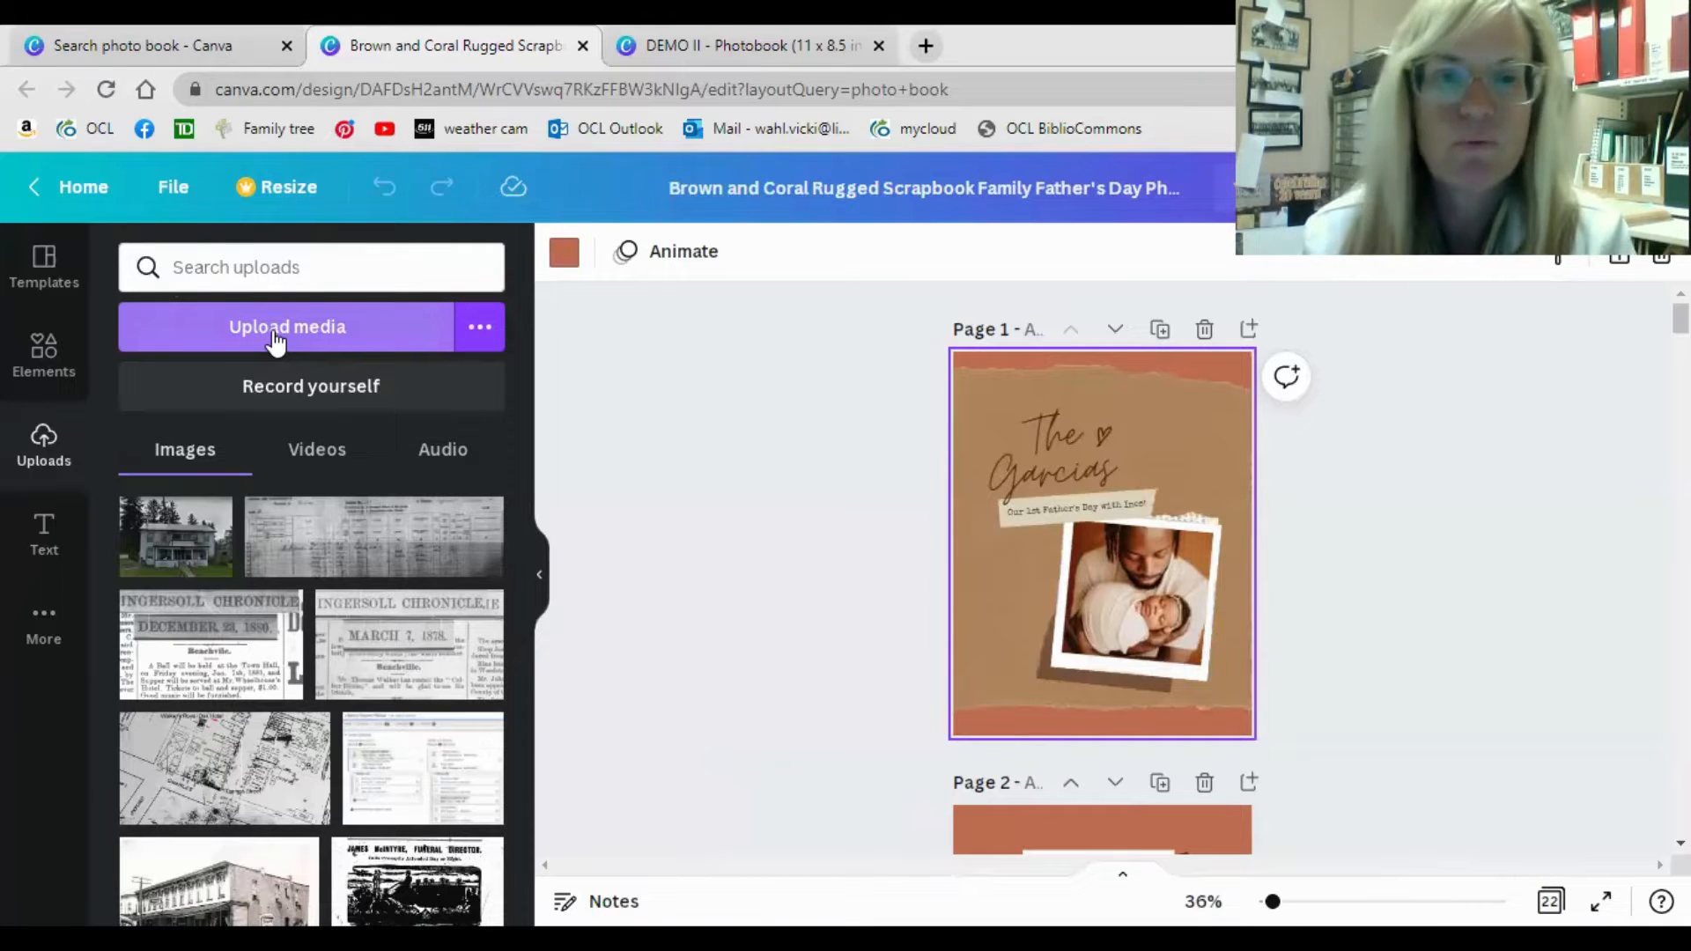
{"action": "left_click", "coordinate": [274, 335]}
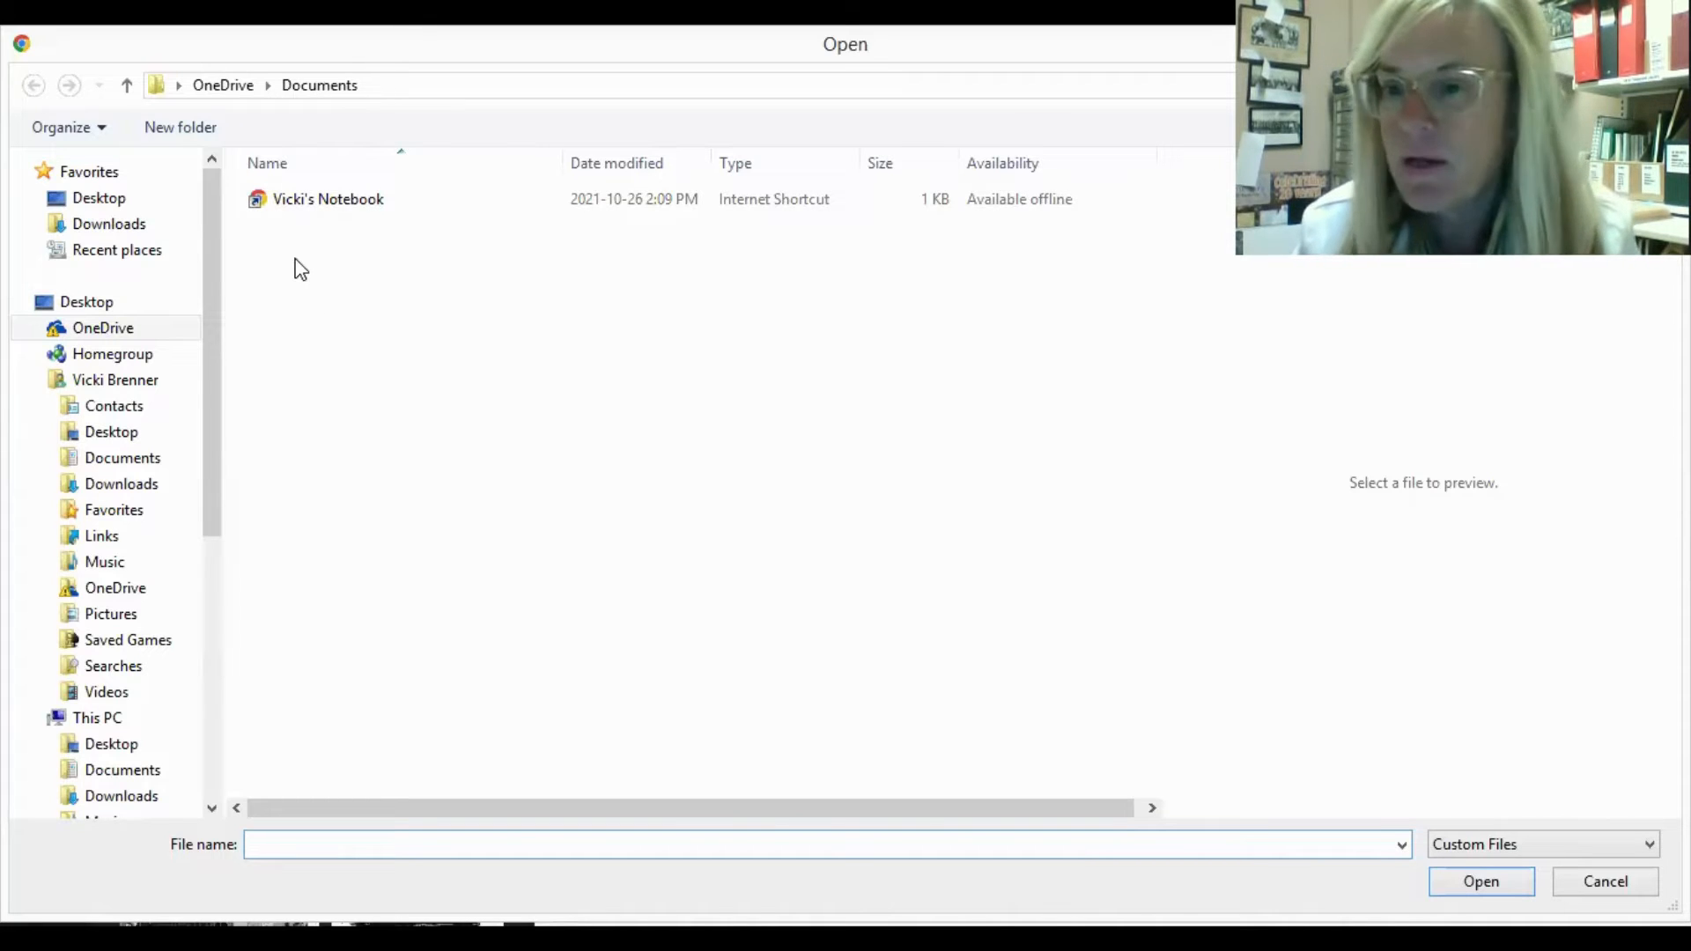
{"action": "left_click", "coordinate": [114, 208]}
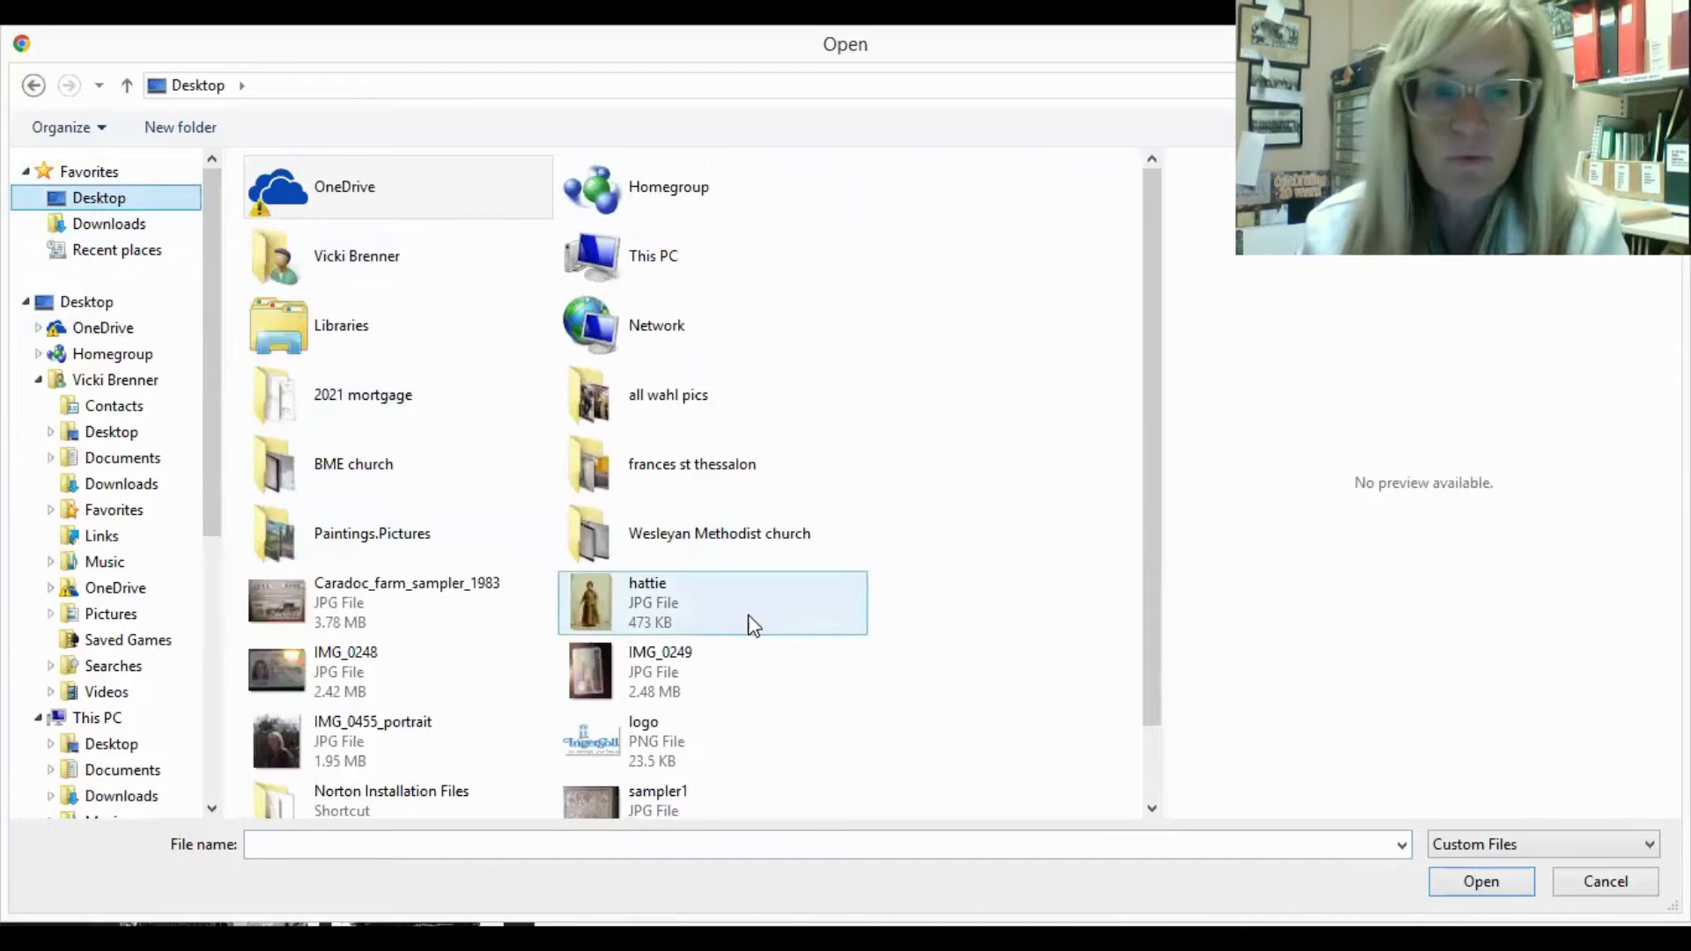
{"action": "scroll", "coordinate": [749, 616], "scroll_direction": "down", "scroll_amount": 2}
{"action": "scroll", "coordinate": [1158, 608], "scroll_direction": "down", "scroll_amount": 2}
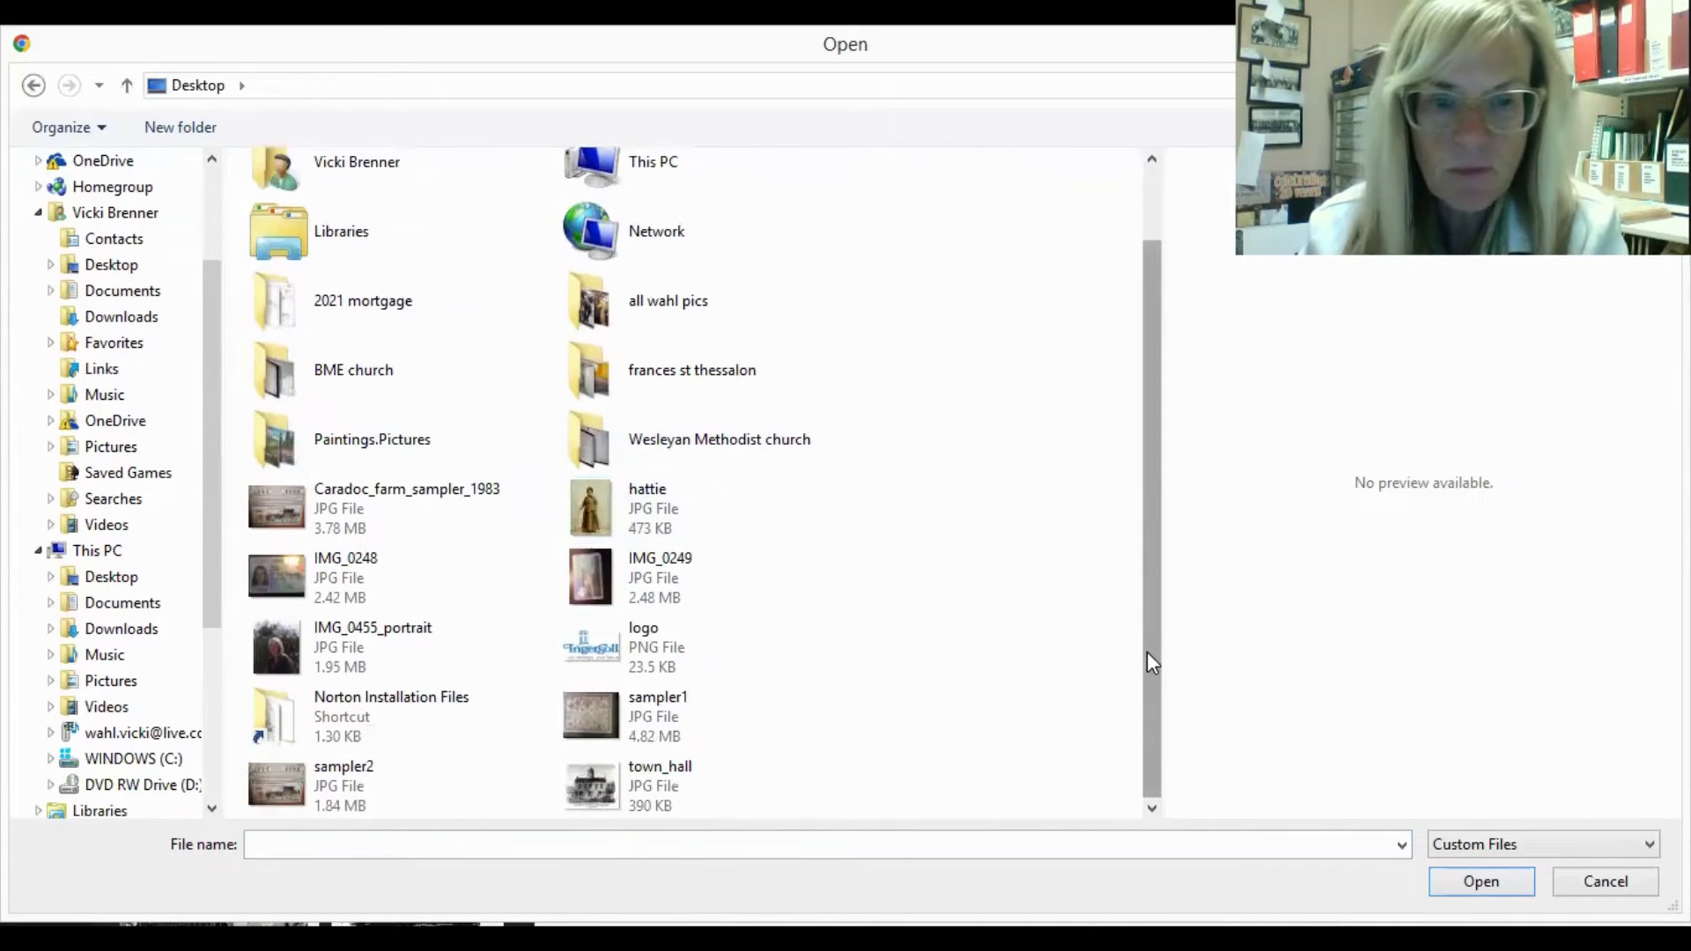
{"action": "left_click_drag", "start_coordinate": [1147, 652], "coordinate": [1147, 555]}
{"action": "double_click", "coordinate": [637, 419]}
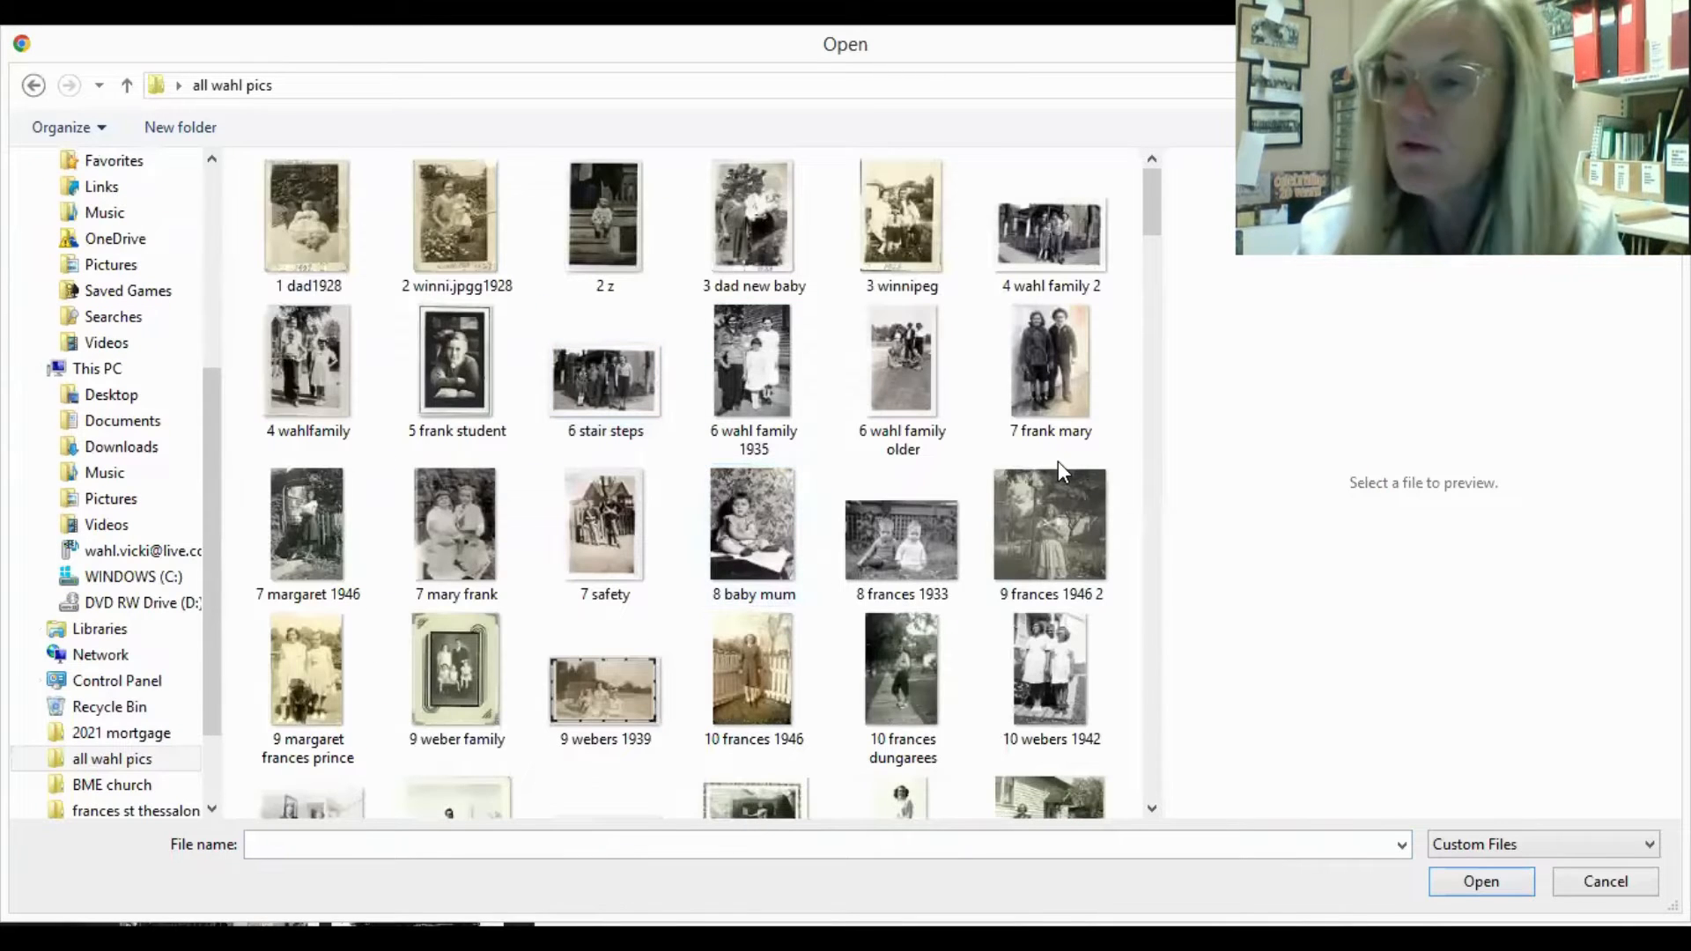
Upload four photographs together: the standing boy and girl, the two seated children, the 1946 garden picture and the student portrait.
{"action": "left_click", "coordinate": [1043, 351]}
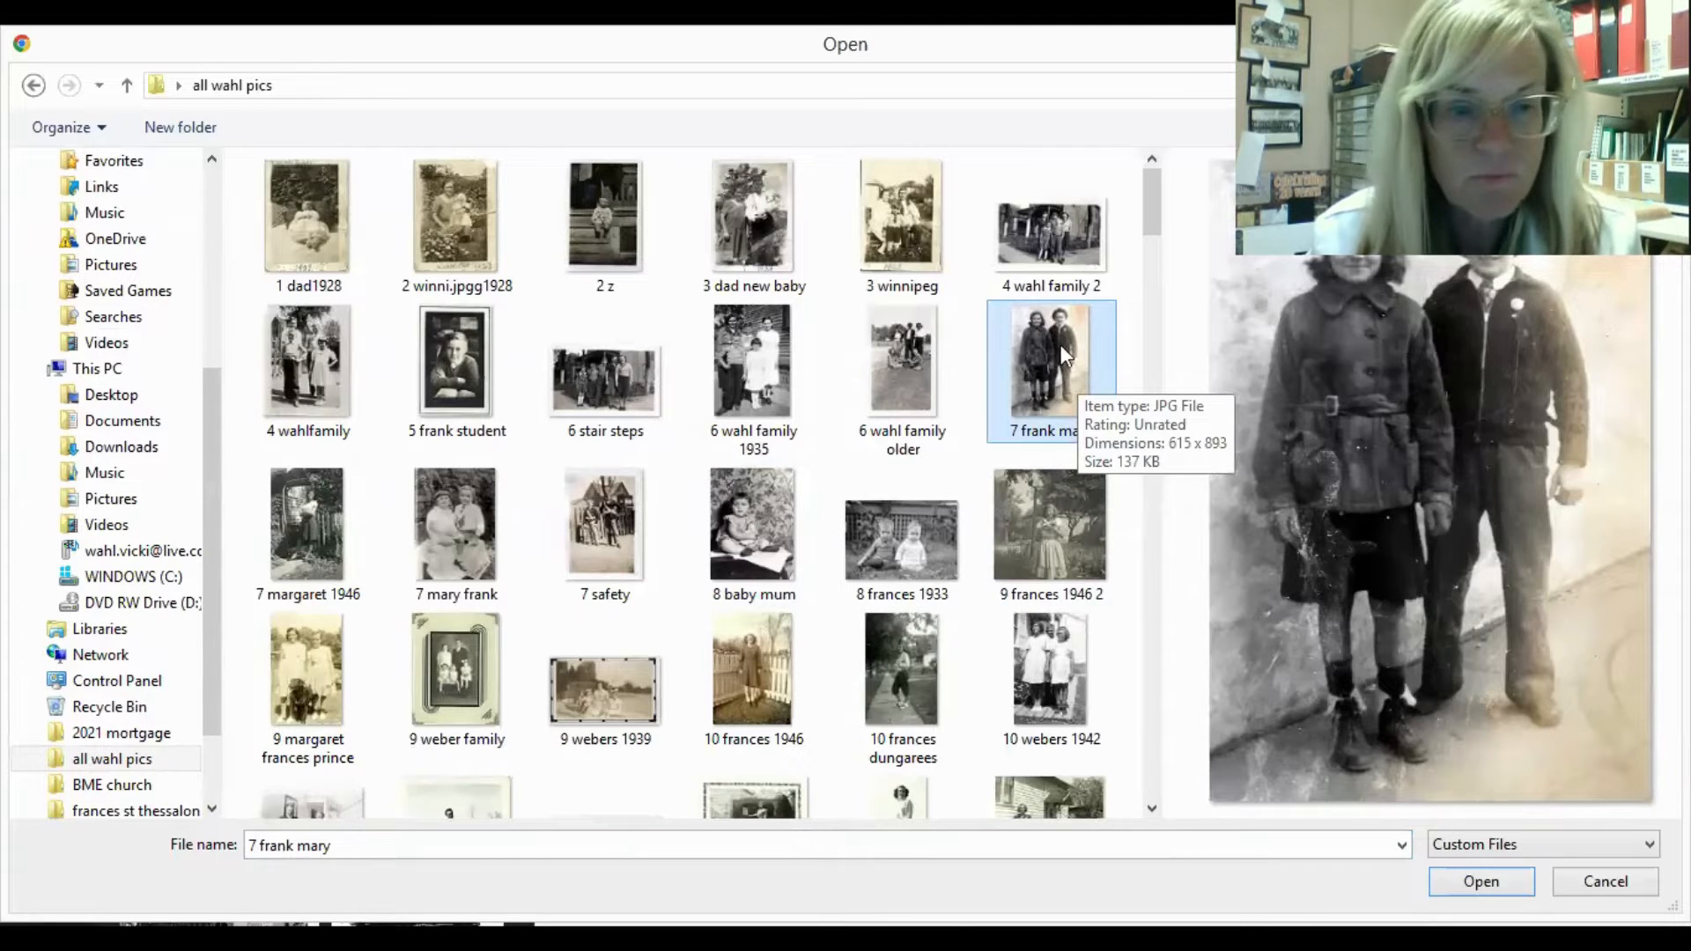
{"action": "left_click", "coordinate": [430, 531], "text": "ctrl"}
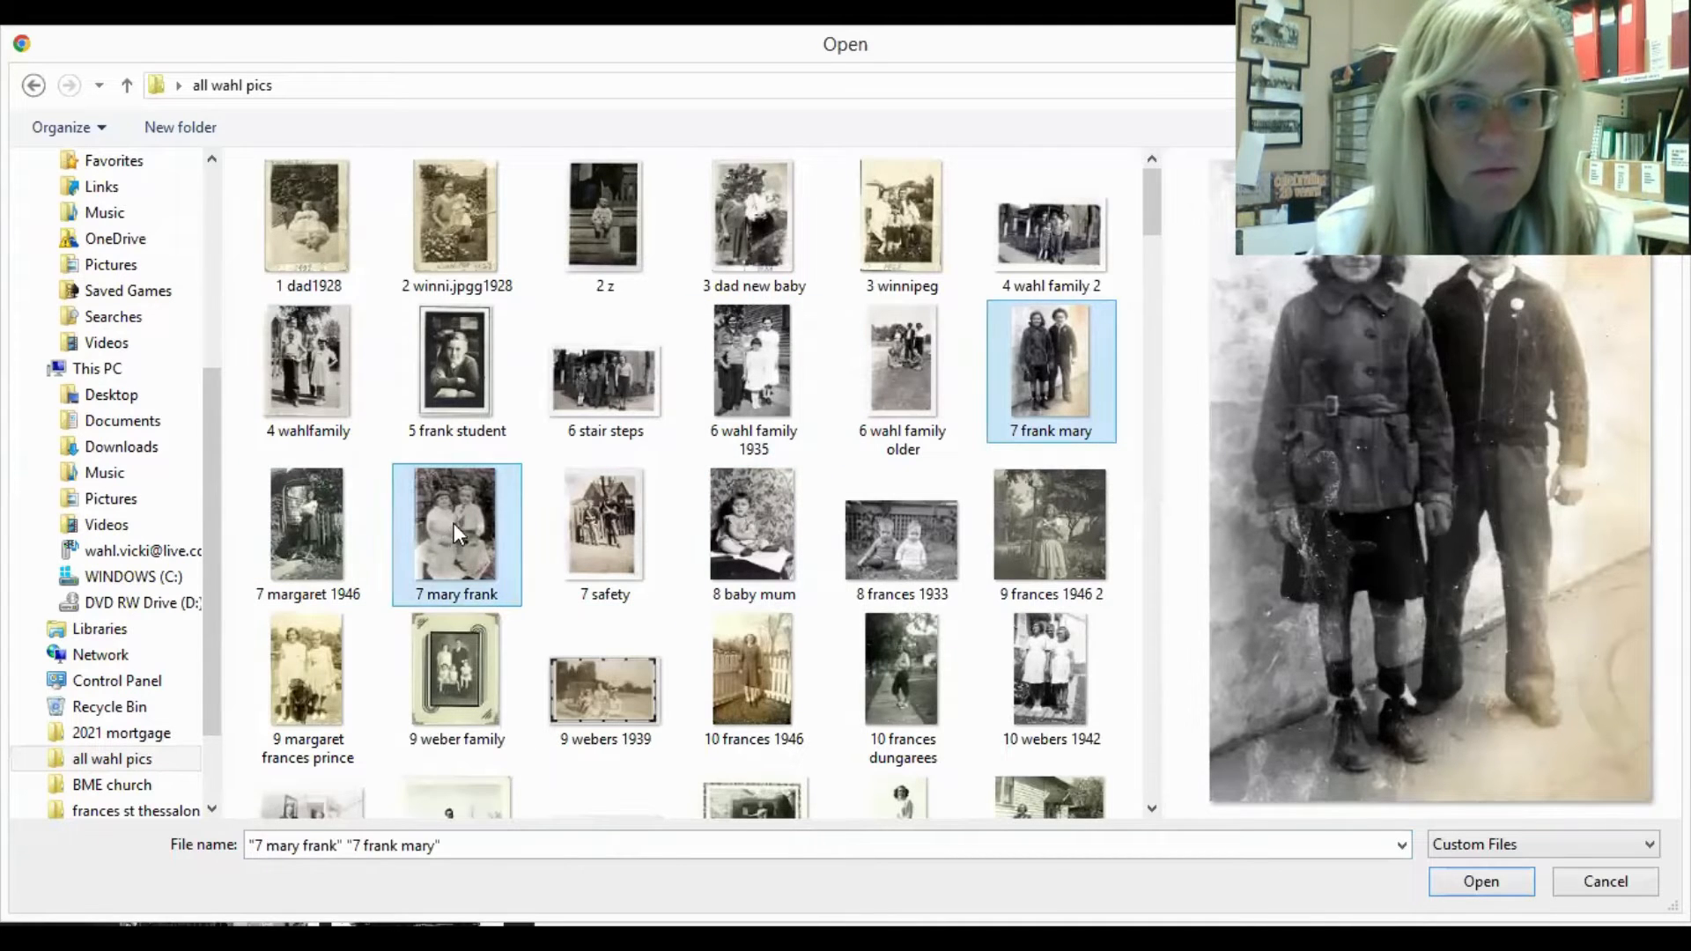
{"action": "left_click", "coordinate": [289, 509], "text": "ctrl"}
{"action": "left_click", "coordinate": [484, 393], "text": "ctrl"}
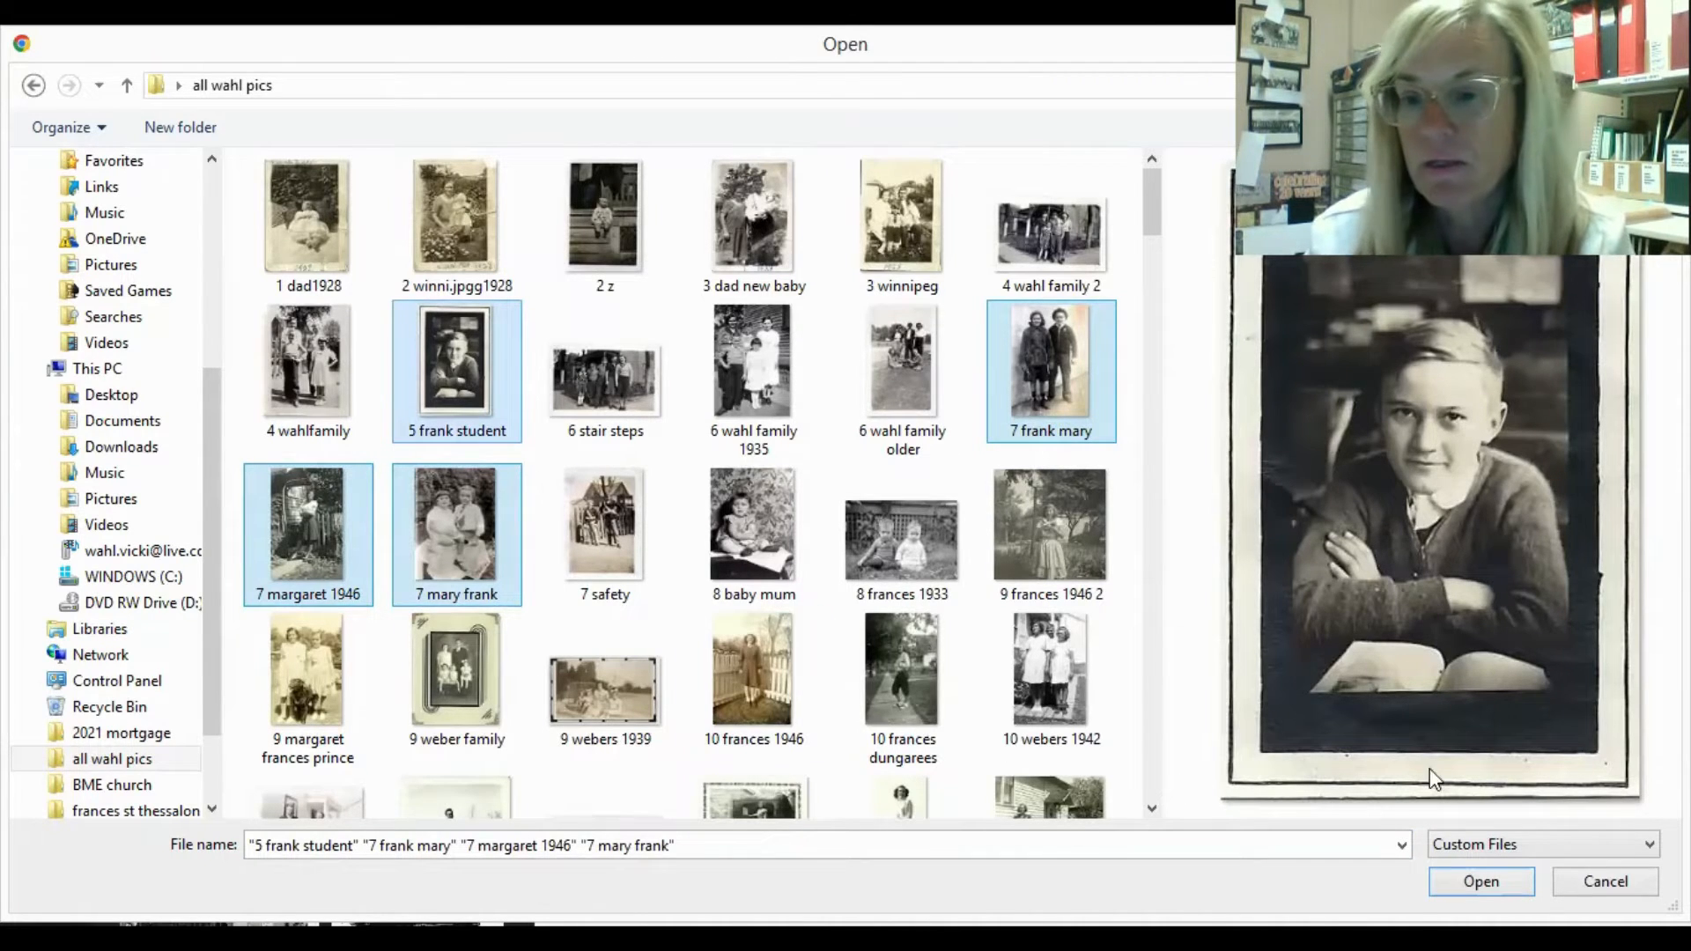
{"action": "left_click", "coordinate": [1482, 882]}
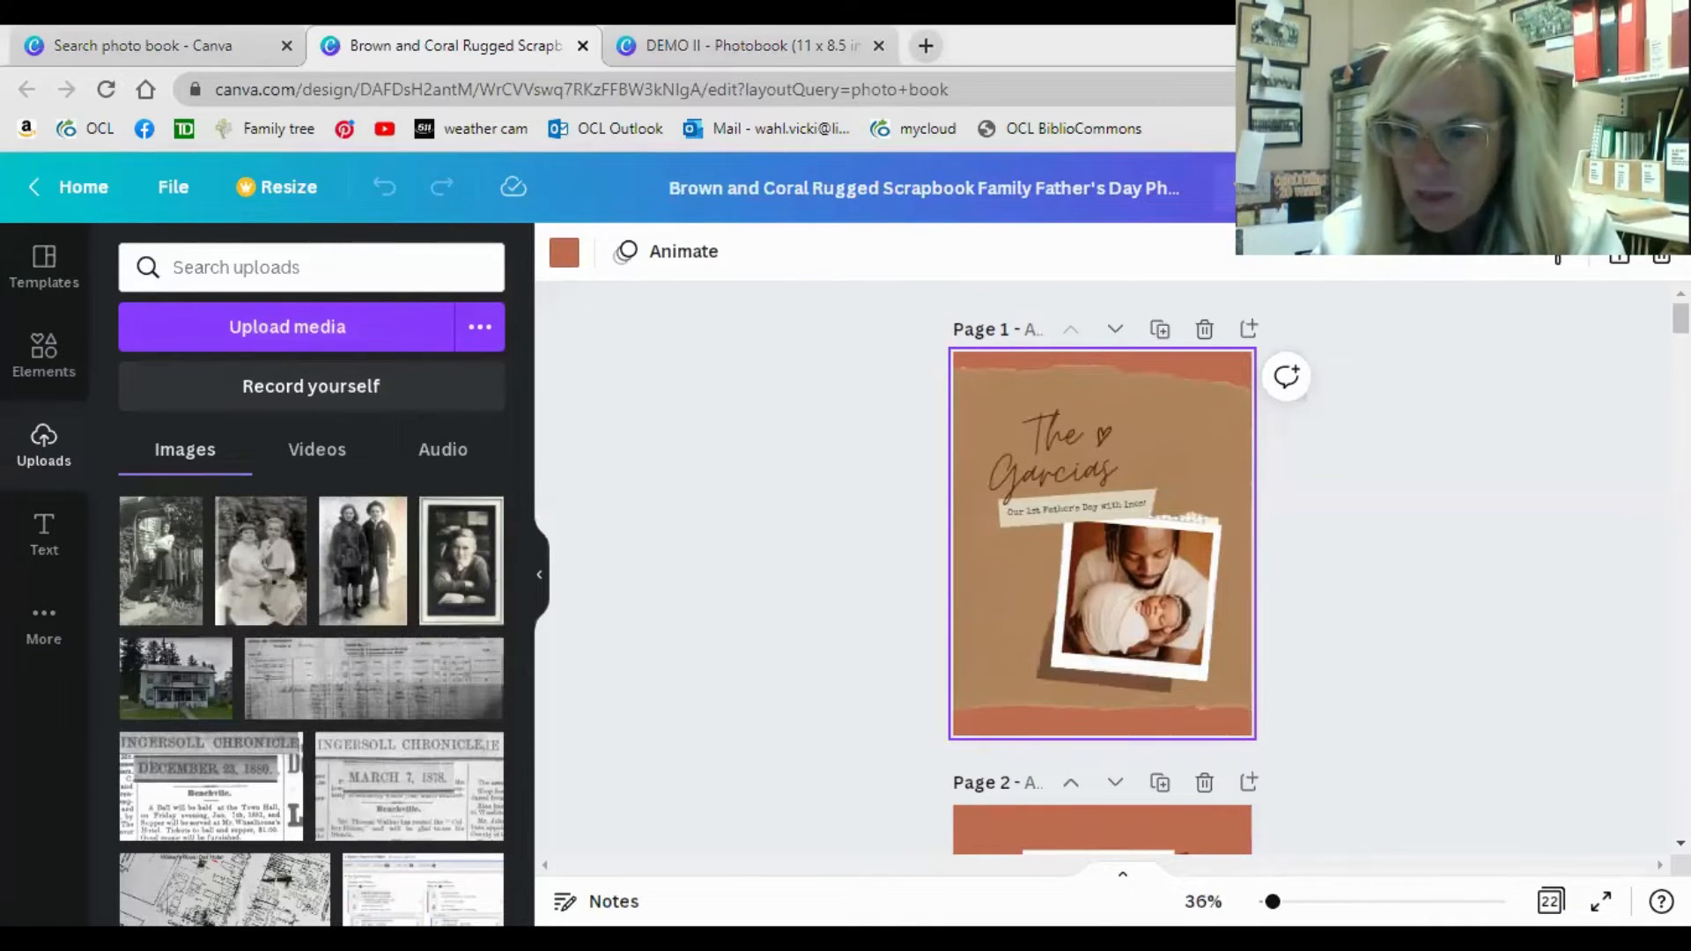
Replace the father-and-baby photo in the cover frame with the uploaded student portrait and enlarge the frame towards the page's lower-right corner.
{"action": "left_click_drag", "start_coordinate": [1273, 902], "coordinate": [1280, 902]}
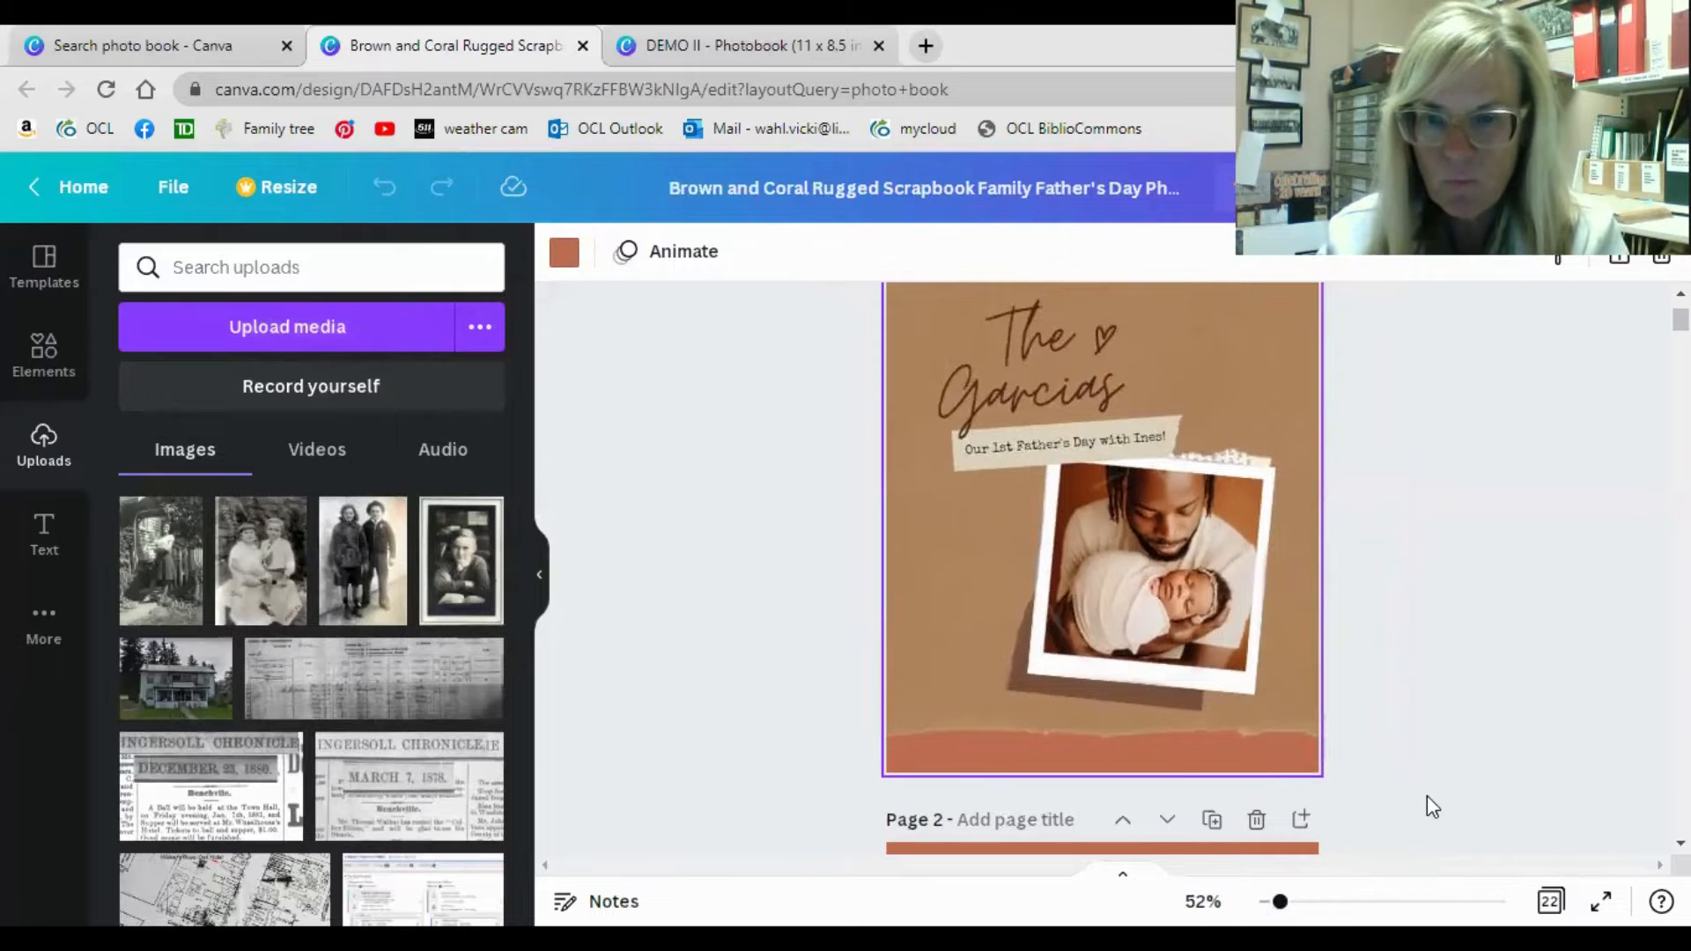
{"action": "left_click", "coordinate": [1171, 584]}
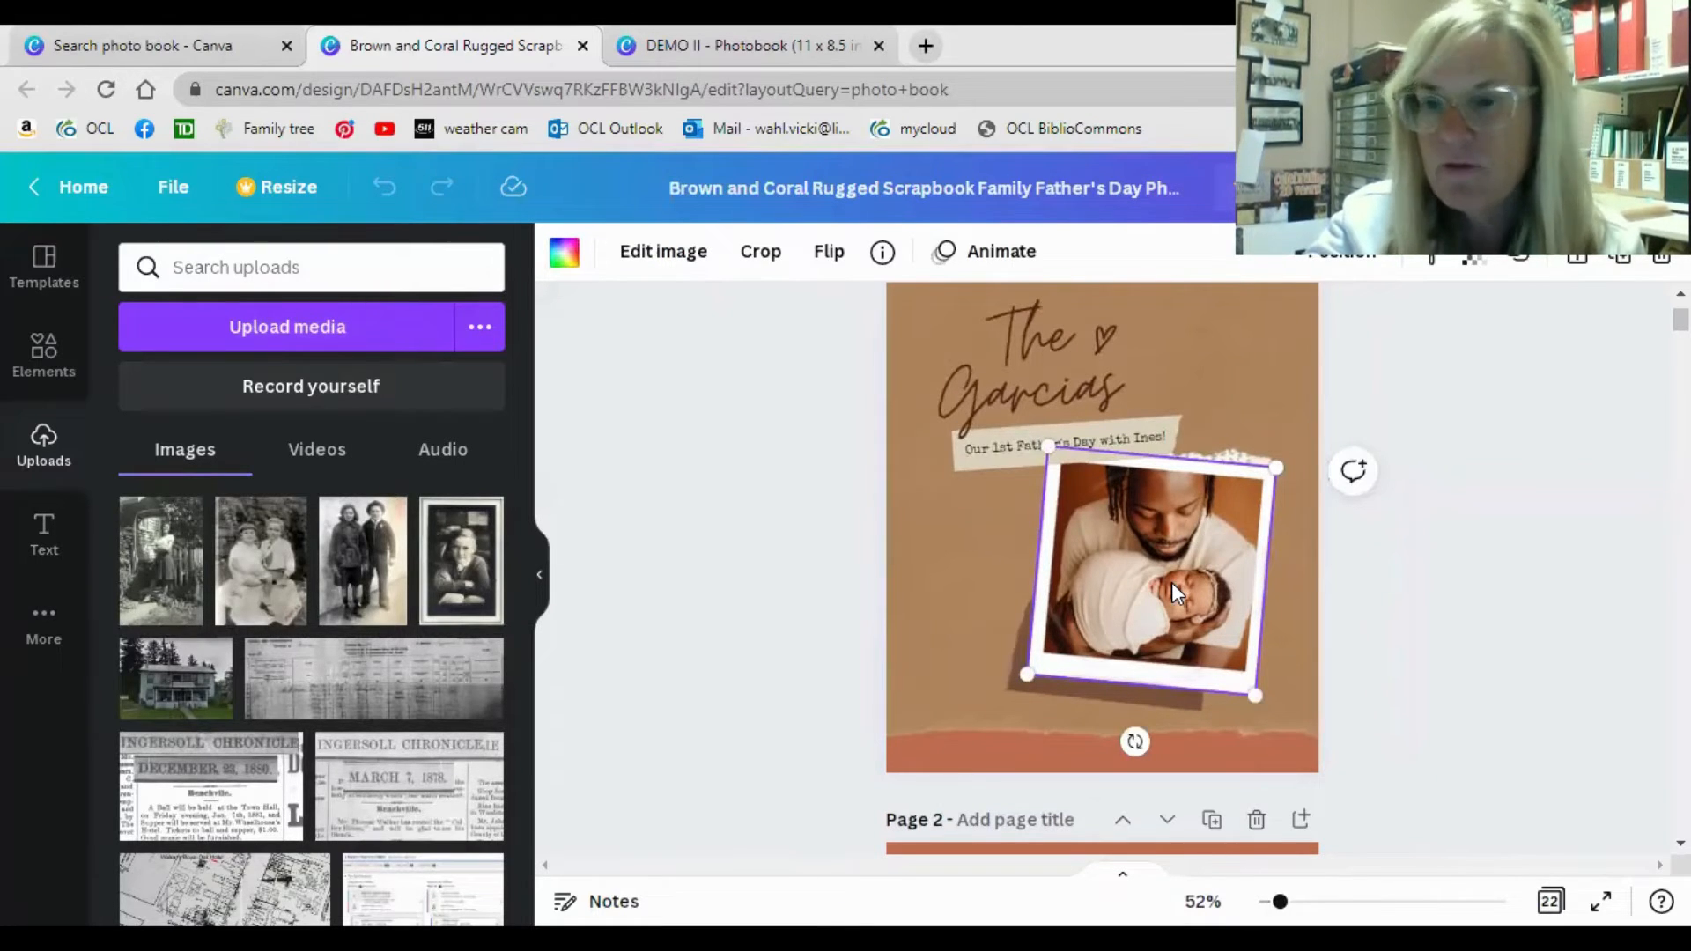
{"action": "key", "text": "Delete"}
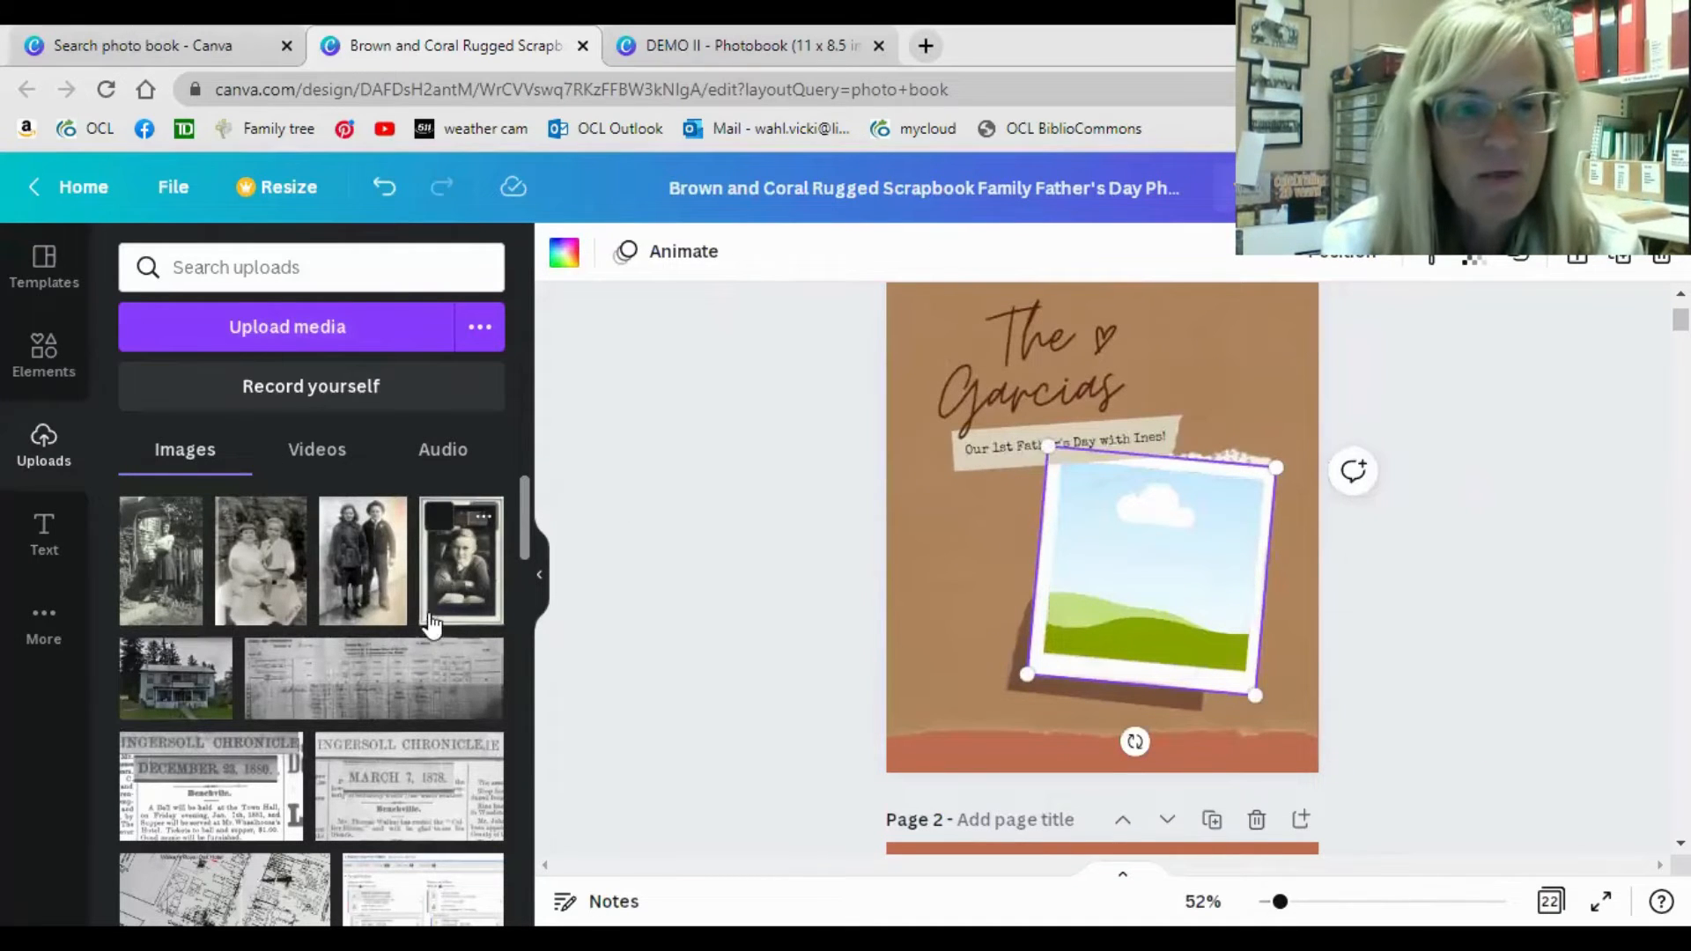
{"action": "left_click", "coordinate": [458, 588]}
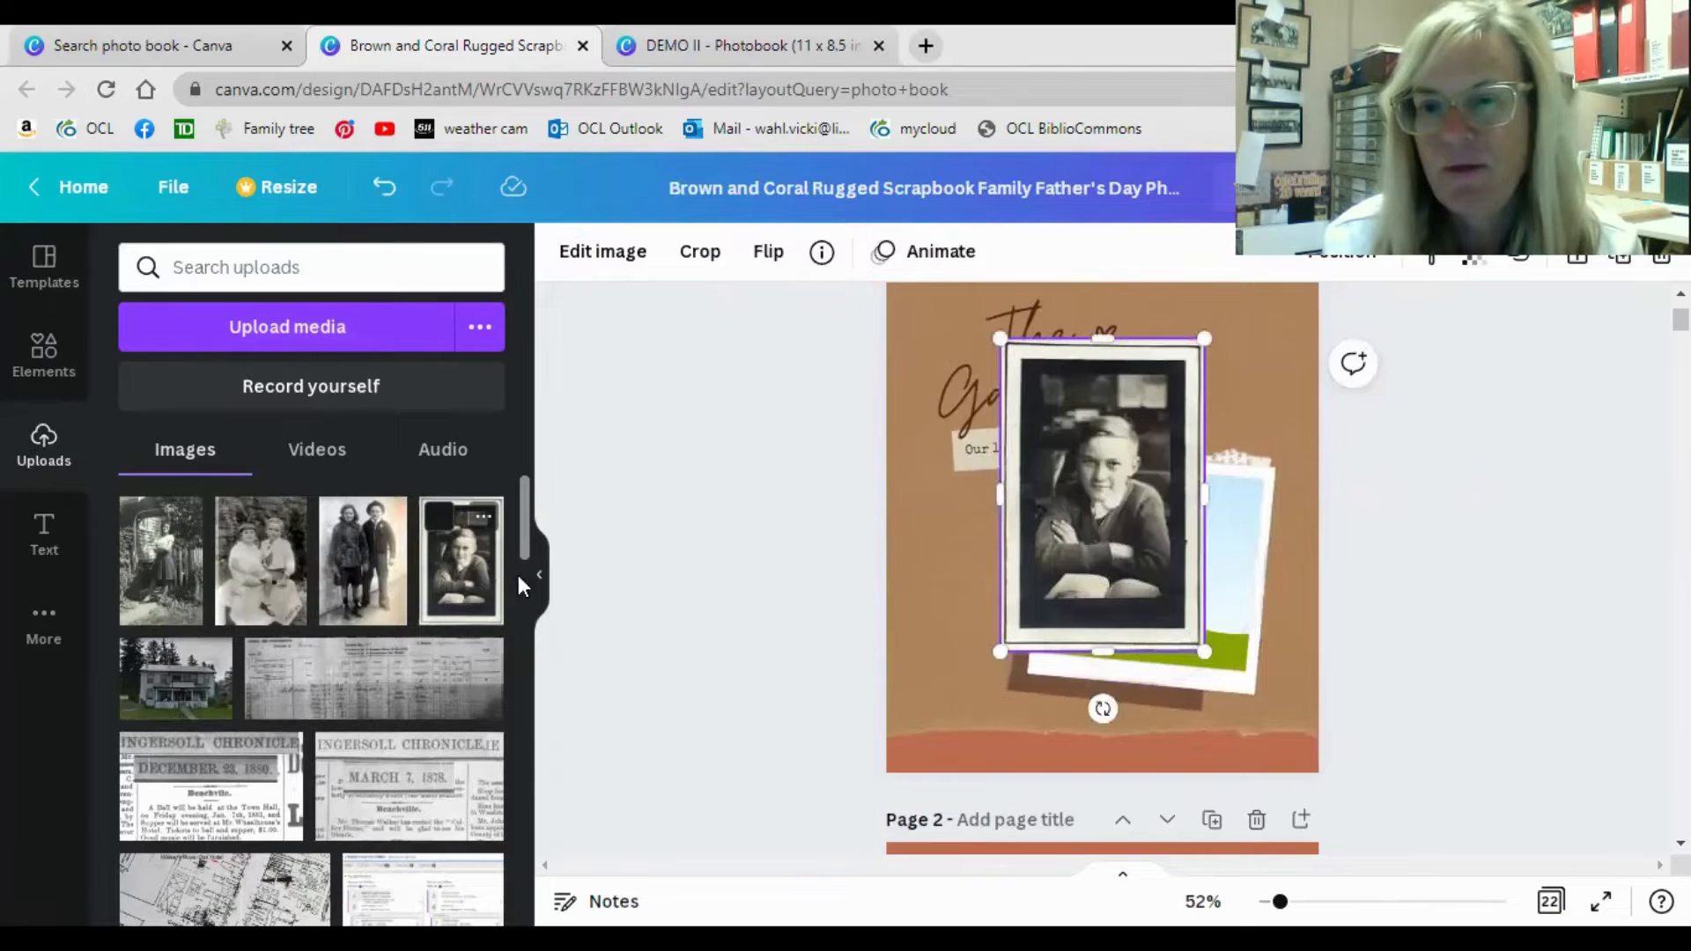
{"action": "left_click_drag", "start_coordinate": [1062, 501], "coordinate": [1123, 574]}
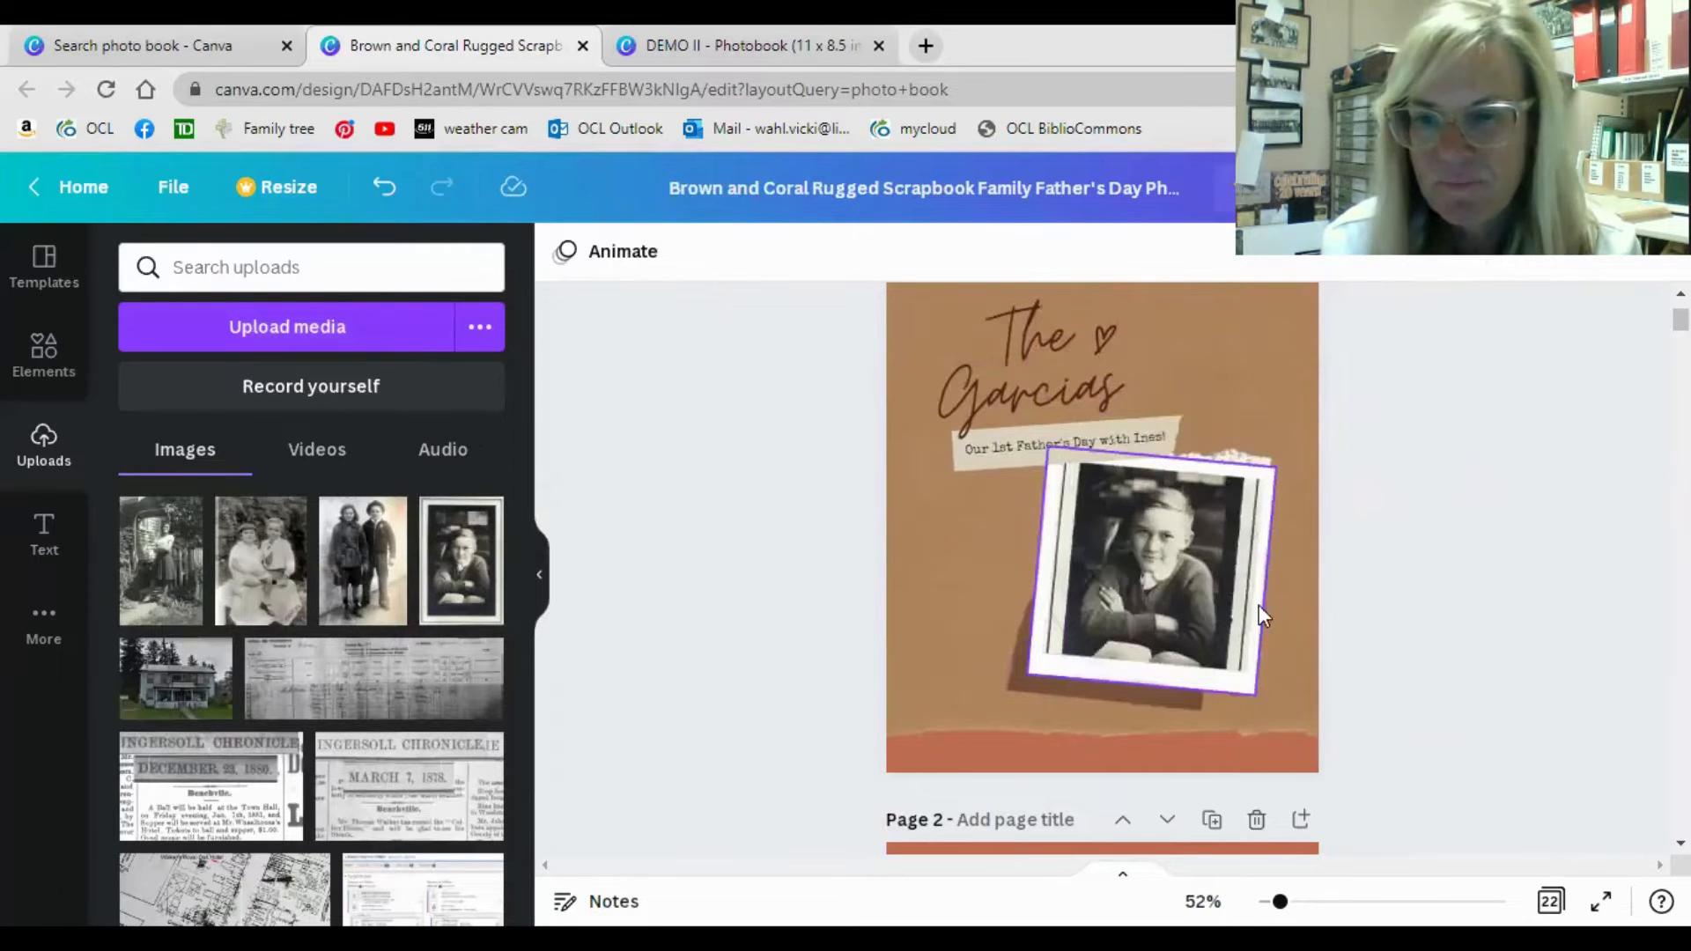
{"action": "left_click", "coordinate": [1212, 611]}
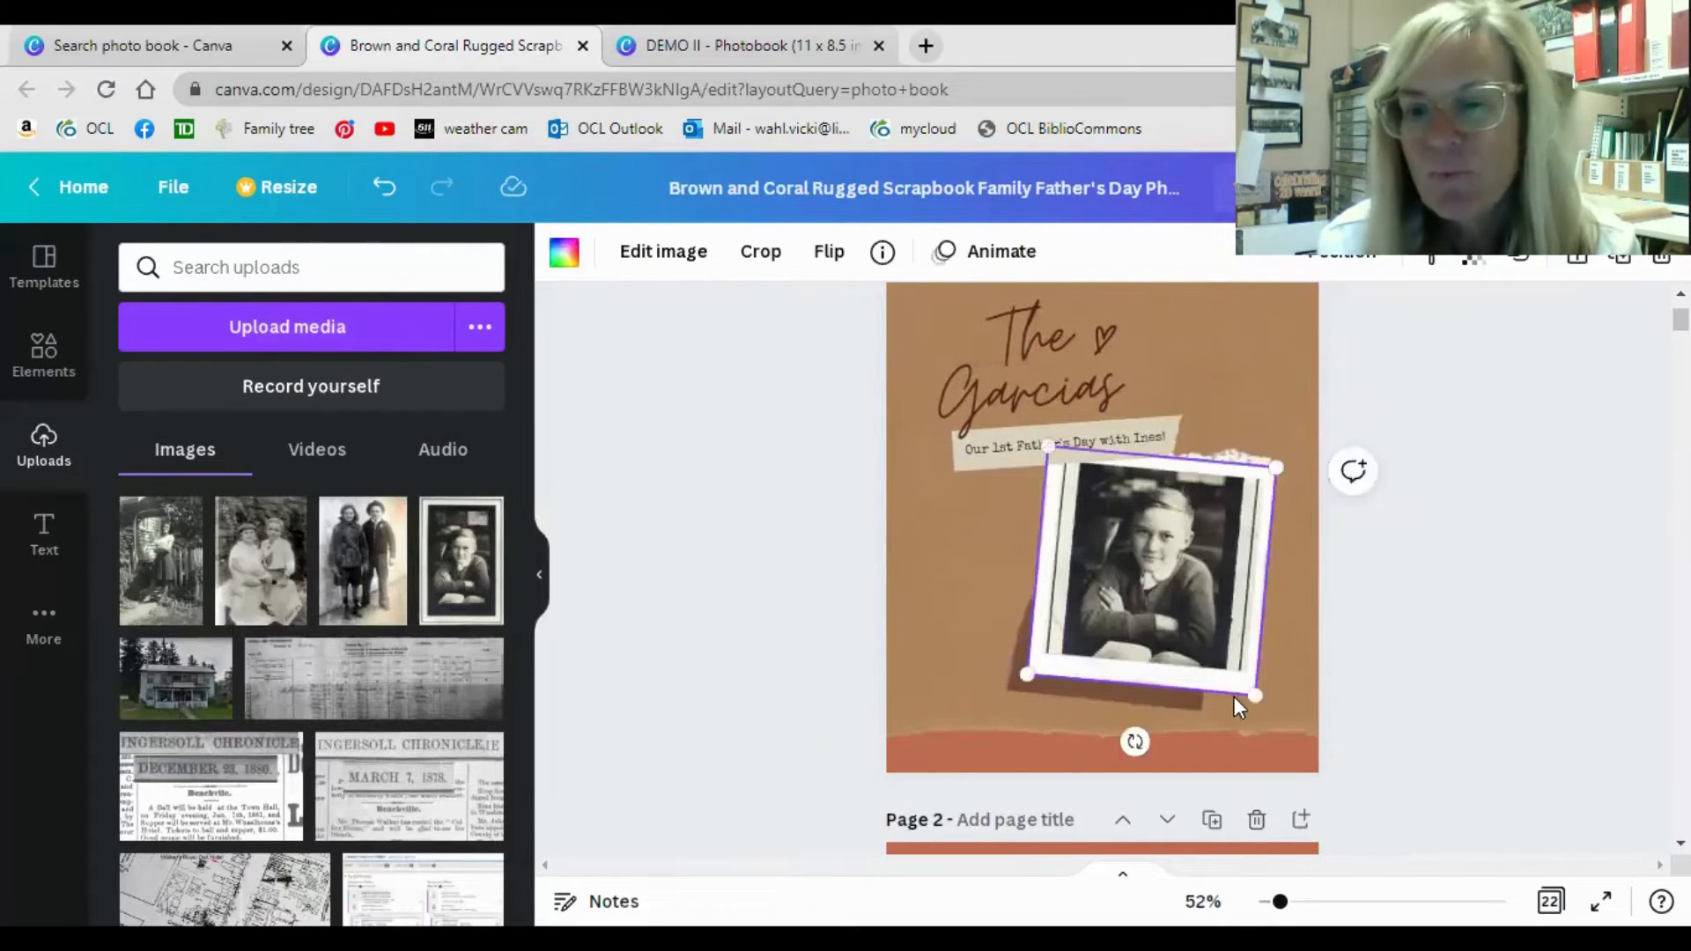
{"action": "left_click_drag", "start_coordinate": [1255, 695], "coordinate": [1299, 780]}
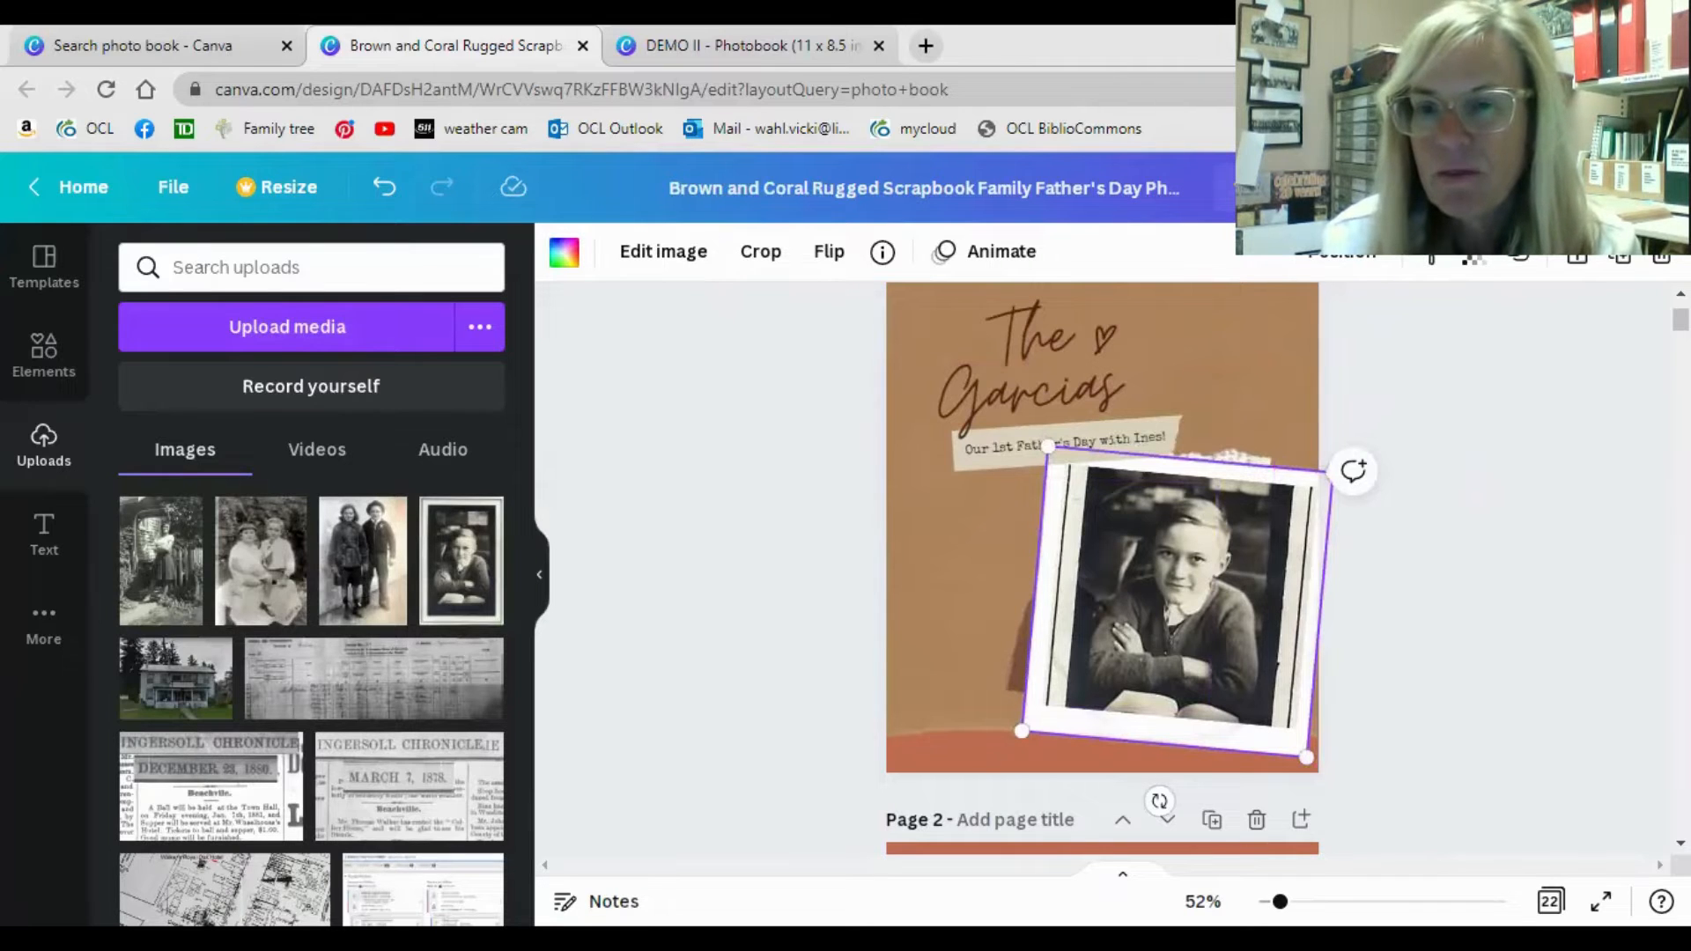
Send the framed cover photo one layer backward, and bring it forward again.
{"action": "left_click", "coordinate": [1352, 258]}
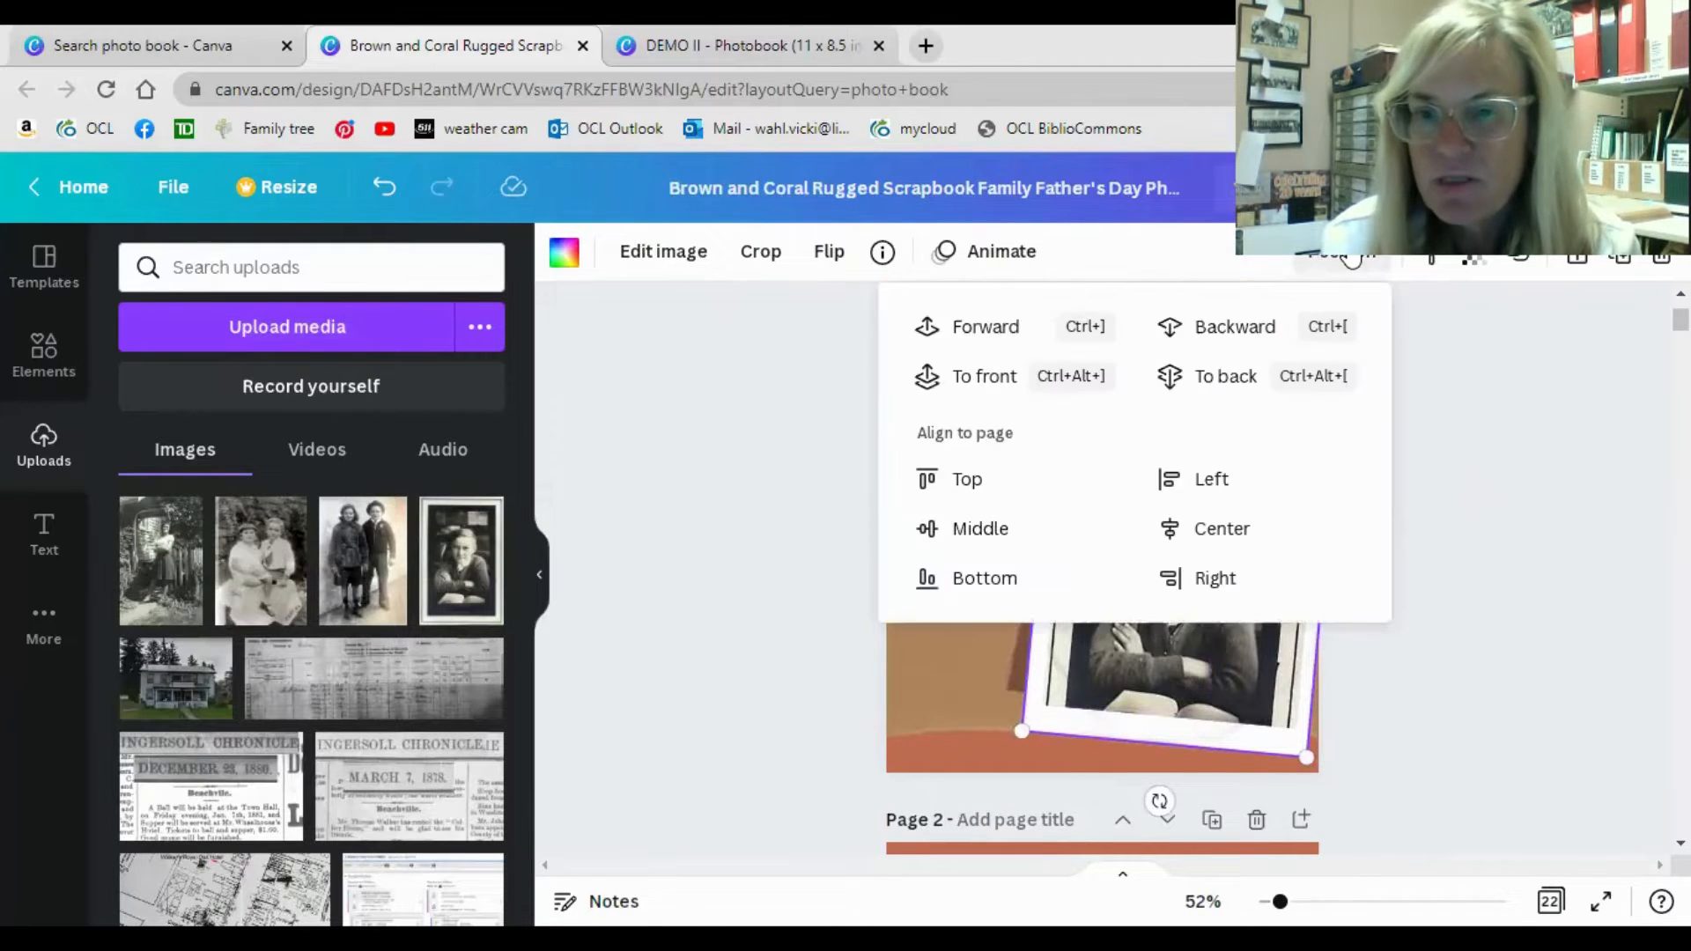
{"action": "left_click", "coordinate": [1233, 336]}
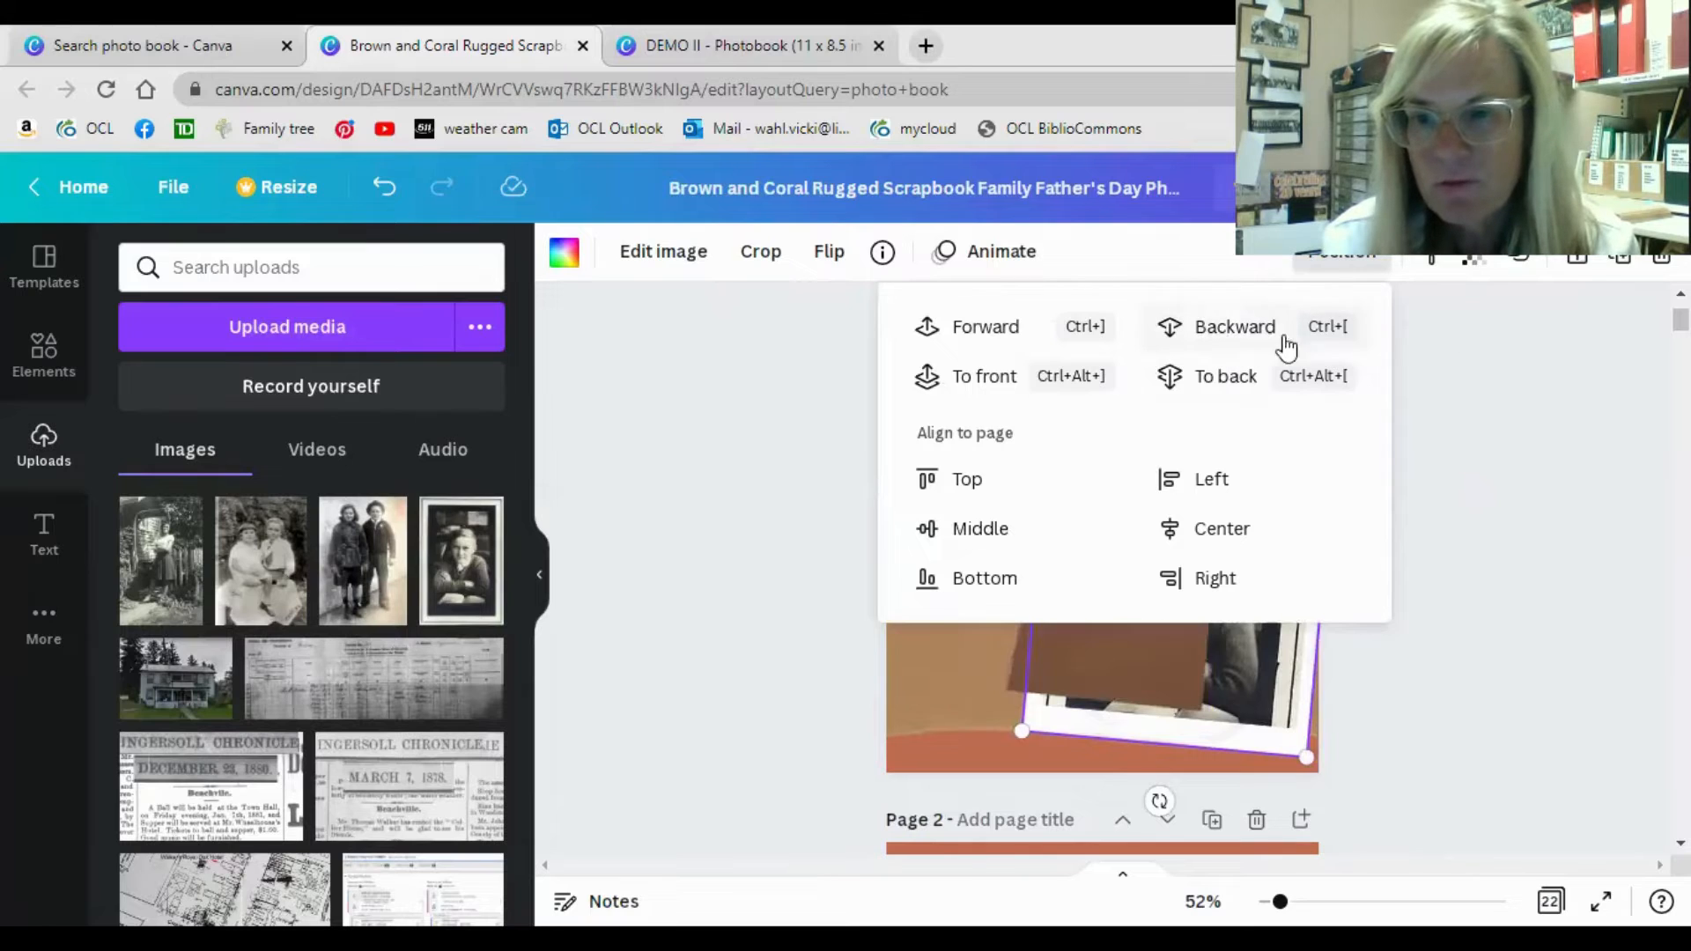
{"action": "left_click", "coordinate": [1013, 337]}
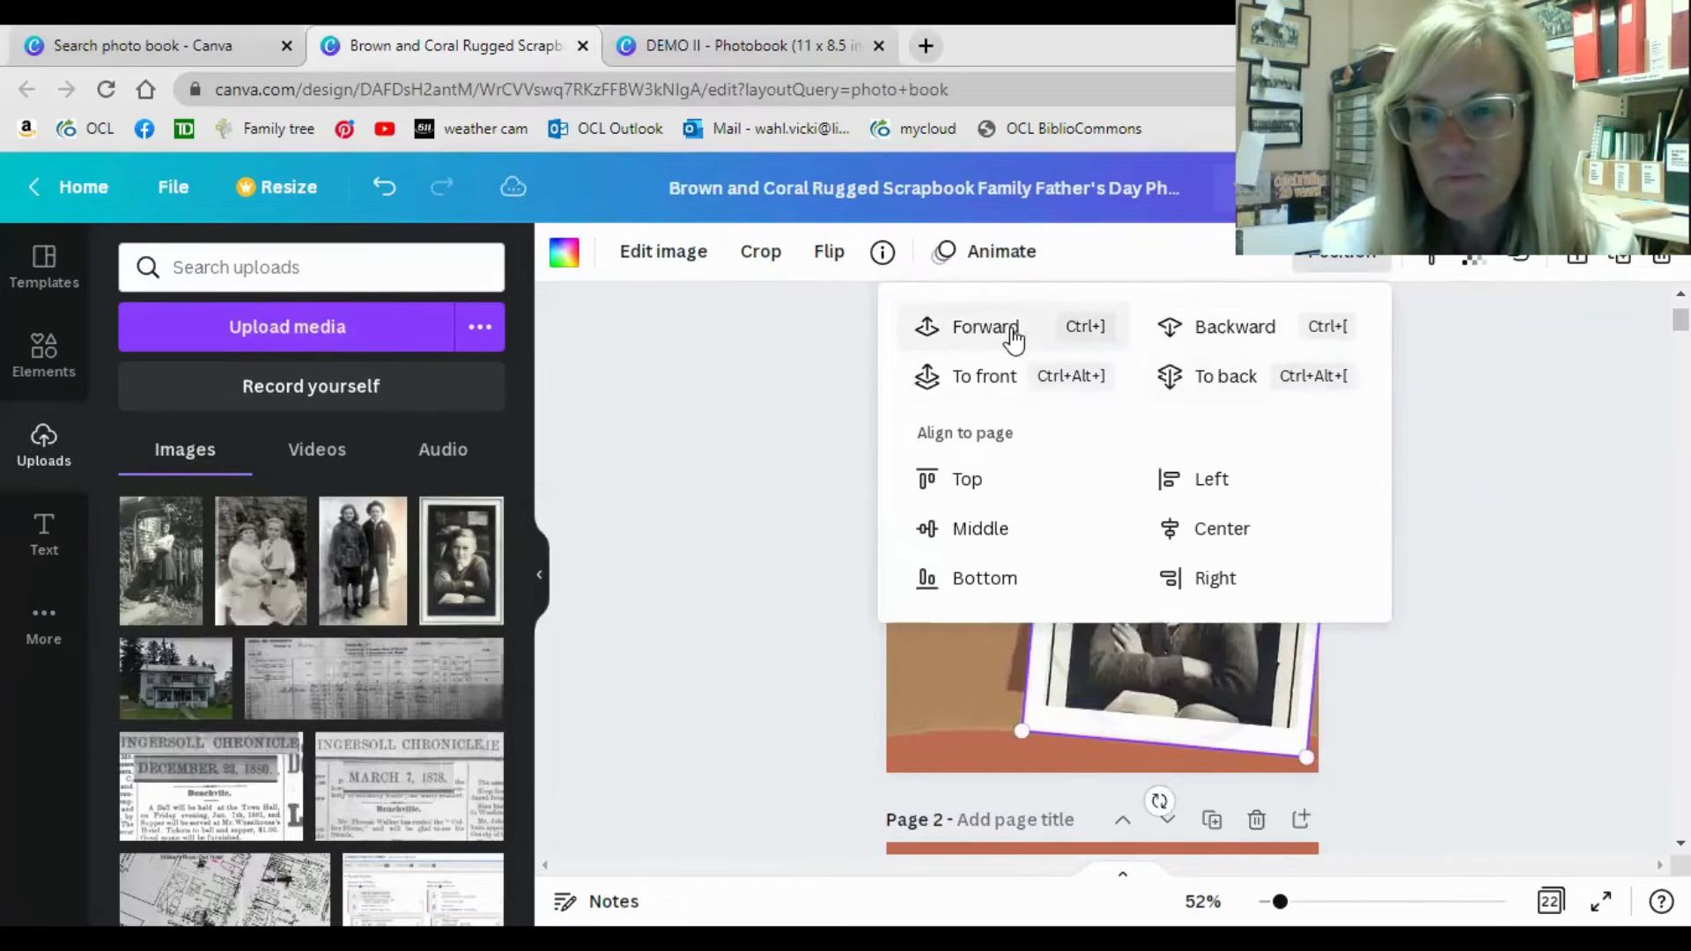
{"action": "left_click", "coordinate": [1479, 328]}
Replace the second line of the cover title with "smiths", keeping the word "The" above it.
{"action": "left_click", "coordinate": [970, 460]}
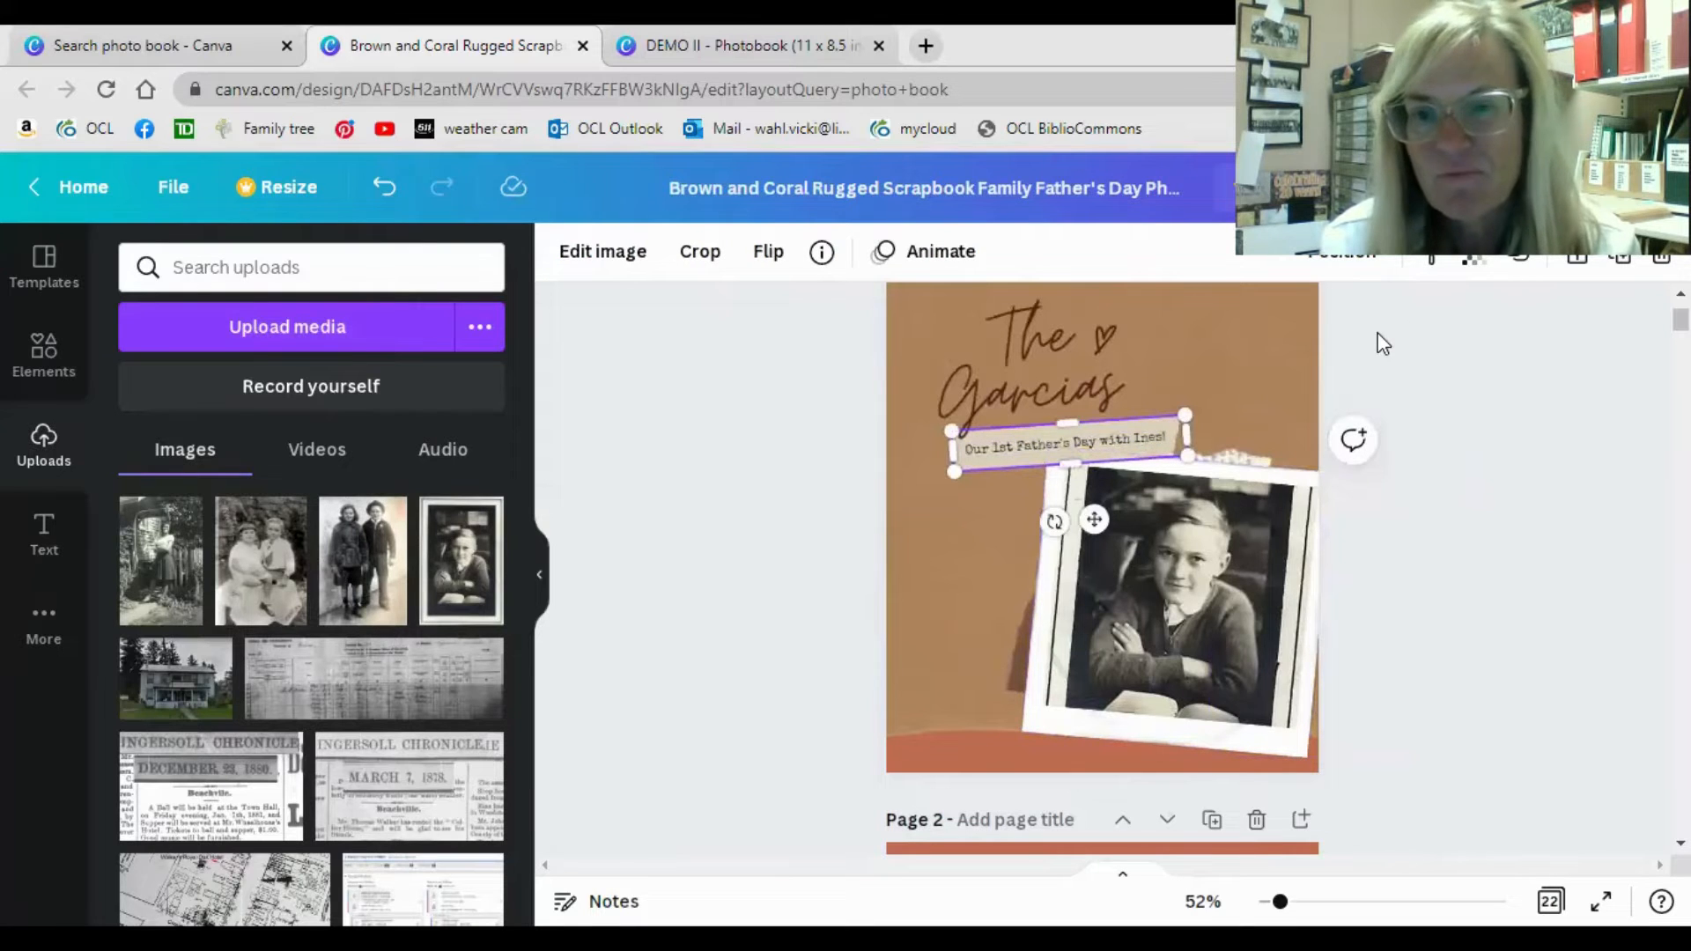
{"action": "left_click", "coordinate": [1067, 357]}
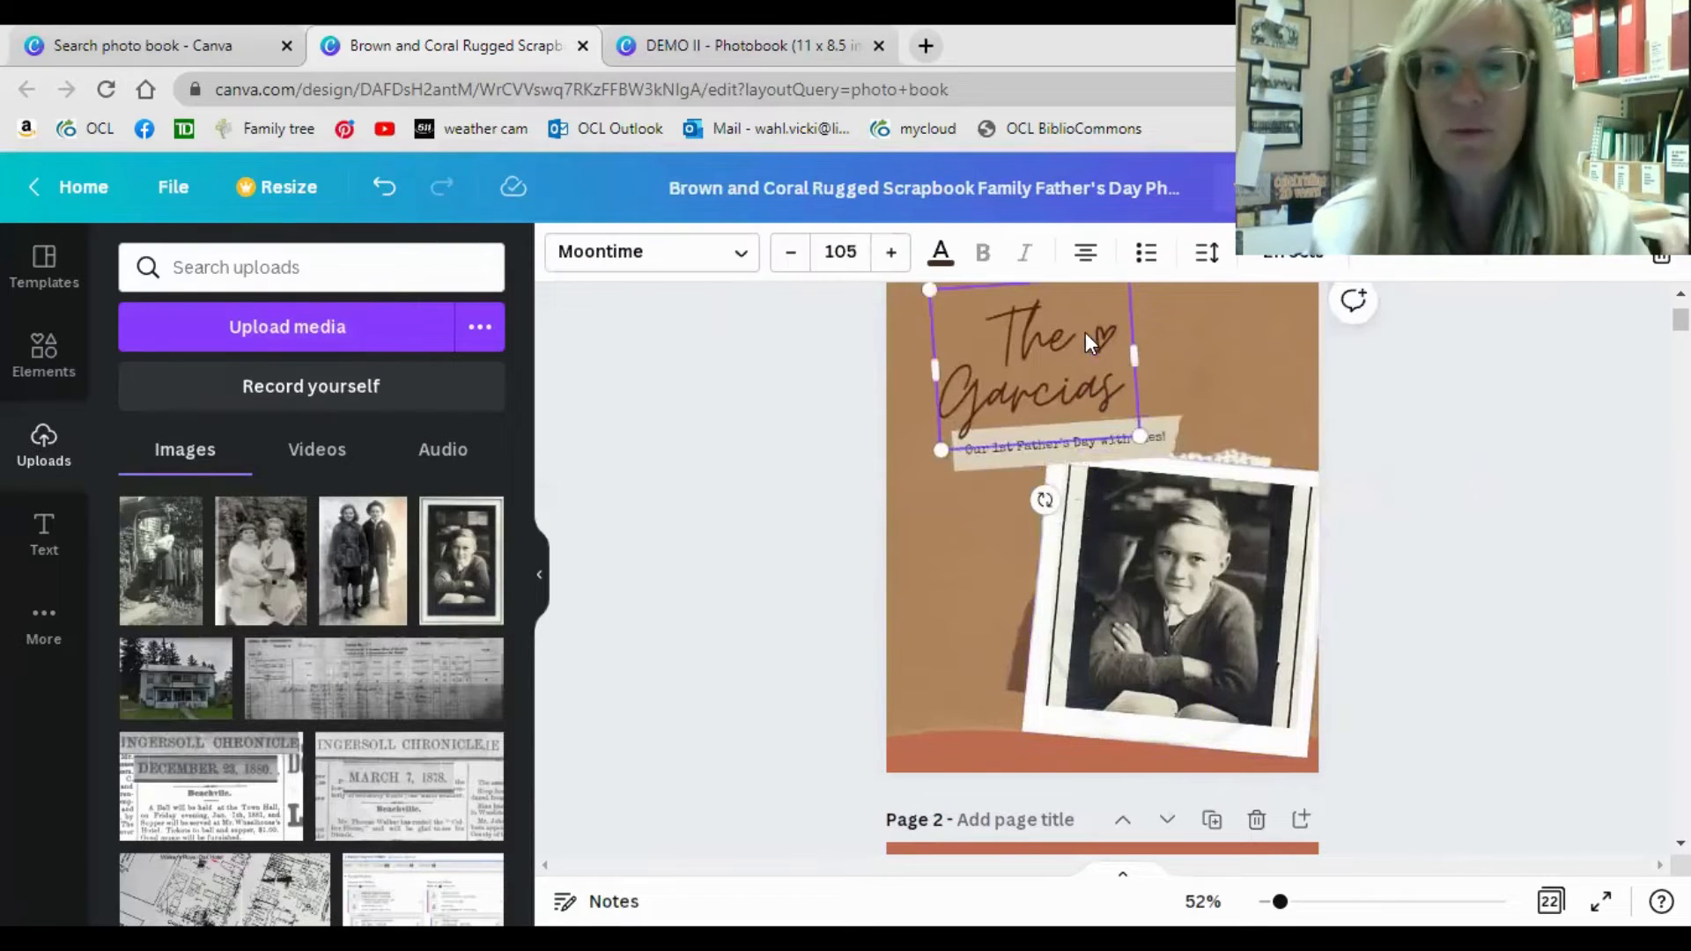
{"action": "double_click", "coordinate": [1061, 396]}
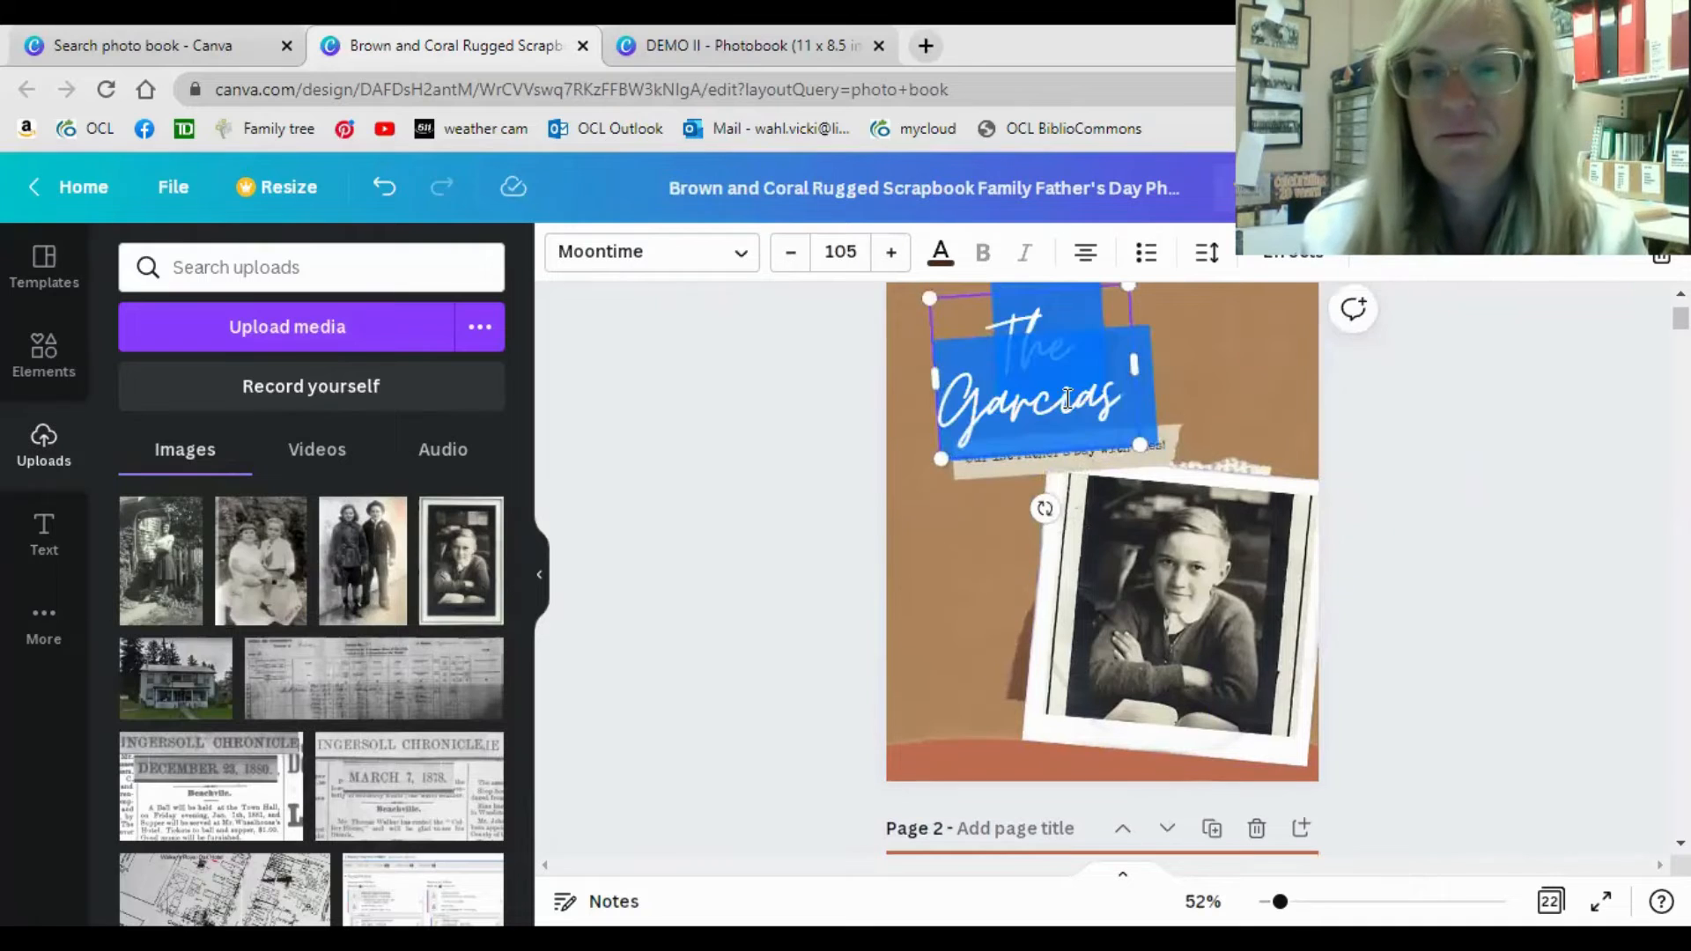
{"action": "left_click_drag", "start_coordinate": [1116, 402], "coordinate": [953, 389]}
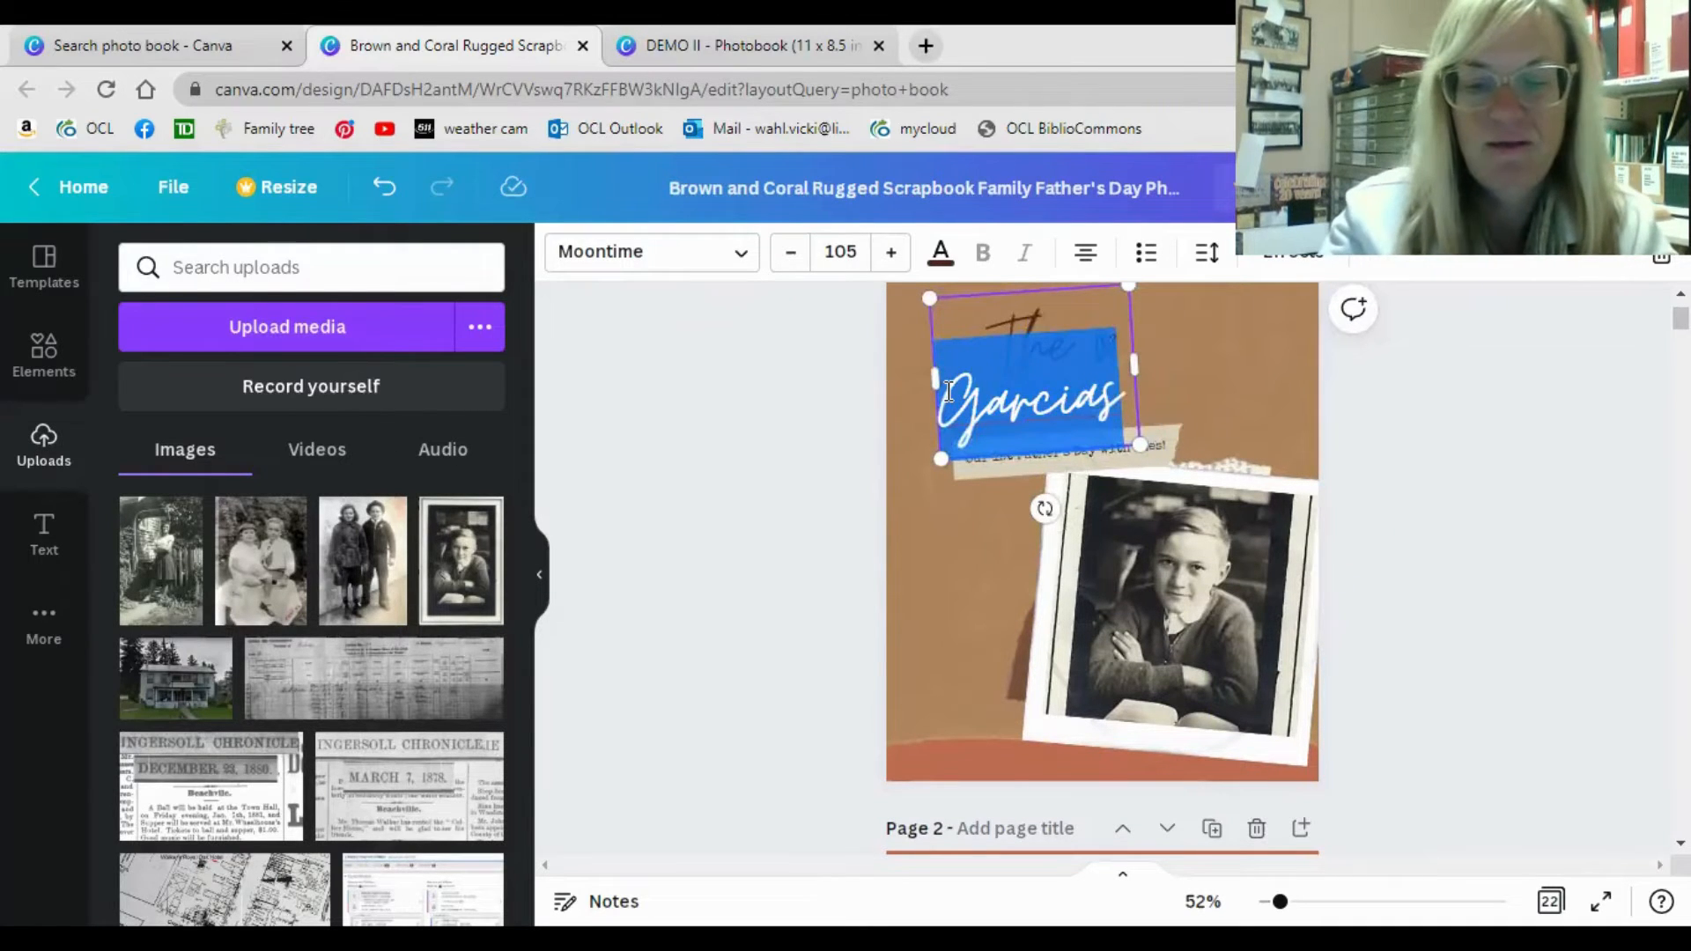
{"action": "left_click", "coordinate": [948, 391]}
{"action": "type", "text": "Smiths"}
{"action": "key", "text": "Delete"}
{"action": "key", "text": "Delete"}
{"action": "key", "text": "Delete"}
{"action": "key", "text": "Delete"}
{"action": "key", "text": "Delete"}
{"action": "key", "text": "Delete"}
{"action": "key", "text": "Delete"}
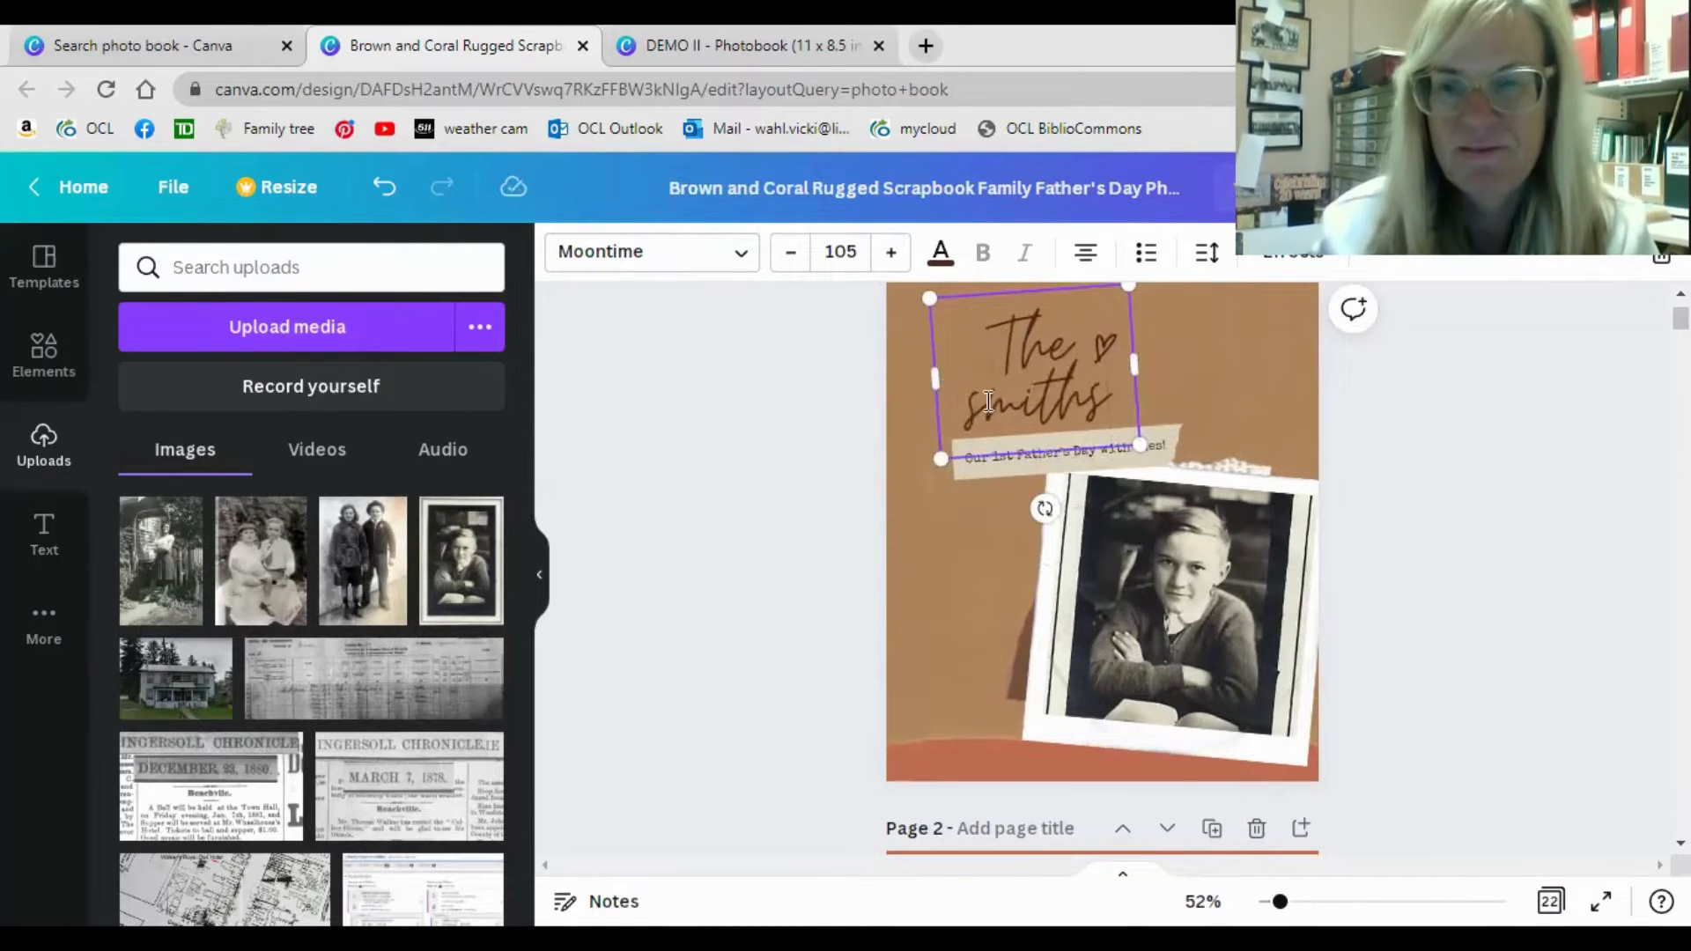
Change the font of the whole cover title to Libre Franklin Medium.
{"action": "key", "text": "ctrl+a"}
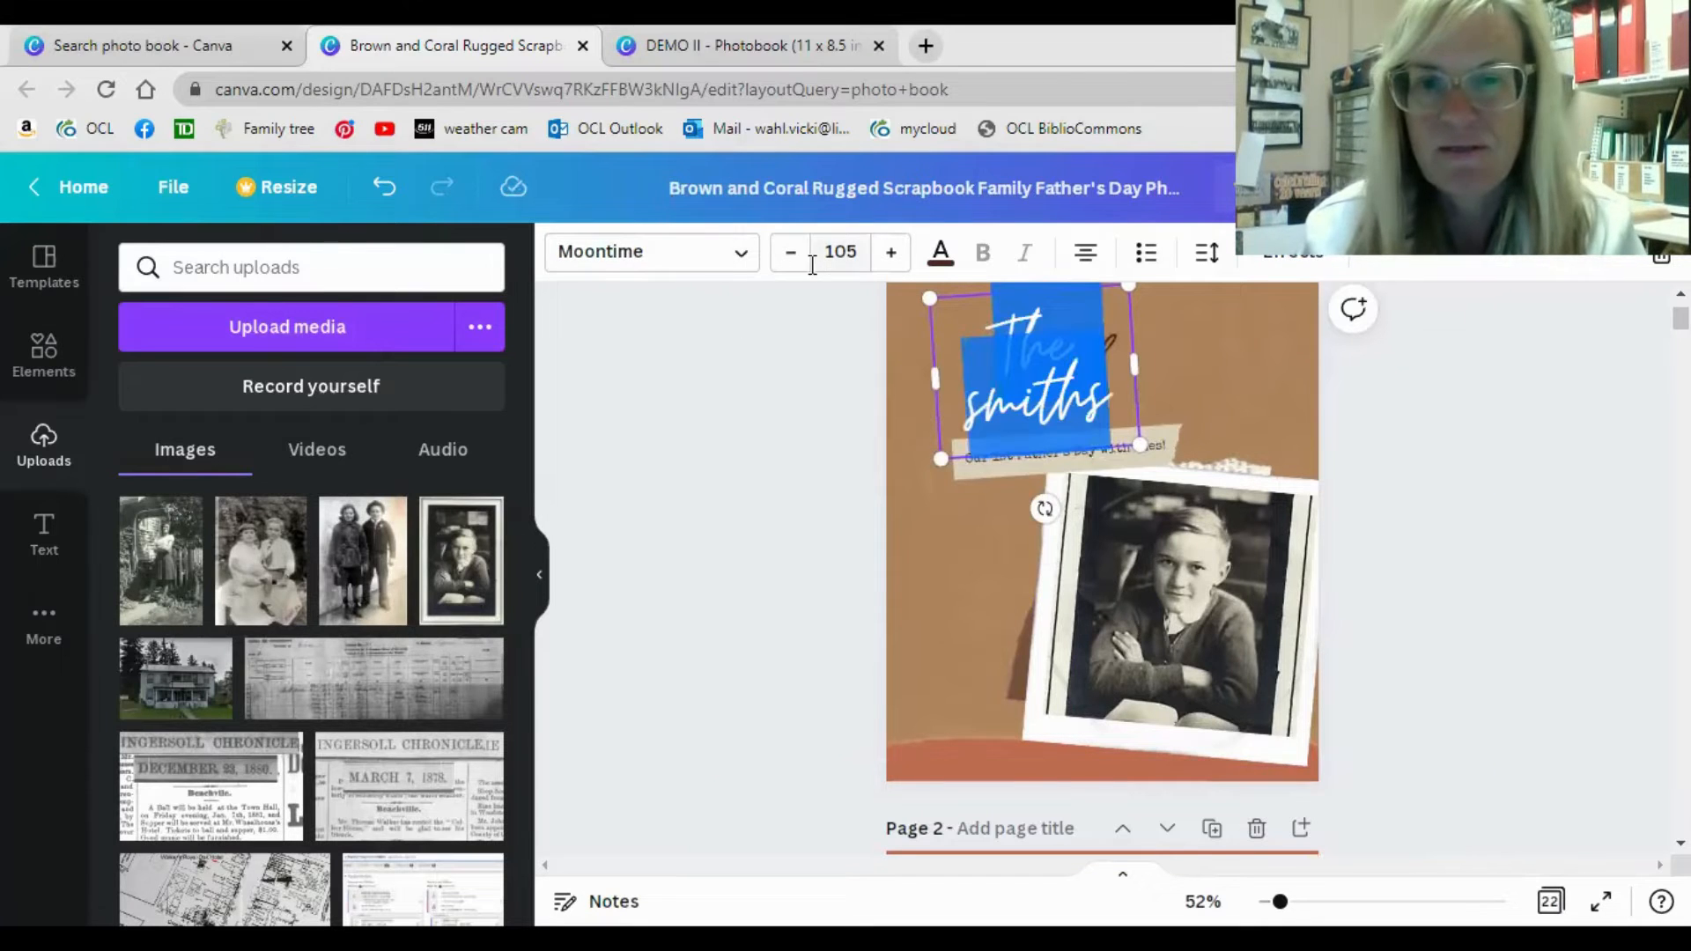
{"action": "left_click", "coordinate": [721, 256]}
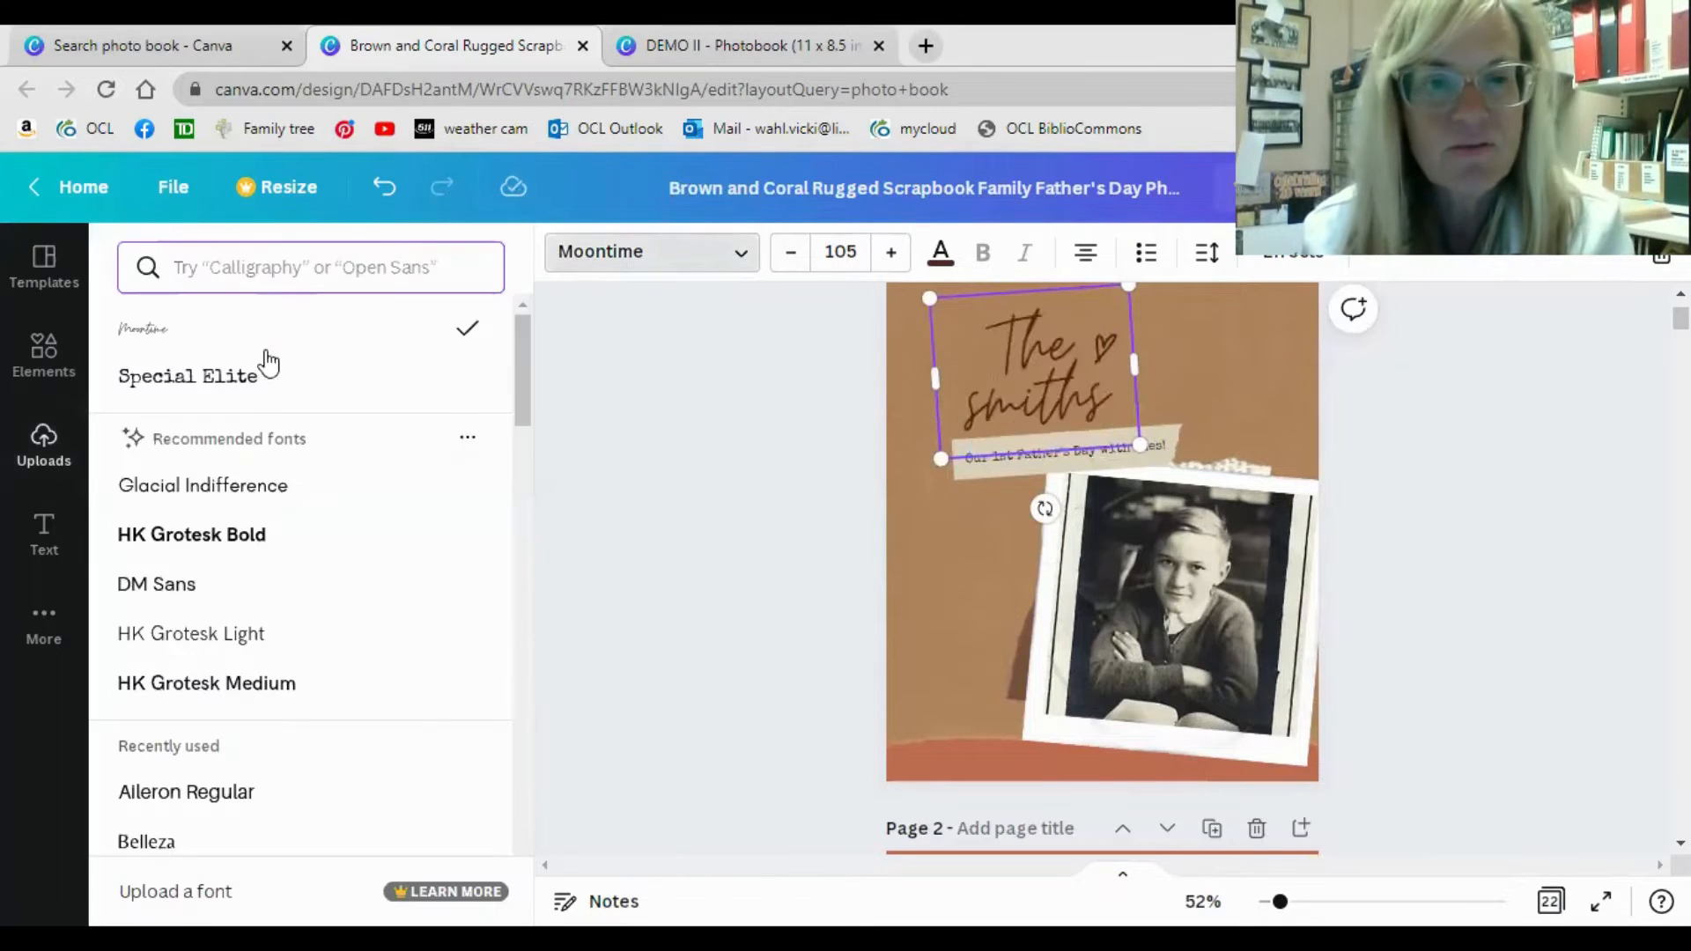
{"action": "scroll", "coordinate": [280, 467], "scroll_direction": "down", "scroll_amount": 3}
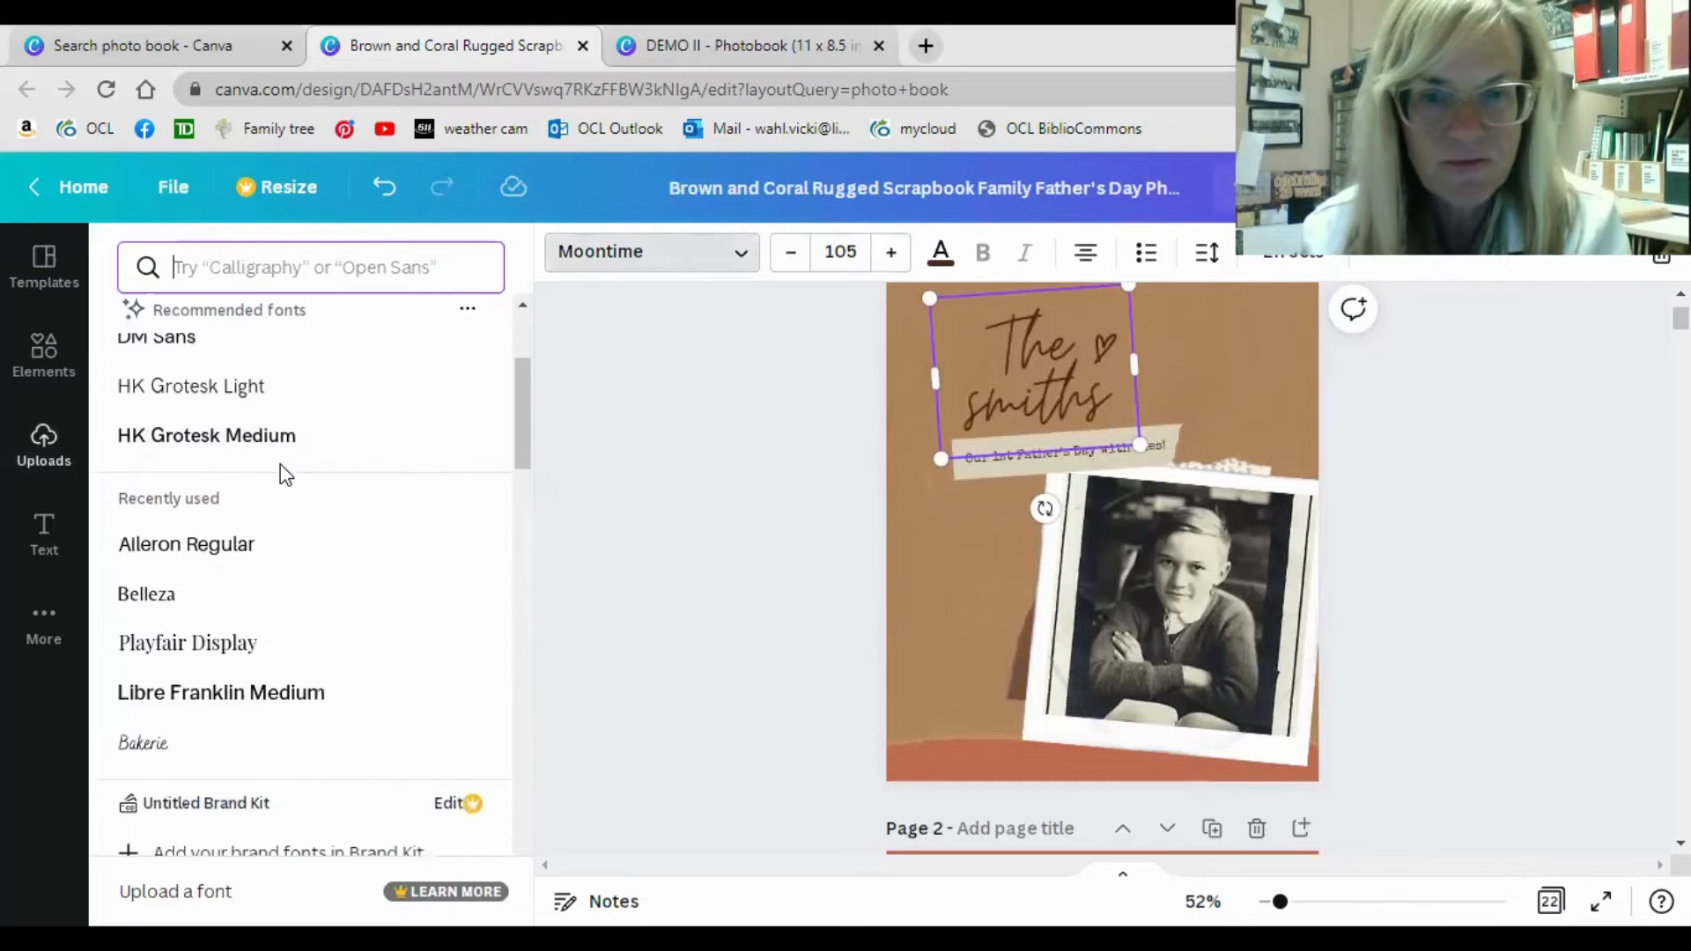
{"action": "scroll", "coordinate": [280, 476], "scroll_direction": "down", "scroll_amount": 3}
{"action": "left_click", "coordinate": [252, 449]}
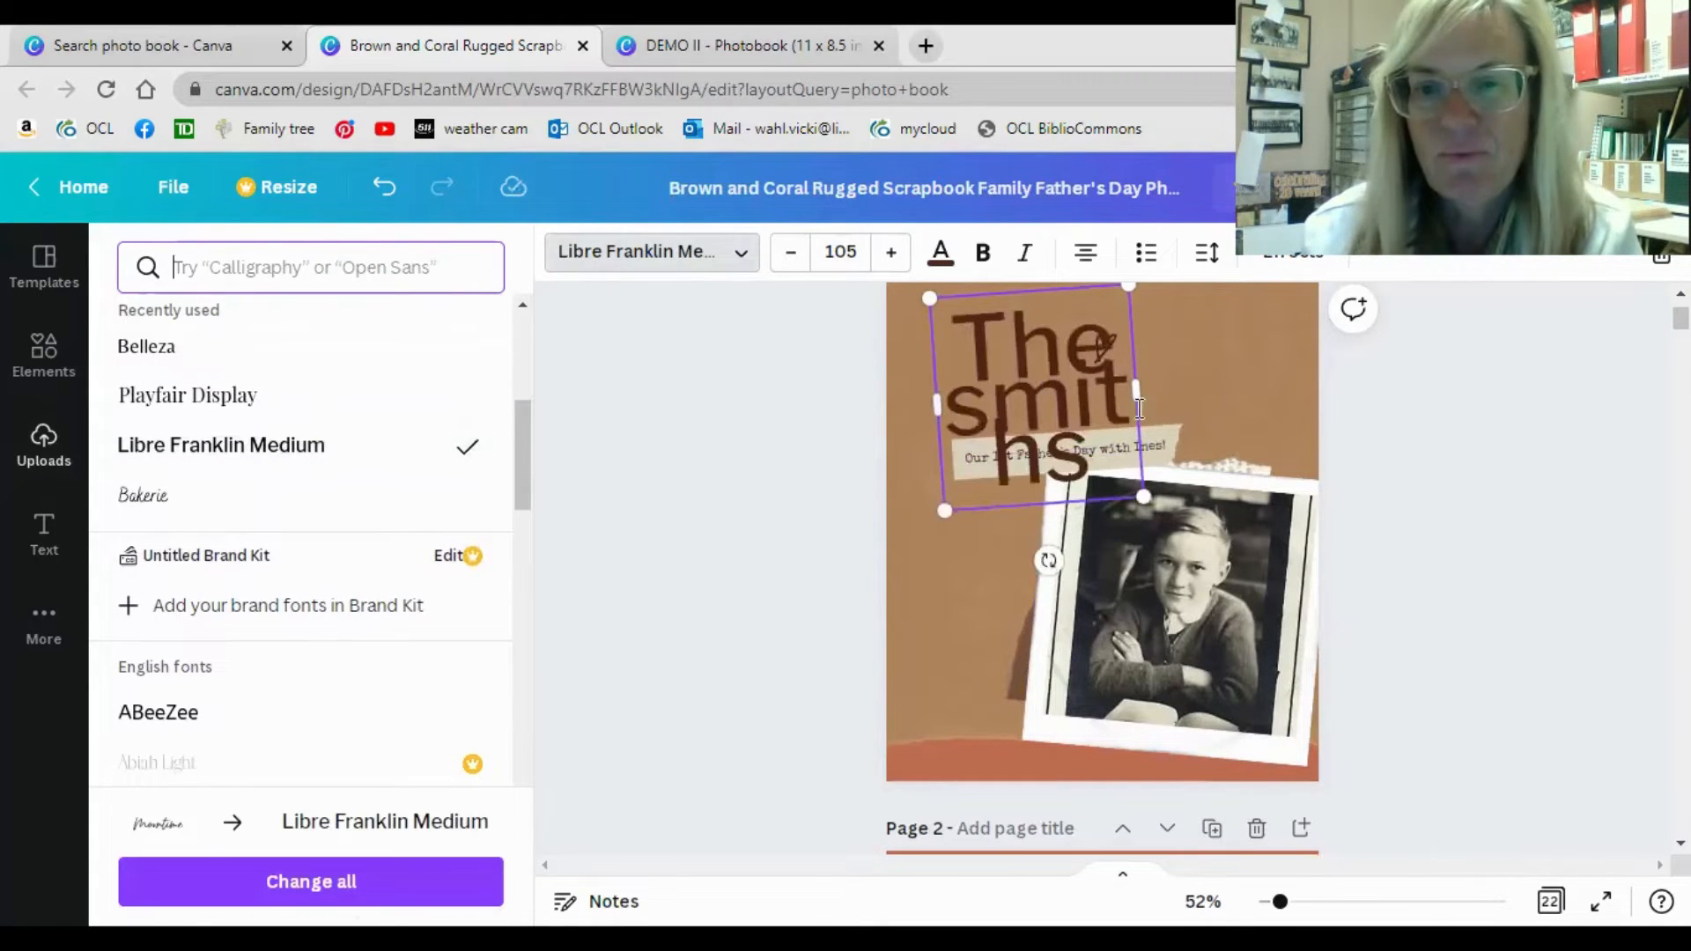
Reduce the cover title's font size to 63.4.
{"action": "left_click", "coordinate": [792, 256]}
{"action": "left_click", "coordinate": [792, 255]}
{"action": "left_click", "coordinate": [792, 256]}
{"action": "left_click", "coordinate": [792, 255]}
{"action": "left_click", "coordinate": [792, 256]}
{"action": "left_click", "coordinate": [791, 256]}
{"action": "left_click", "coordinate": [792, 255]}
{"action": "left_click", "coordinate": [792, 256]}
{"action": "left_click", "coordinate": [796, 257]}
{"action": "left_click", "coordinate": [796, 258]}
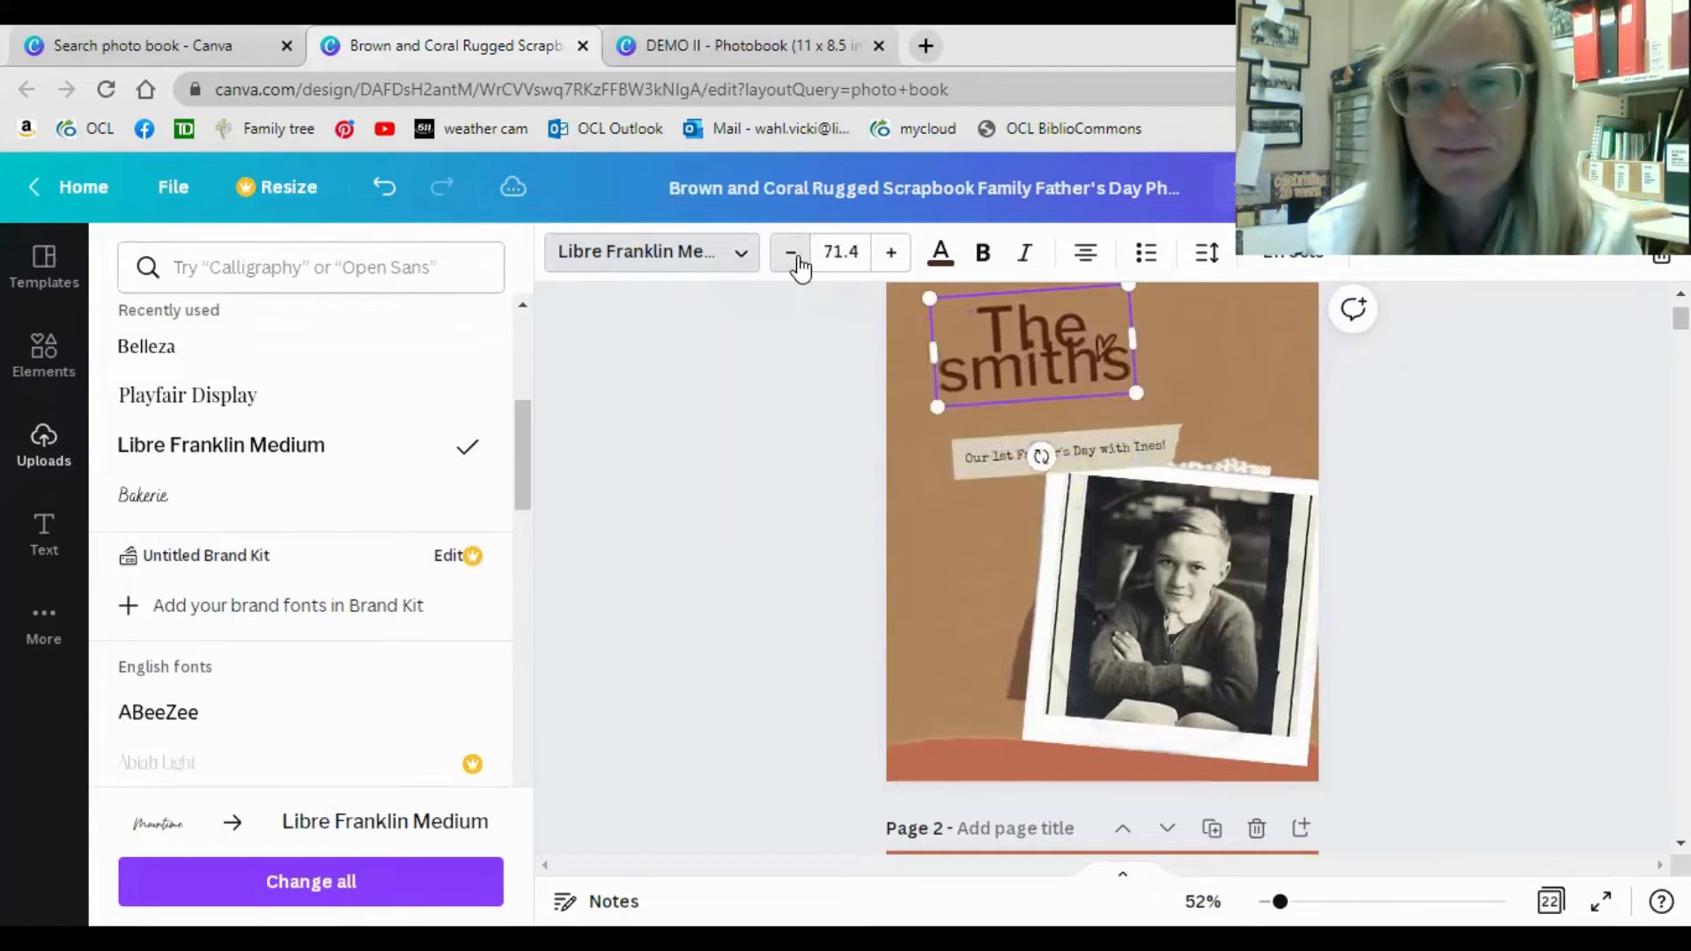
{"action": "left_click", "coordinate": [796, 257]}
{"action": "left_click", "coordinate": [796, 257]}
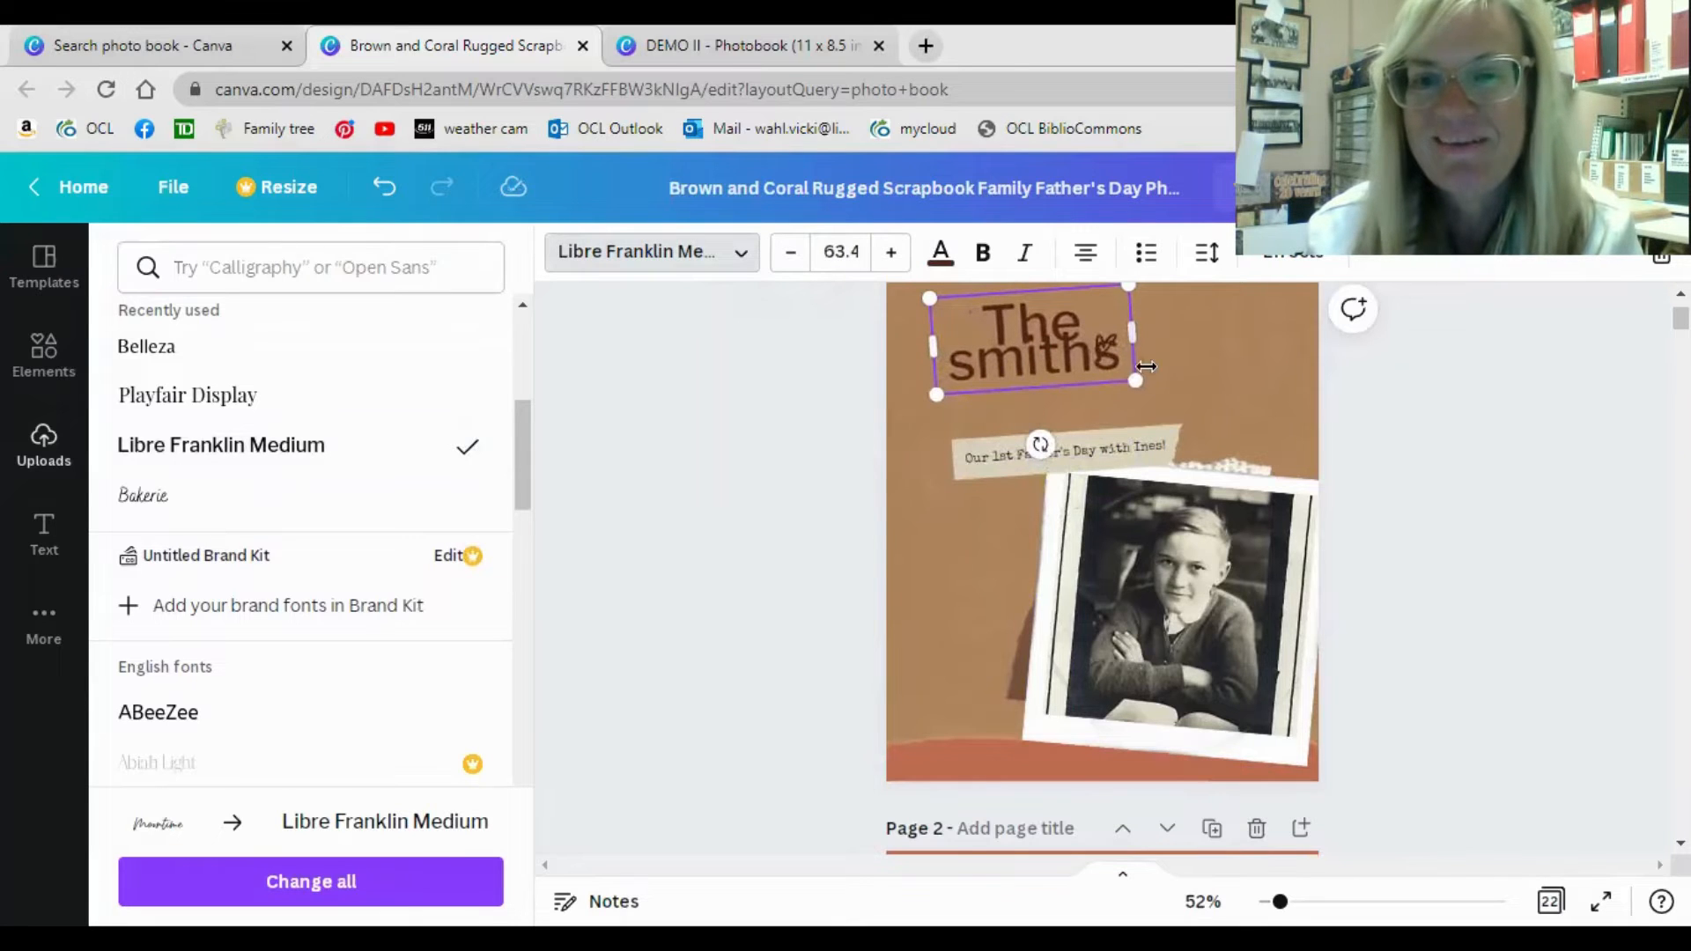
Set the cover title's line spacing to 0.87 and move the title down to just above the caption strip.
{"action": "left_click", "coordinate": [1218, 260]}
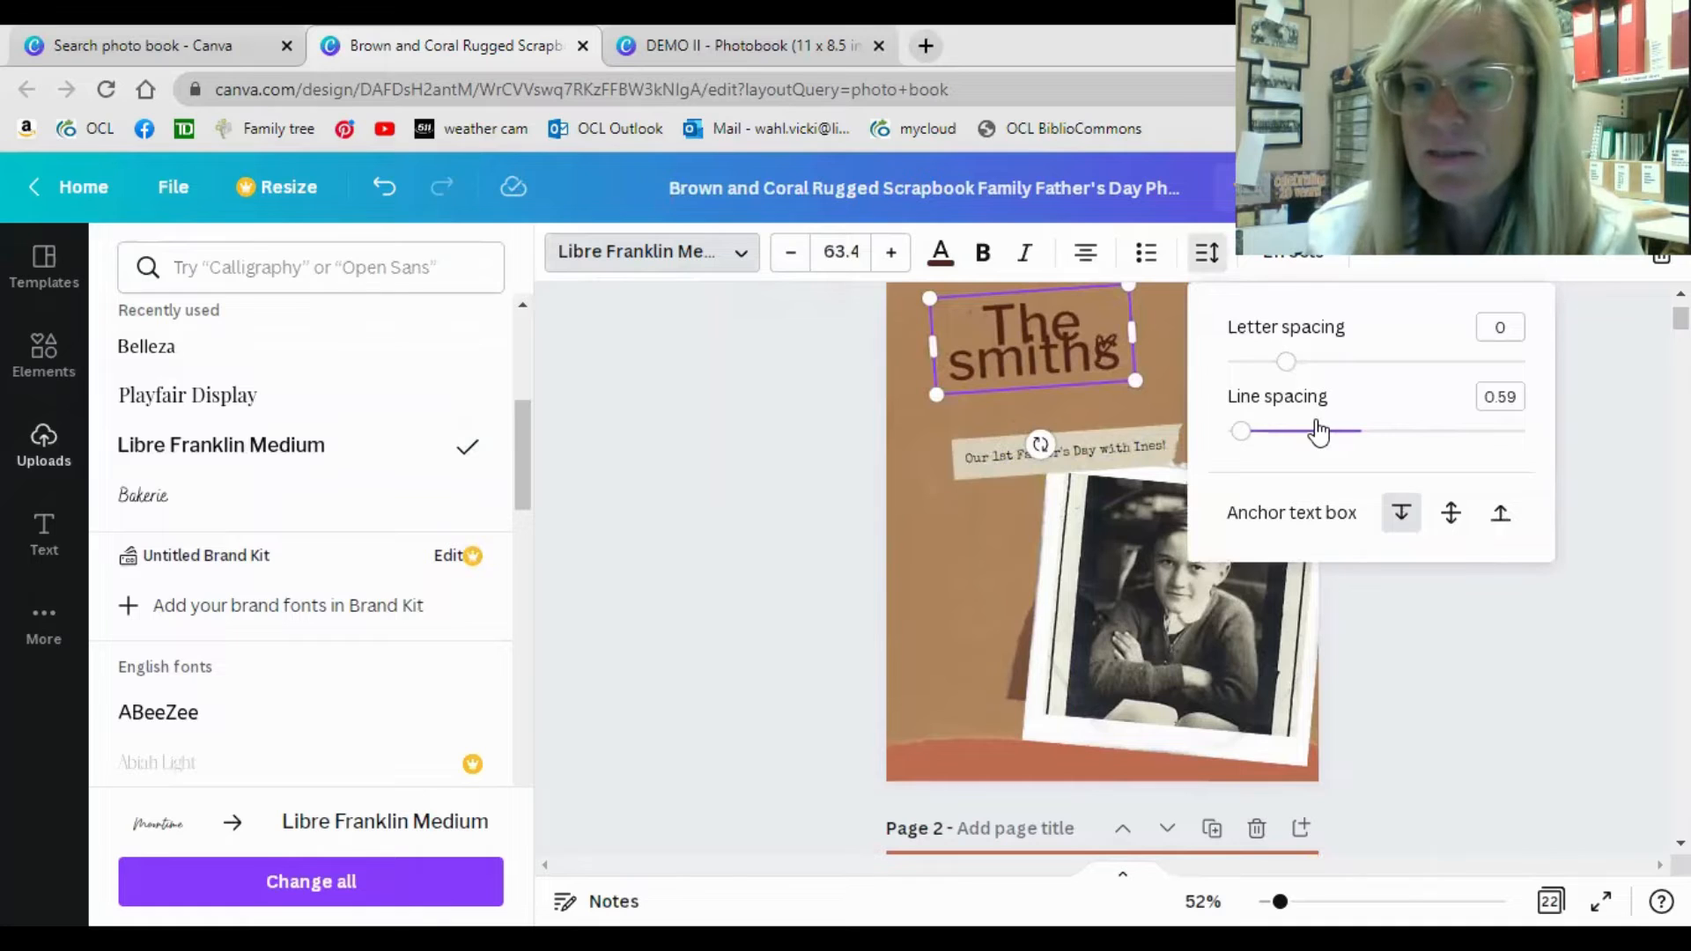
{"action": "left_click_drag", "start_coordinate": [1236, 432], "coordinate": [1285, 427]}
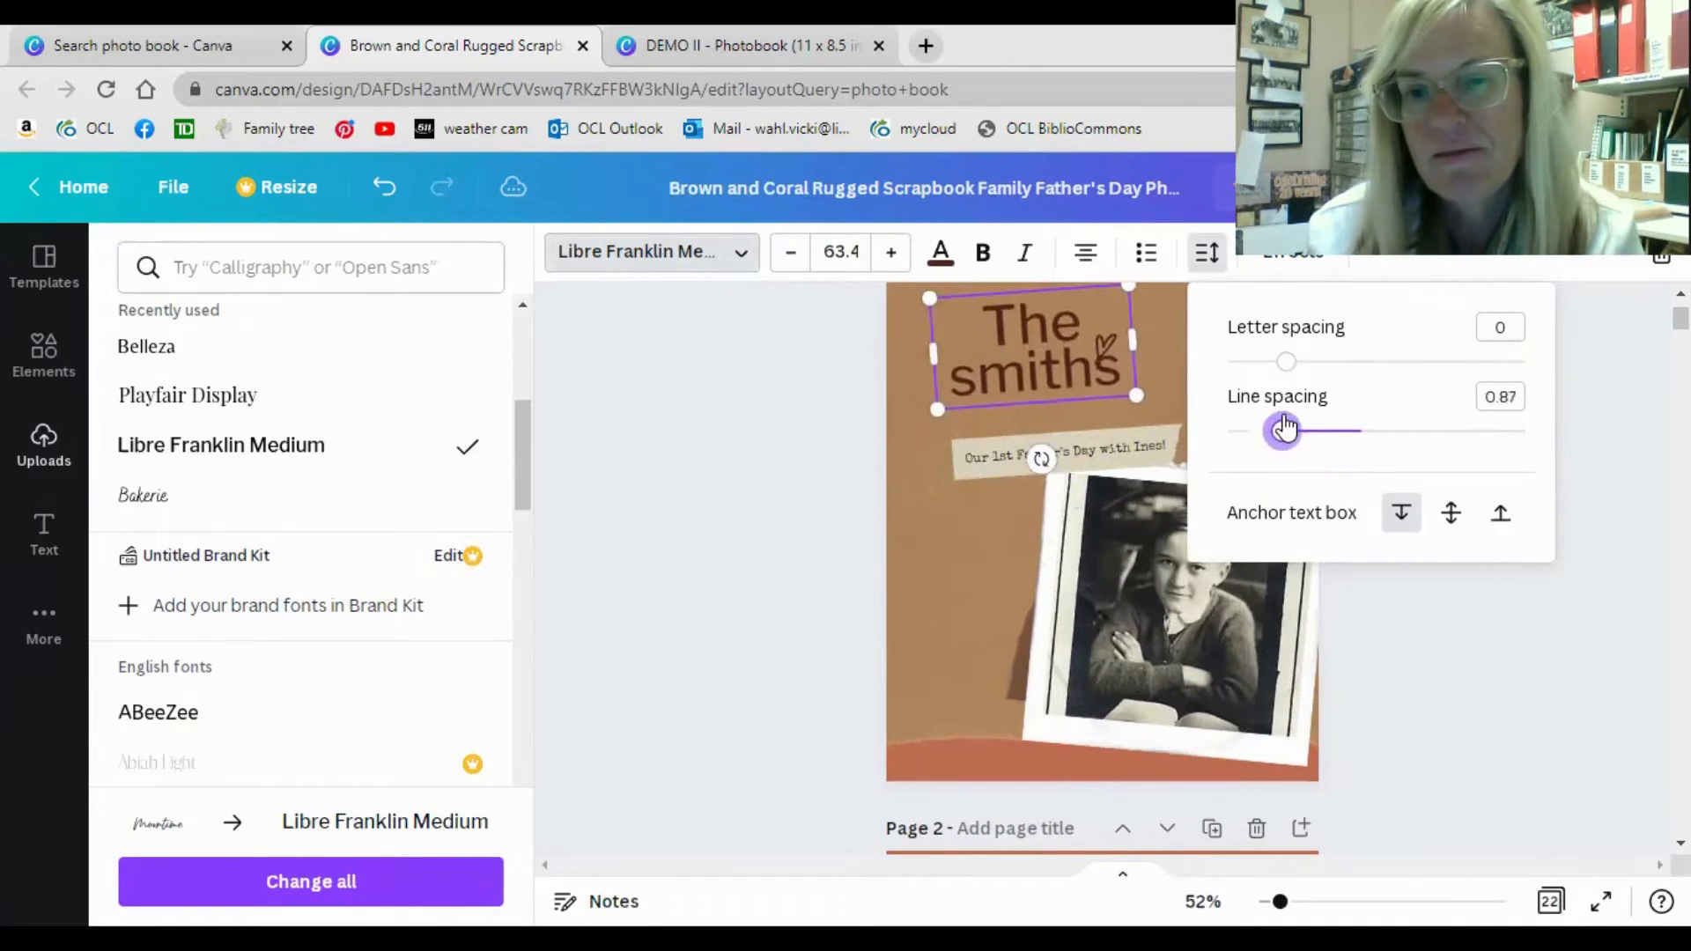
{"action": "left_click", "coordinate": [1612, 398]}
{"action": "mouse_move", "coordinate": [1082, 407]}
{"action": "left_mouse_down"}
{"action": "mouse_move", "coordinate": [1093, 434]}
{"action": "mouse_move", "coordinate": [1109, 428]}
{"action": "mouse_move", "coordinate": [1087, 429]}
{"action": "left_mouse_up"}
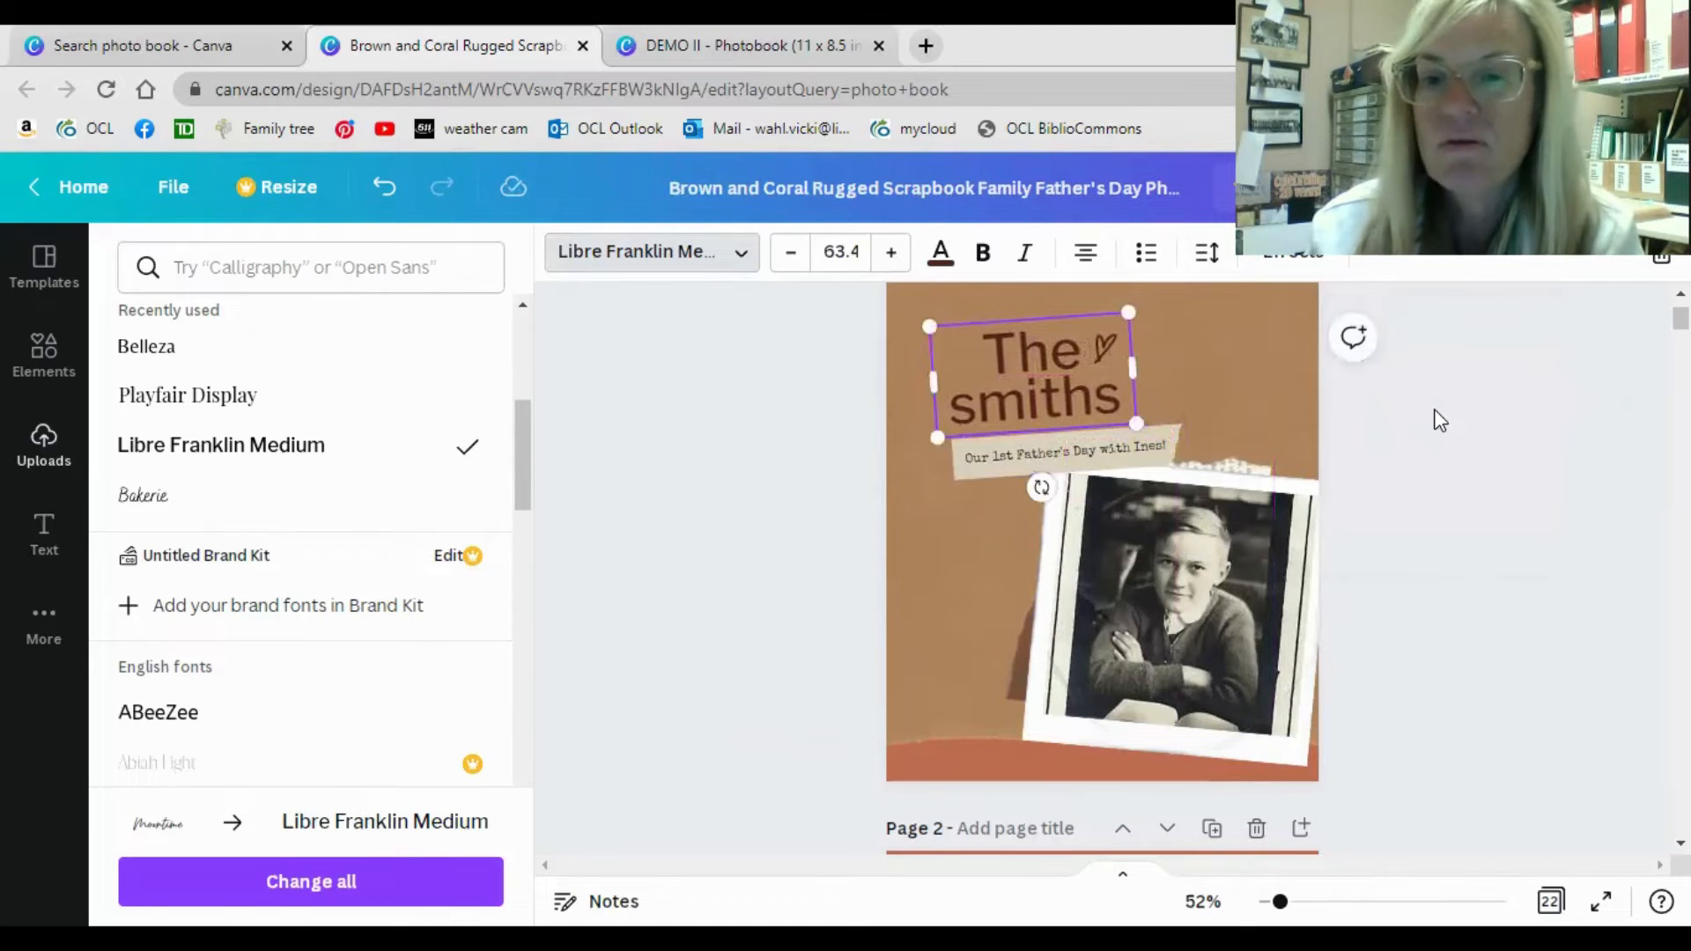
{"action": "left_click", "coordinate": [1435, 405]}
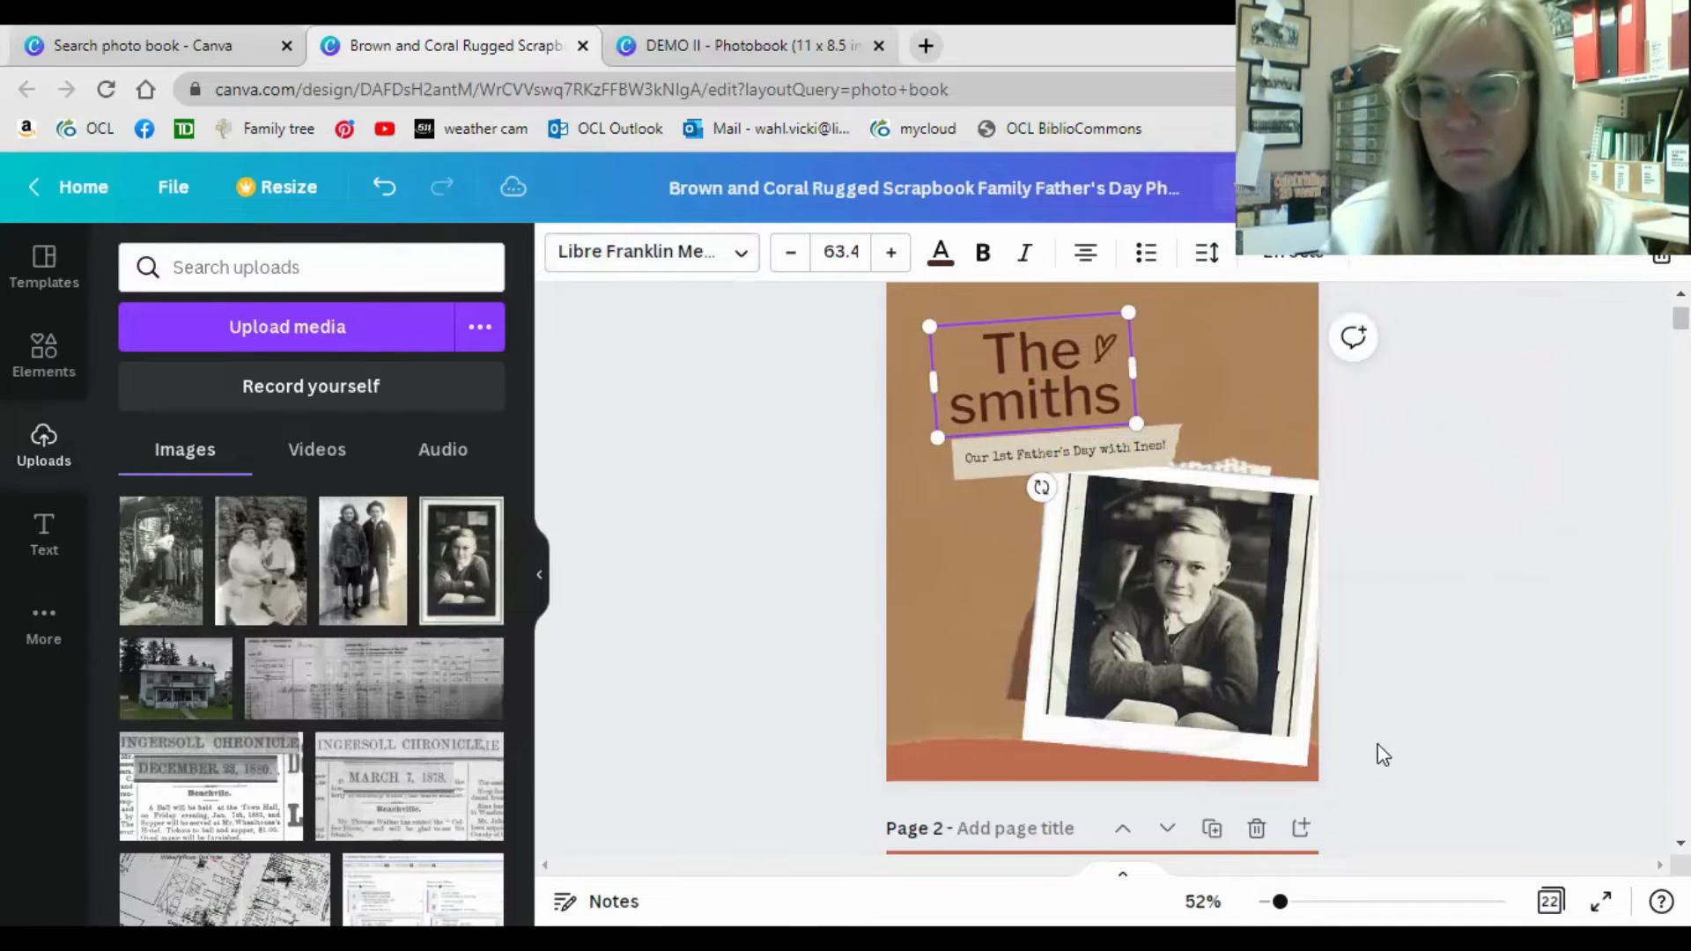
{"action": "left_click", "coordinate": [1354, 733]}
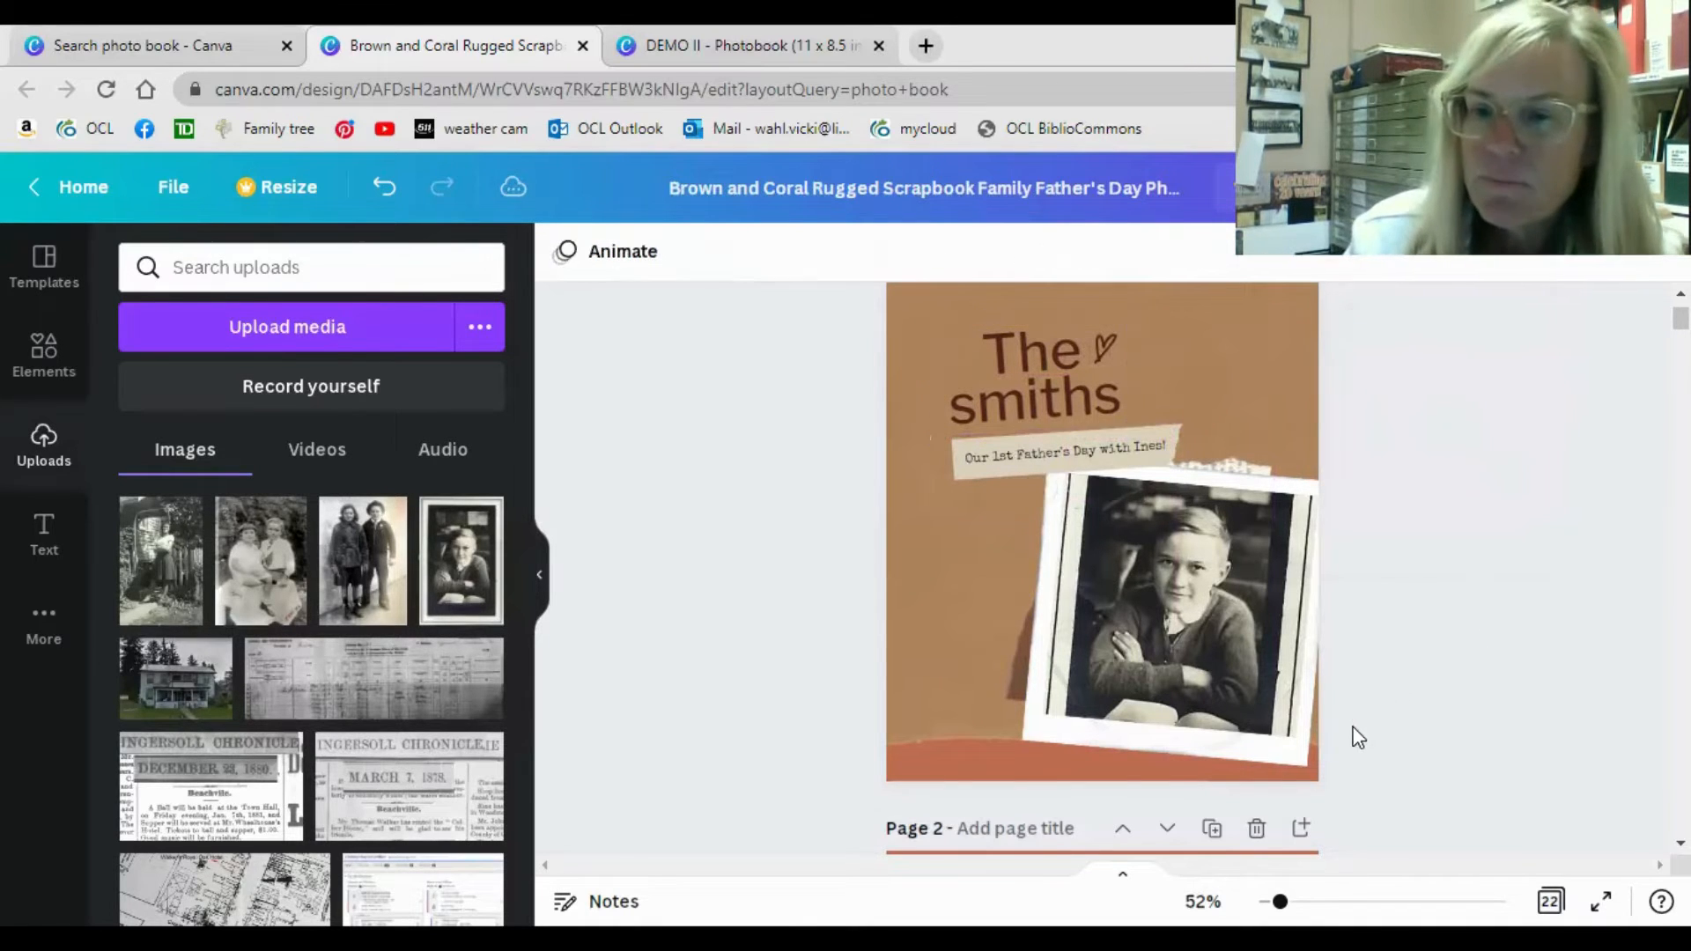
Open the image editing options for the cover photo of the boy and look through the available adjustments and effects.
{"action": "left_click", "coordinate": [1199, 639]}
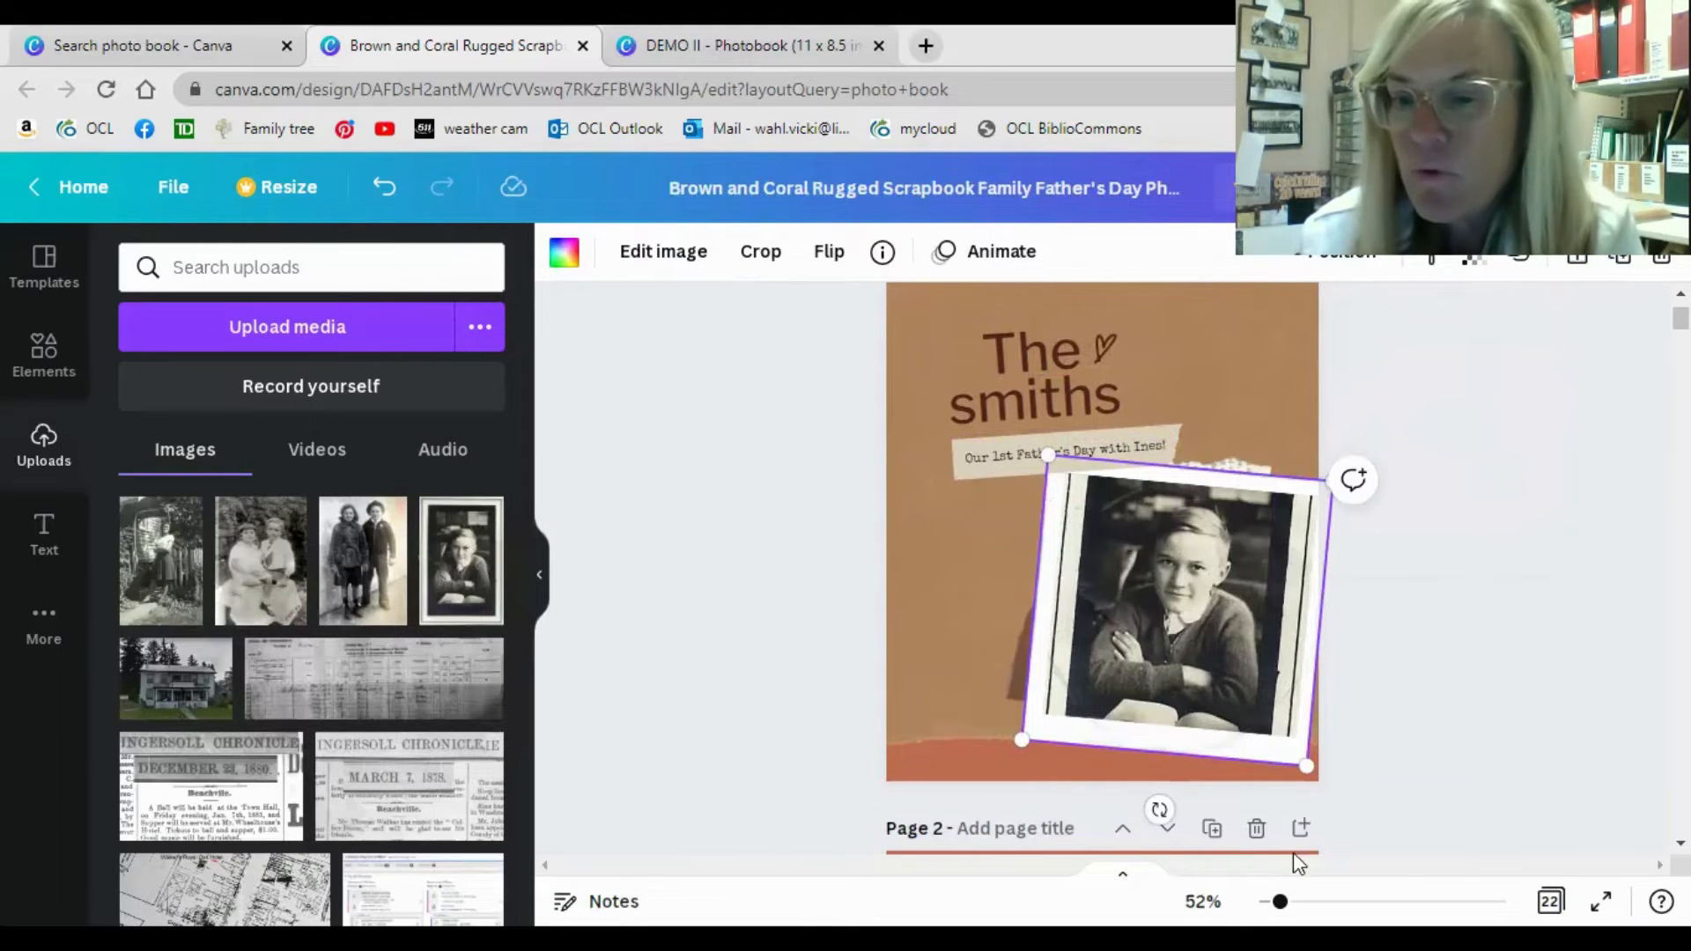
{"action": "left_click_drag", "start_coordinate": [1279, 901], "coordinate": [1298, 901]}
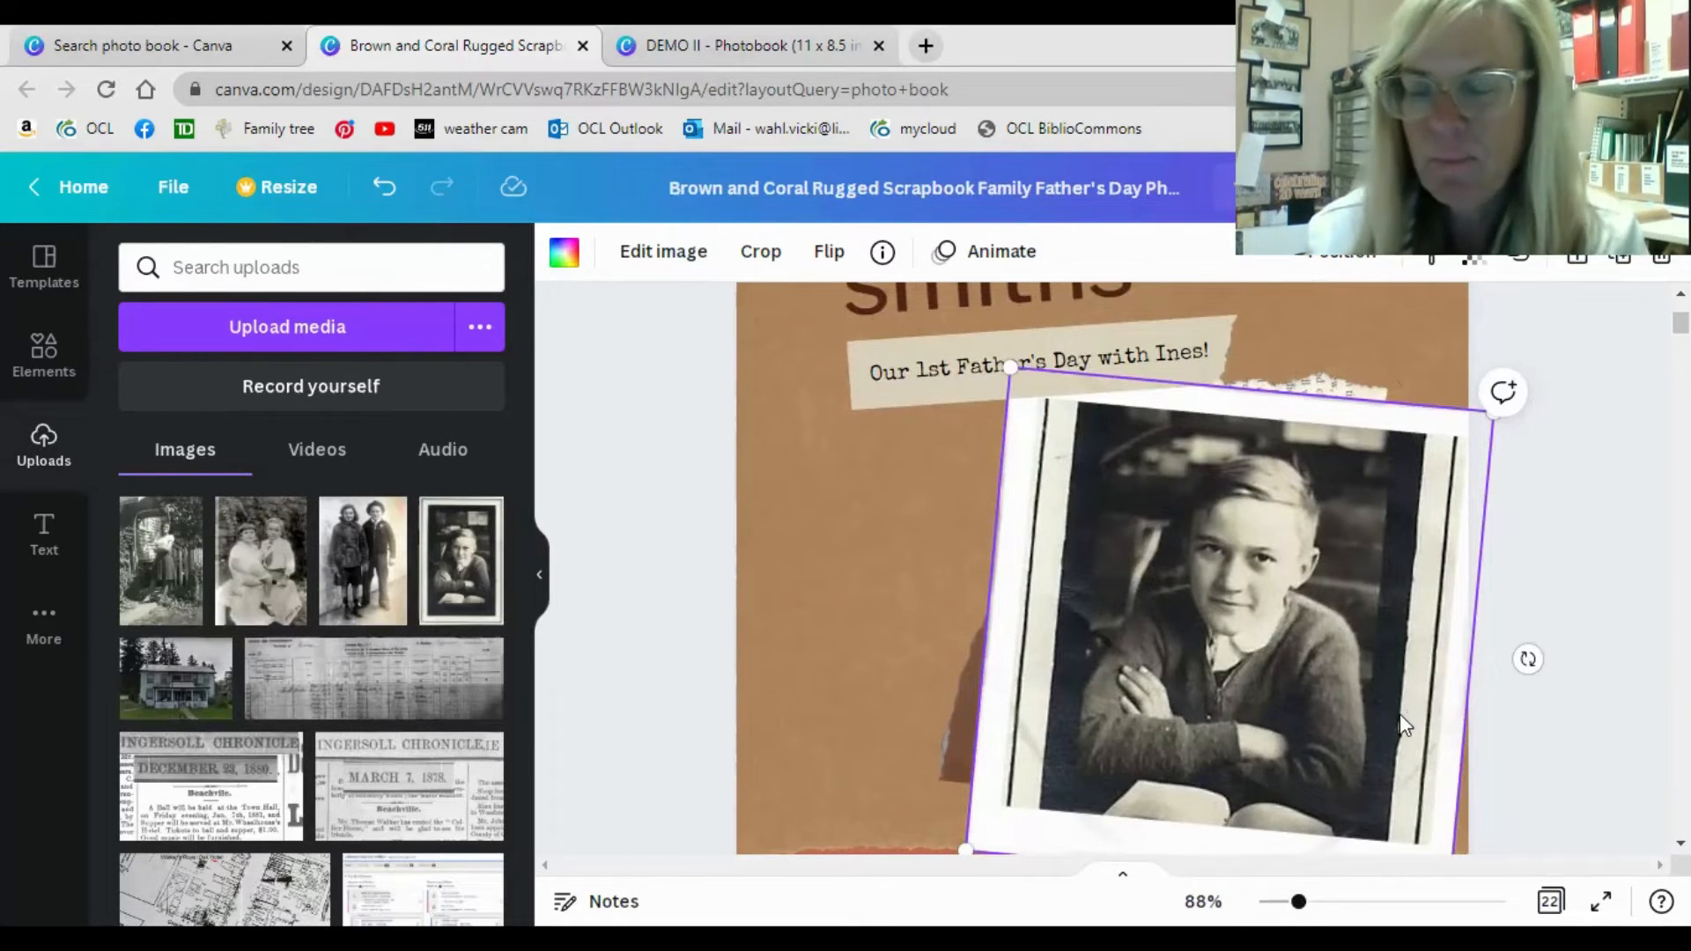
{"action": "left_click", "coordinate": [1607, 731]}
{"action": "left_click", "coordinate": [1255, 606]}
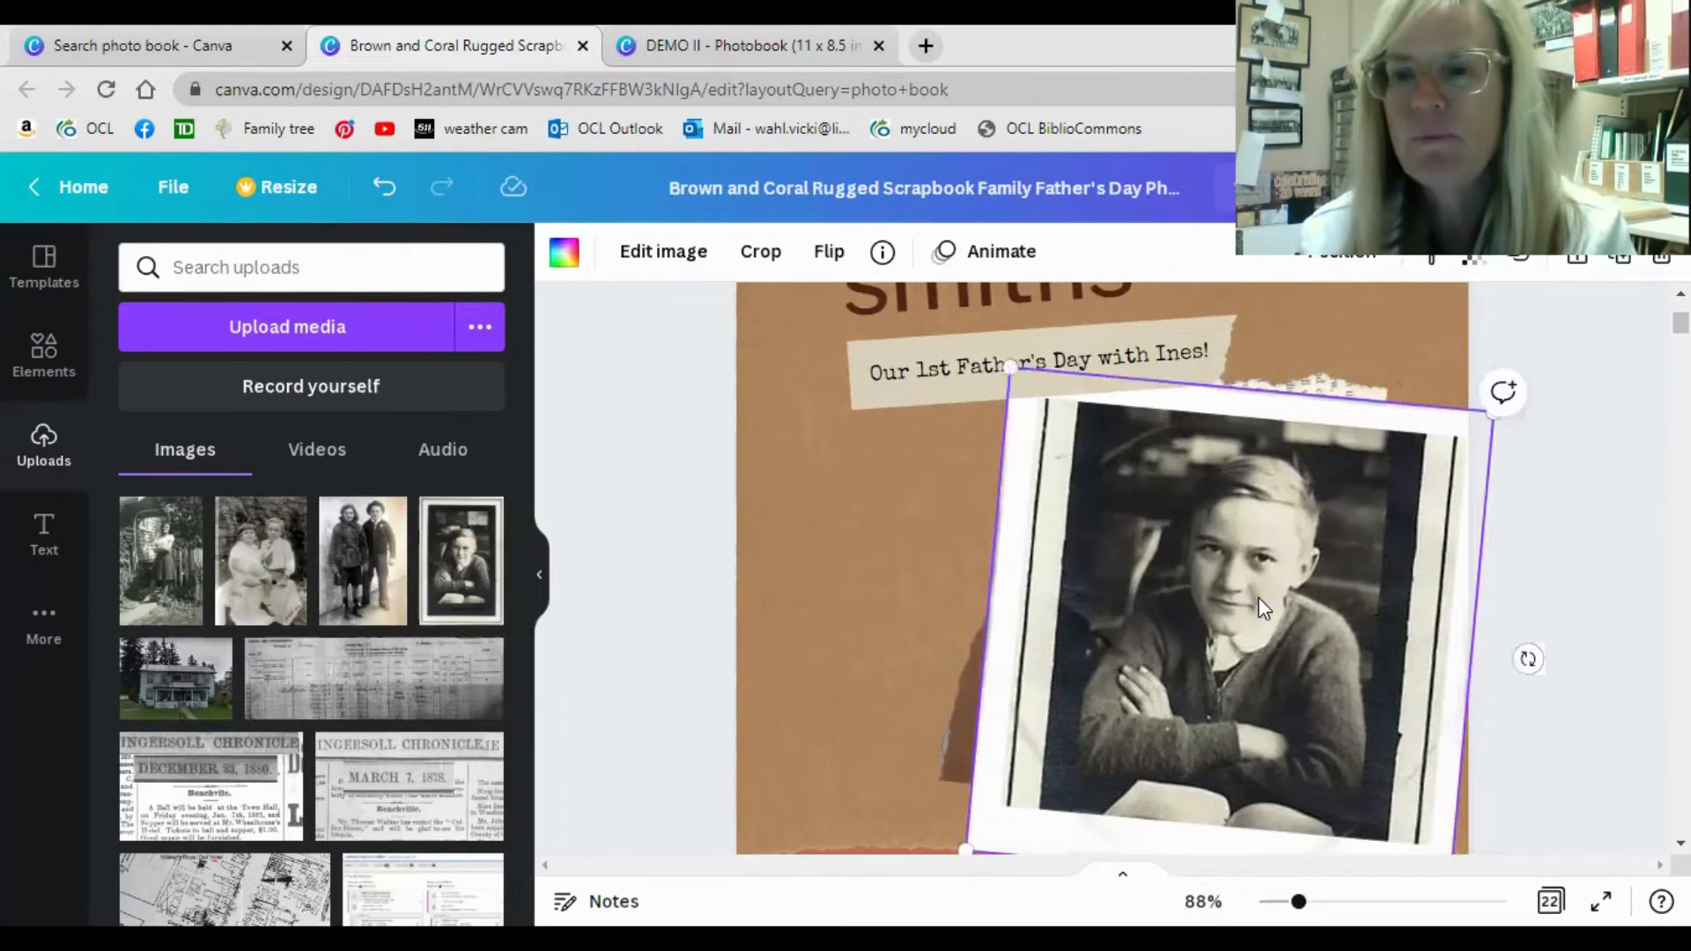
{"action": "left_click", "coordinate": [639, 255]}
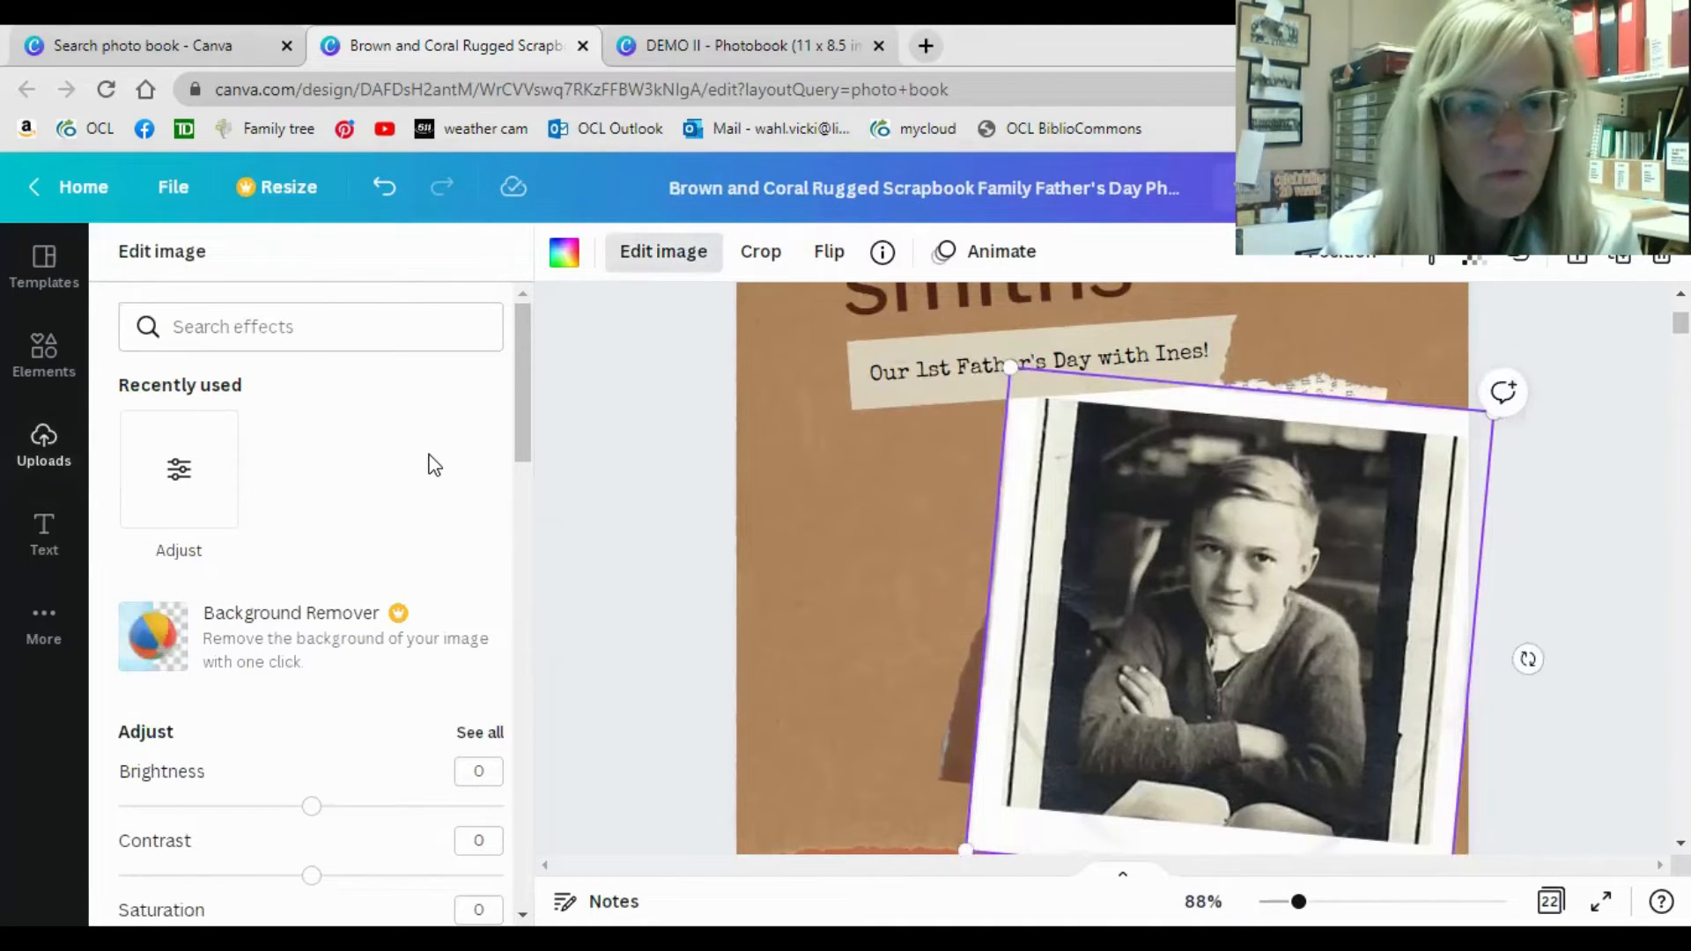
{"action": "scroll", "coordinate": [432, 465], "scroll_direction": "down", "scroll_amount": 8}
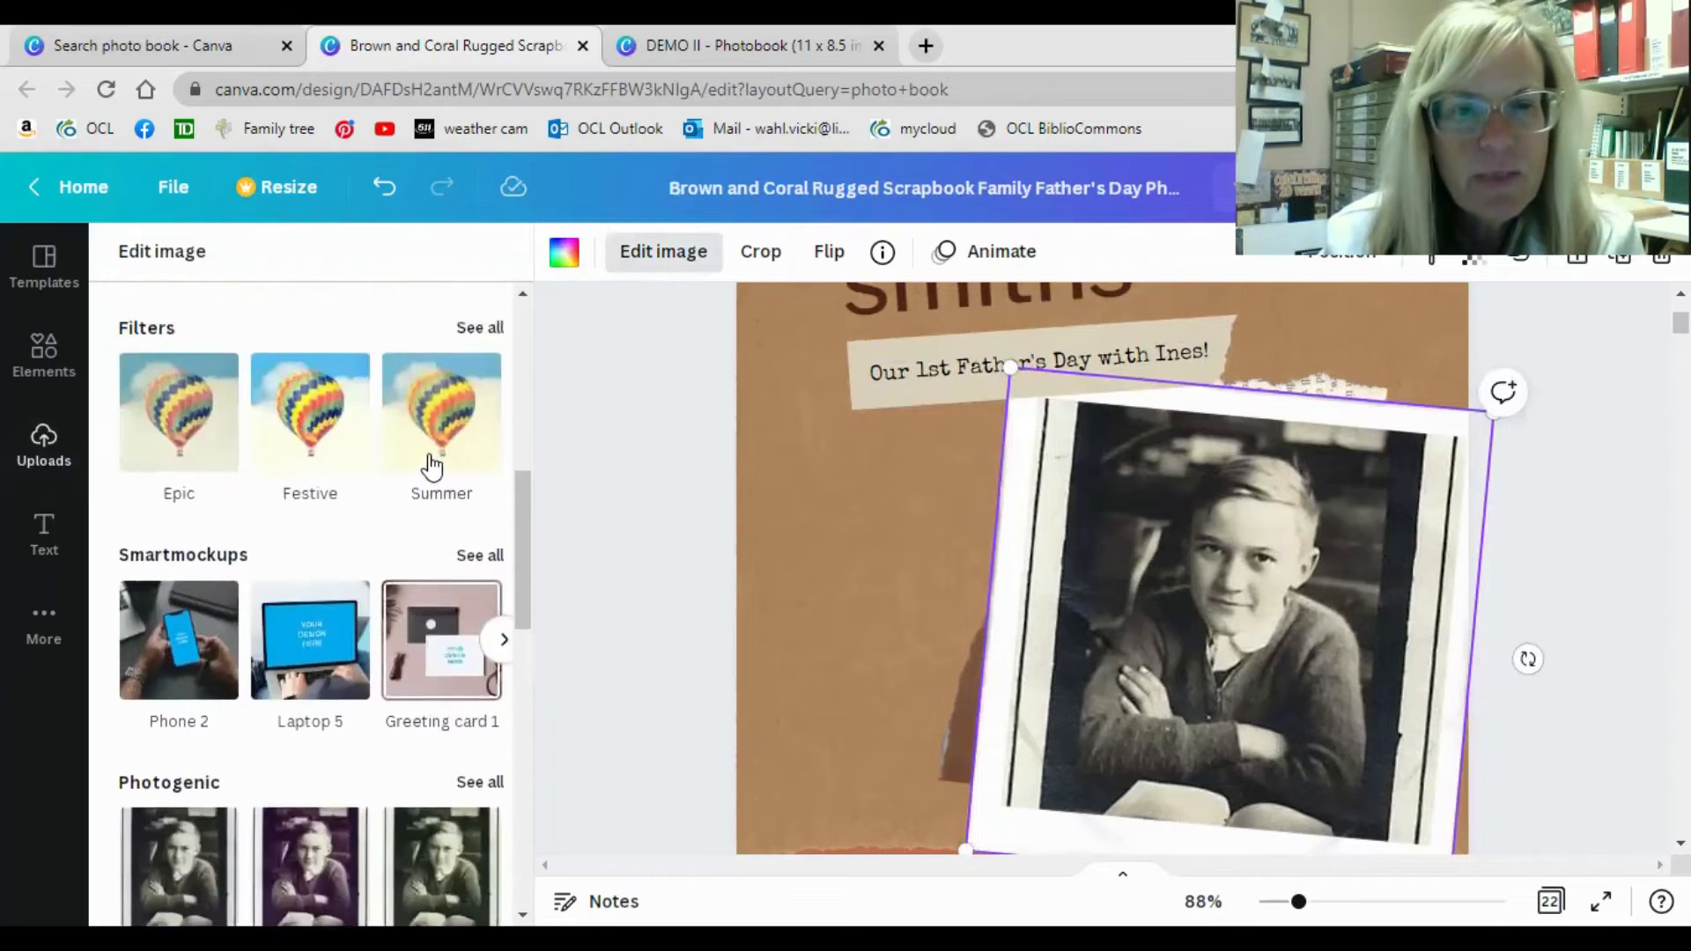
{"action": "scroll", "coordinate": [432, 465], "scroll_direction": "up", "scroll_amount": 2}
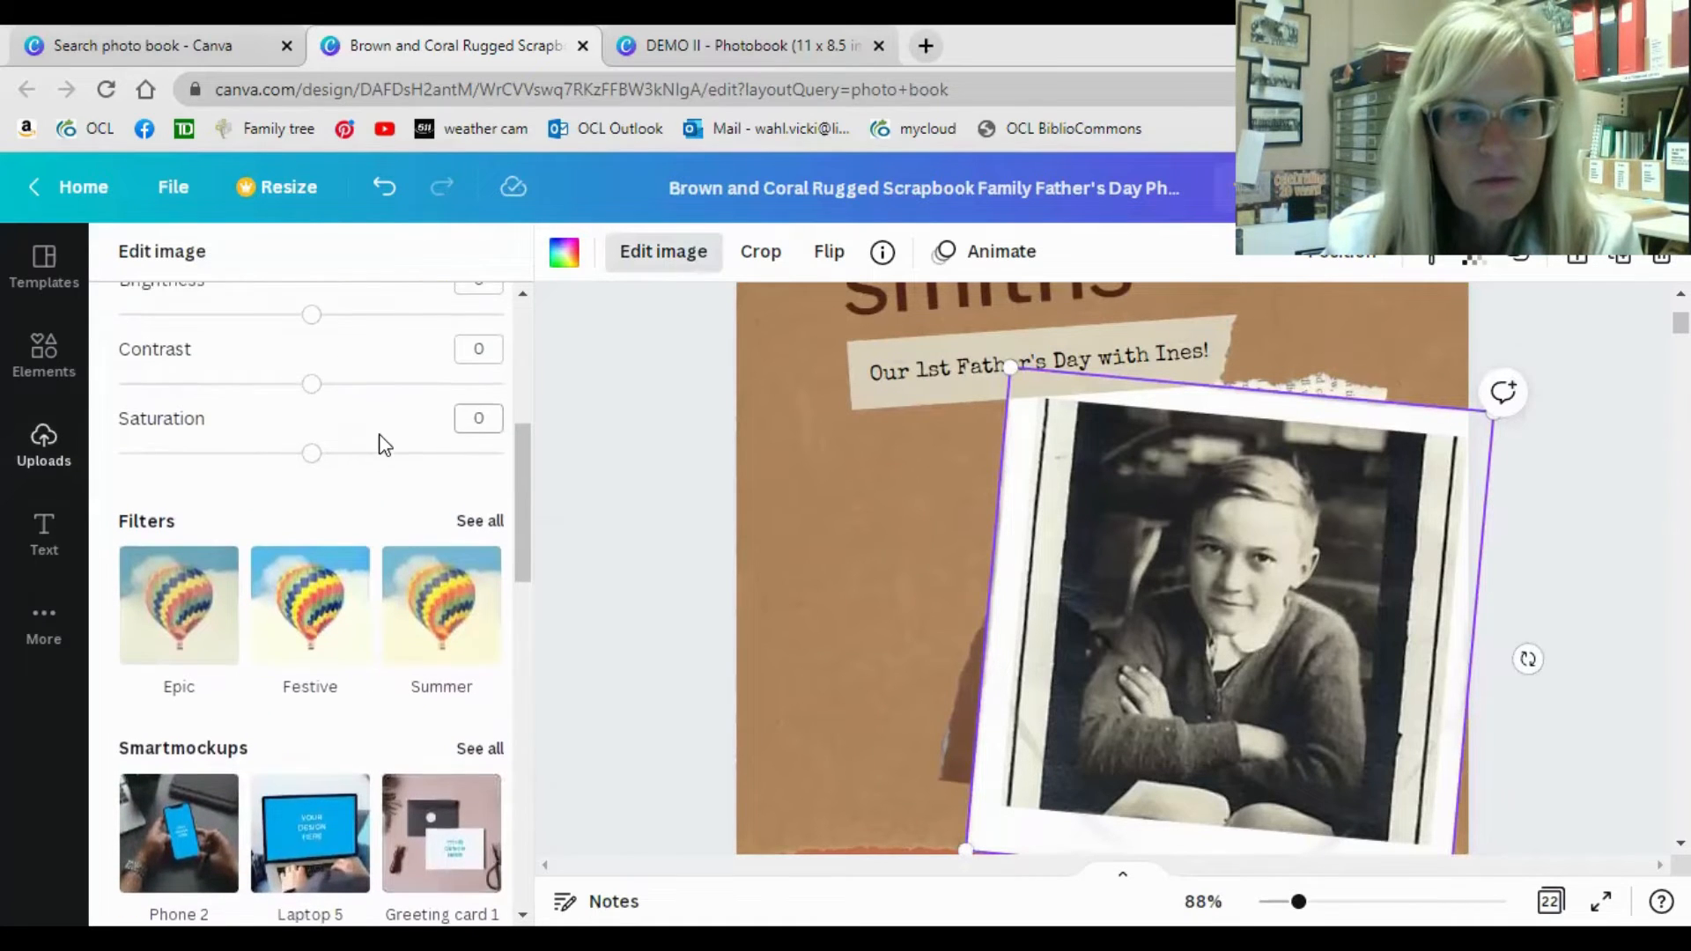
{"action": "scroll", "coordinate": [388, 427], "scroll_direction": "up", "scroll_amount": 1}
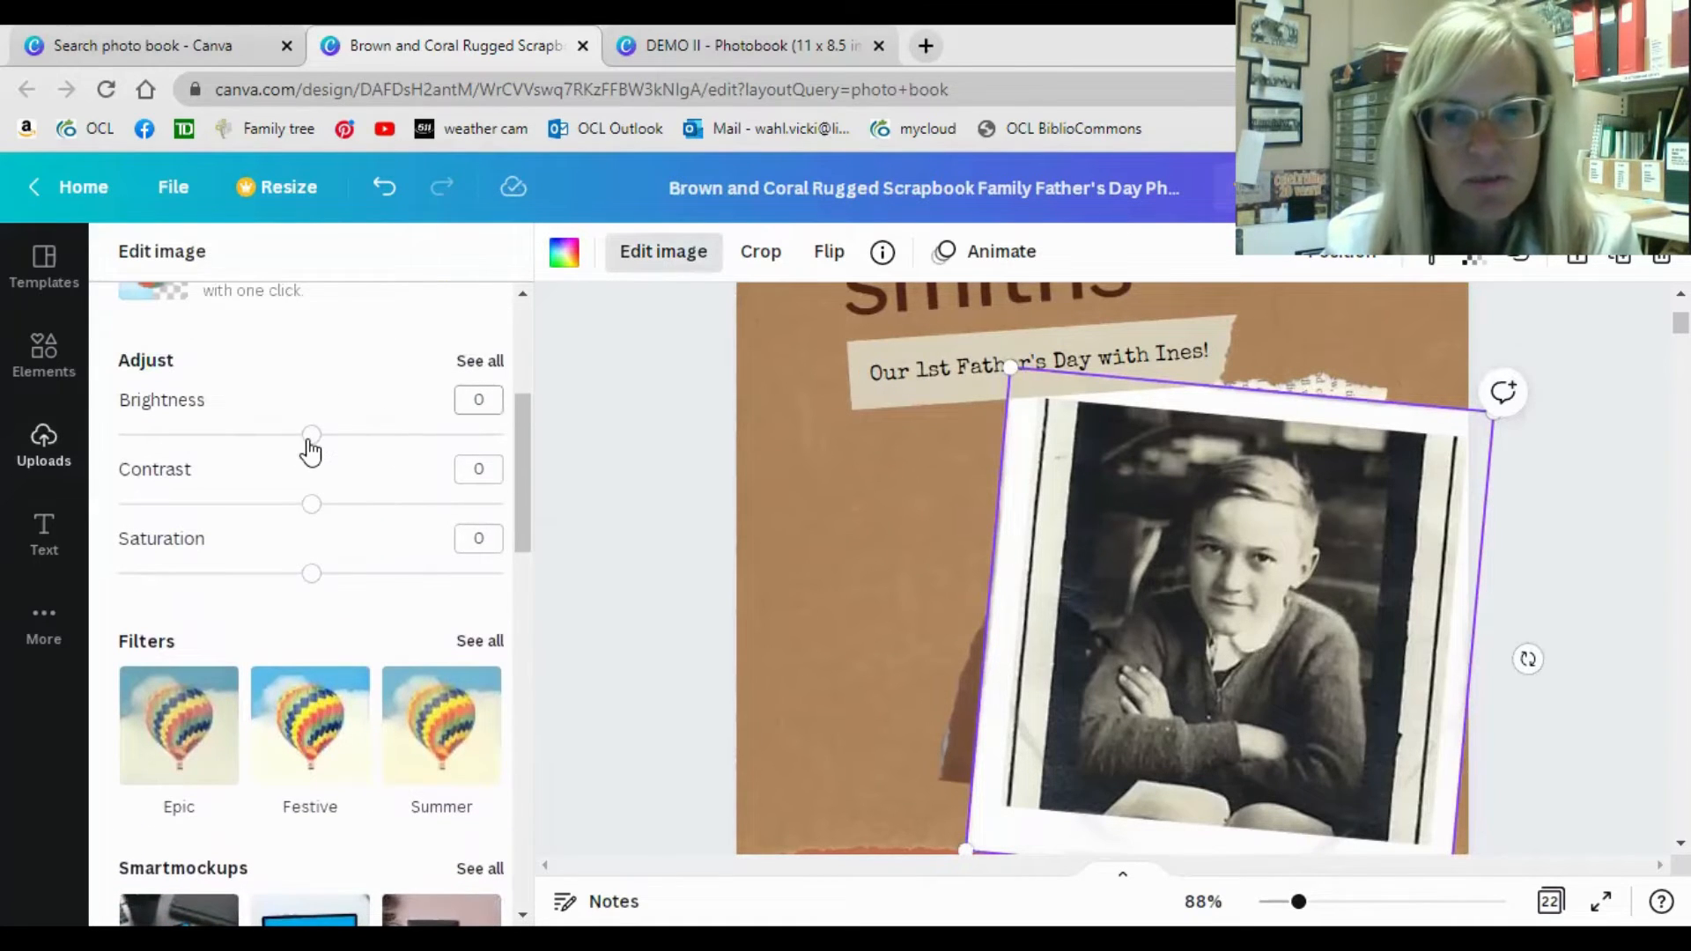
Set the cover photo's contrast to 18 and its brightness to -6.
{"action": "left_click", "coordinate": [312, 509]}
{"action": "left_click_drag", "start_coordinate": [317, 518], "coordinate": [348, 512]}
{"action": "left_click_drag", "start_coordinate": [311, 440], "coordinate": [301, 439]}
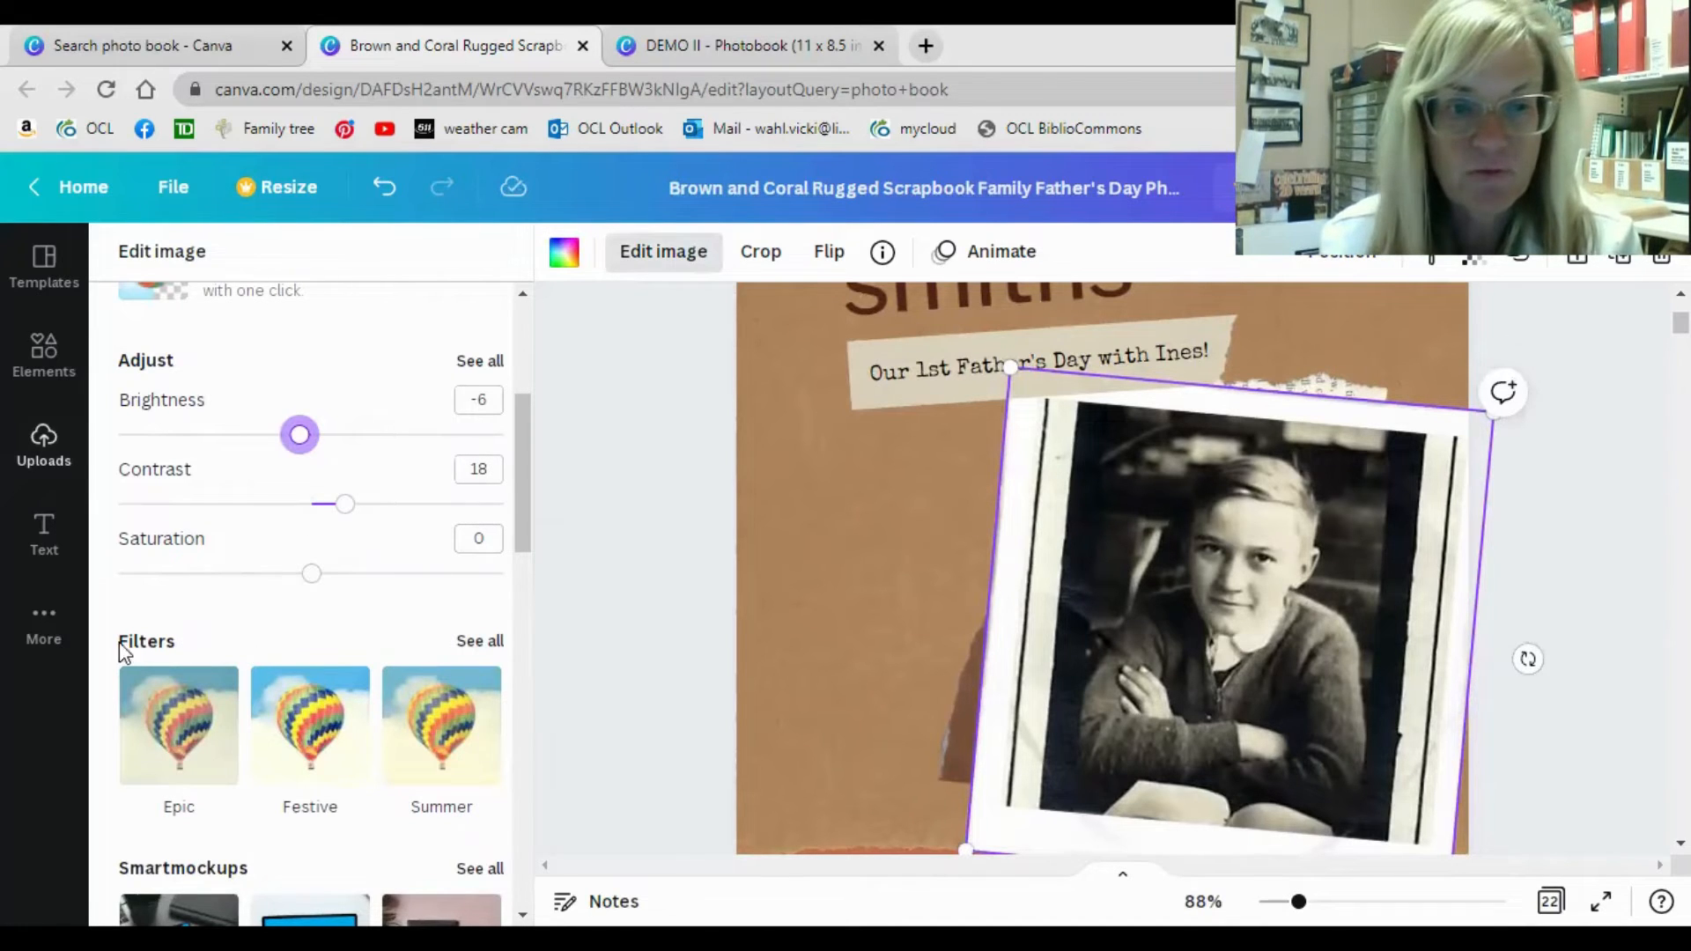
Try the Festive and Solar filters on the cover photo, resetting the filter to None after each one.
{"action": "left_click", "coordinate": [479, 643]}
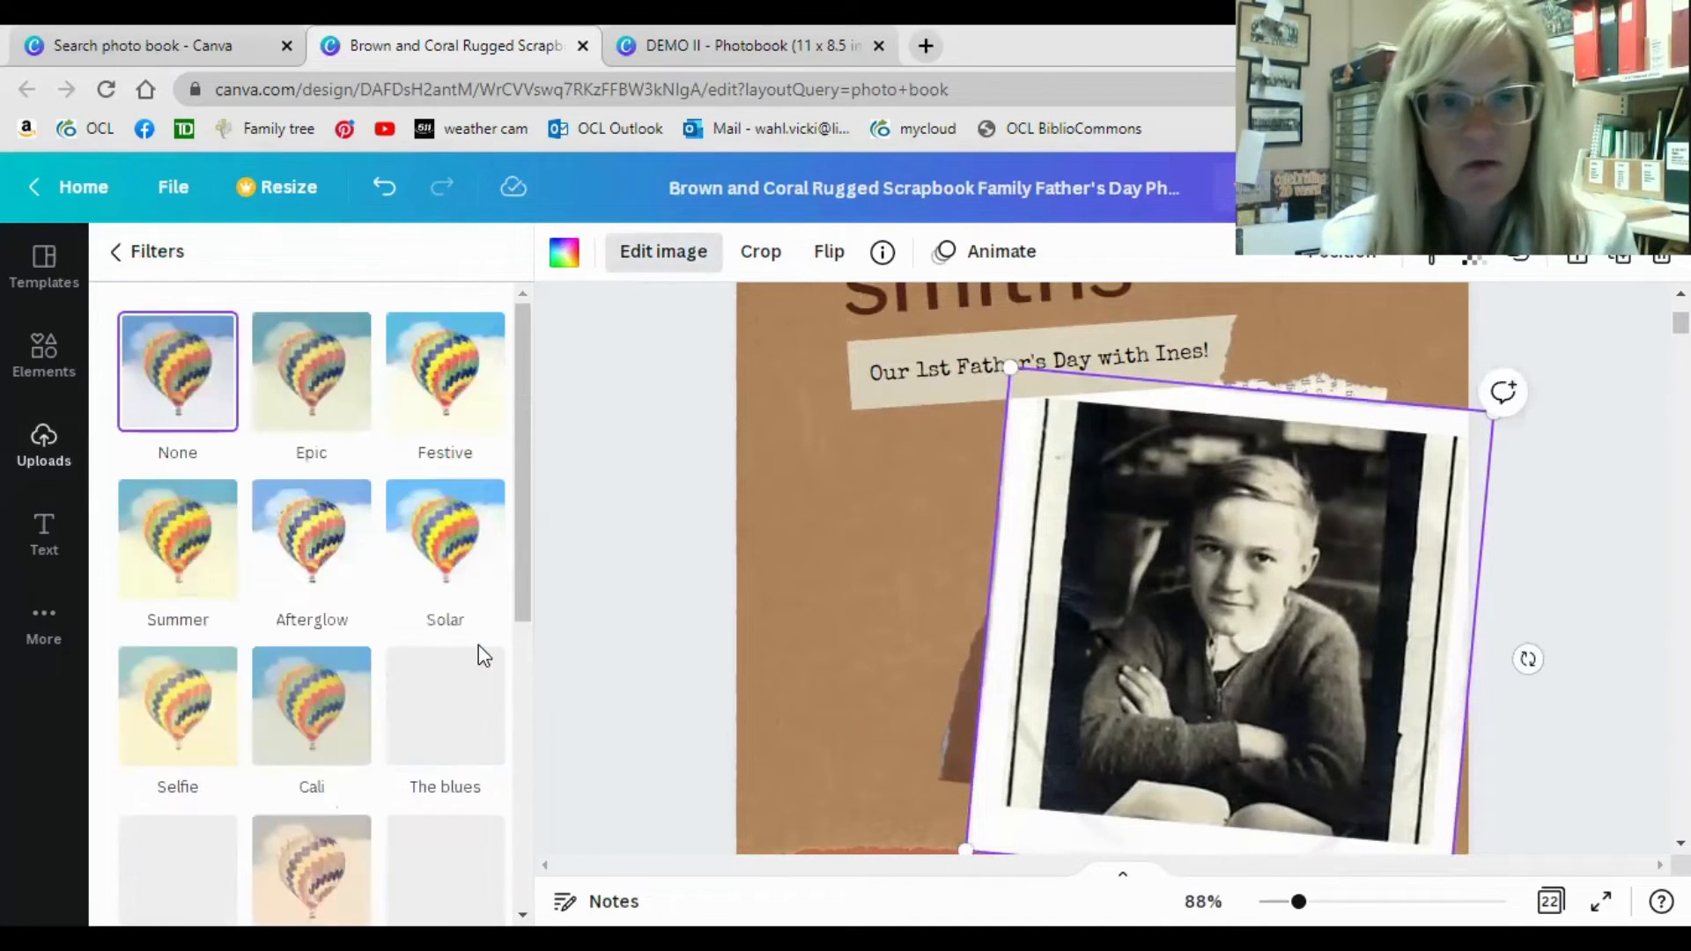
{"action": "left_click", "coordinate": [454, 381]}
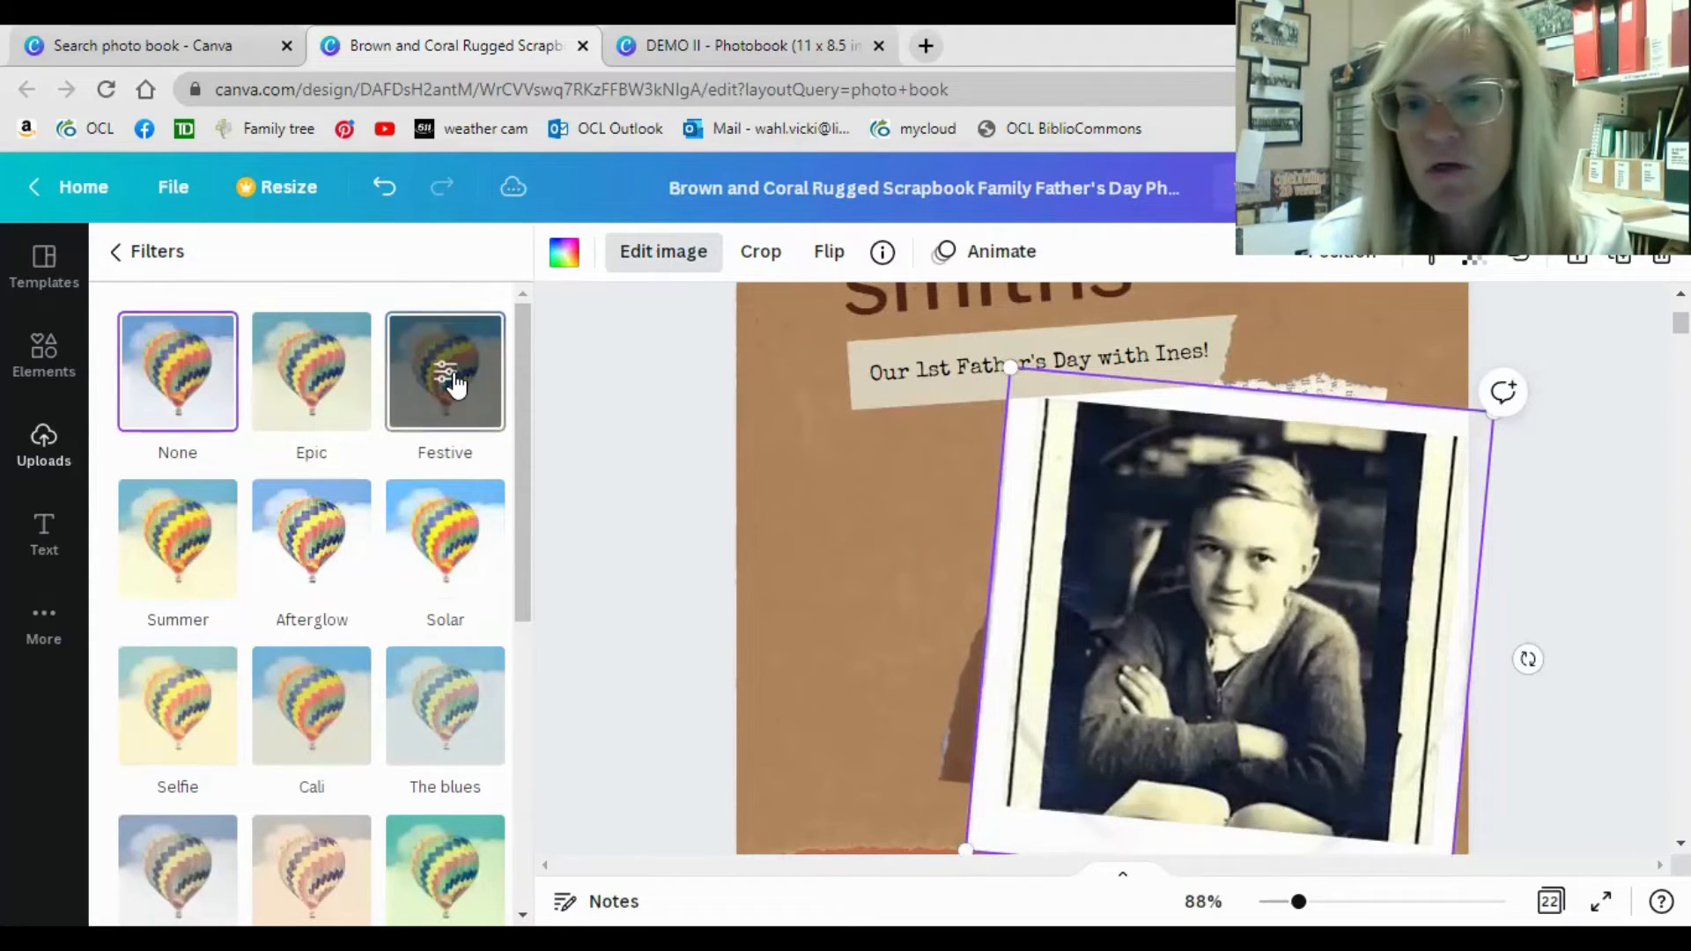
{"action": "left_click", "coordinate": [187, 384]}
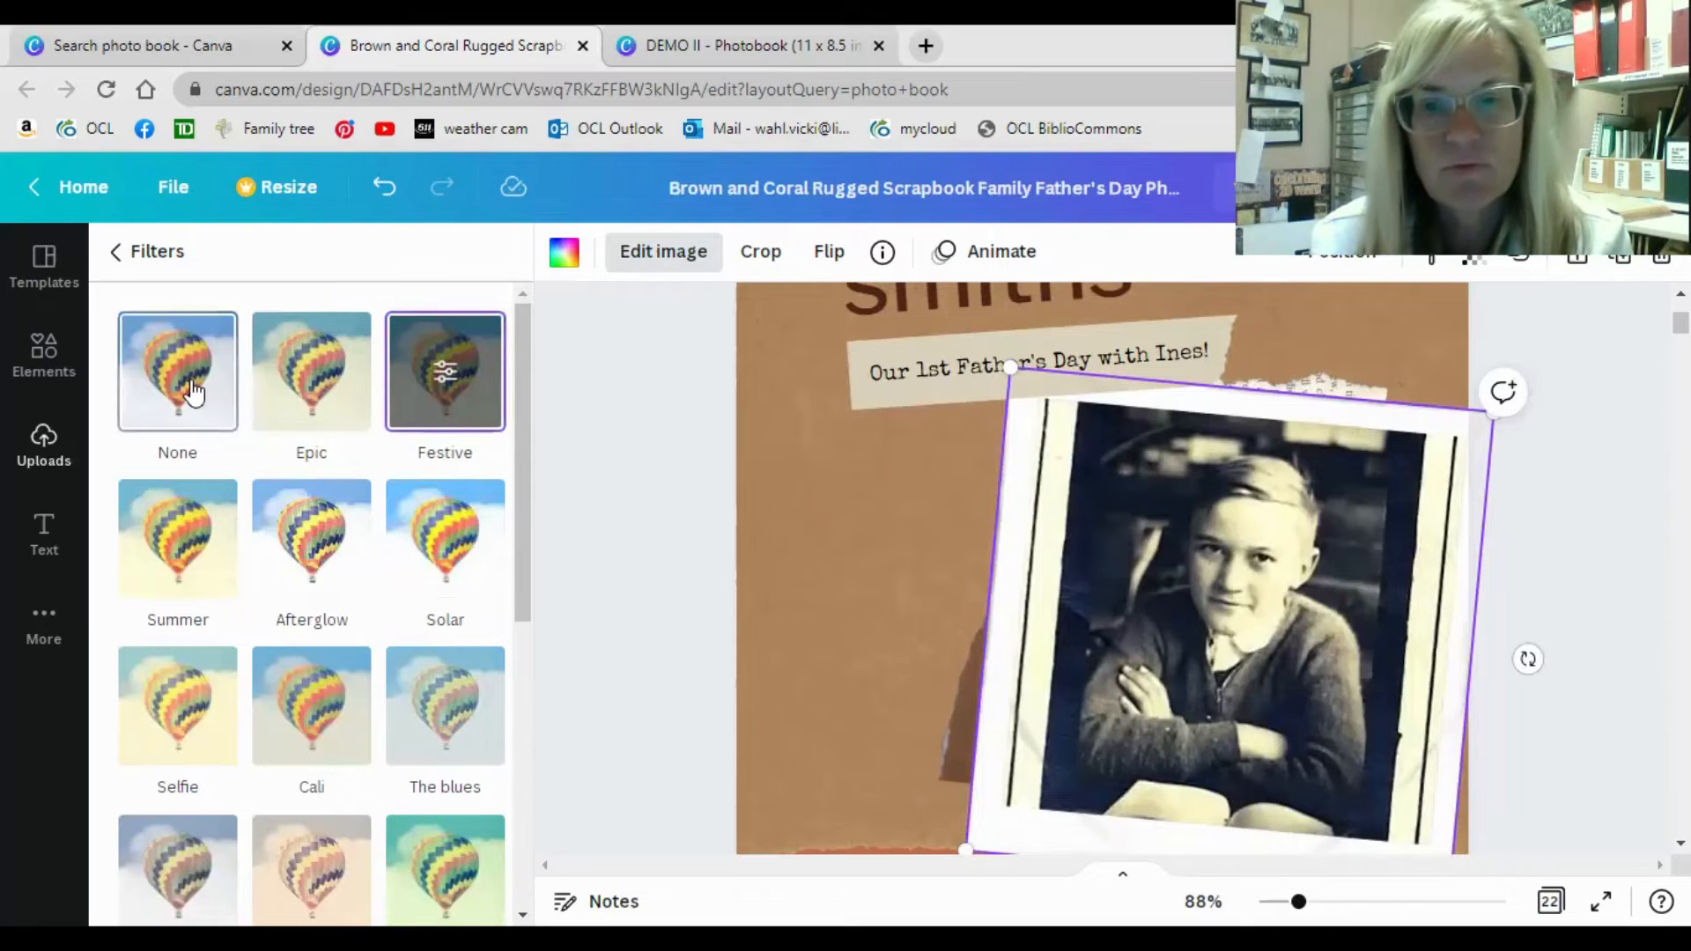
{"action": "left_click", "coordinate": [455, 566]}
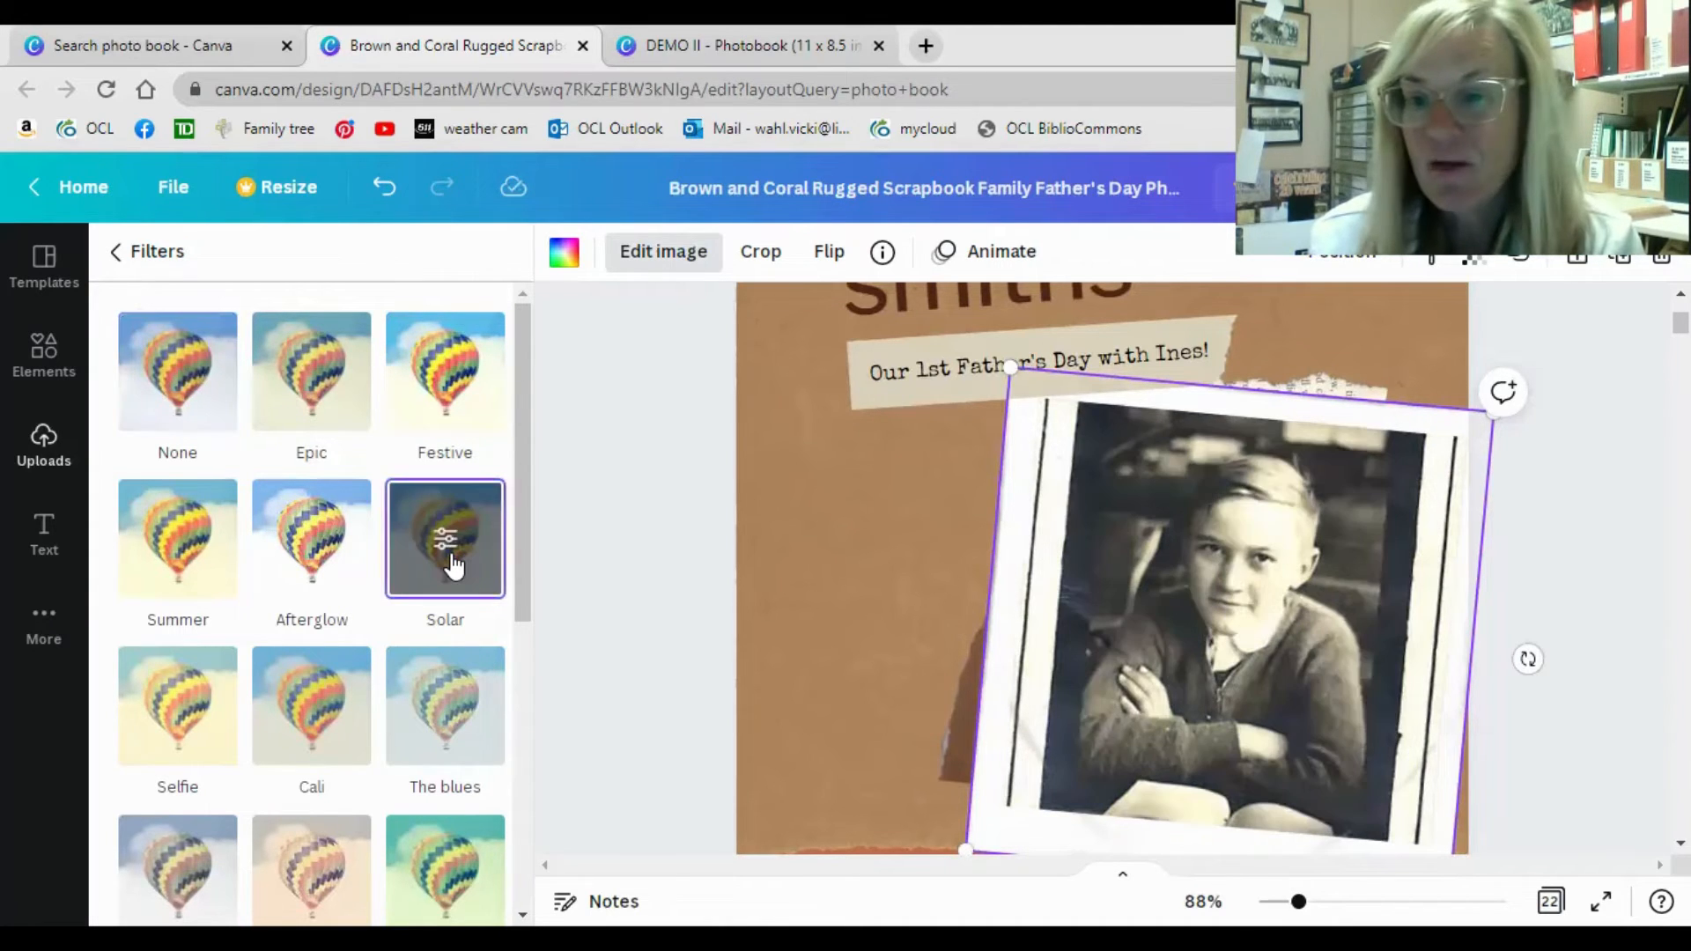
{"action": "left_click", "coordinate": [172, 396]}
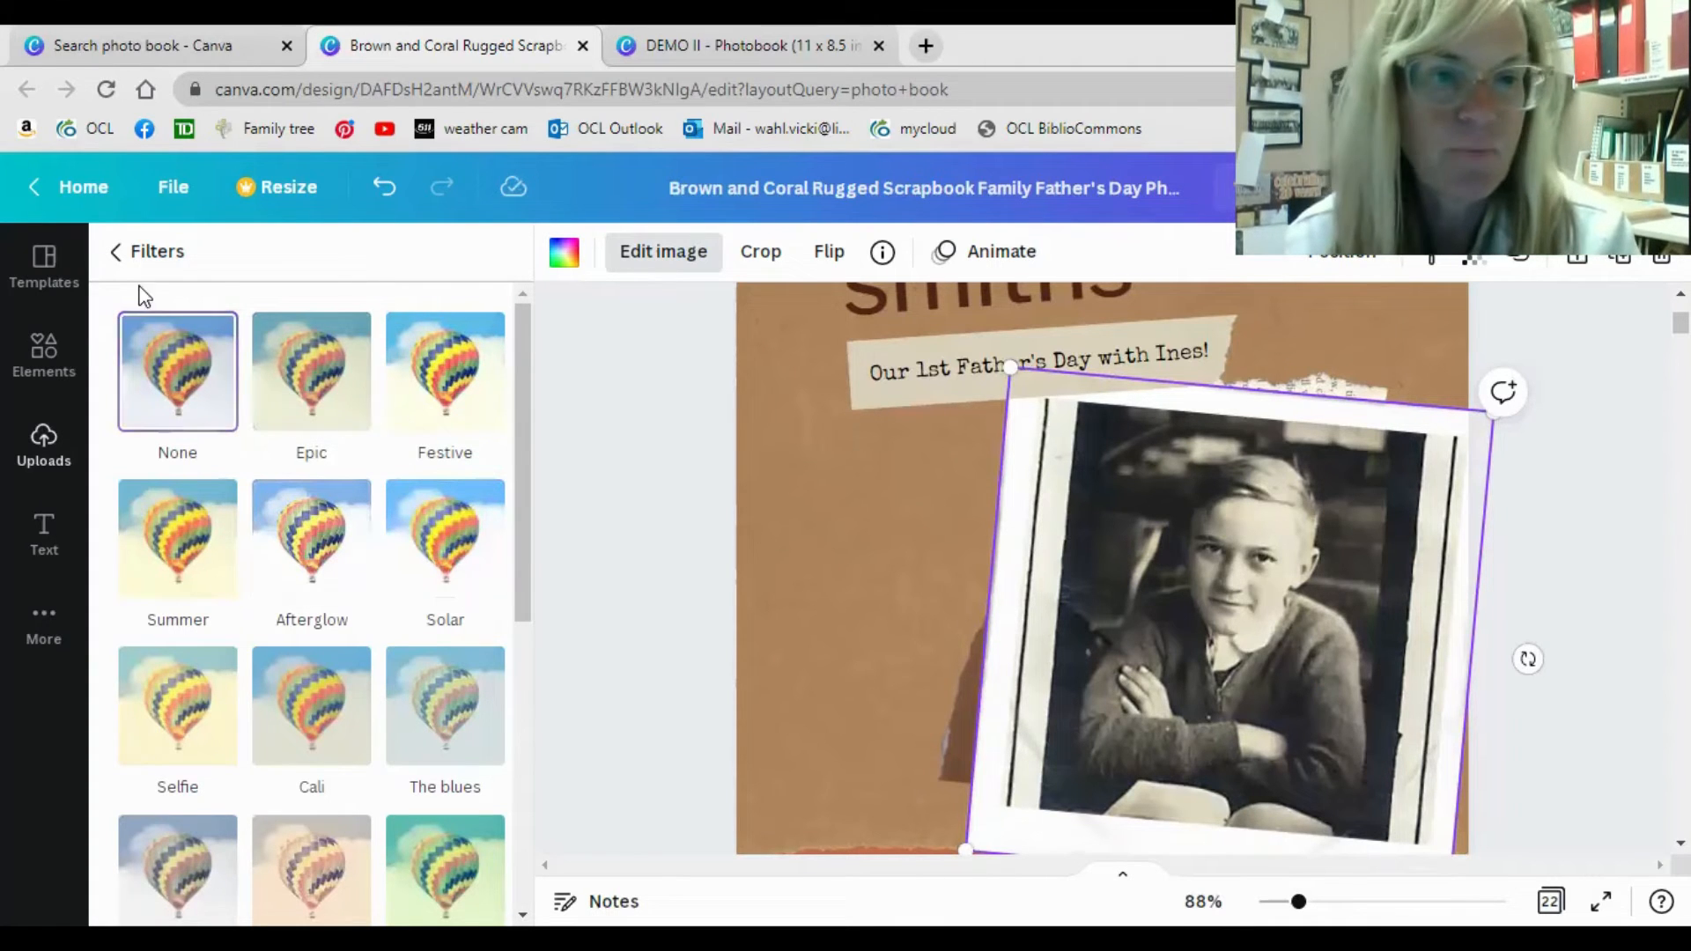
{"action": "left_click", "coordinate": [144, 257]}
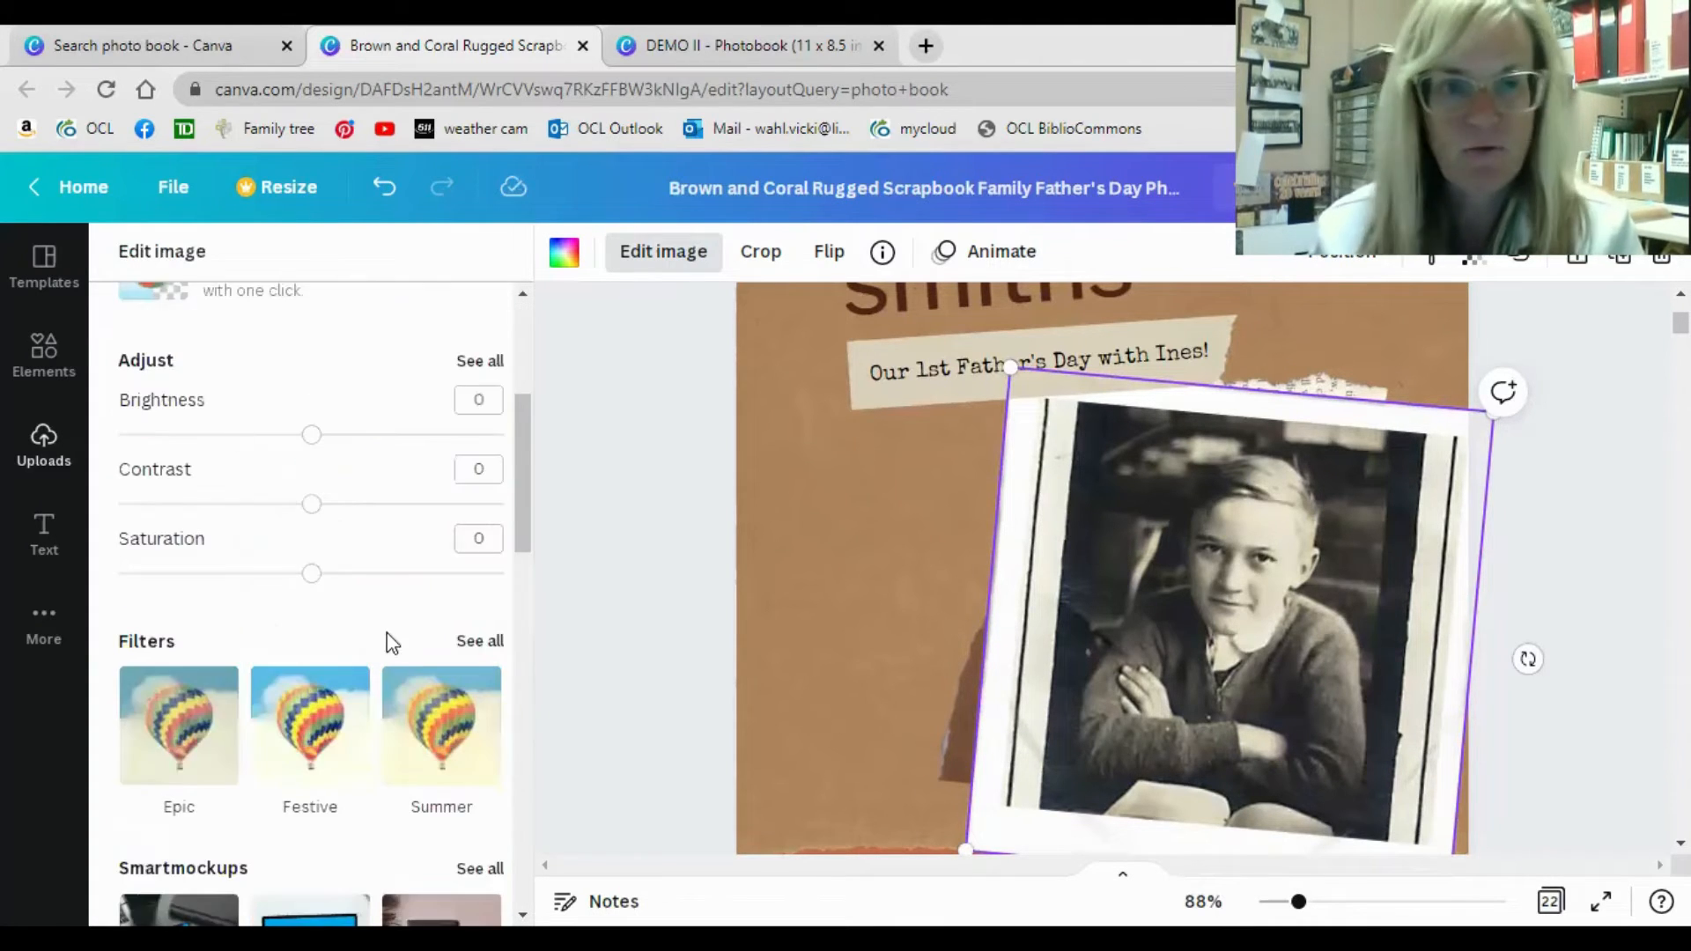
Adjust the cover photo to a contrast of 20 and a brightness of -6.
{"action": "left_click_drag", "start_coordinate": [317, 520], "coordinate": [352, 520]}
{"action": "left_click_drag", "start_coordinate": [313, 435], "coordinate": [300, 435]}
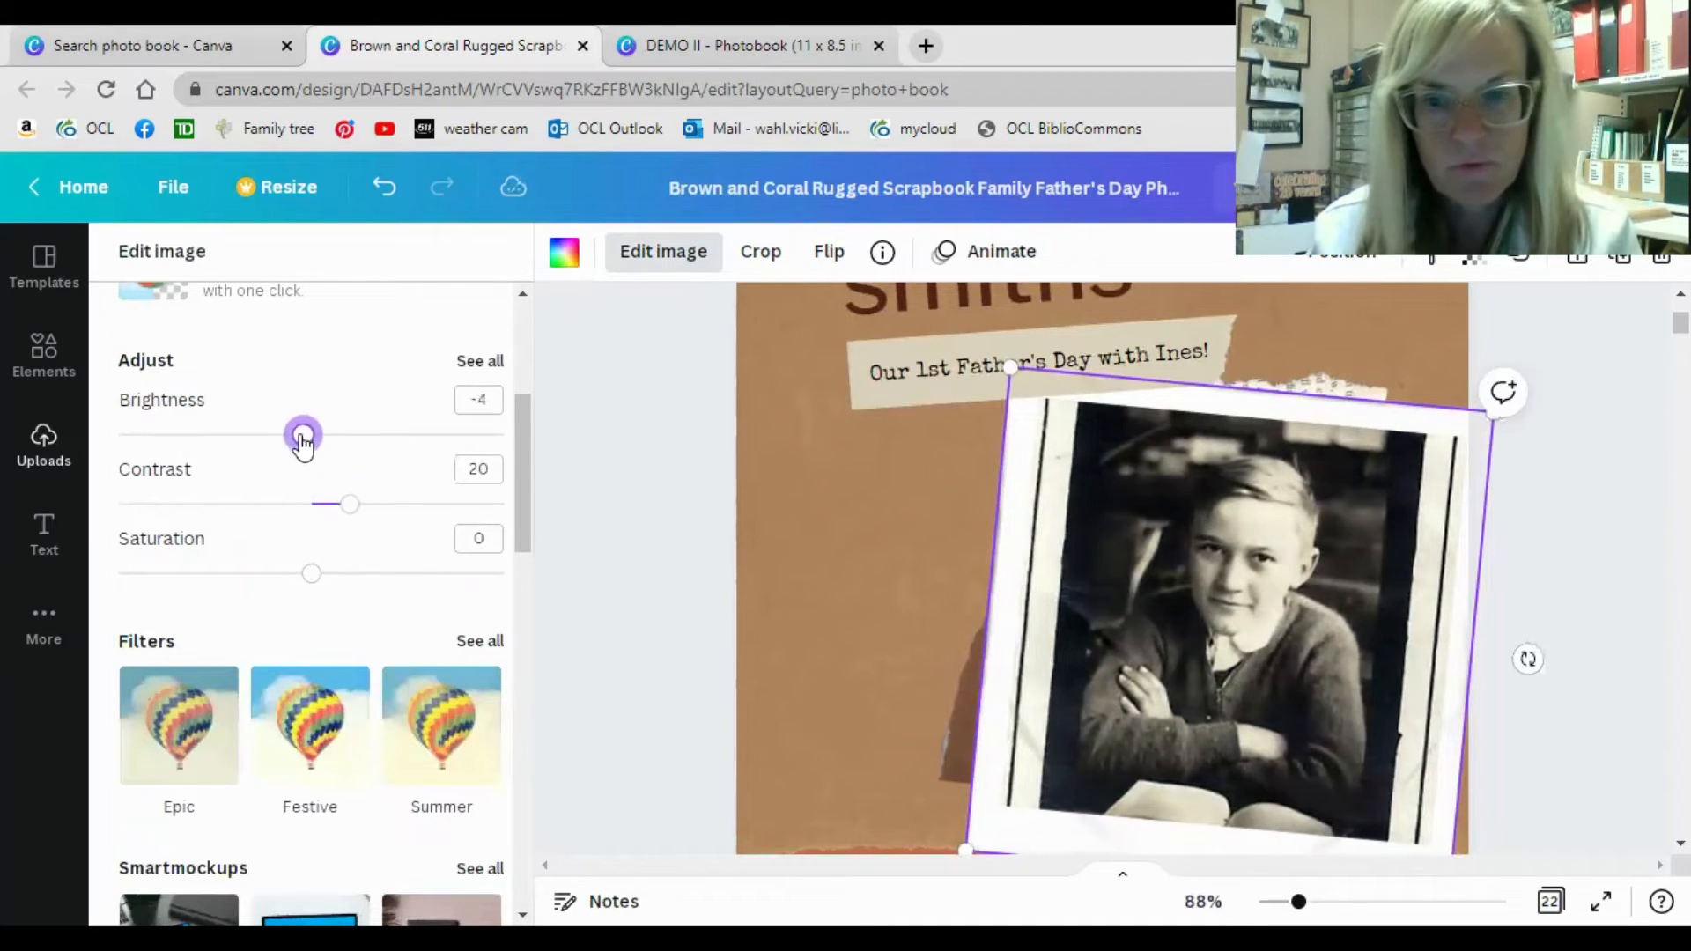
{"action": "mouse_move", "coordinate": [315, 580]}
{"action": "left_mouse_down"}
{"action": "mouse_move", "coordinate": [389, 574]}
{"action": "mouse_move", "coordinate": [214, 561]}
{"action": "mouse_move", "coordinate": [319, 574]}
{"action": "left_mouse_up"}
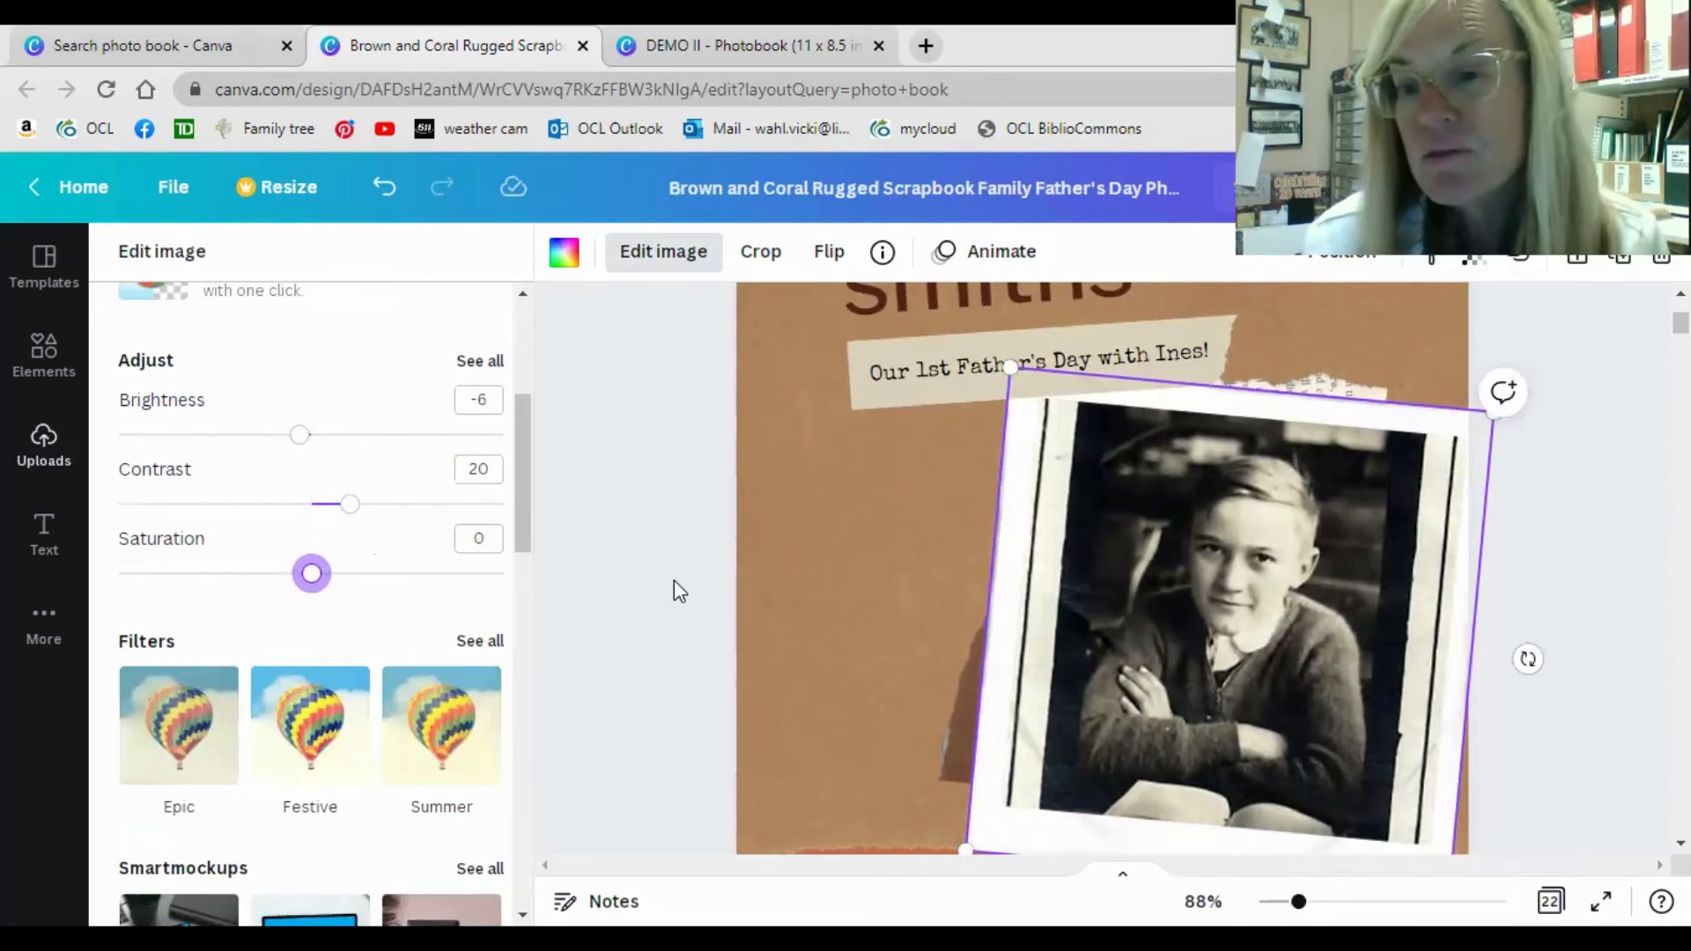
{"action": "key", "text": "Escape"}
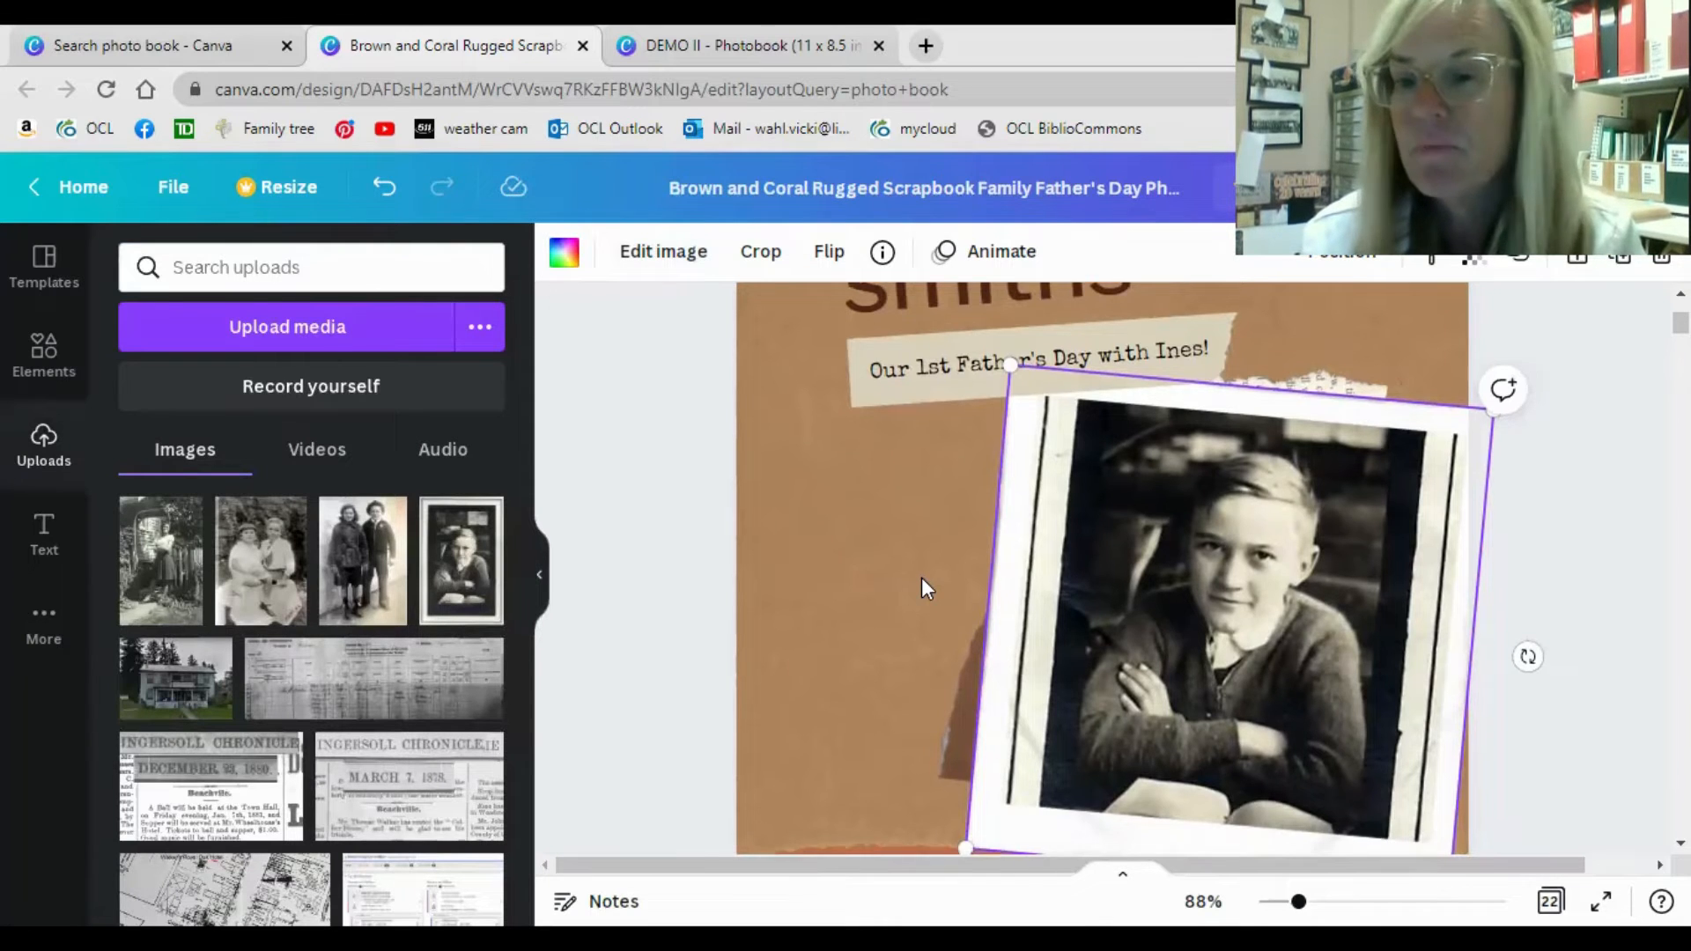
Replace the upper baby photo in page 2's film strip with the uploaded photo of the woman by the picket fence.
{"action": "scroll", "coordinate": [921, 589], "scroll_direction": "down", "scroll_amount": 3}
{"action": "scroll", "coordinate": [921, 578], "scroll_direction": "down", "scroll_amount": 7}
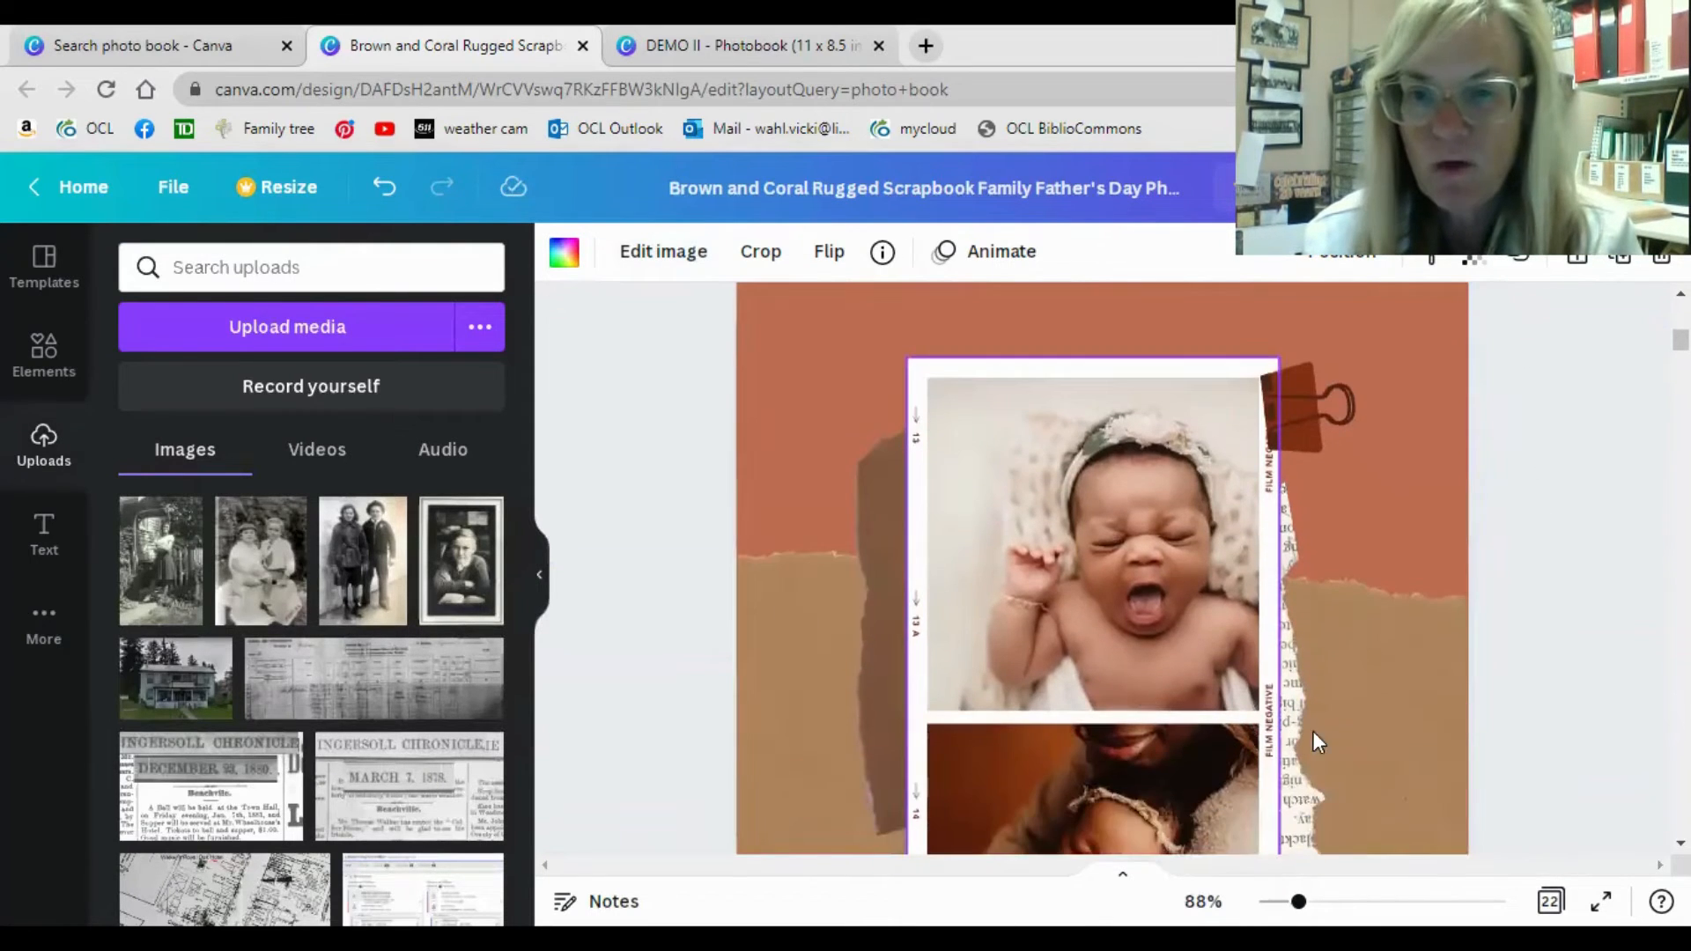
{"action": "scroll", "coordinate": [1320, 733], "scroll_direction": "down", "scroll_amount": 2}
{"action": "scroll", "coordinate": [1319, 733], "scroll_direction": "down", "scroll_amount": 1}
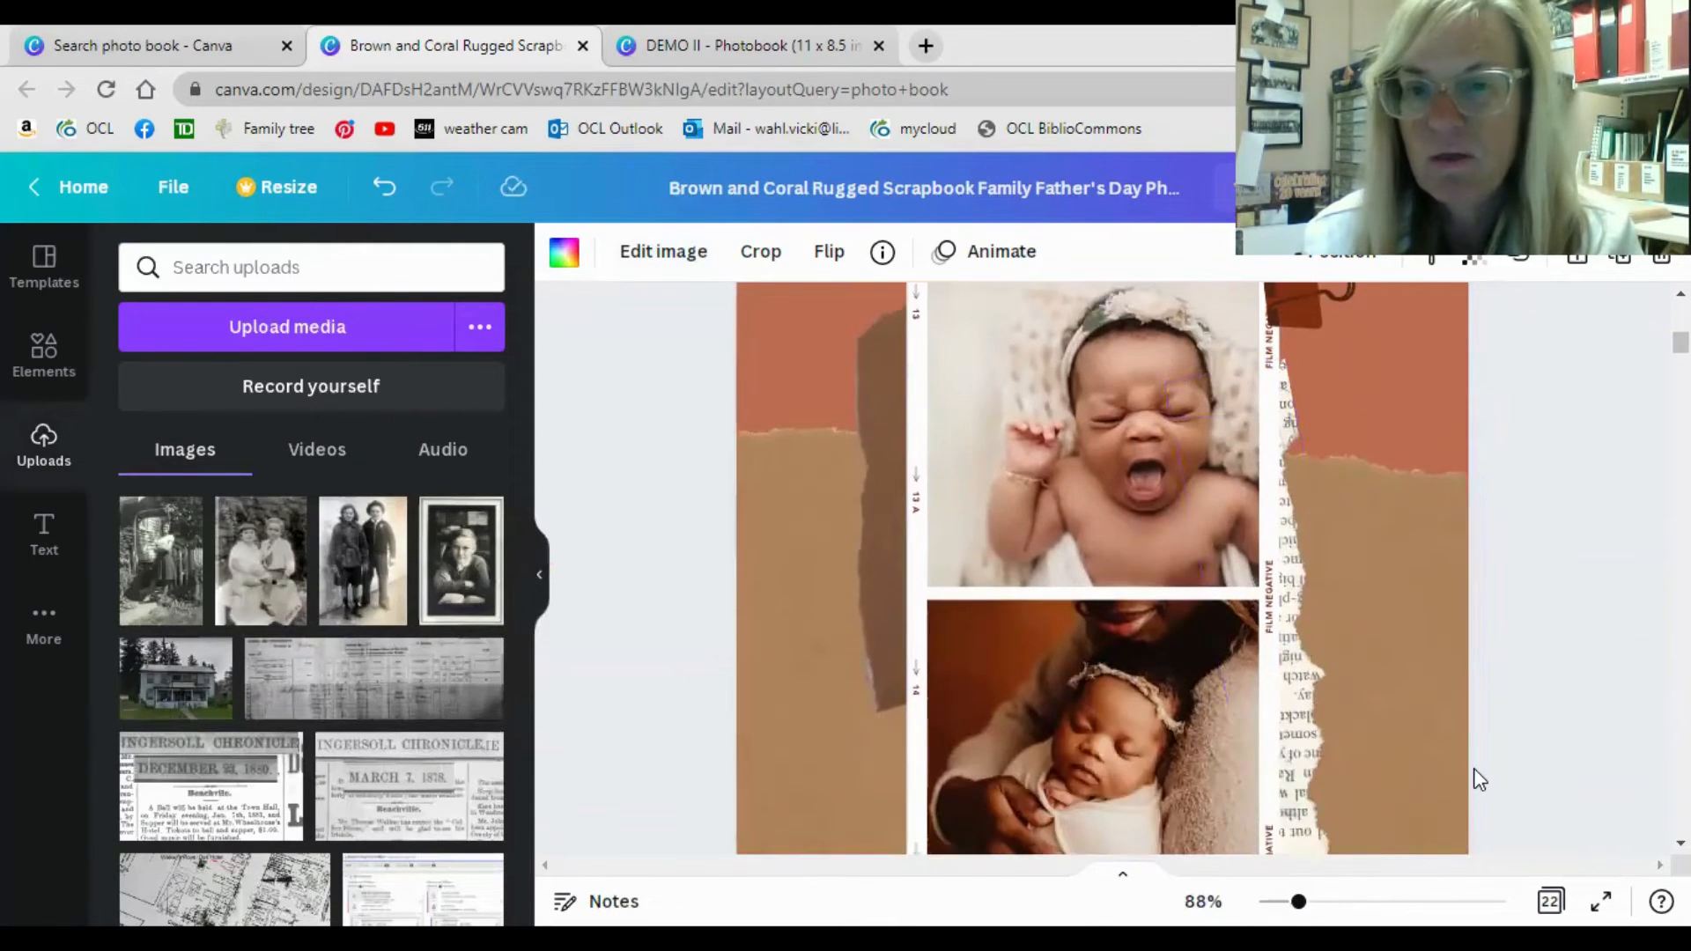
{"action": "left_click", "coordinate": [1129, 446]}
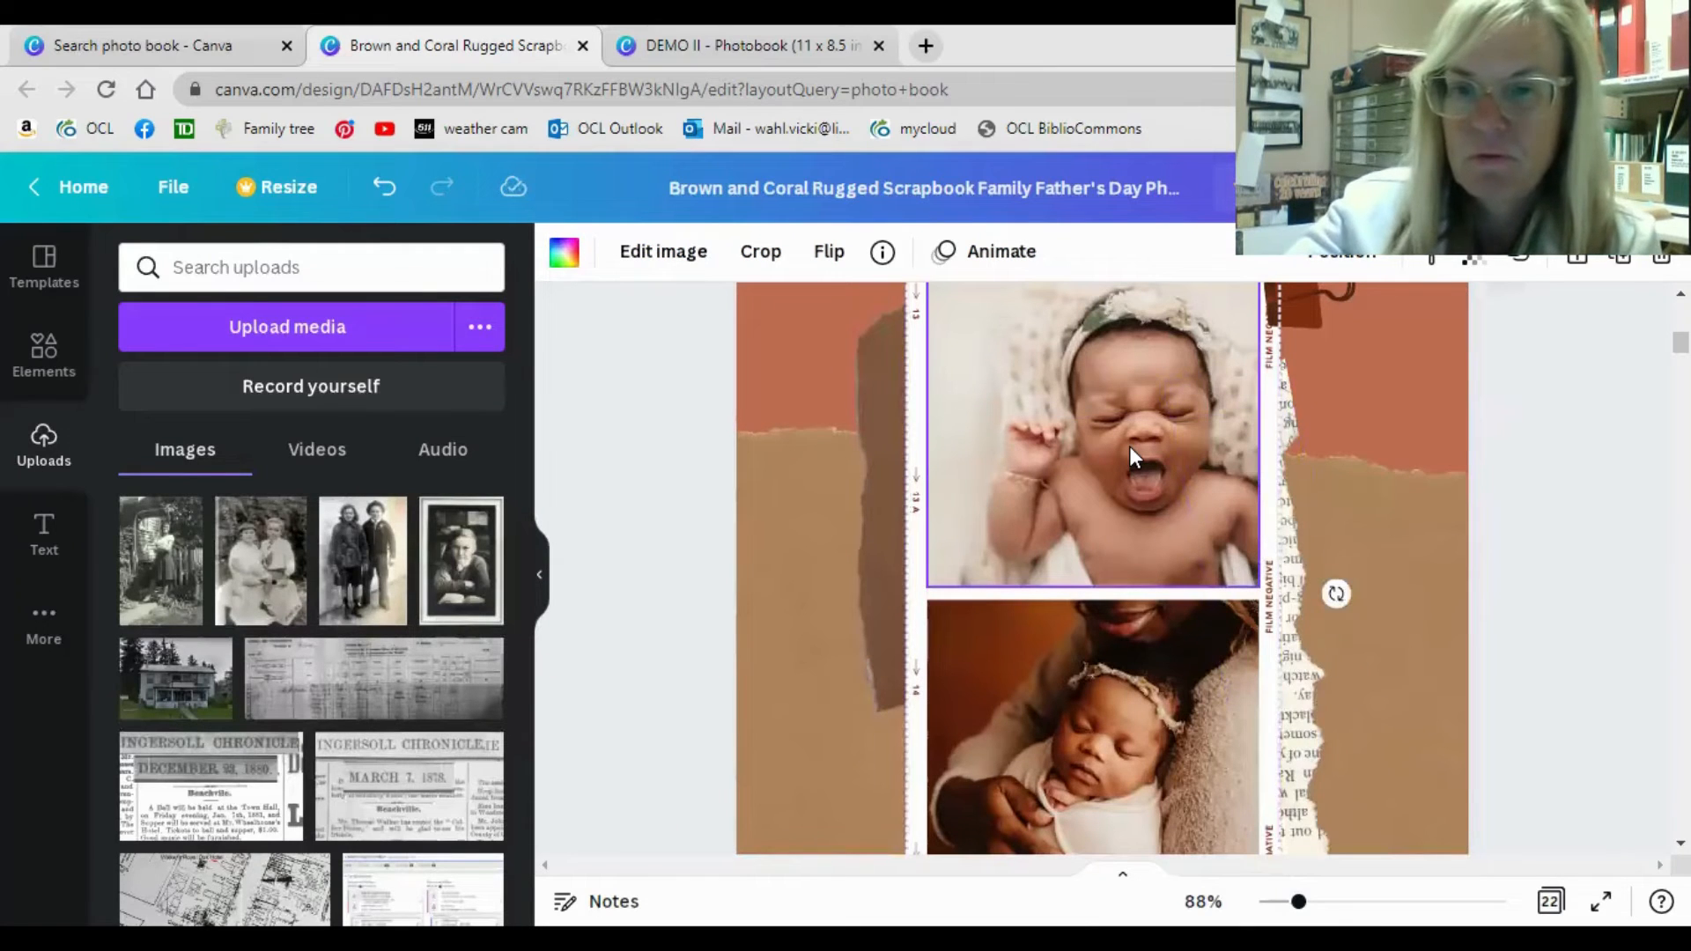
{"action": "key", "text": "Delete"}
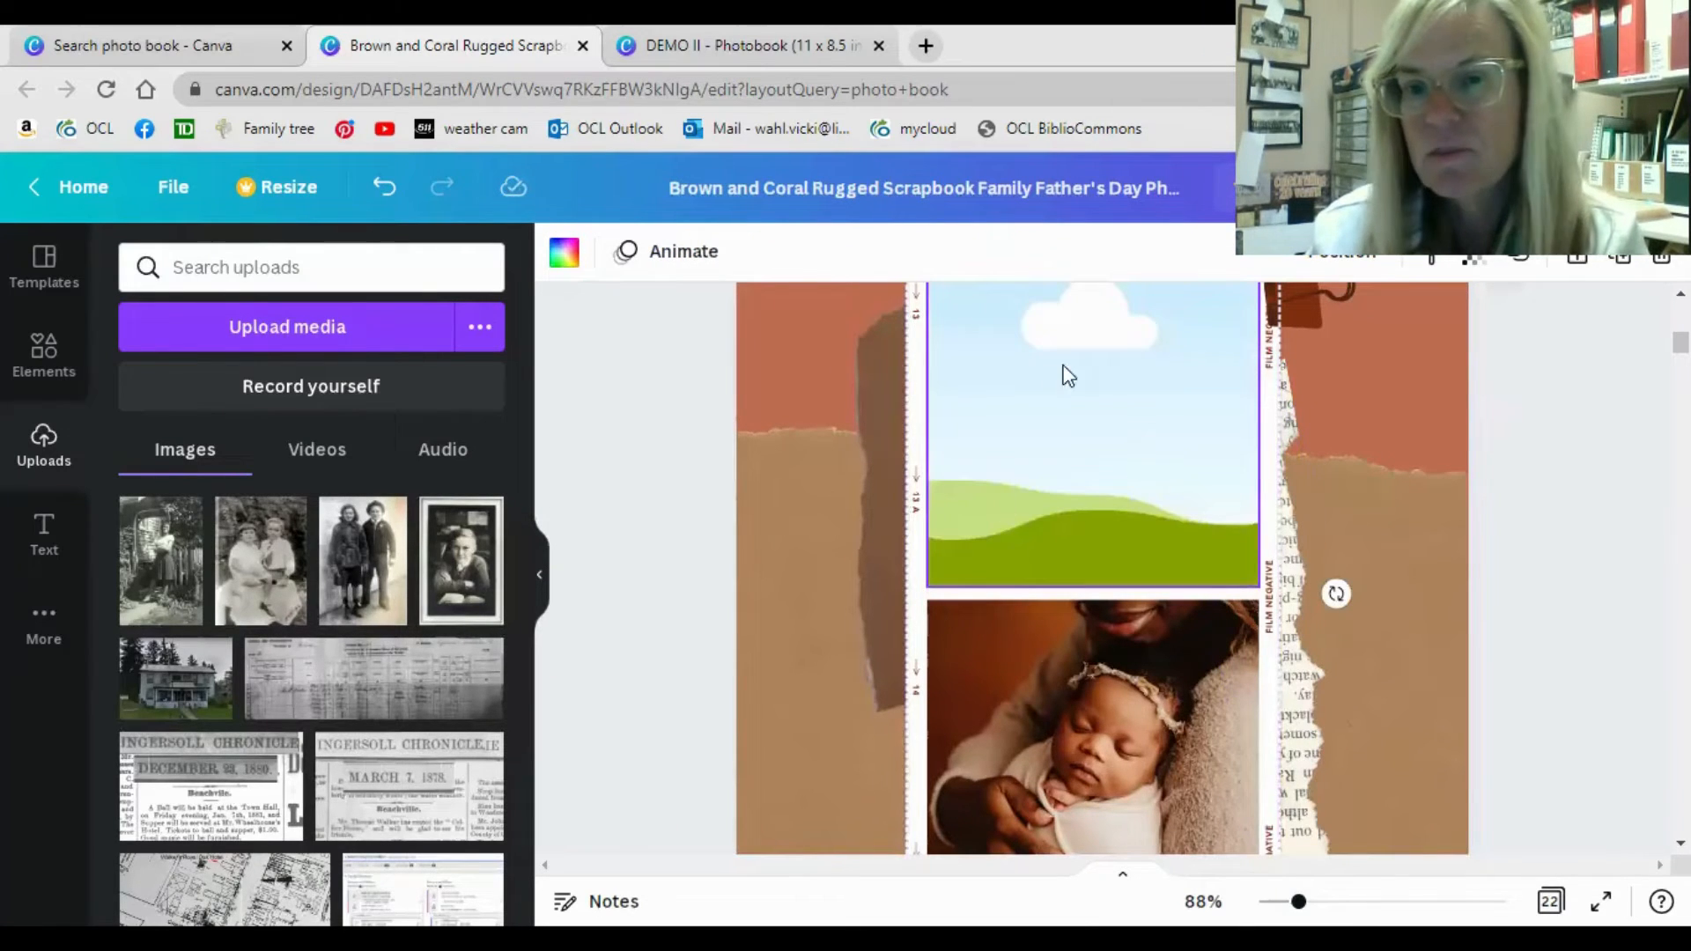
{"action": "scroll", "coordinate": [1085, 443], "scroll_direction": "up", "scroll_amount": 3}
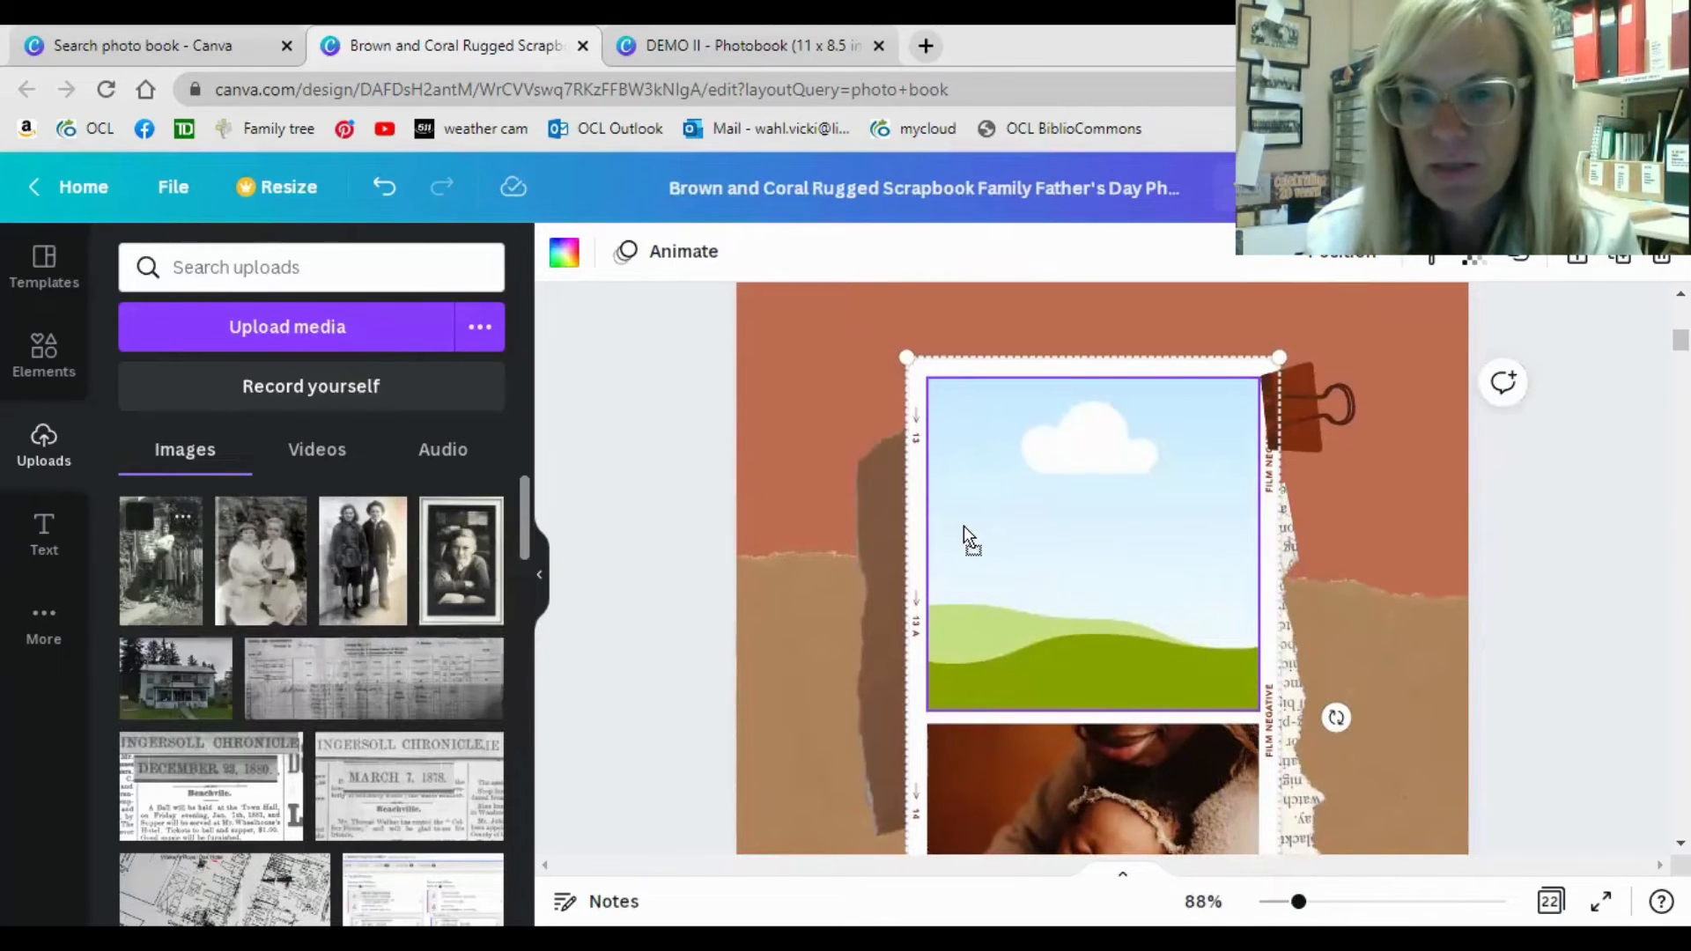
{"action": "left_click_drag", "start_coordinate": [964, 526], "coordinate": [965, 527]}
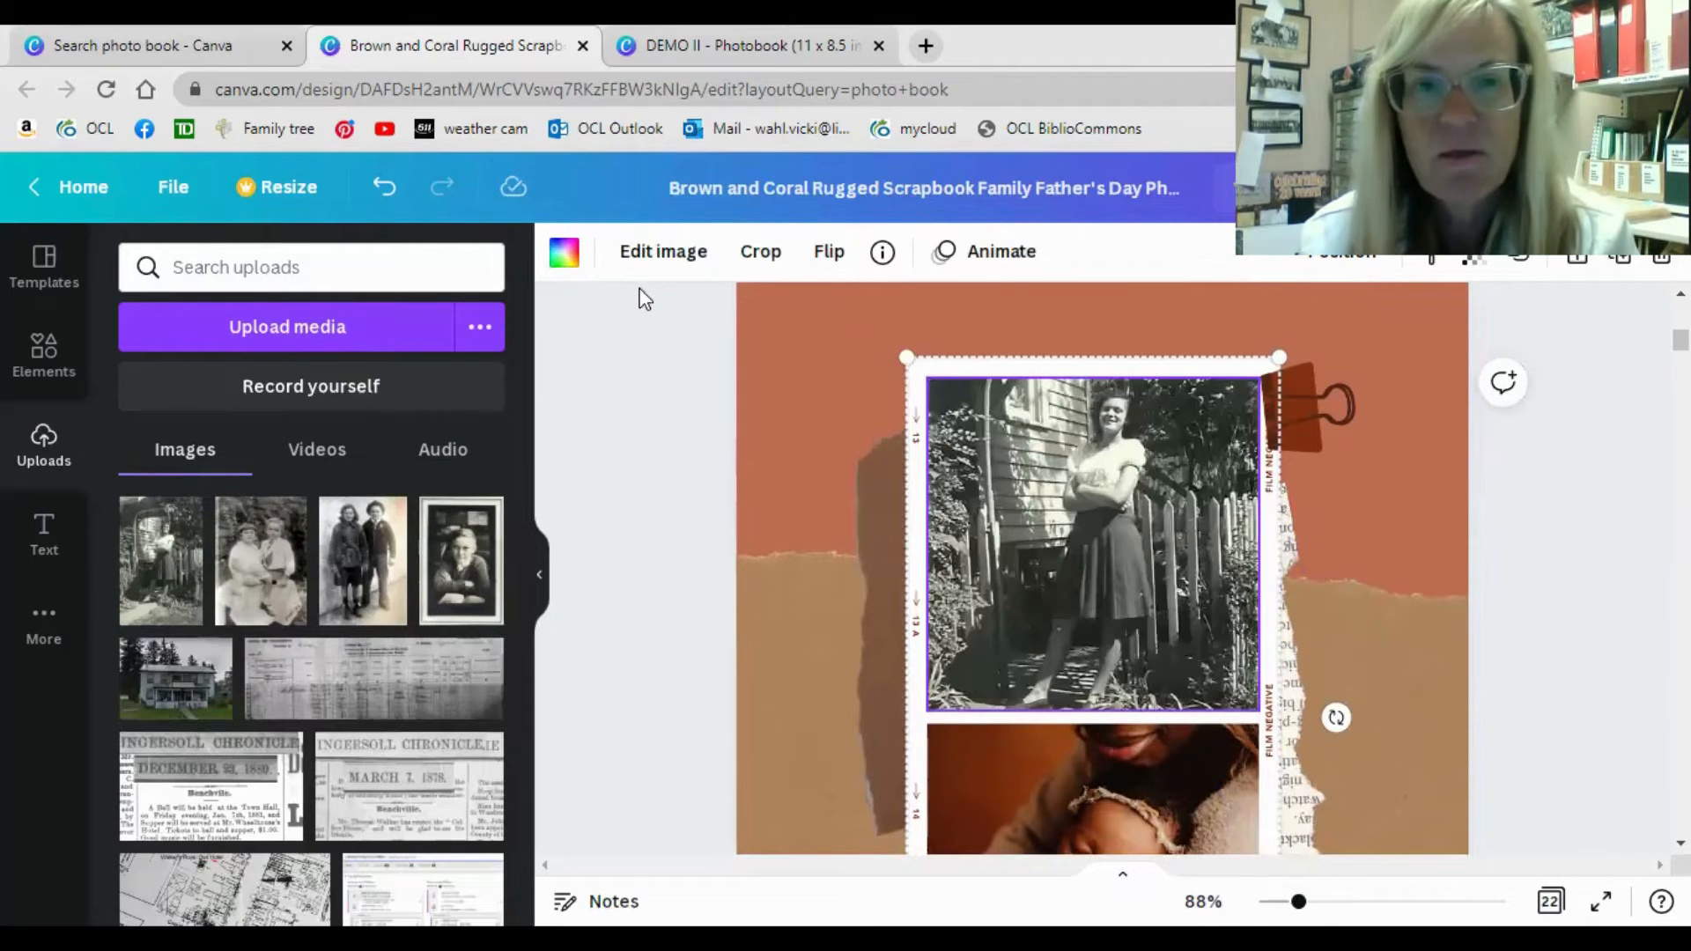
Set the contrast of the woman's photo on page 2 to 37.
{"action": "left_click", "coordinate": [564, 254]}
{"action": "left_click", "coordinate": [633, 254]}
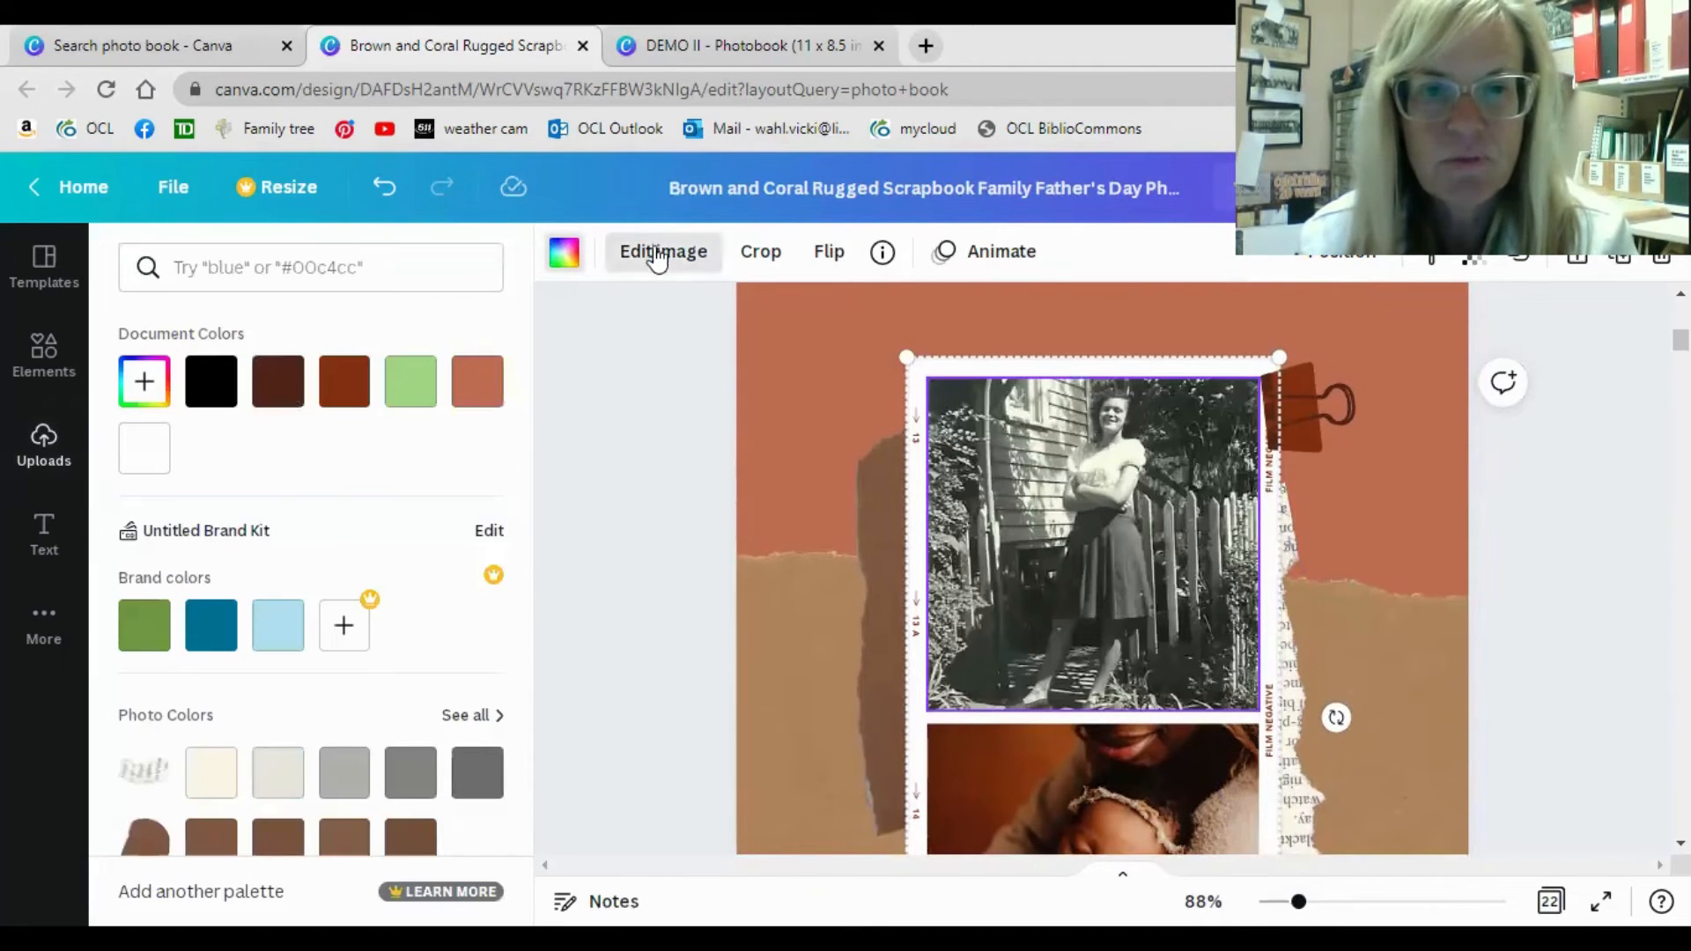
{"action": "scroll", "coordinate": [374, 544], "scroll_direction": "down", "scroll_amount": 2}
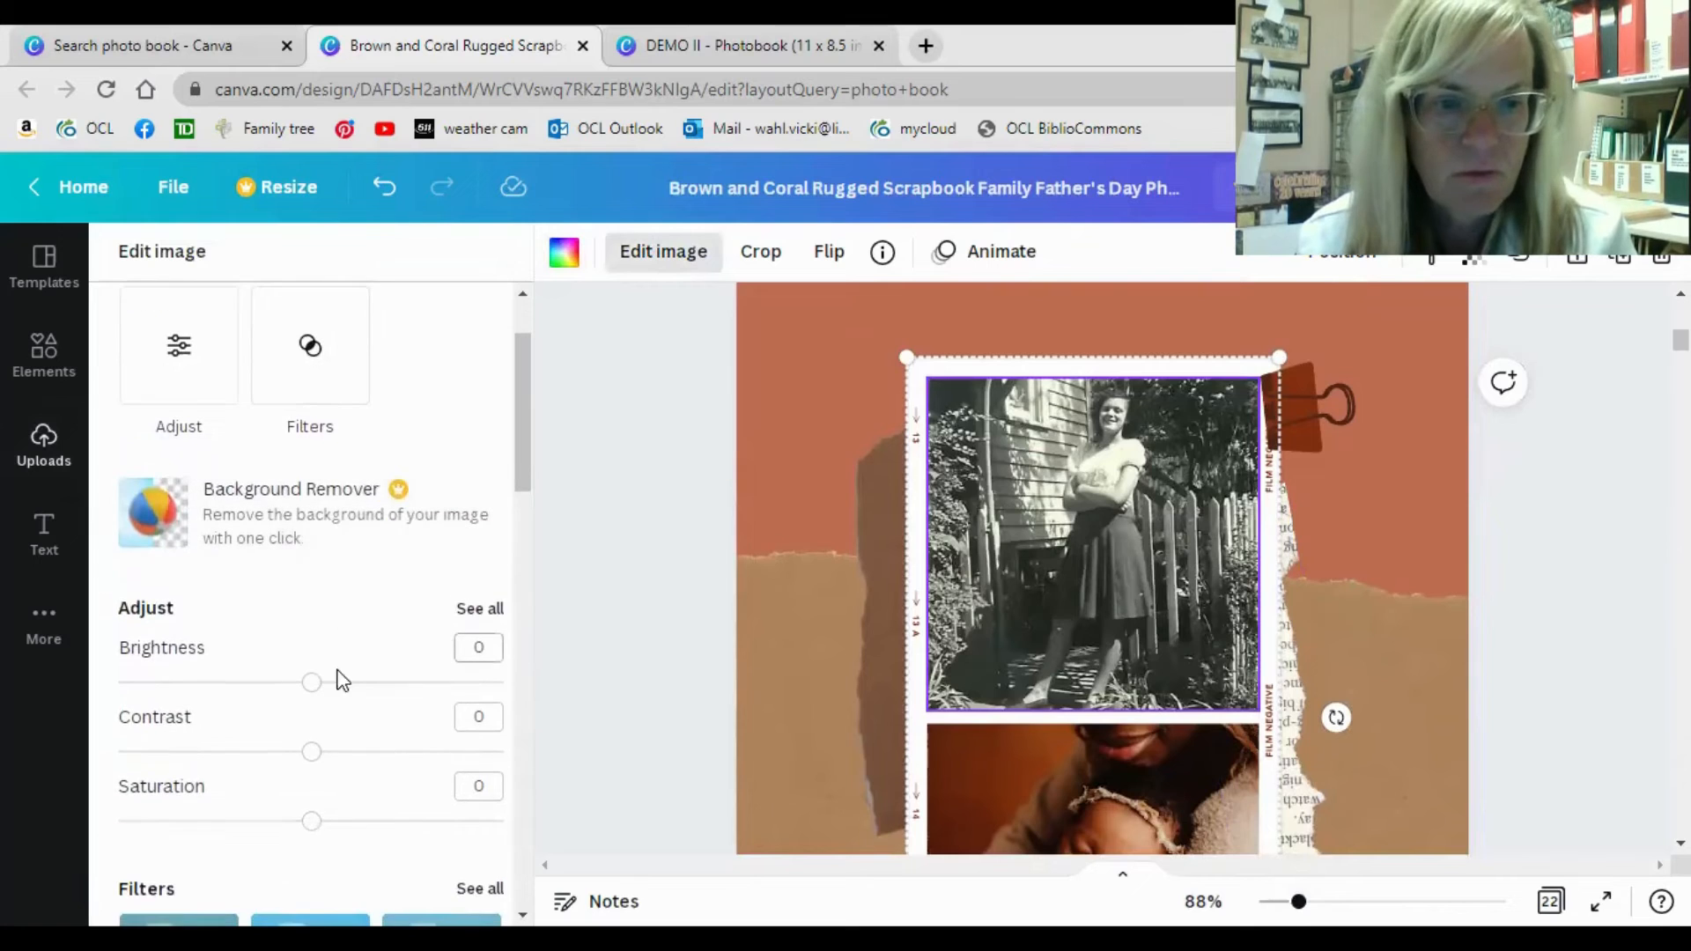
{"action": "left_click_drag", "start_coordinate": [317, 753], "coordinate": [384, 761]}
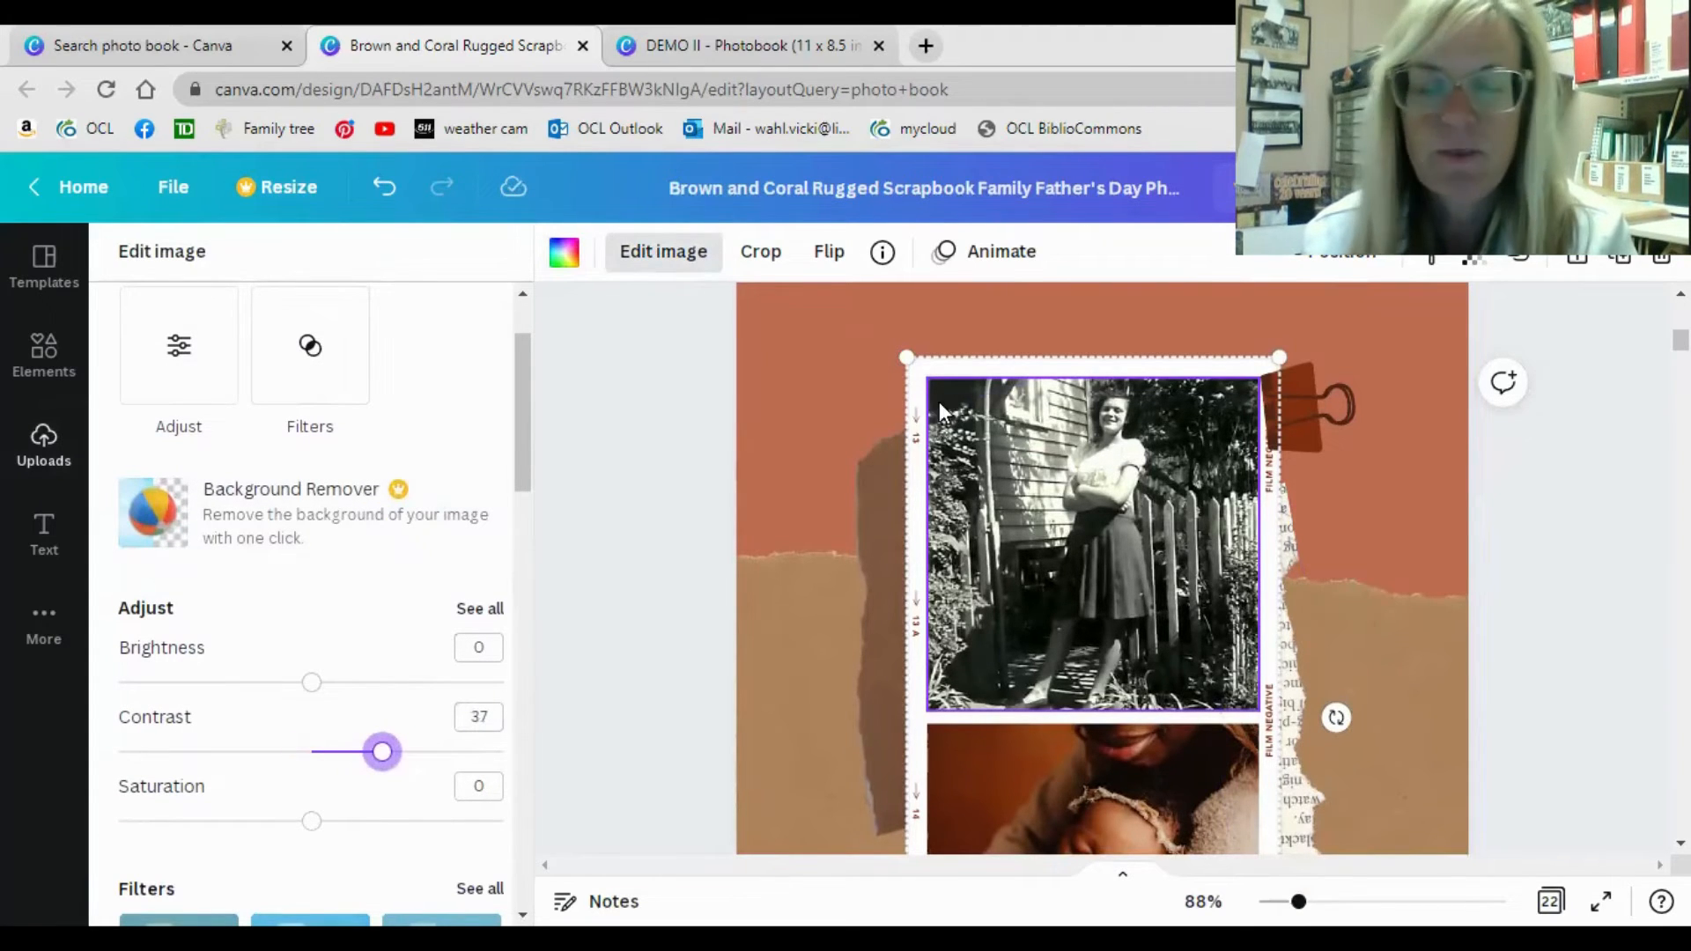
{"action": "left_click", "coordinate": [639, 462]}
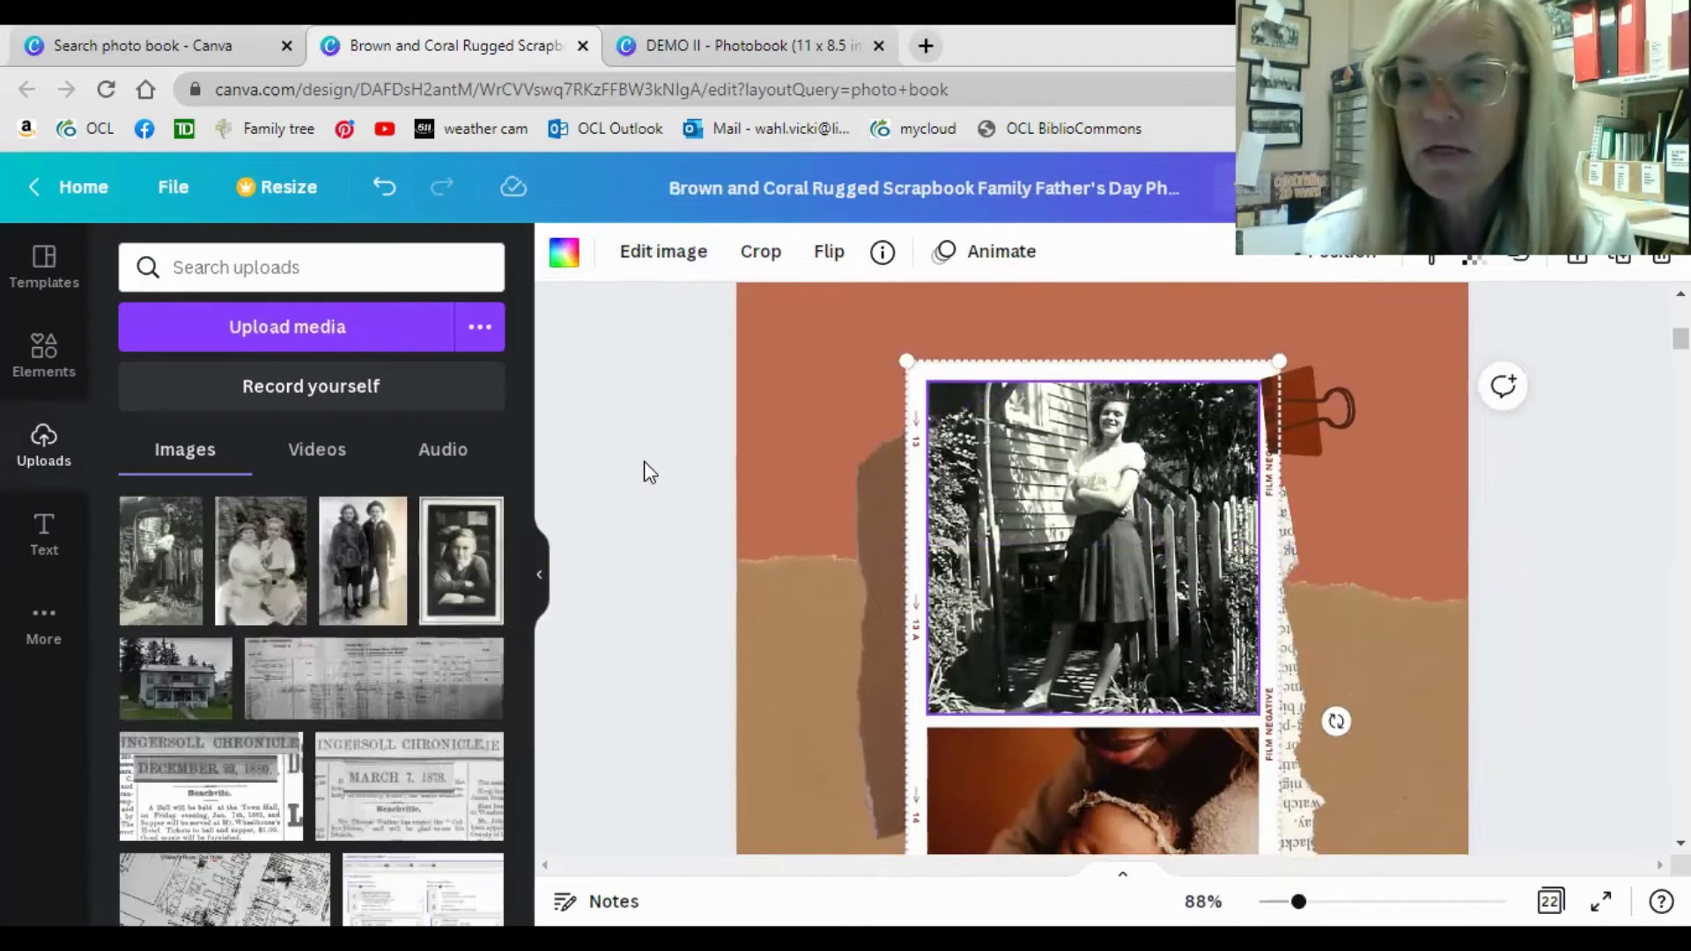
Change the coral background of the cover page to black.
{"action": "scroll", "coordinate": [646, 473], "scroll_direction": "up", "scroll_amount": 10}
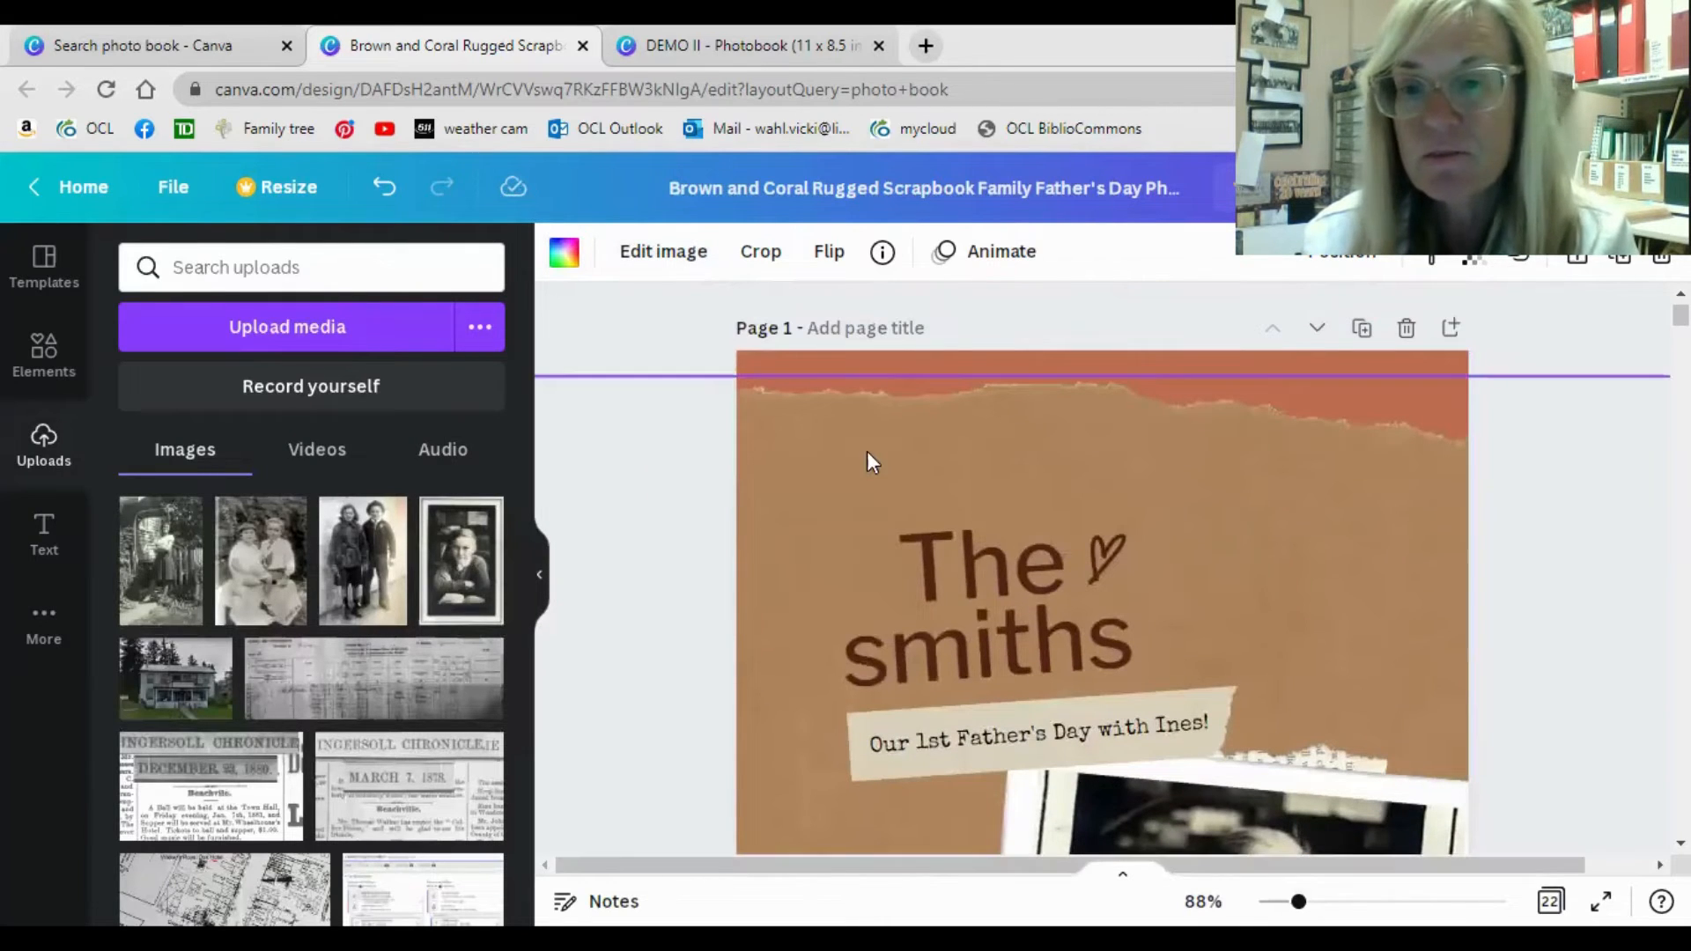
{"action": "left_click", "coordinate": [895, 362]}
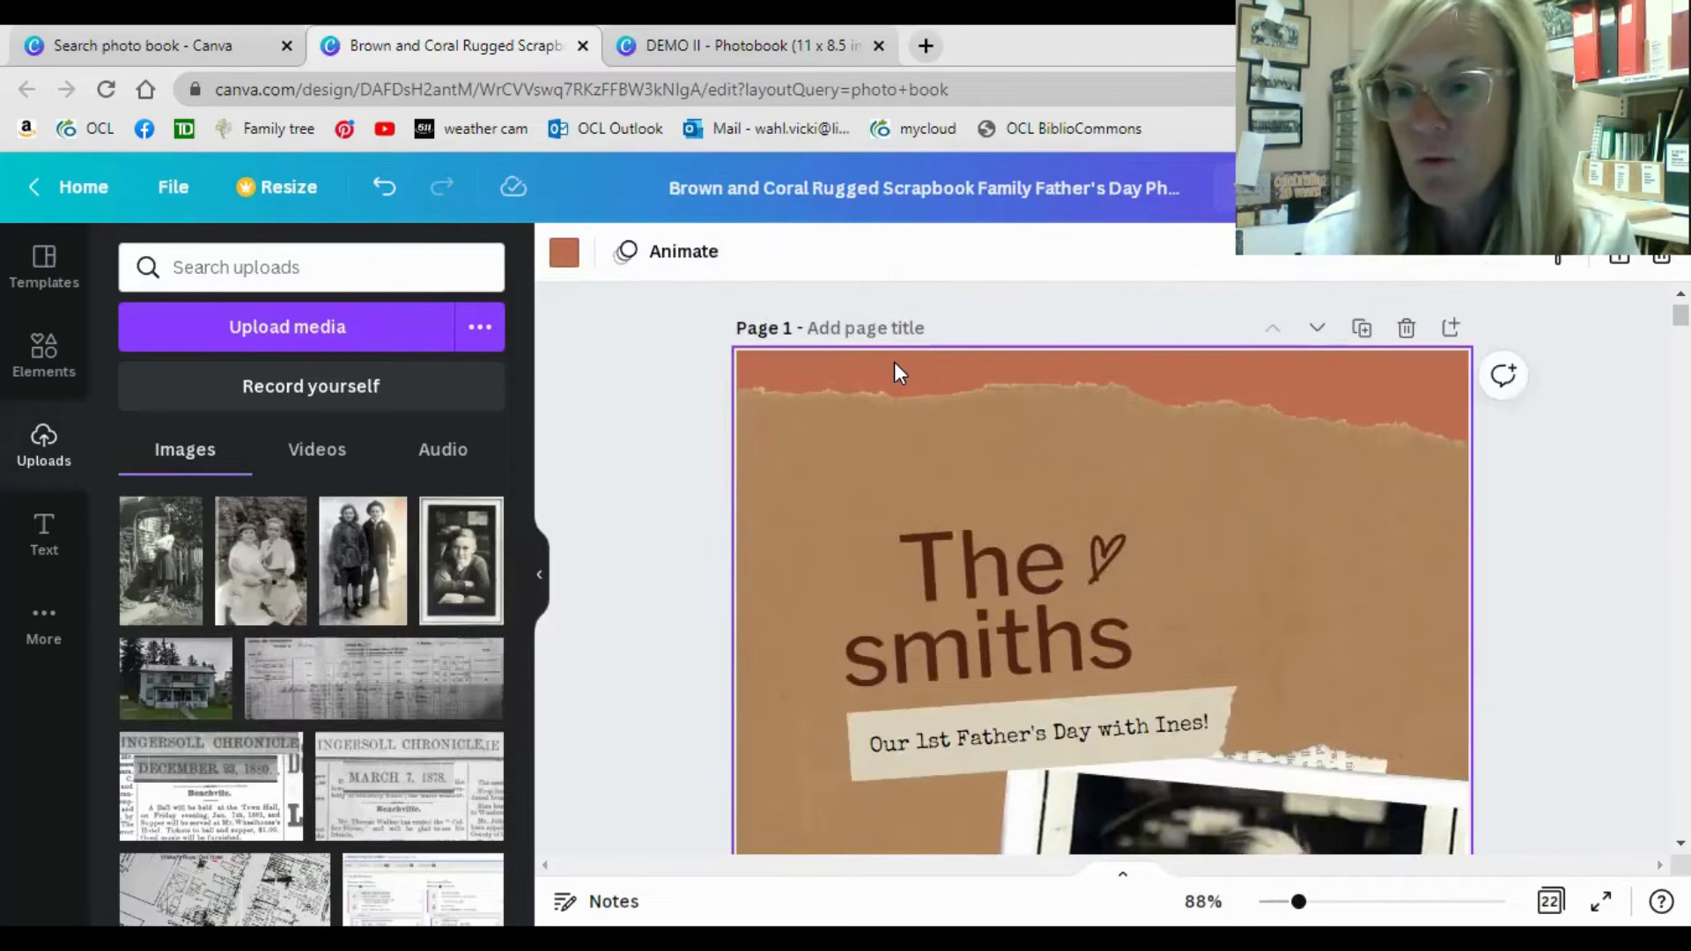
{"action": "left_click", "coordinate": [565, 254]}
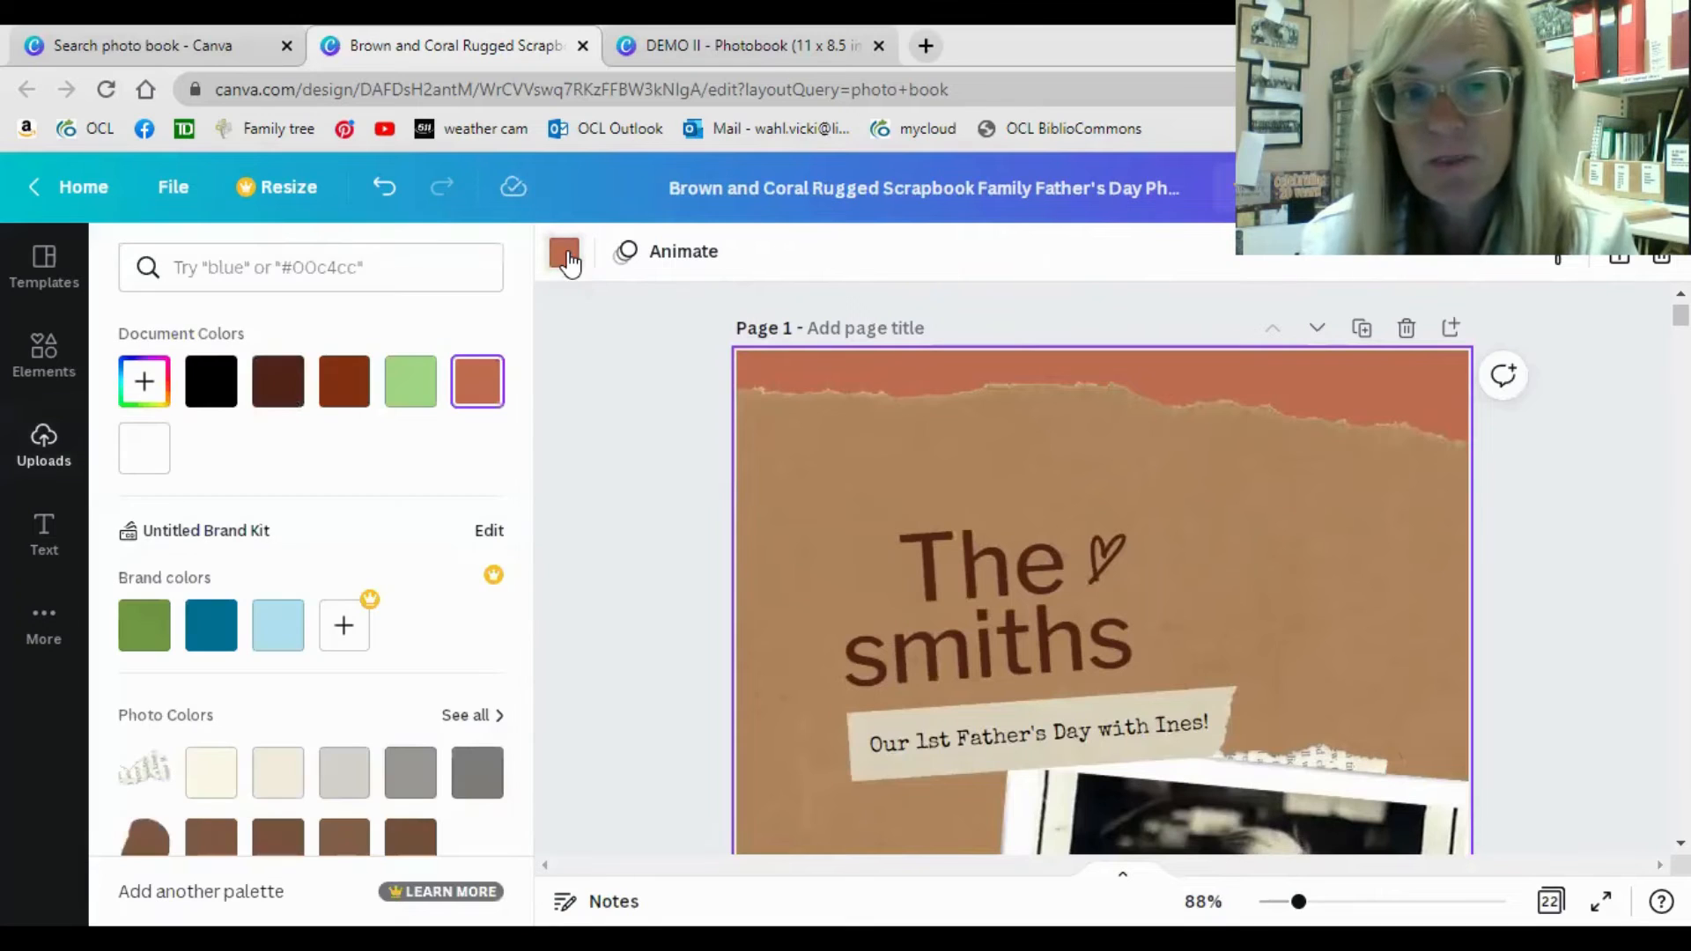
{"action": "left_click", "coordinate": [222, 408]}
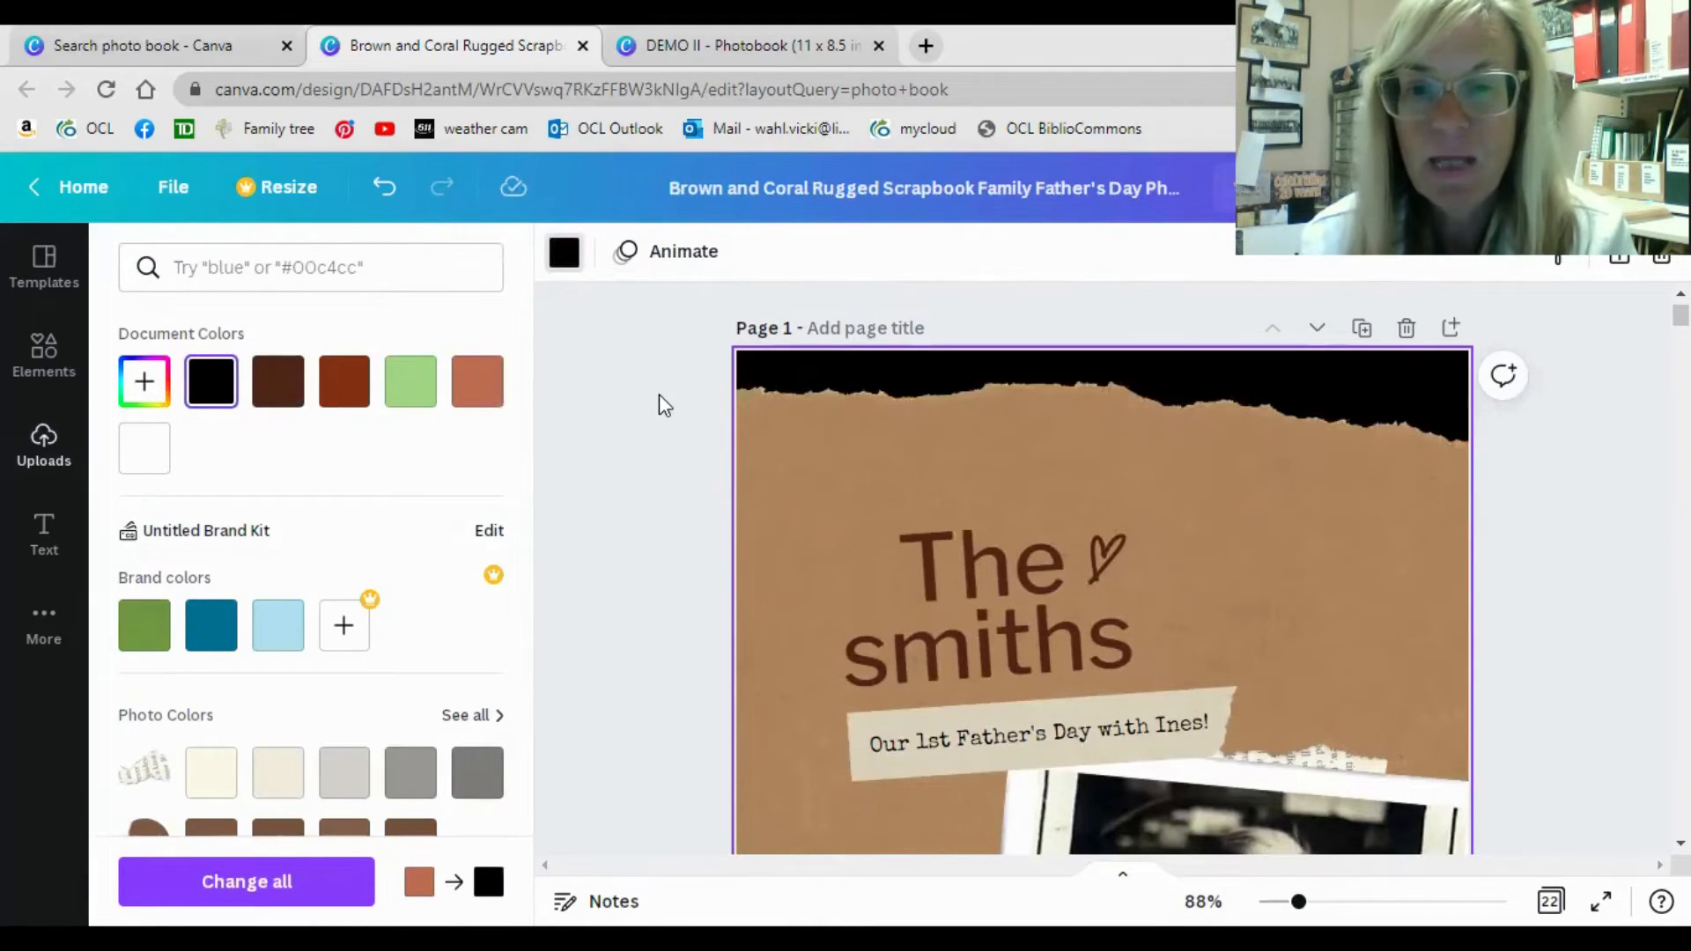
Change the coral background of page 2 to black.
{"action": "scroll", "coordinate": [657, 394], "scroll_direction": "down", "scroll_amount": 6}
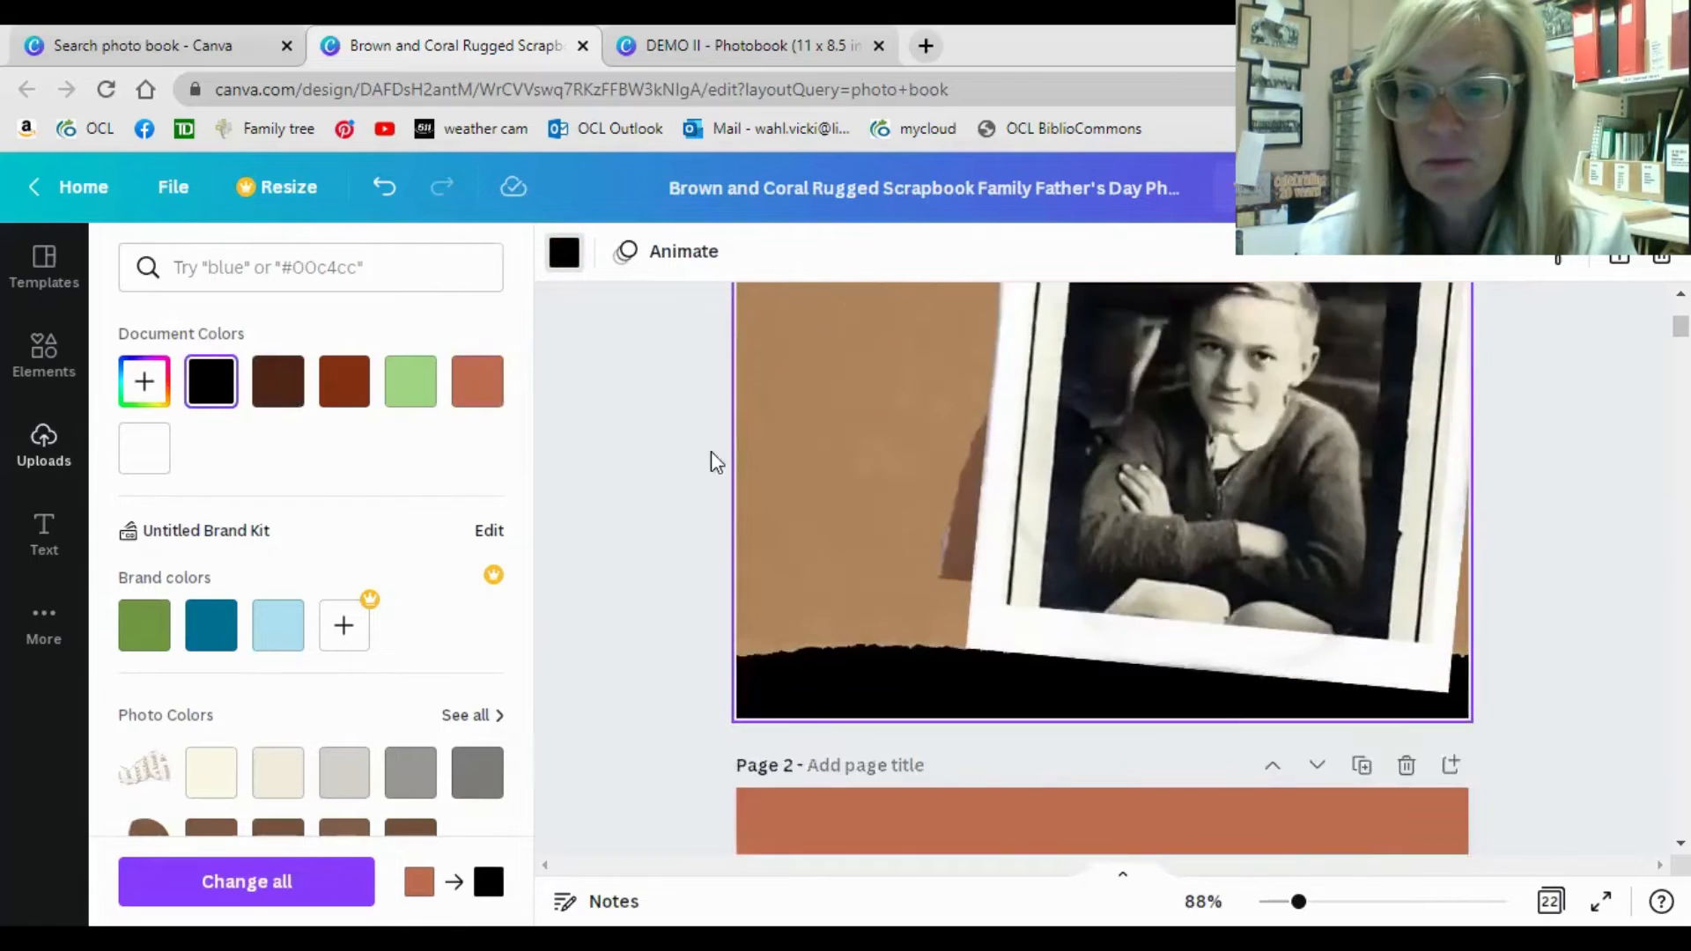
{"action": "scroll", "coordinate": [912, 507], "scroll_direction": "down", "scroll_amount": 3}
{"action": "left_click", "coordinate": [855, 507]}
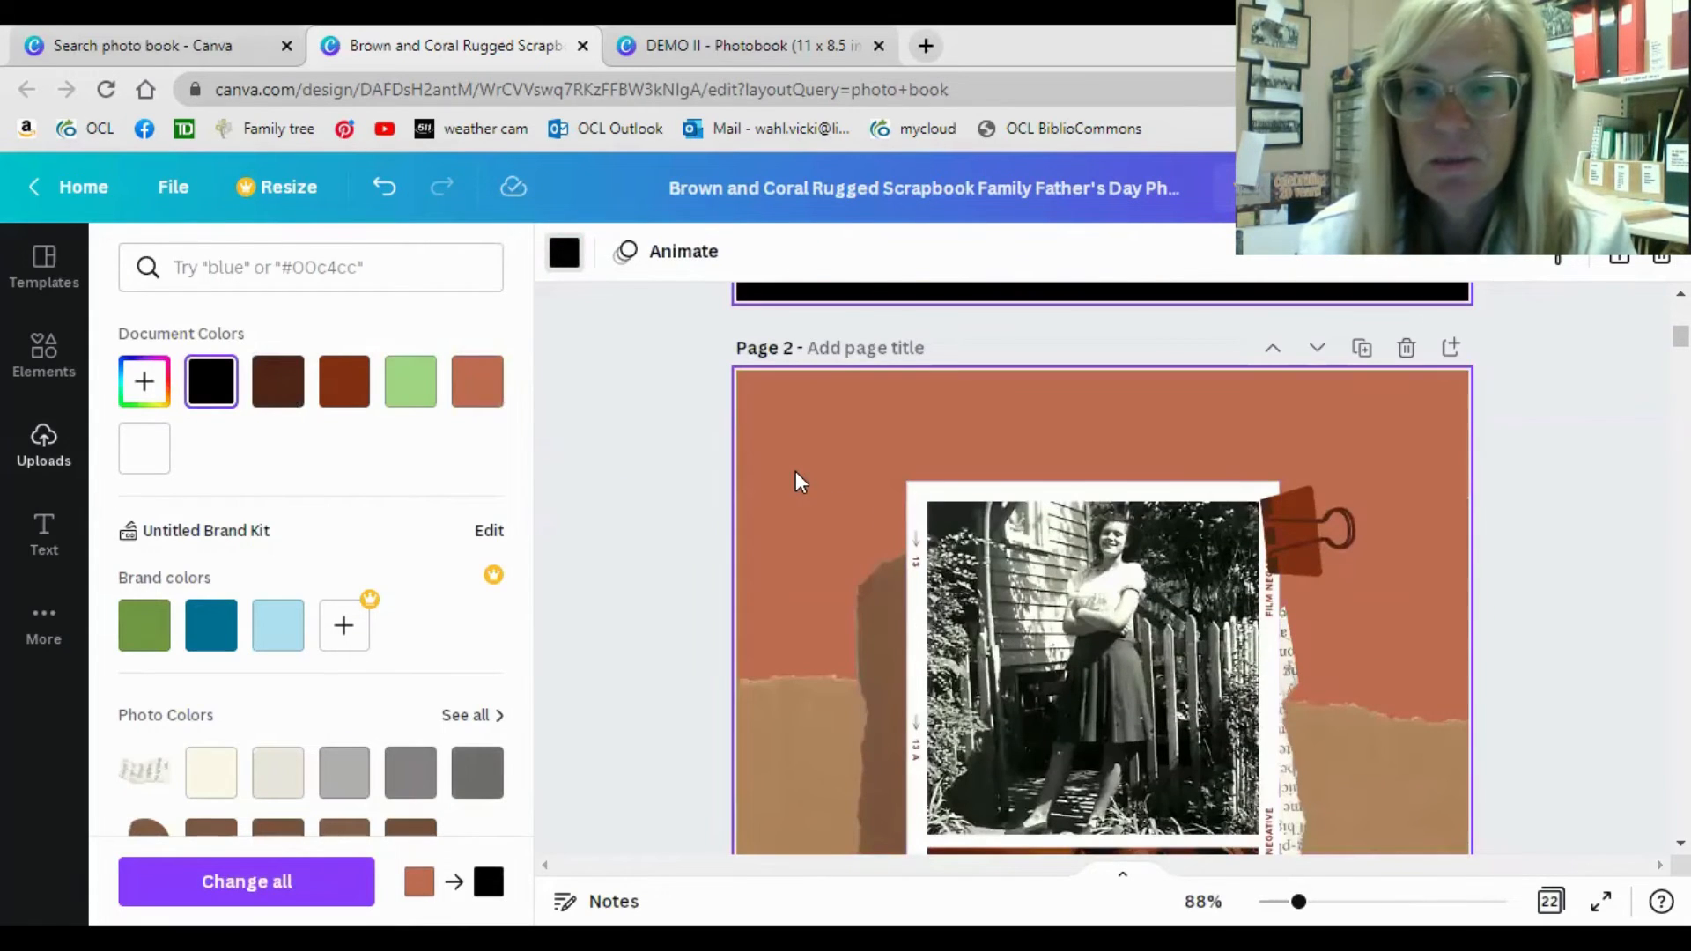
{"action": "left_click", "coordinate": [564, 253]}
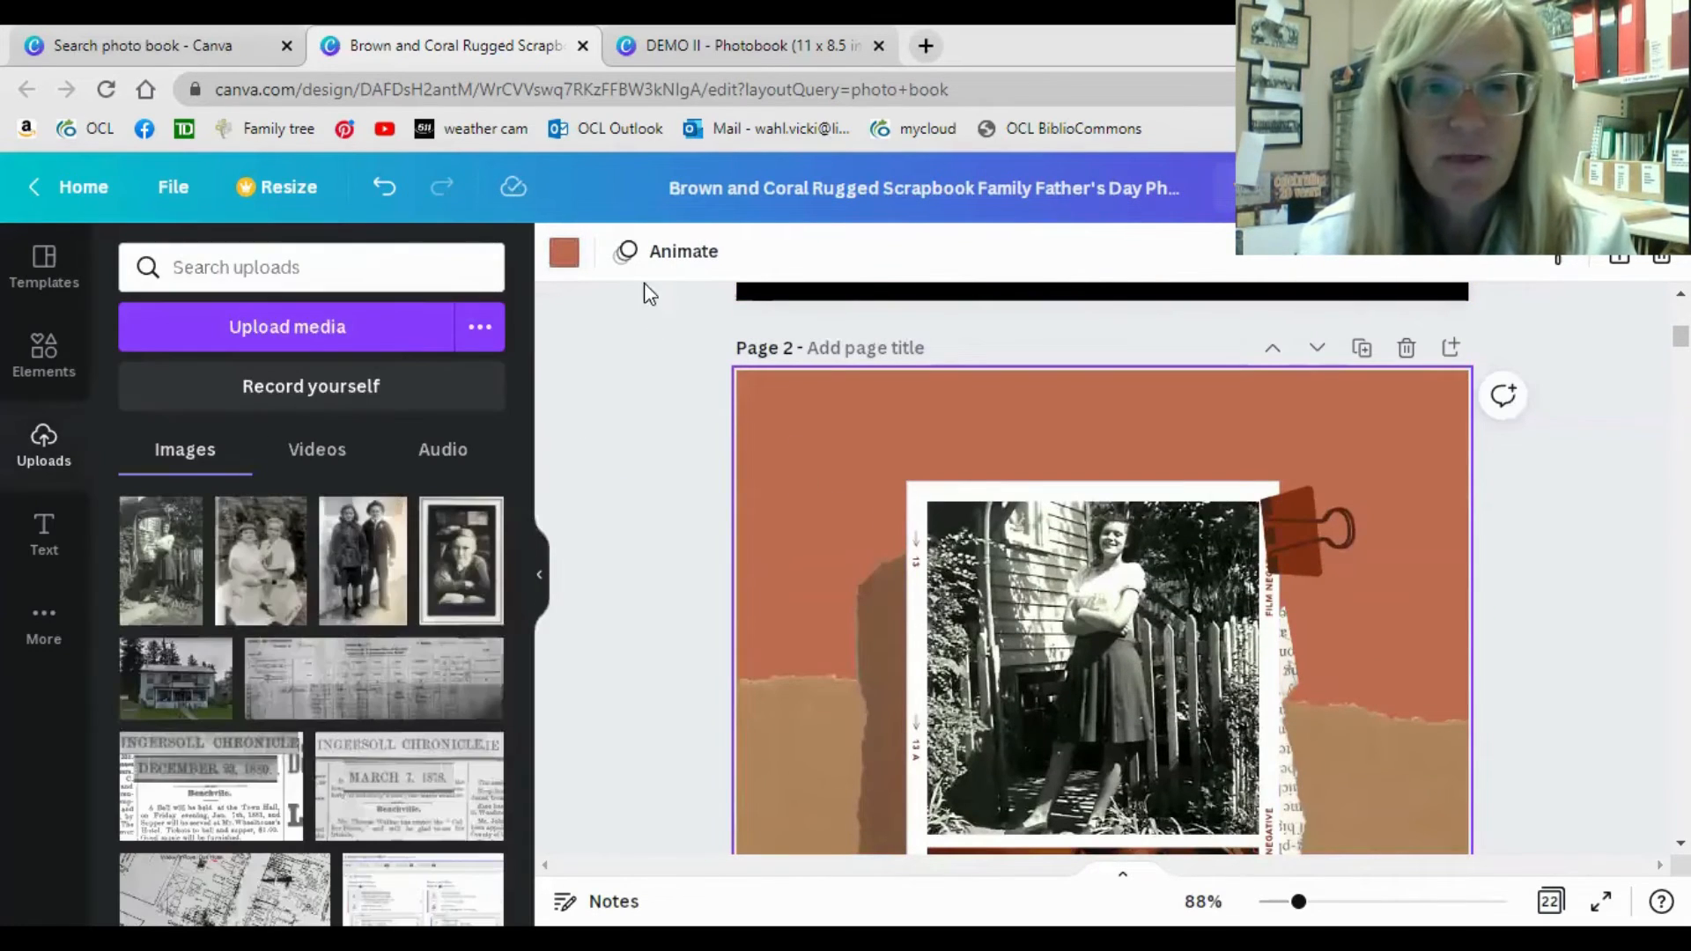
{"action": "left_click", "coordinate": [563, 253]}
{"action": "left_click", "coordinate": [211, 381]}
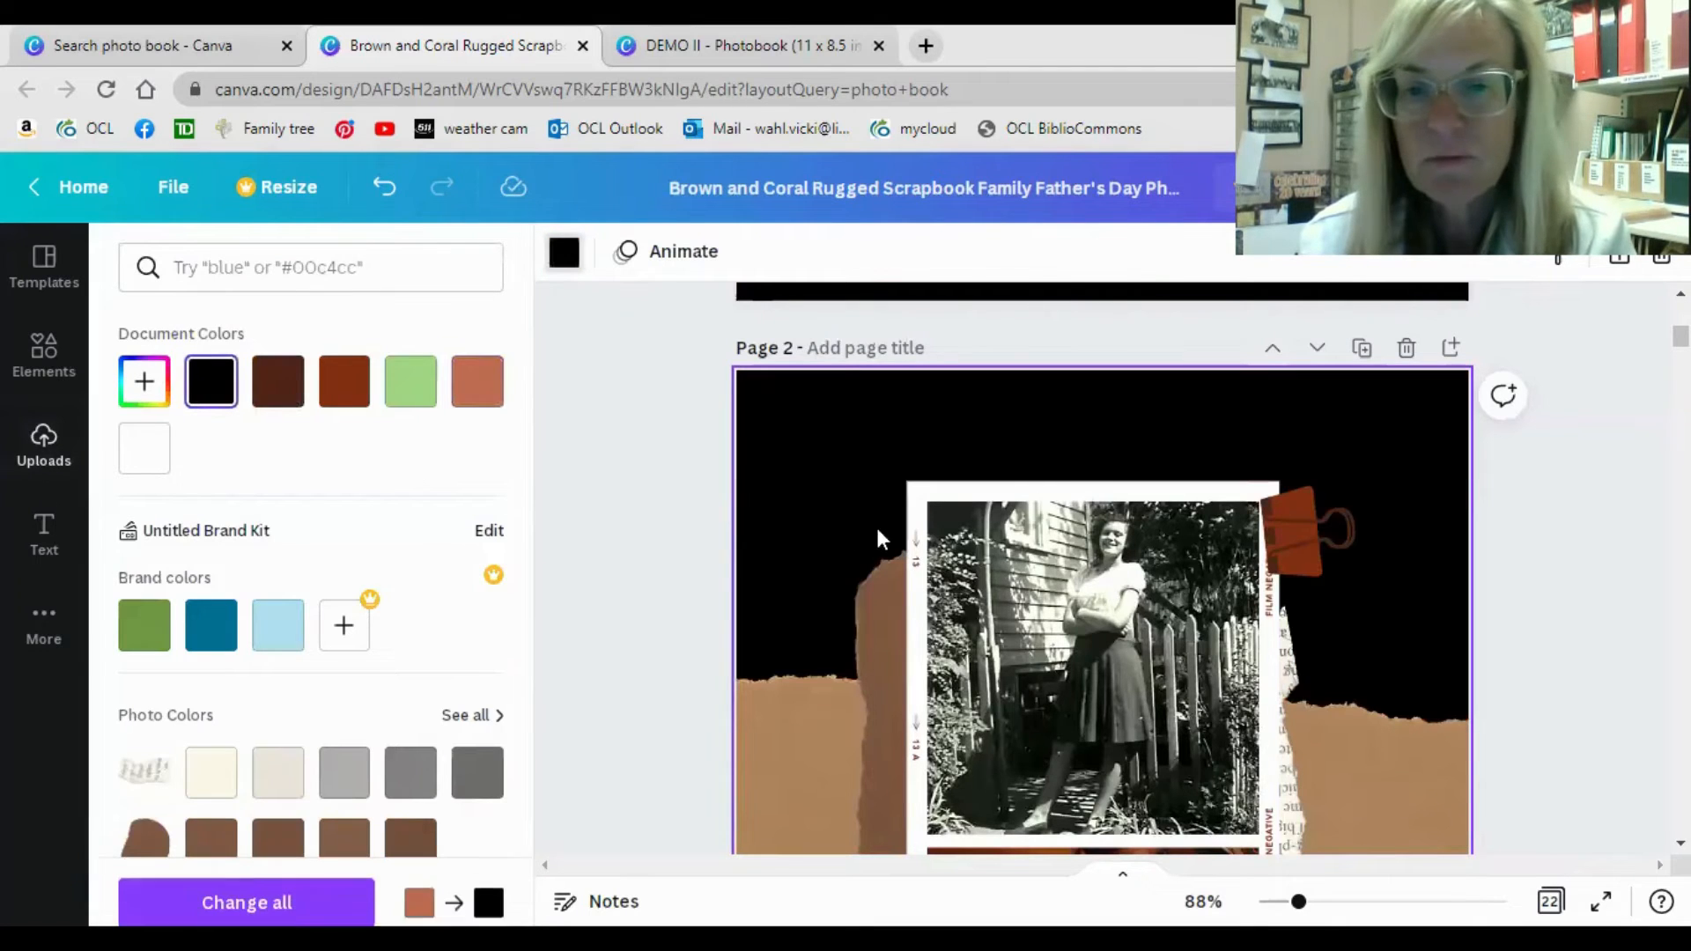
Review the edited cover and page 2, and examine the file types available for downloading the design.
{"action": "scroll", "coordinate": [683, 542], "scroll_direction": "down", "scroll_amount": 5}
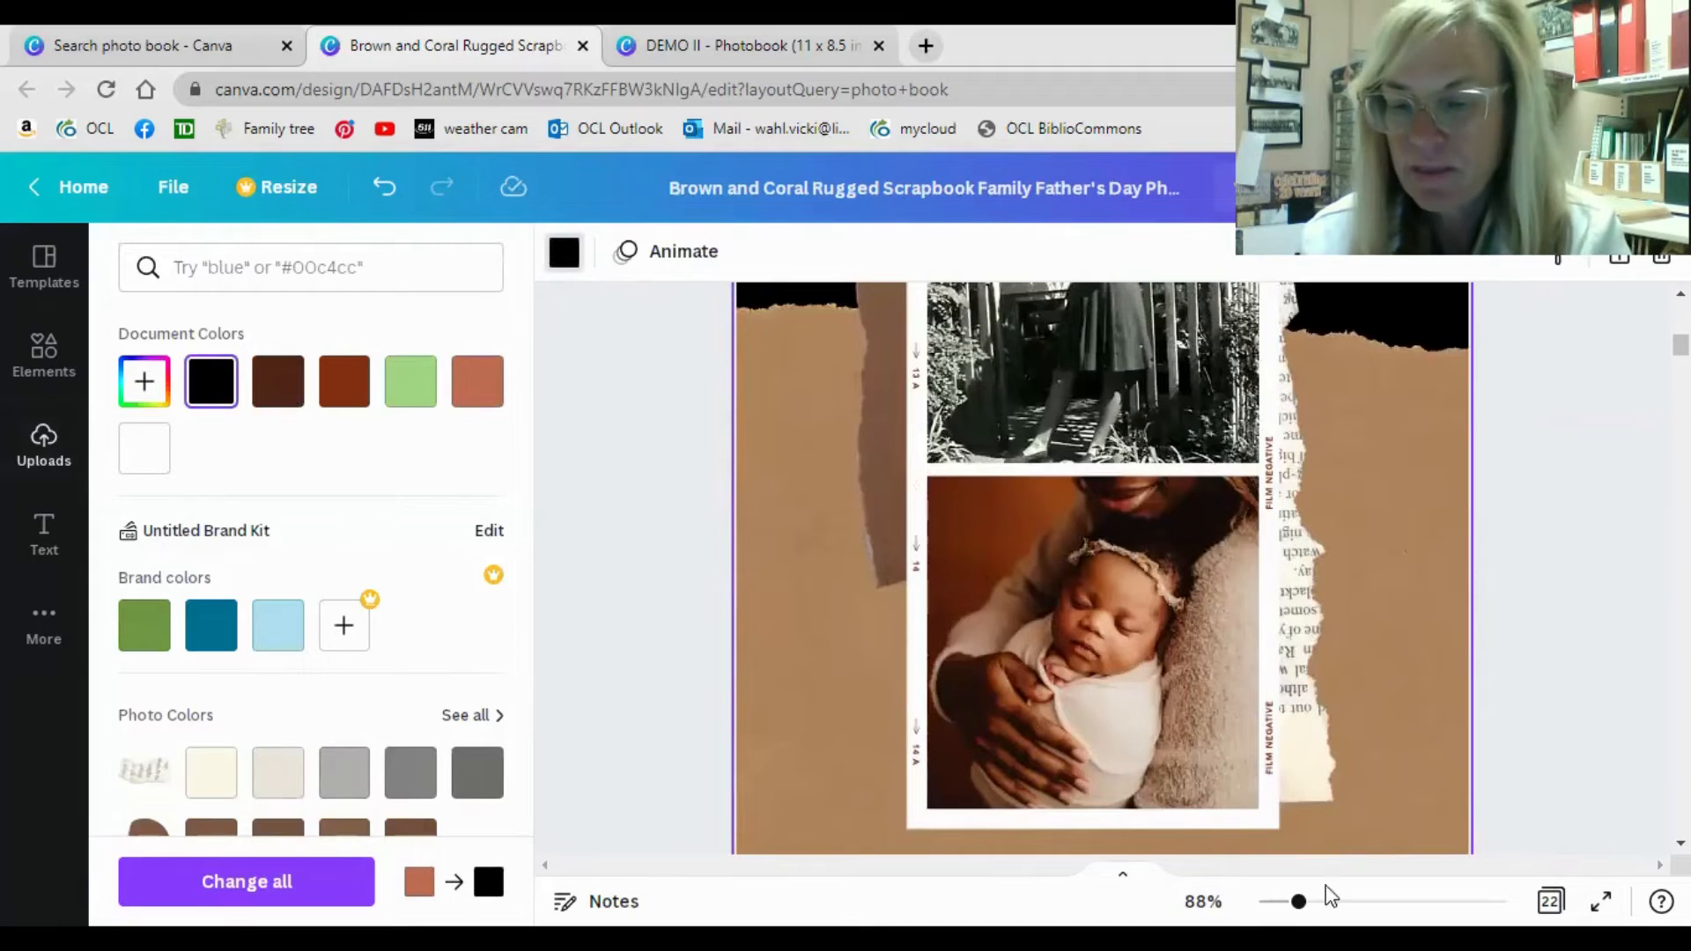
{"action": "left_click_drag", "start_coordinate": [1298, 901], "coordinate": [1269, 902]}
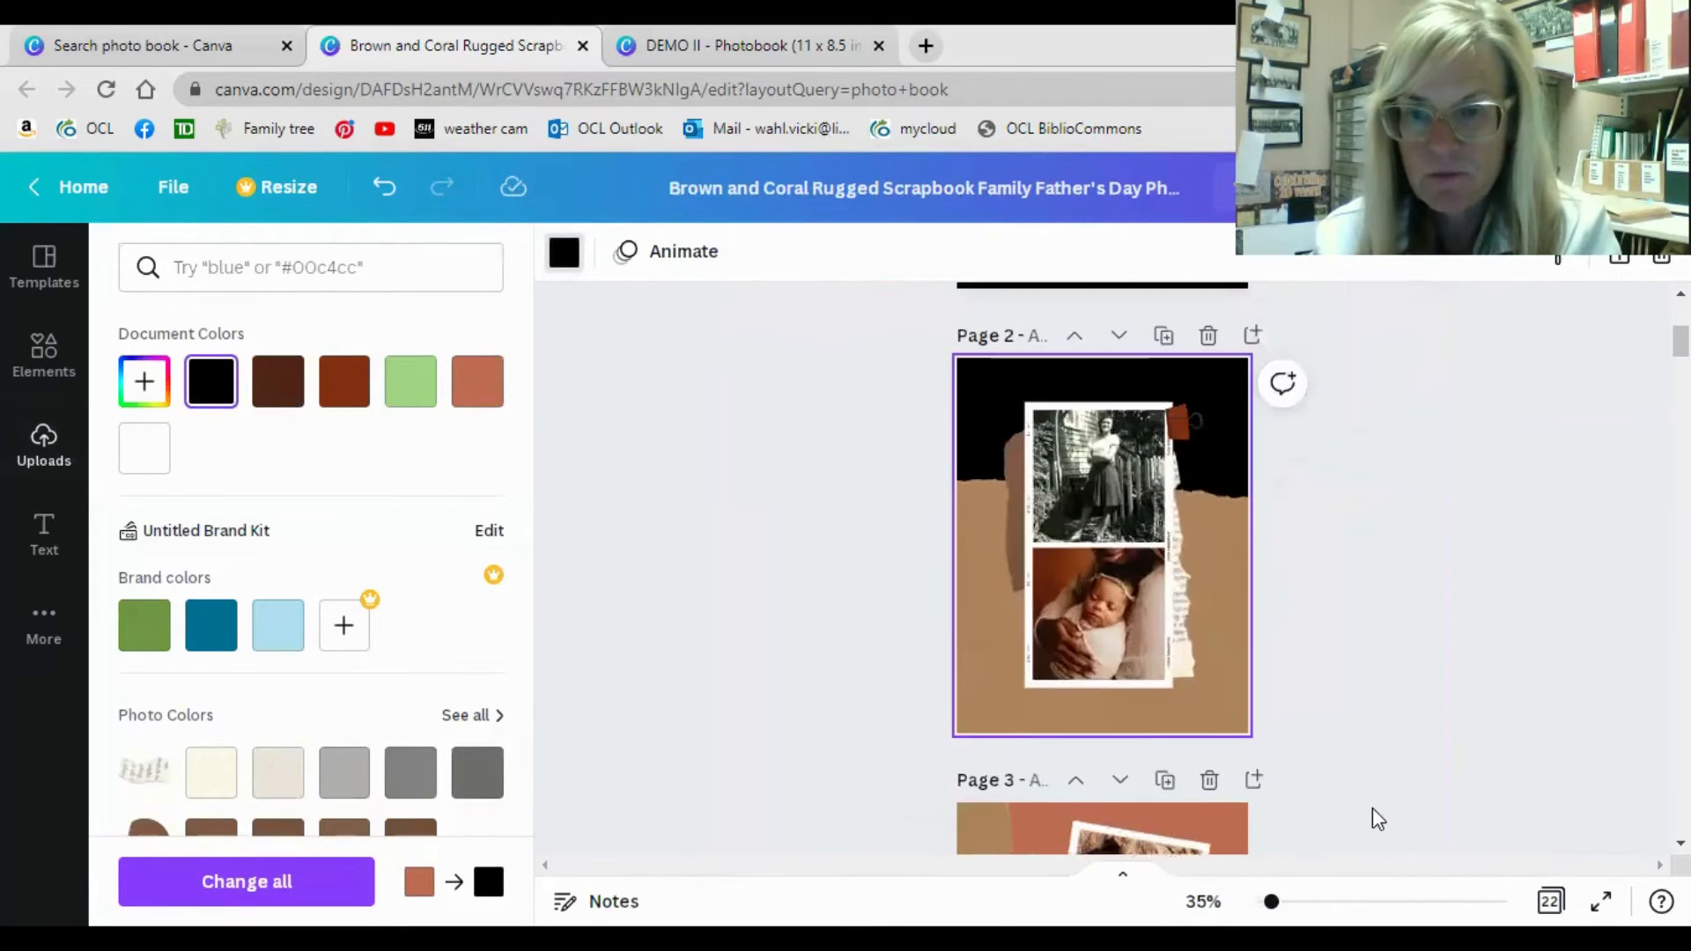
{"action": "scroll", "coordinate": [1371, 806], "scroll_direction": "up", "scroll_amount": 5}
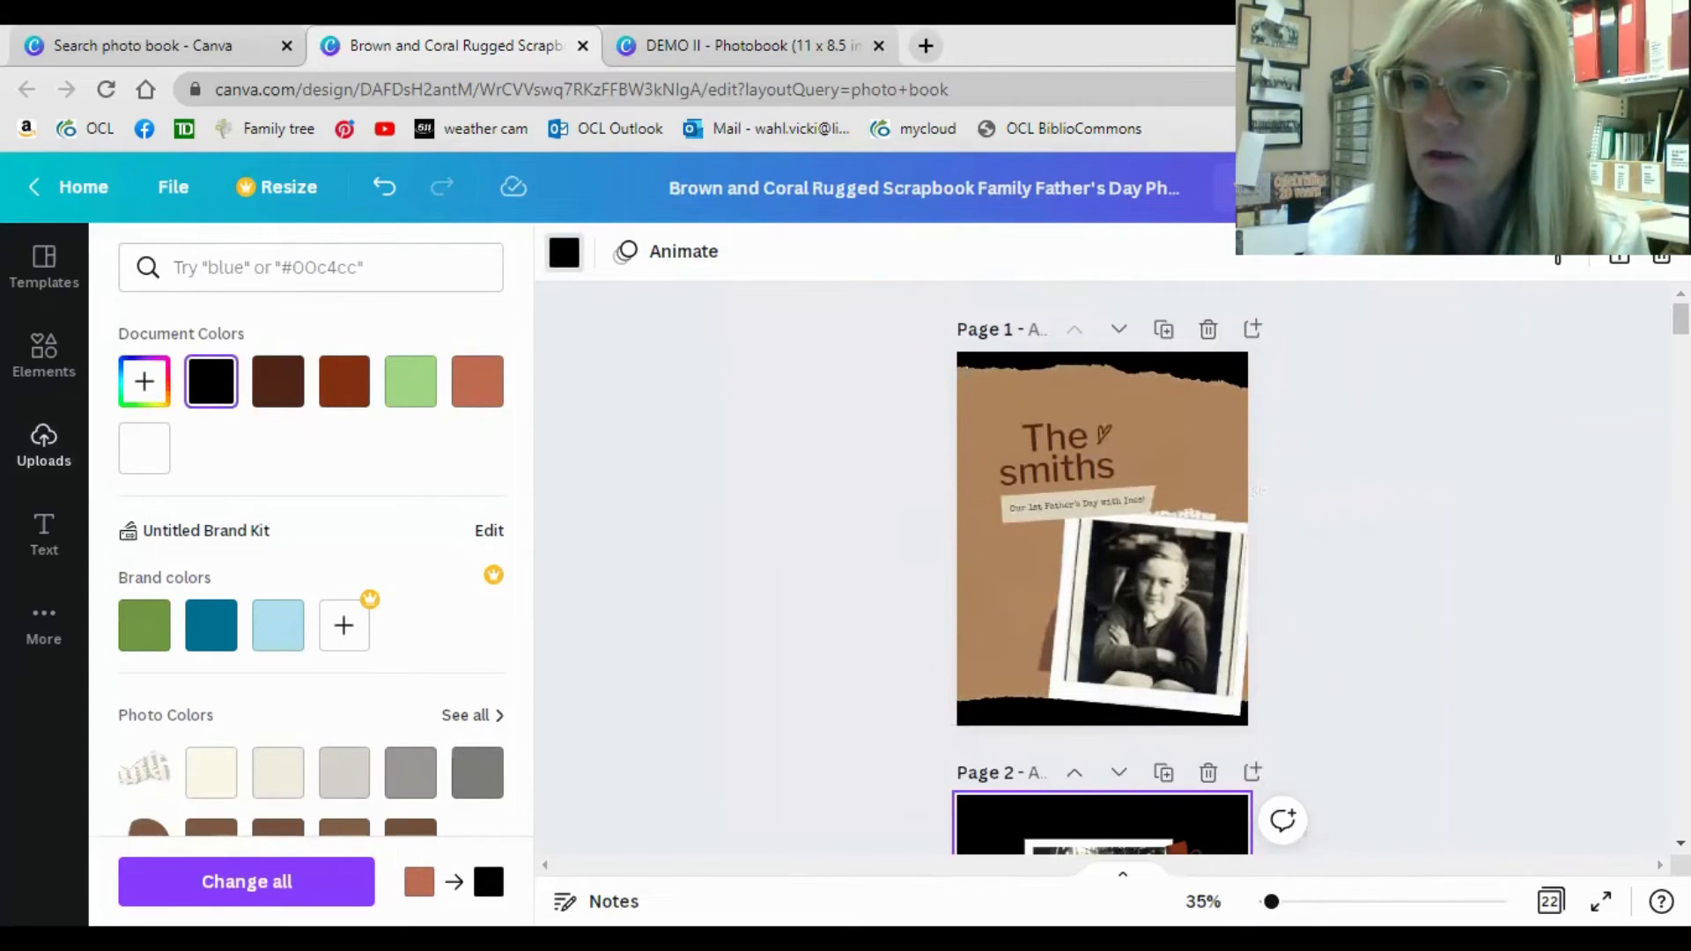
{"action": "left_click", "coordinate": [1616, 186]}
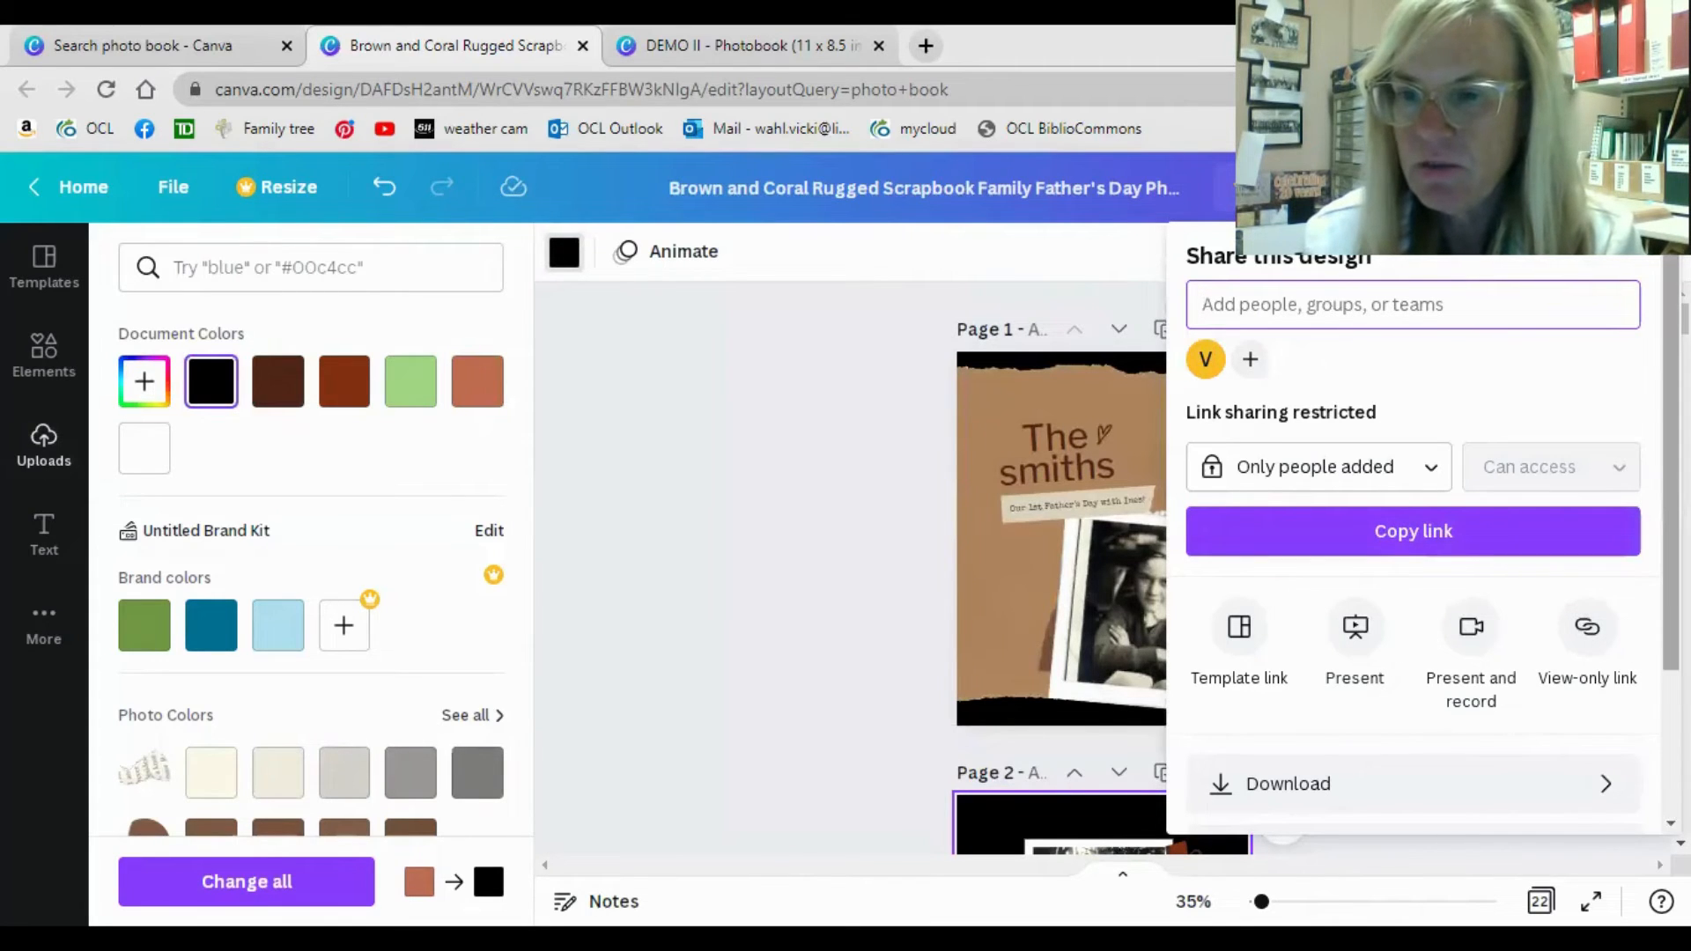
{"action": "scroll", "coordinate": [1432, 529], "scroll_direction": "down", "scroll_amount": 3}
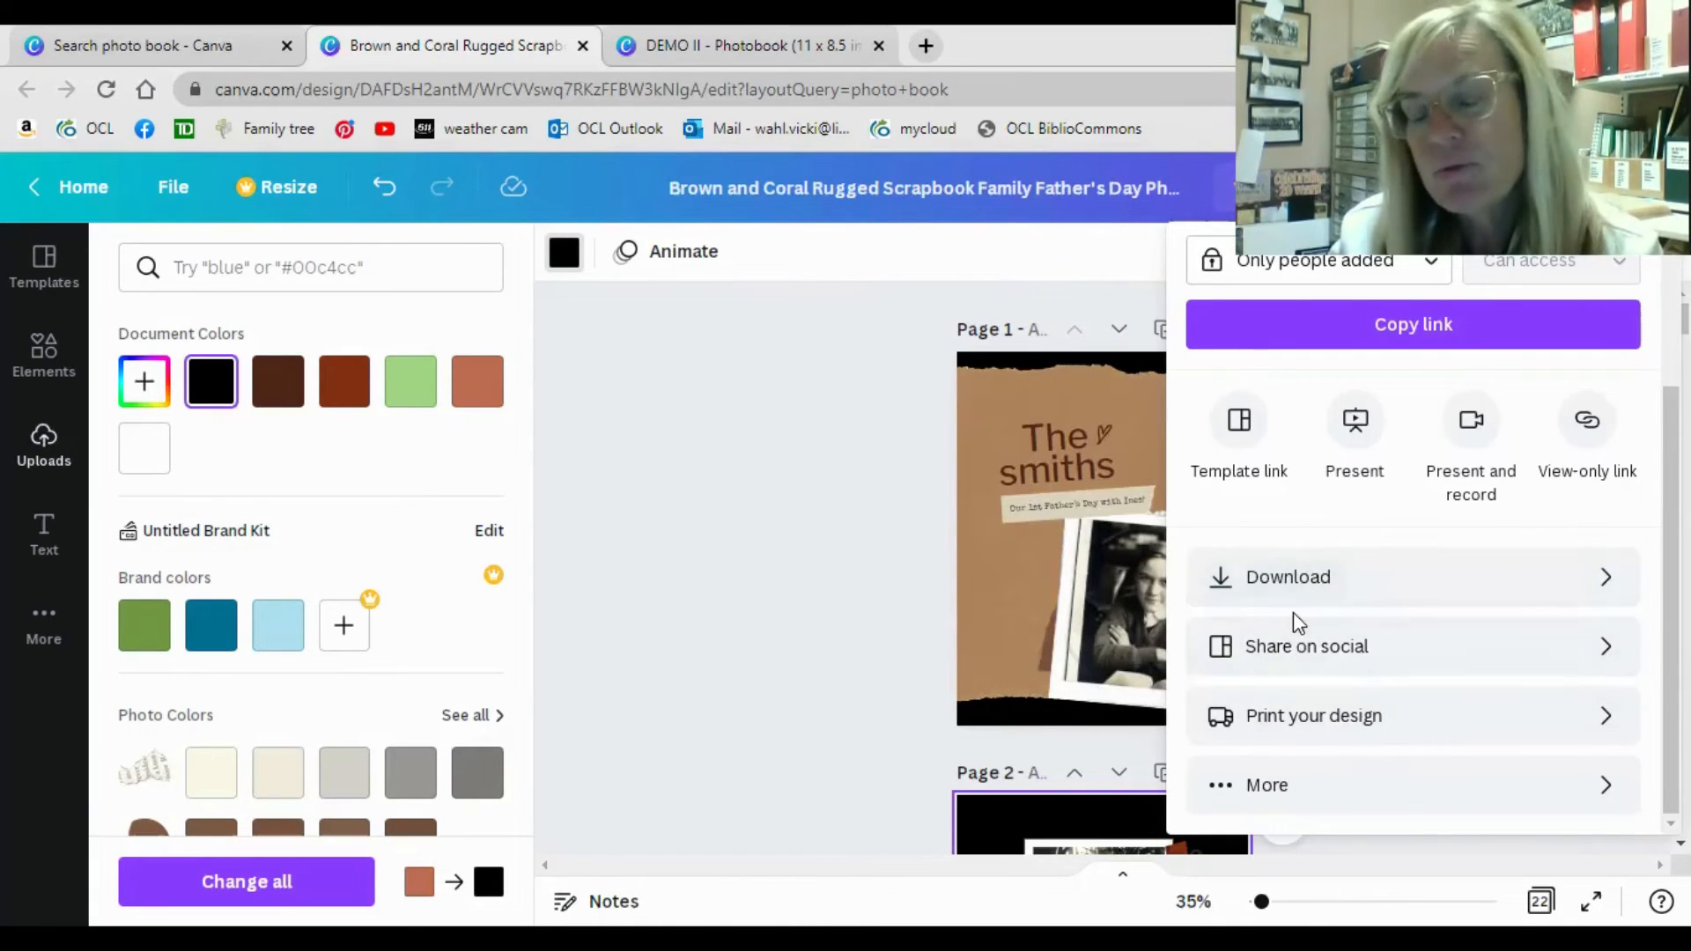
{"action": "left_click", "coordinate": [1293, 579]}
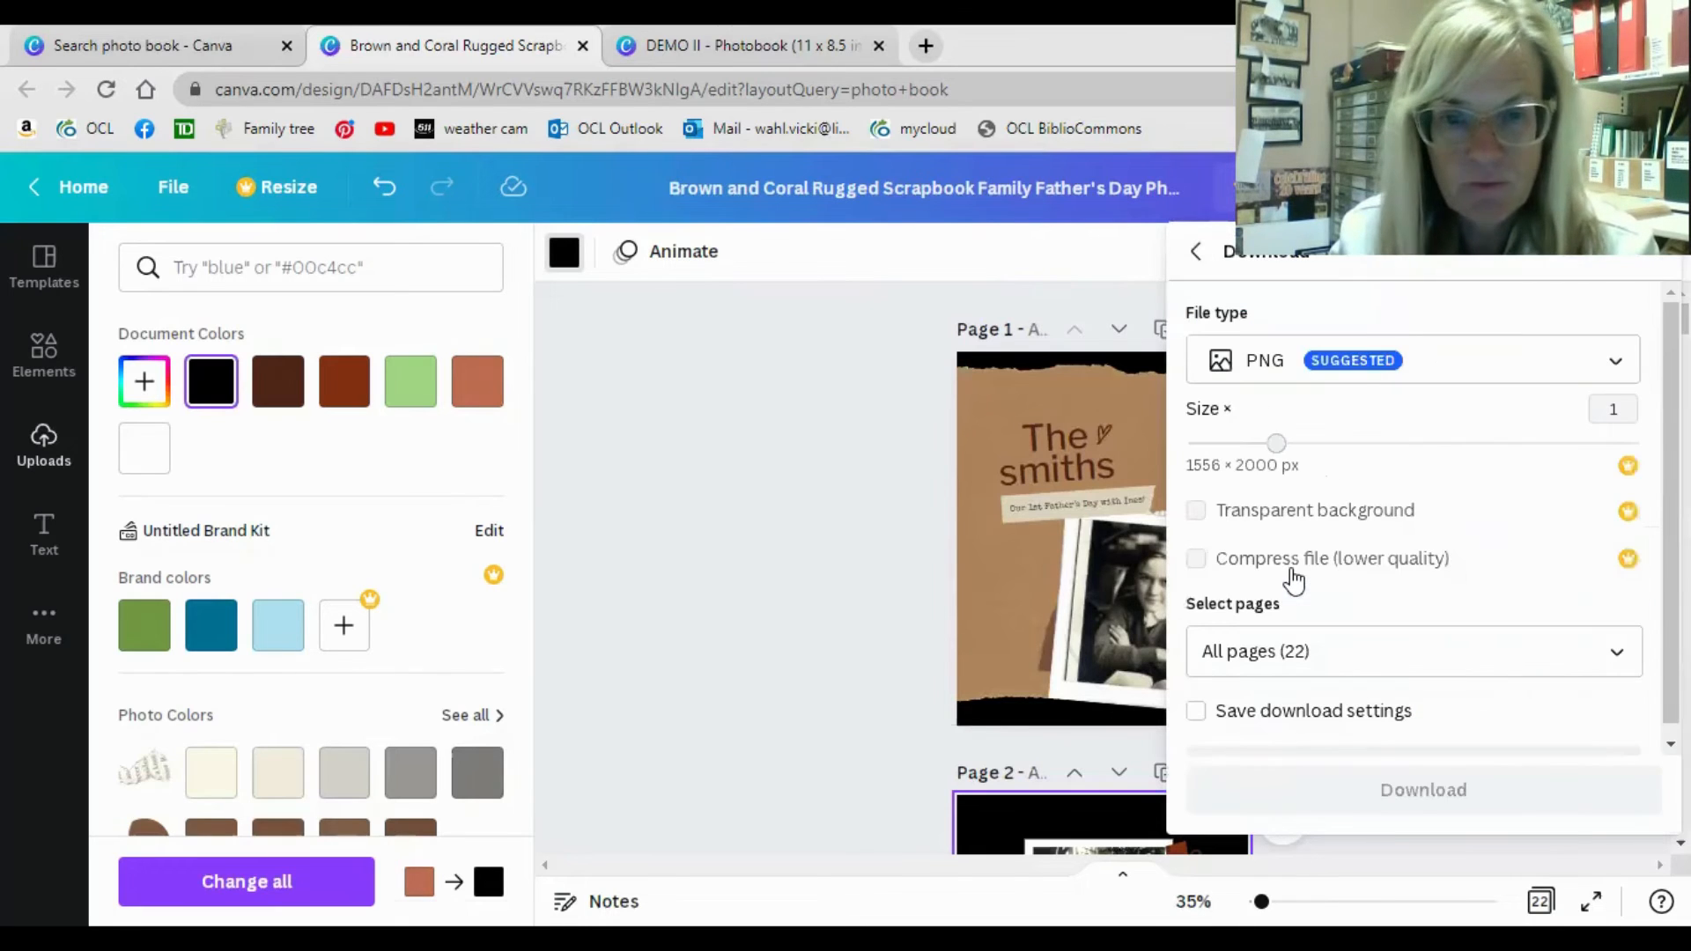
{"action": "left_click", "coordinate": [1310, 376]}
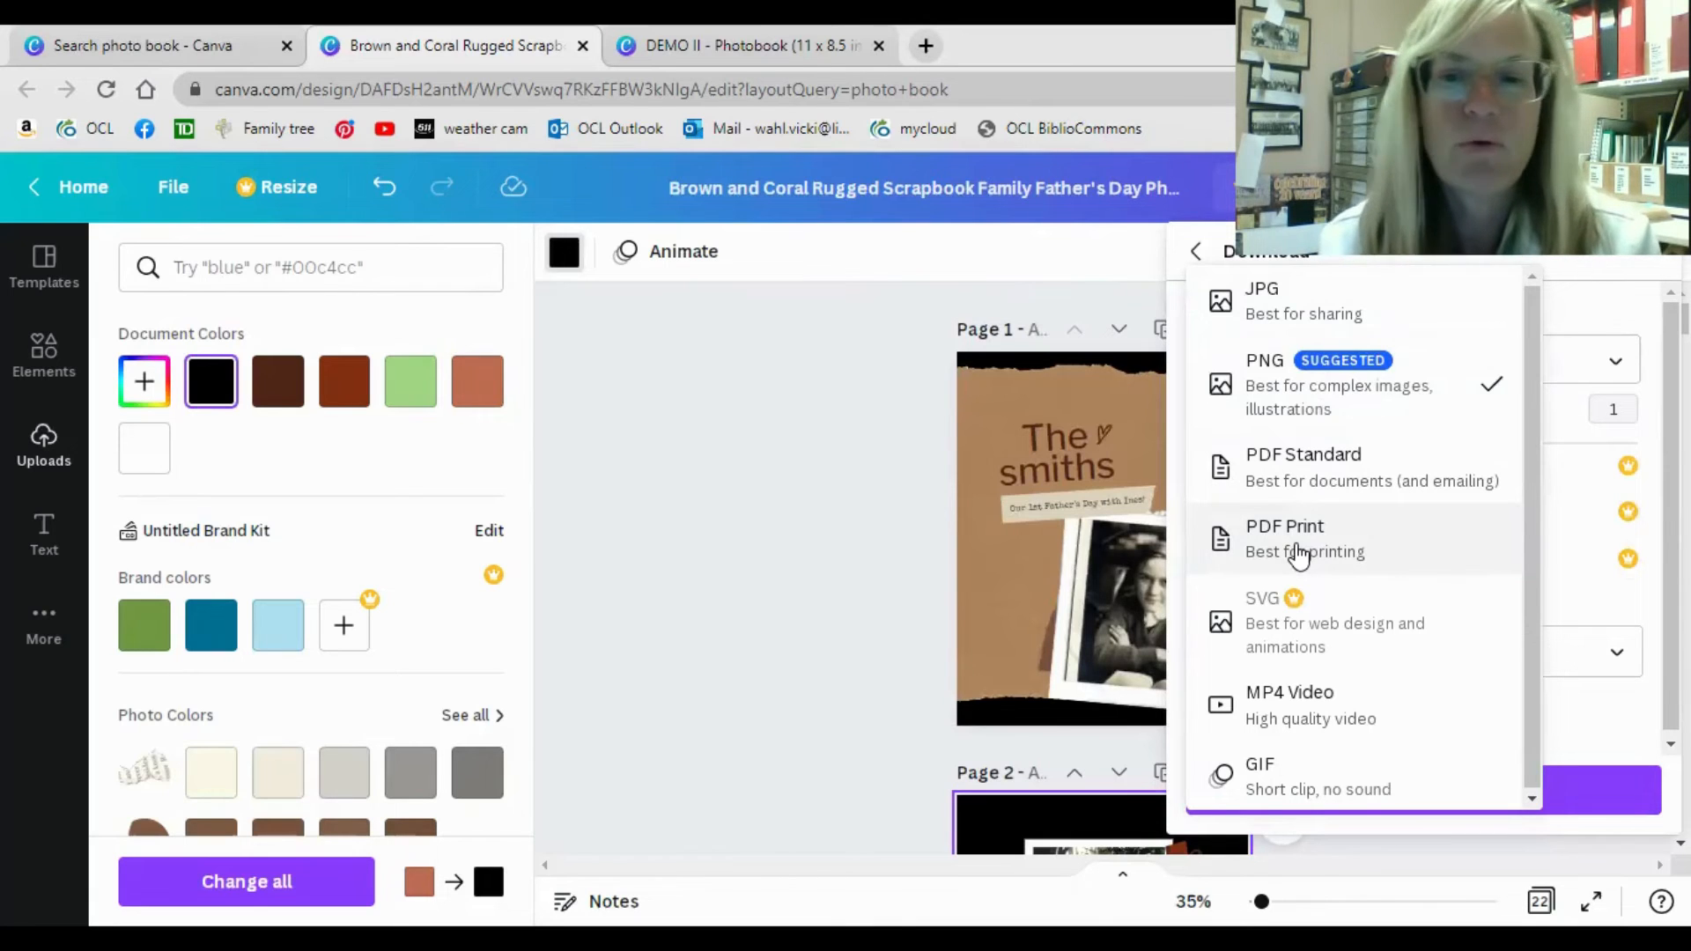
{"action": "left_click", "coordinate": [1286, 258]}
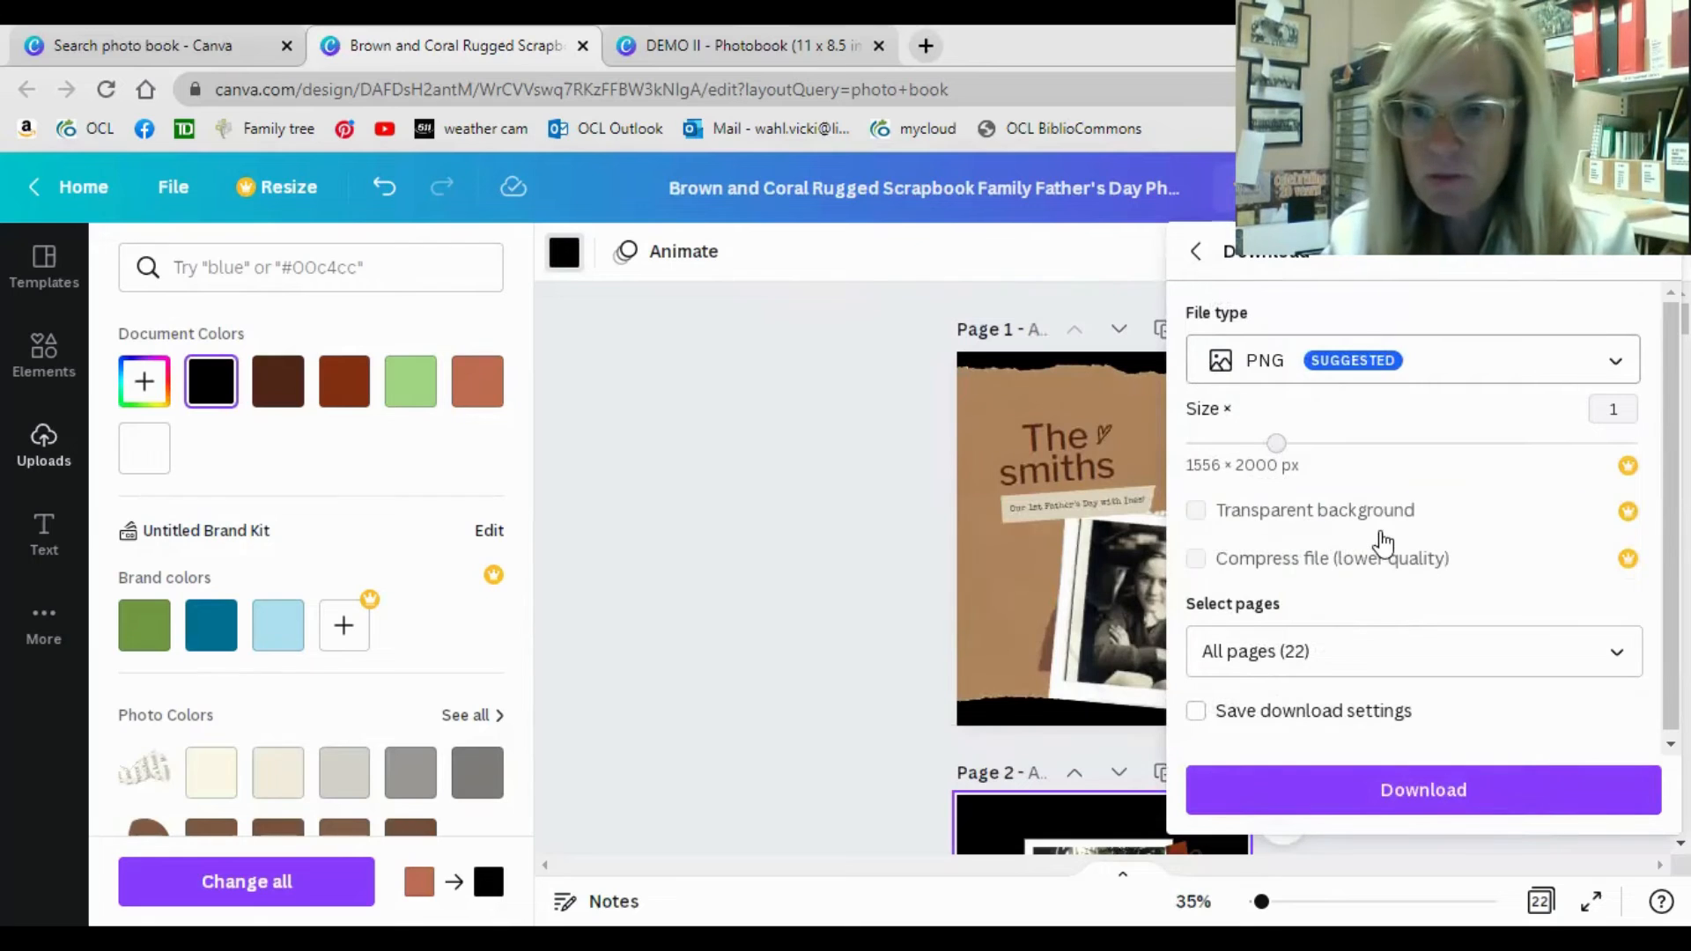
{"action": "left_click", "coordinate": [1198, 253]}
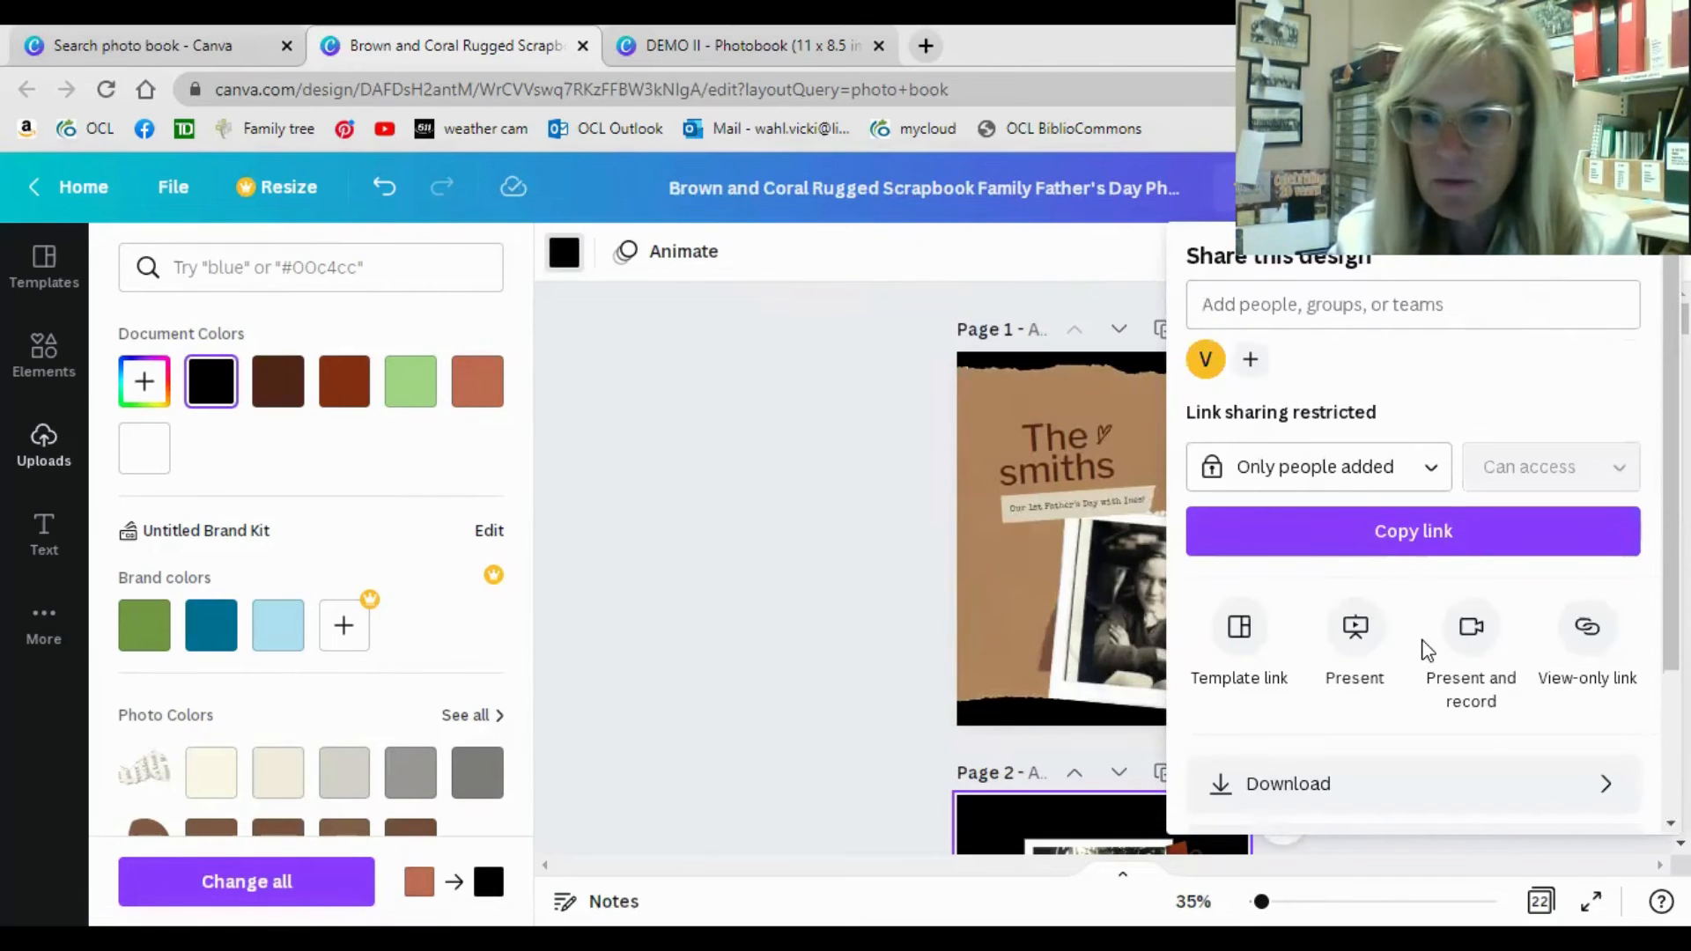
Look at the social media platforms offered for sharing the design.
{"action": "scroll", "coordinate": [1427, 649], "scroll_direction": "down", "scroll_amount": 2}
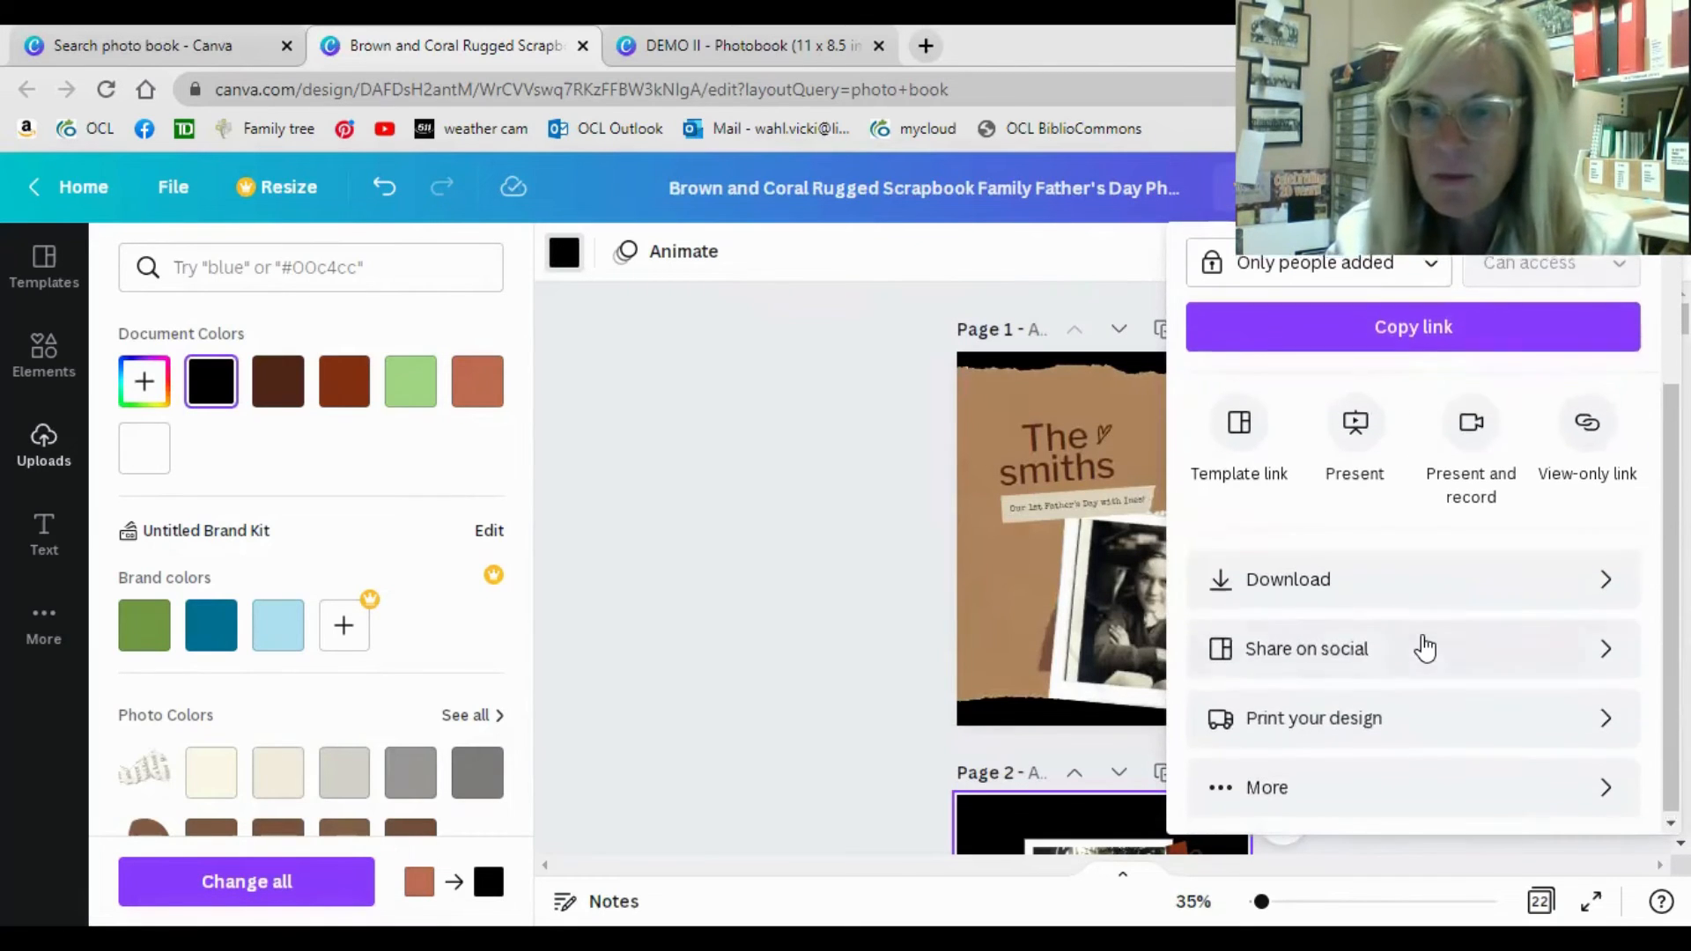
{"action": "left_click", "coordinate": [1318, 652]}
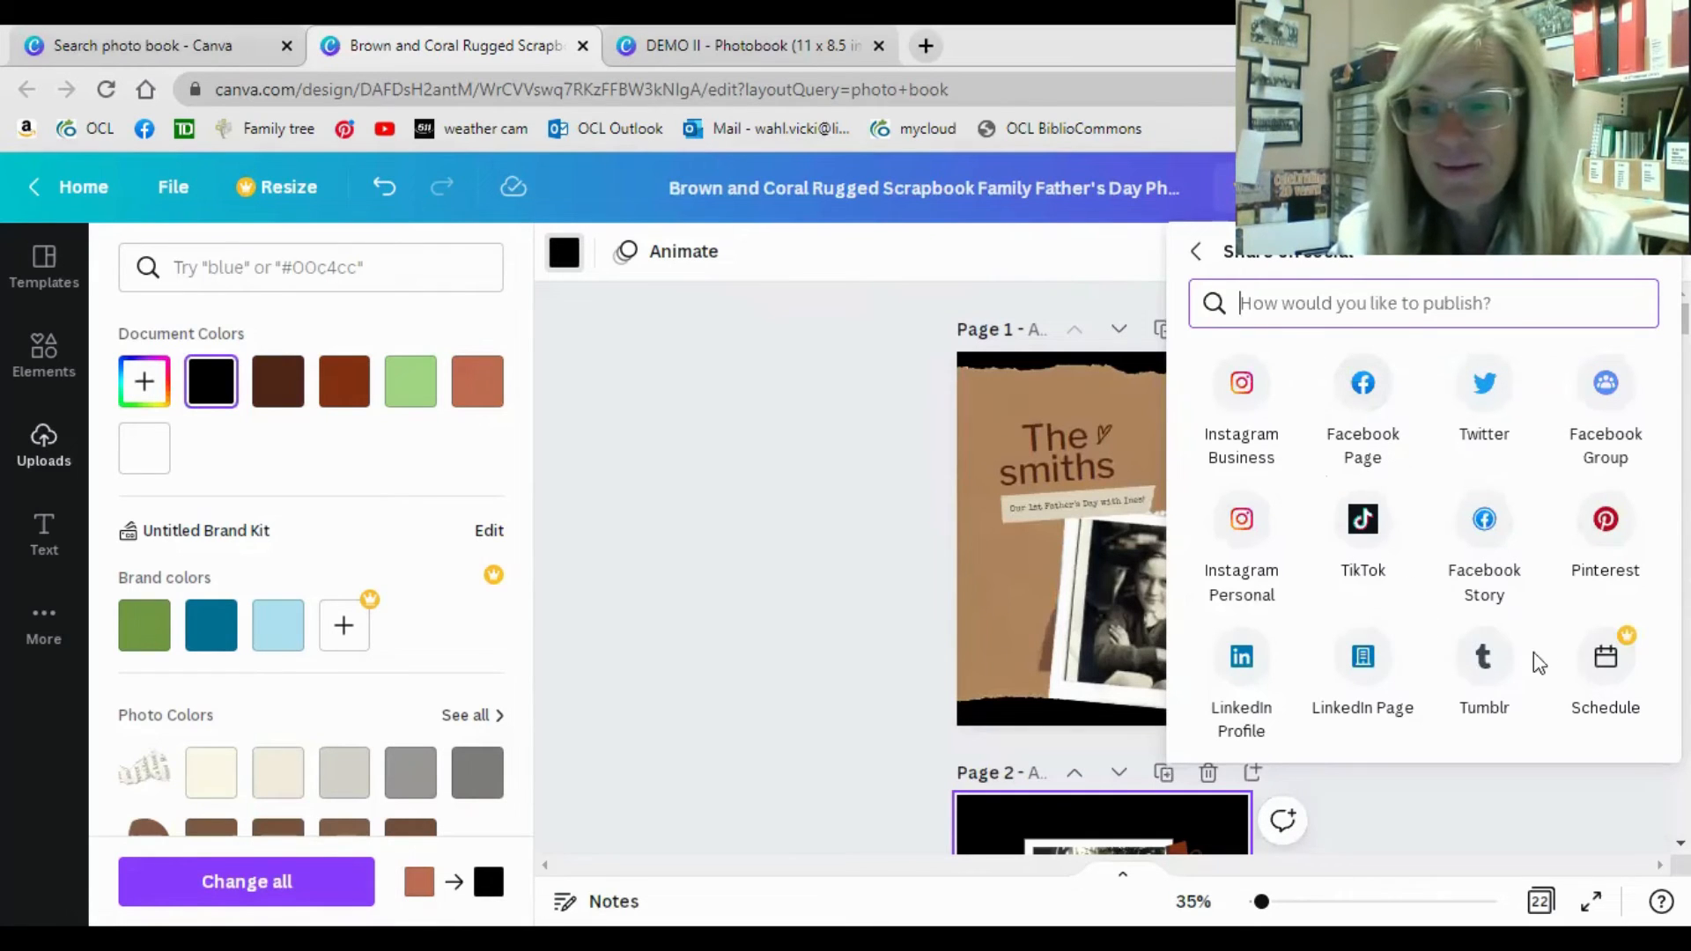
{"action": "left_click", "coordinate": [1204, 255]}
Browse the printable products and view the print offer for Photo Books (Landscape).
{"action": "scroll", "coordinate": [1401, 643], "scroll_direction": "down", "scroll_amount": 3}
{"action": "left_click", "coordinate": [1317, 715]}
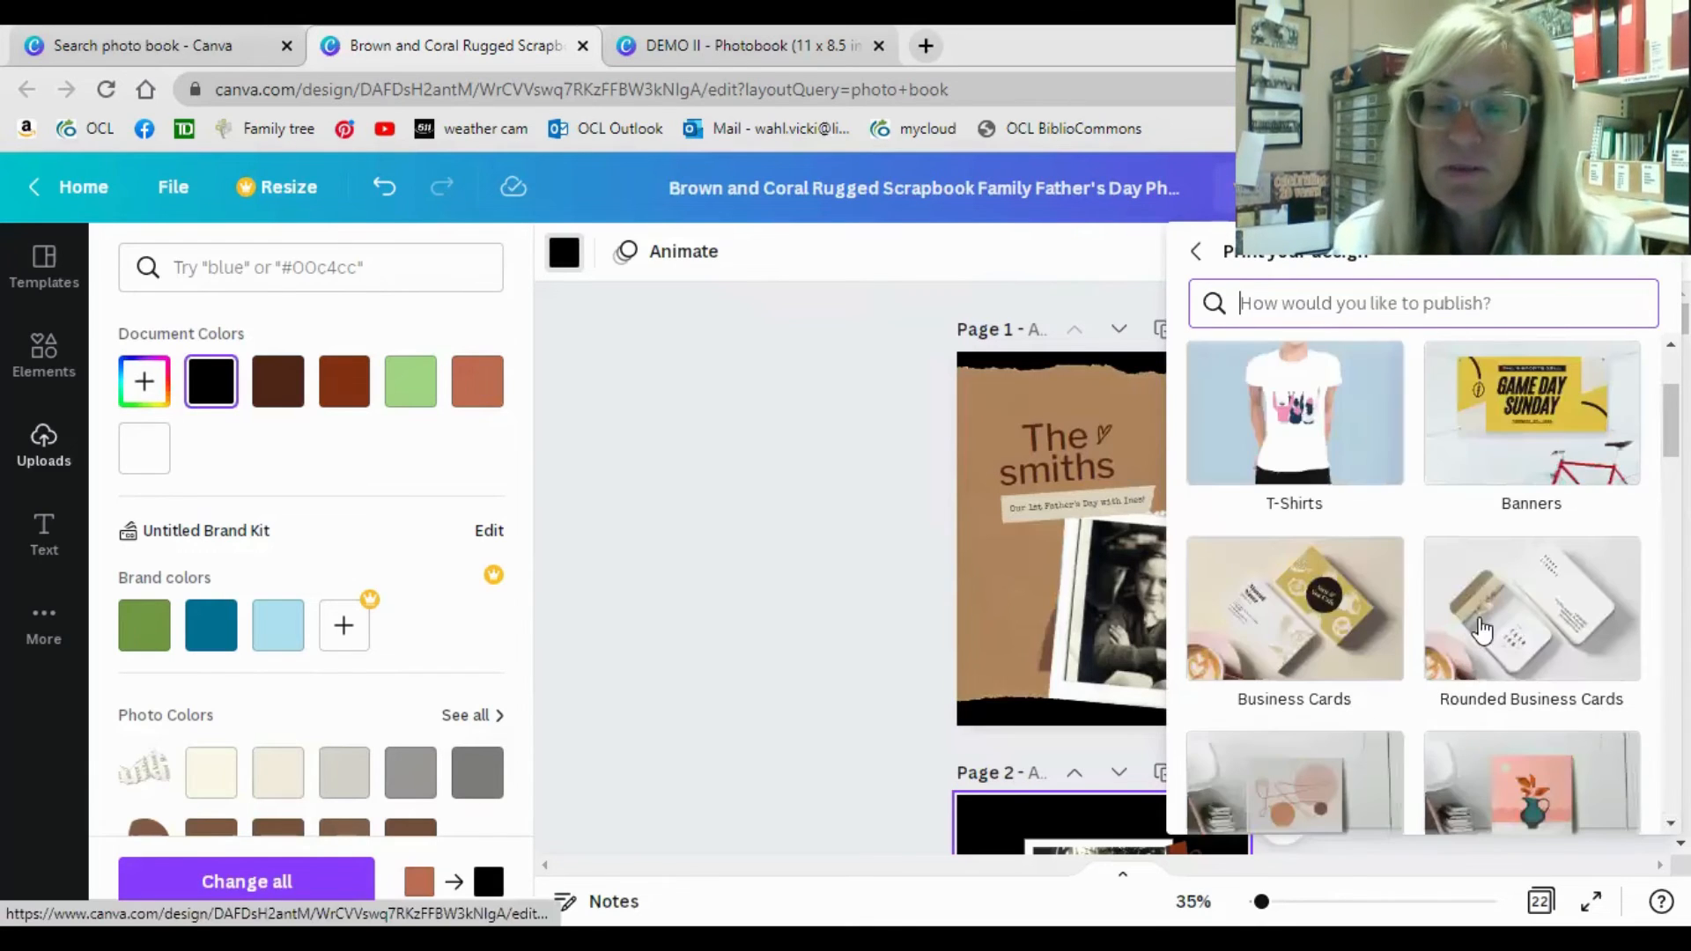
{"action": "scroll", "coordinate": [1502, 608], "scroll_direction": "down", "scroll_amount": 3}
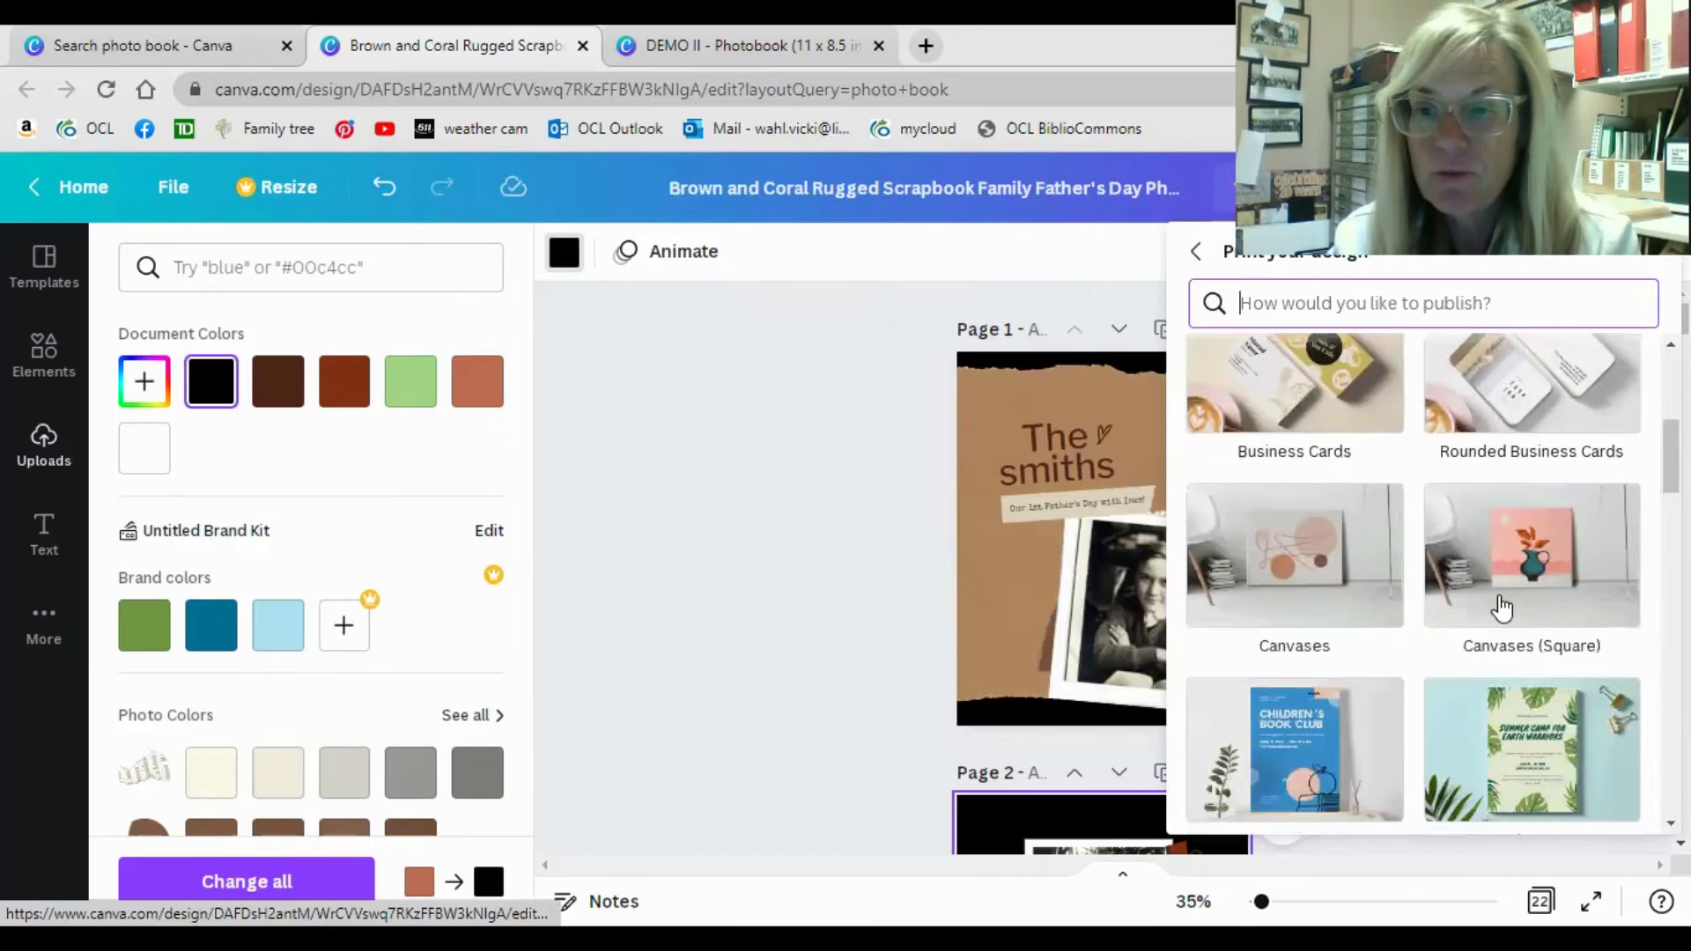
{"action": "scroll", "coordinate": [1502, 608], "scroll_direction": "down", "scroll_amount": 5}
{"action": "scroll", "coordinate": [1502, 608], "scroll_direction": "down", "scroll_amount": 3}
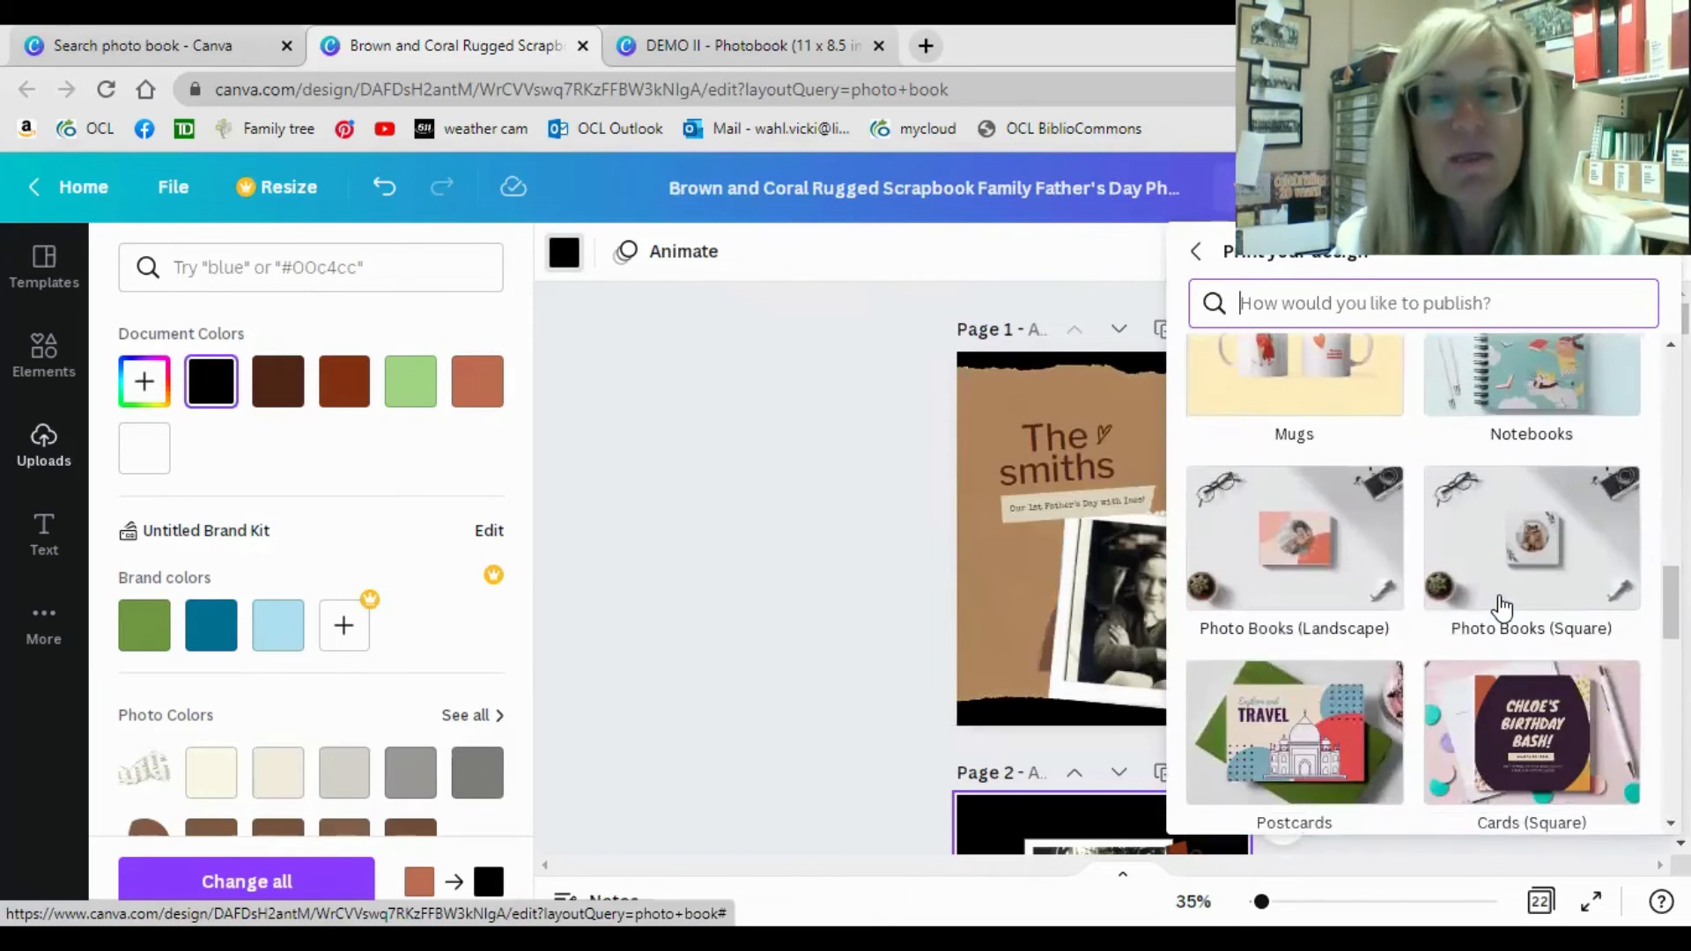
{"action": "left_click", "coordinate": [1307, 550]}
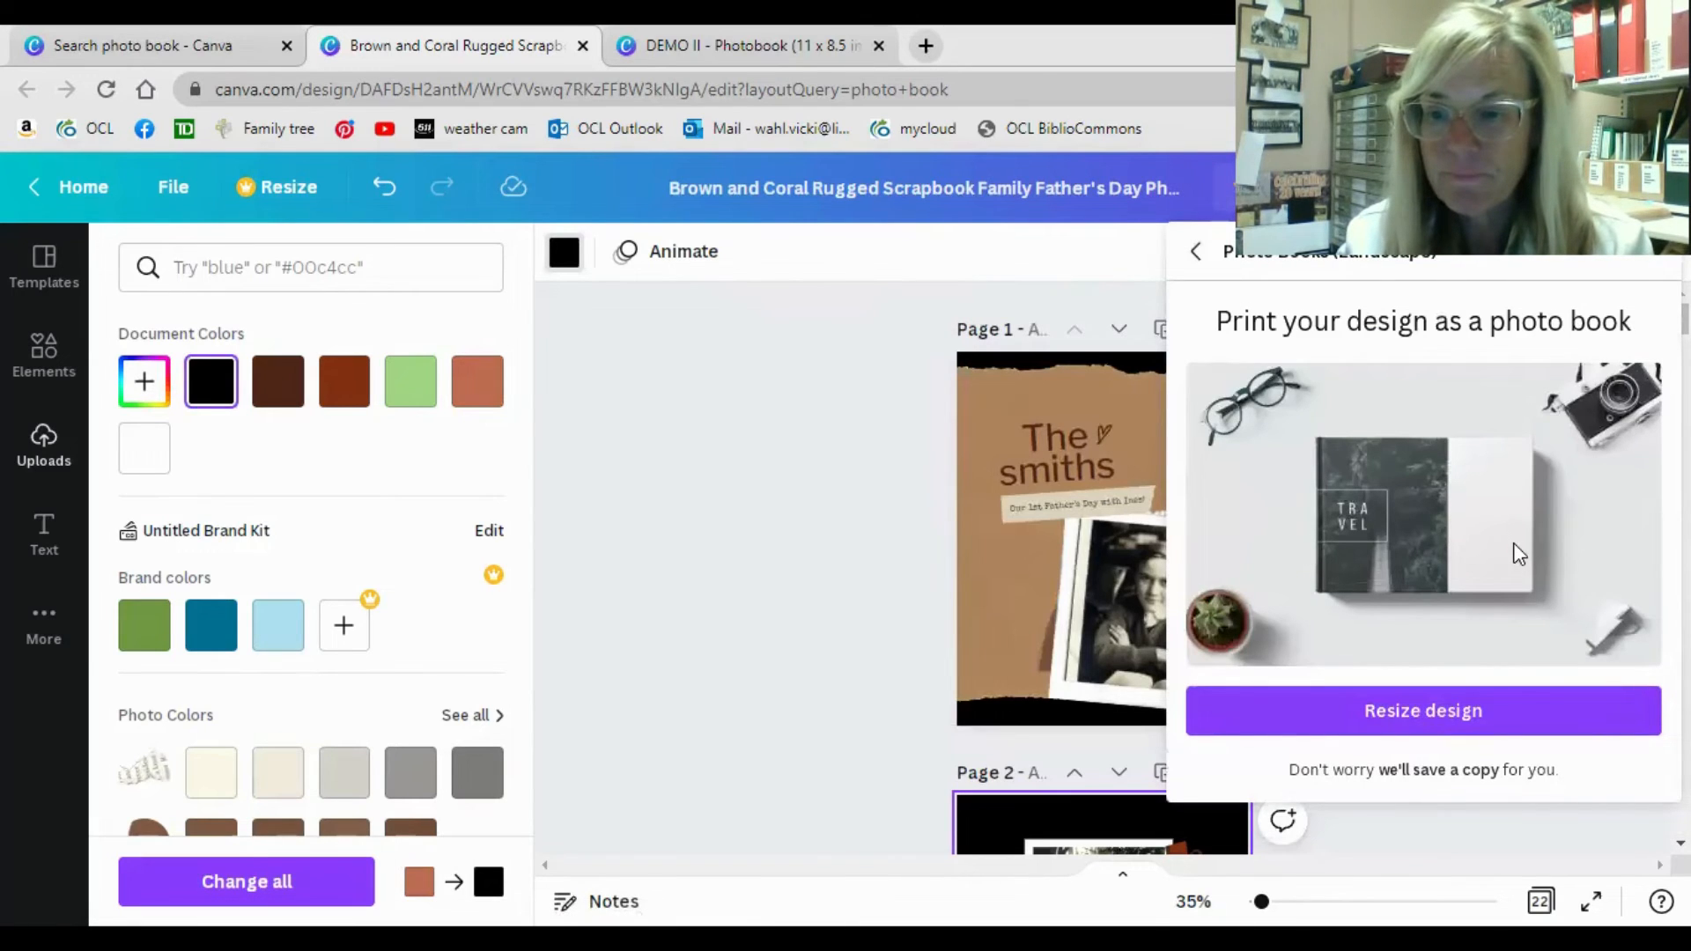
{"action": "left_click", "coordinate": [1203, 264]}
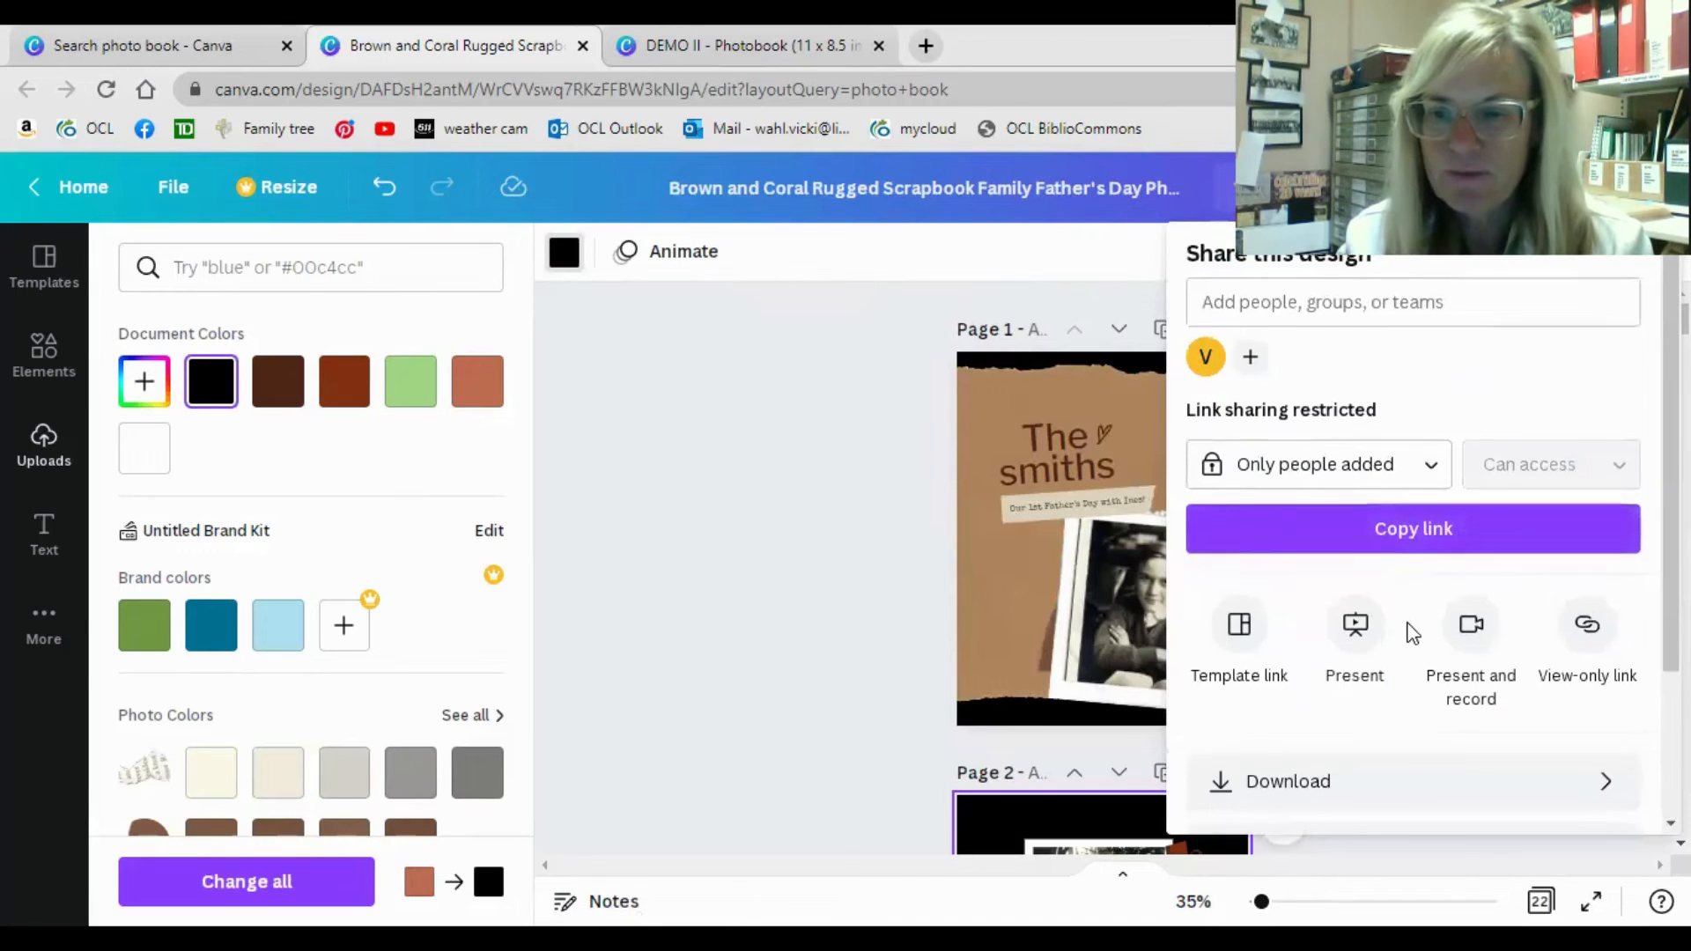
Find Photo Books (Square) among the printable products and view its print offer.
{"action": "scroll", "coordinate": [1410, 633], "scroll_direction": "down", "scroll_amount": 2}
{"action": "left_click", "coordinate": [1330, 717]}
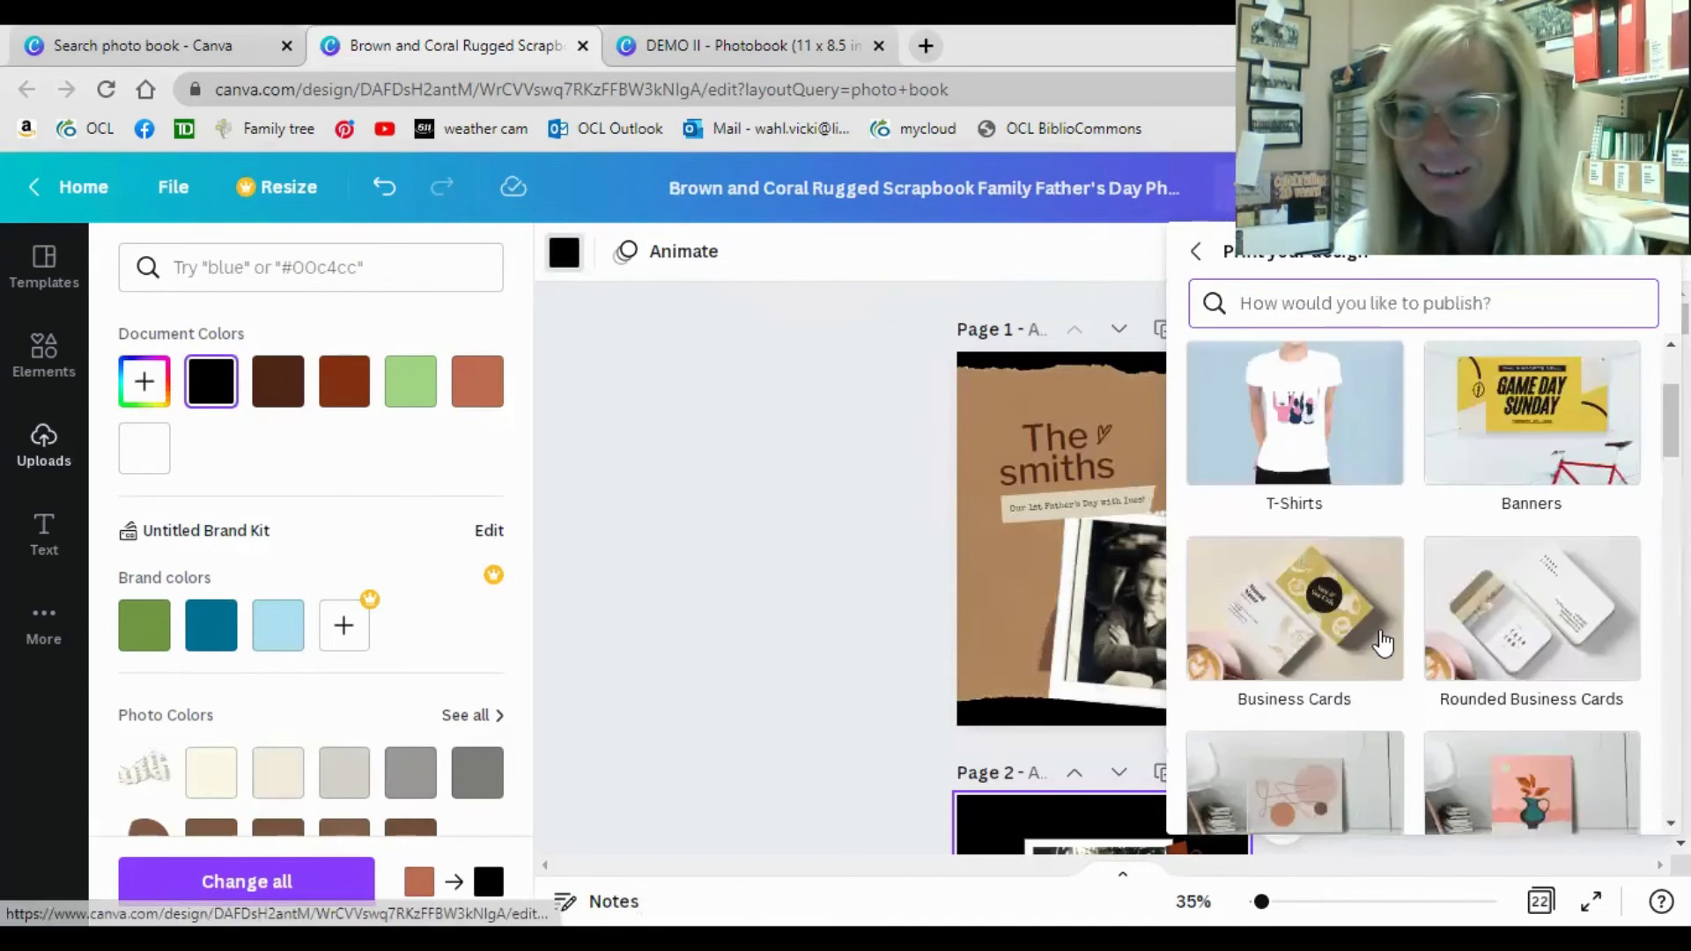
{"action": "scroll", "coordinate": [1382, 643], "scroll_direction": "down", "scroll_amount": 3}
{"action": "scroll", "coordinate": [1382, 643], "scroll_direction": "down", "scroll_amount": 2}
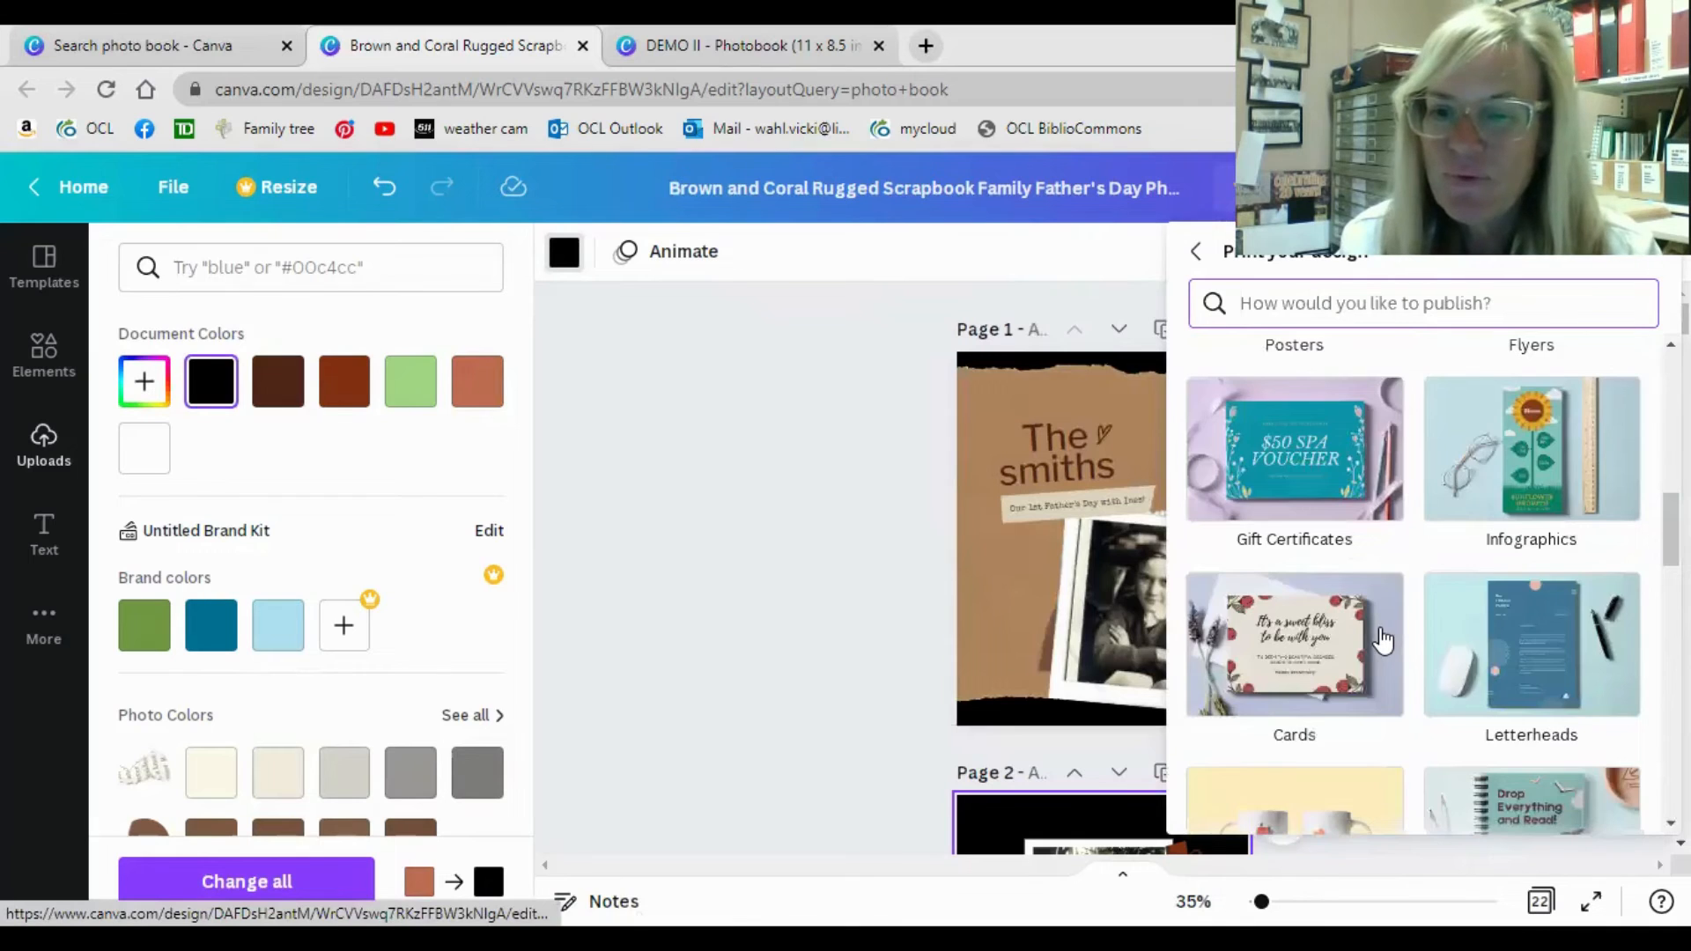
{"action": "scroll", "coordinate": [1383, 641], "scroll_direction": "down", "scroll_amount": 6}
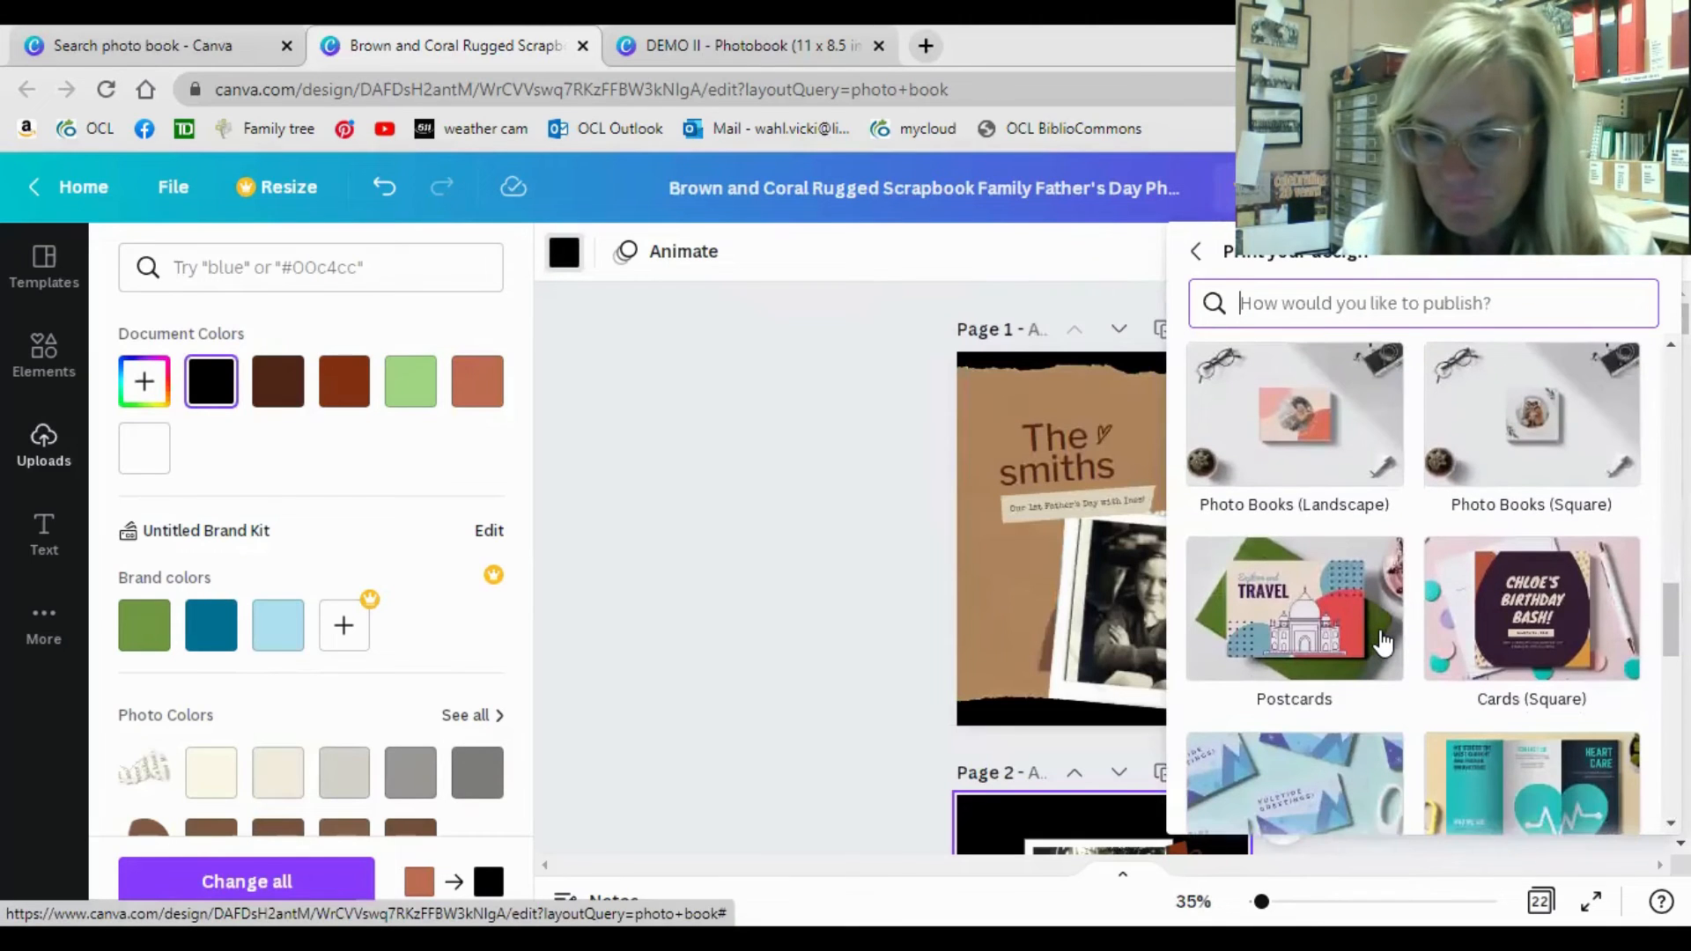
{"action": "left_click", "coordinate": [1492, 434]}
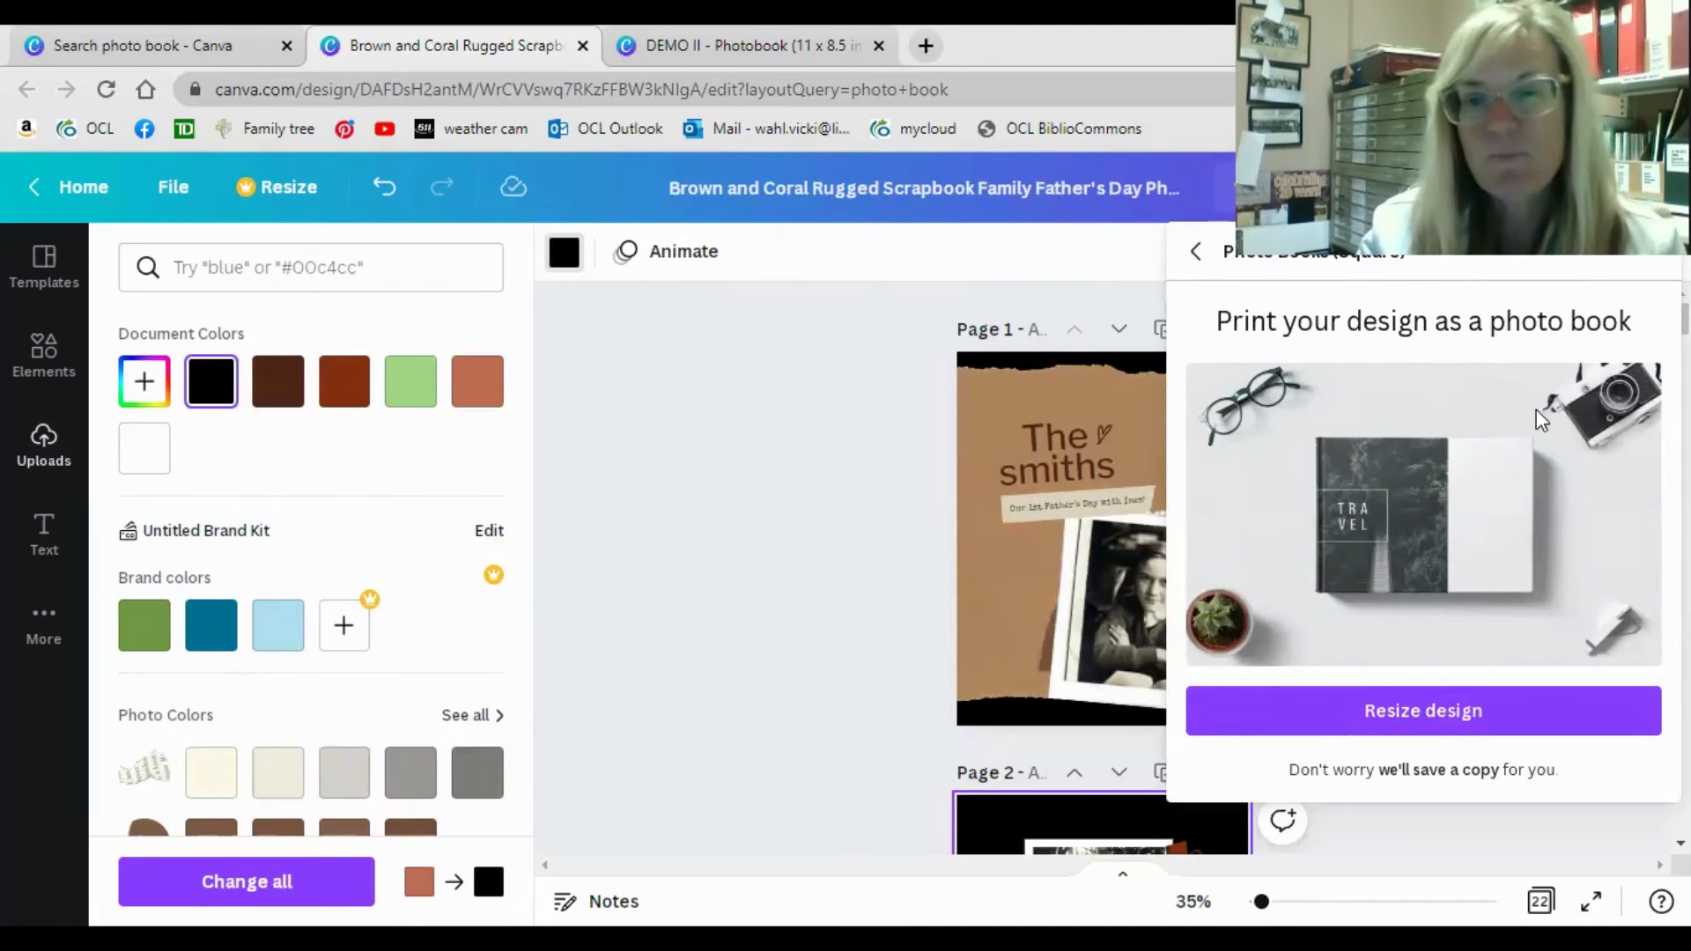
{"action": "left_click", "coordinate": [1200, 252]}
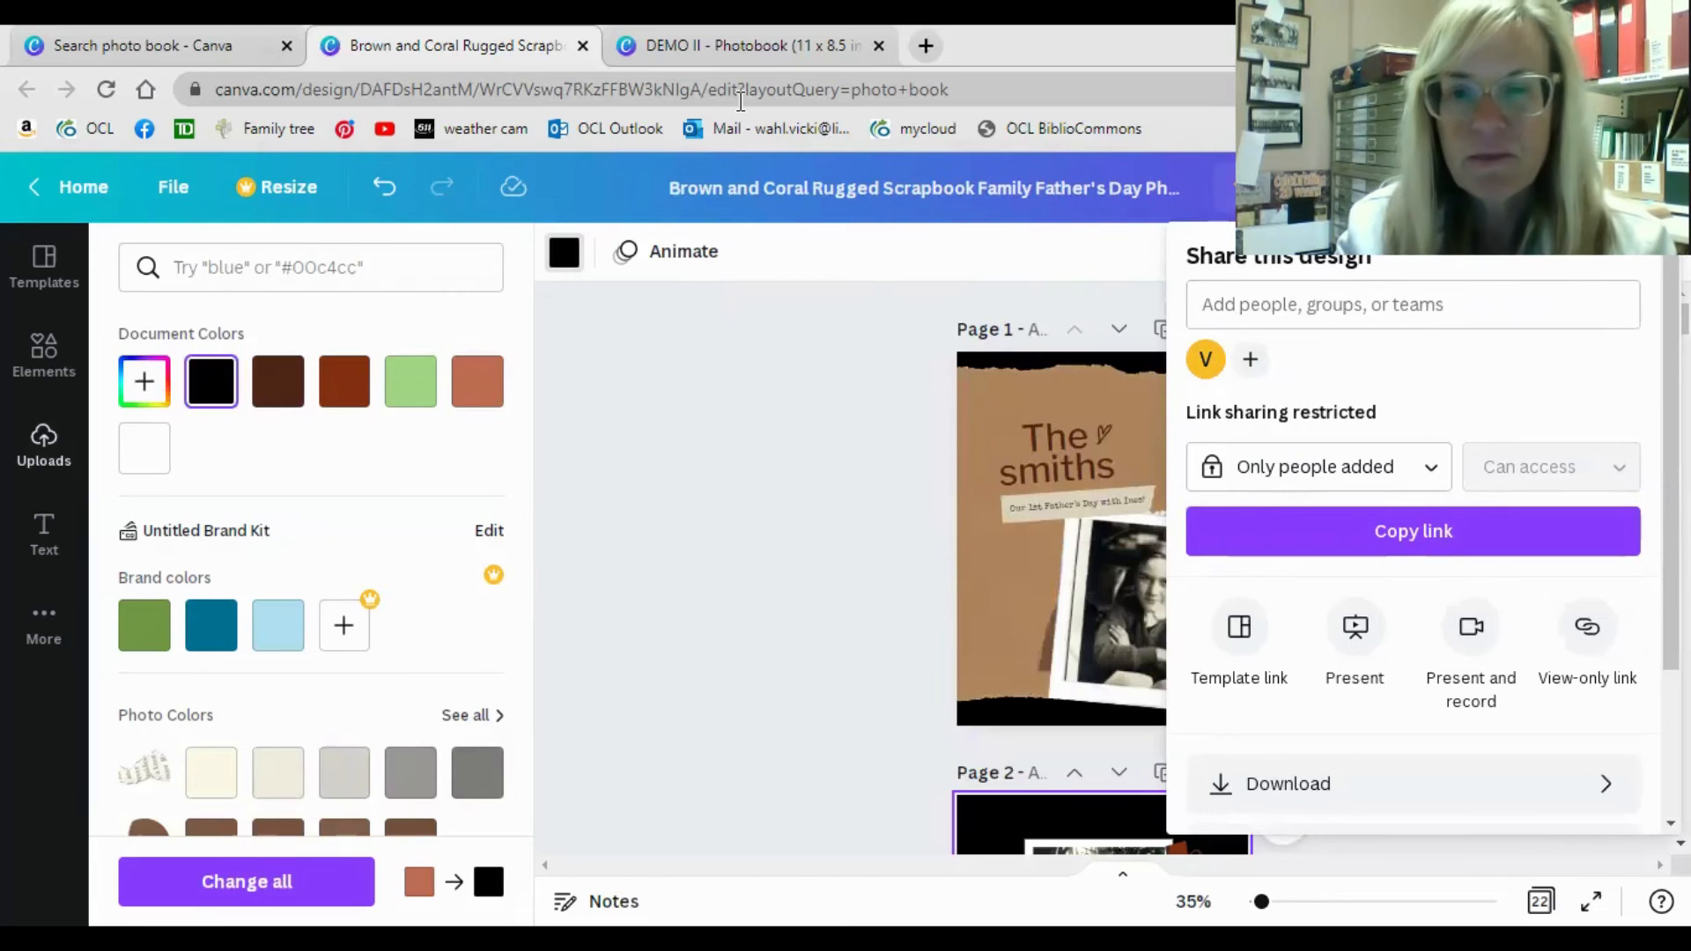
Switch to the open DEMO II photobook and collapse its template panel.
{"action": "left_click", "coordinate": [752, 45]}
{"action": "right_click", "coordinate": [592, 797]}
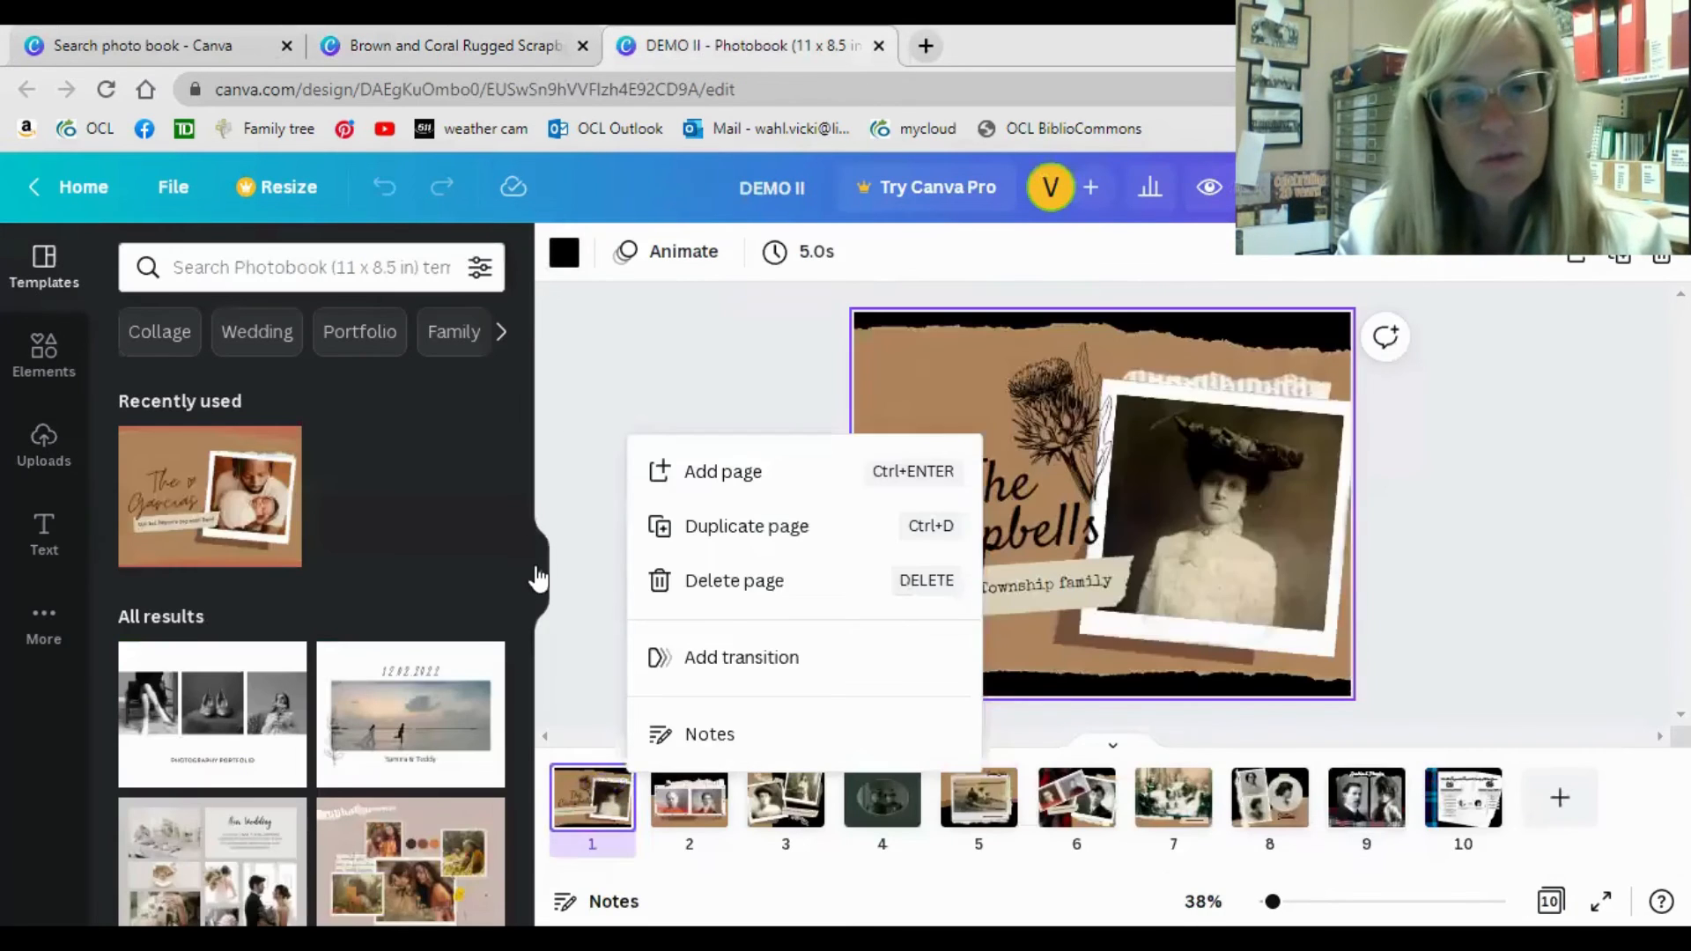
{"action": "left_click", "coordinate": [539, 574]}
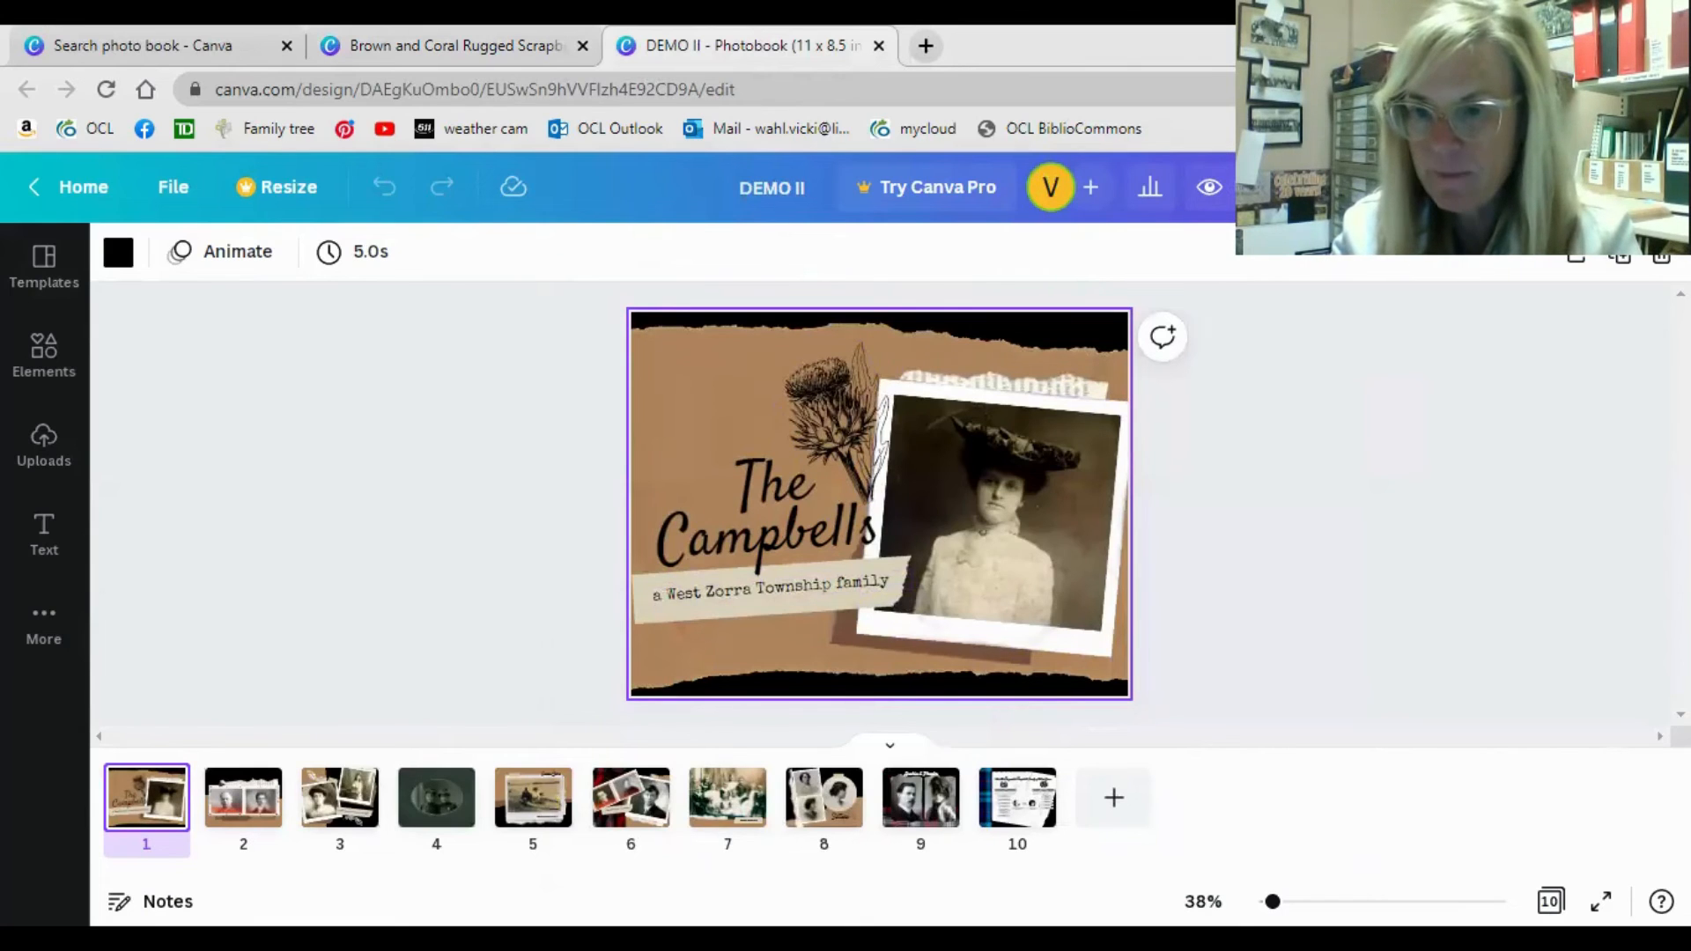
Examine the print order options for the DEMO II photobook, including size, pages to print, cover, finish and copies.
{"action": "left_click", "coordinate": [1388, 187]}
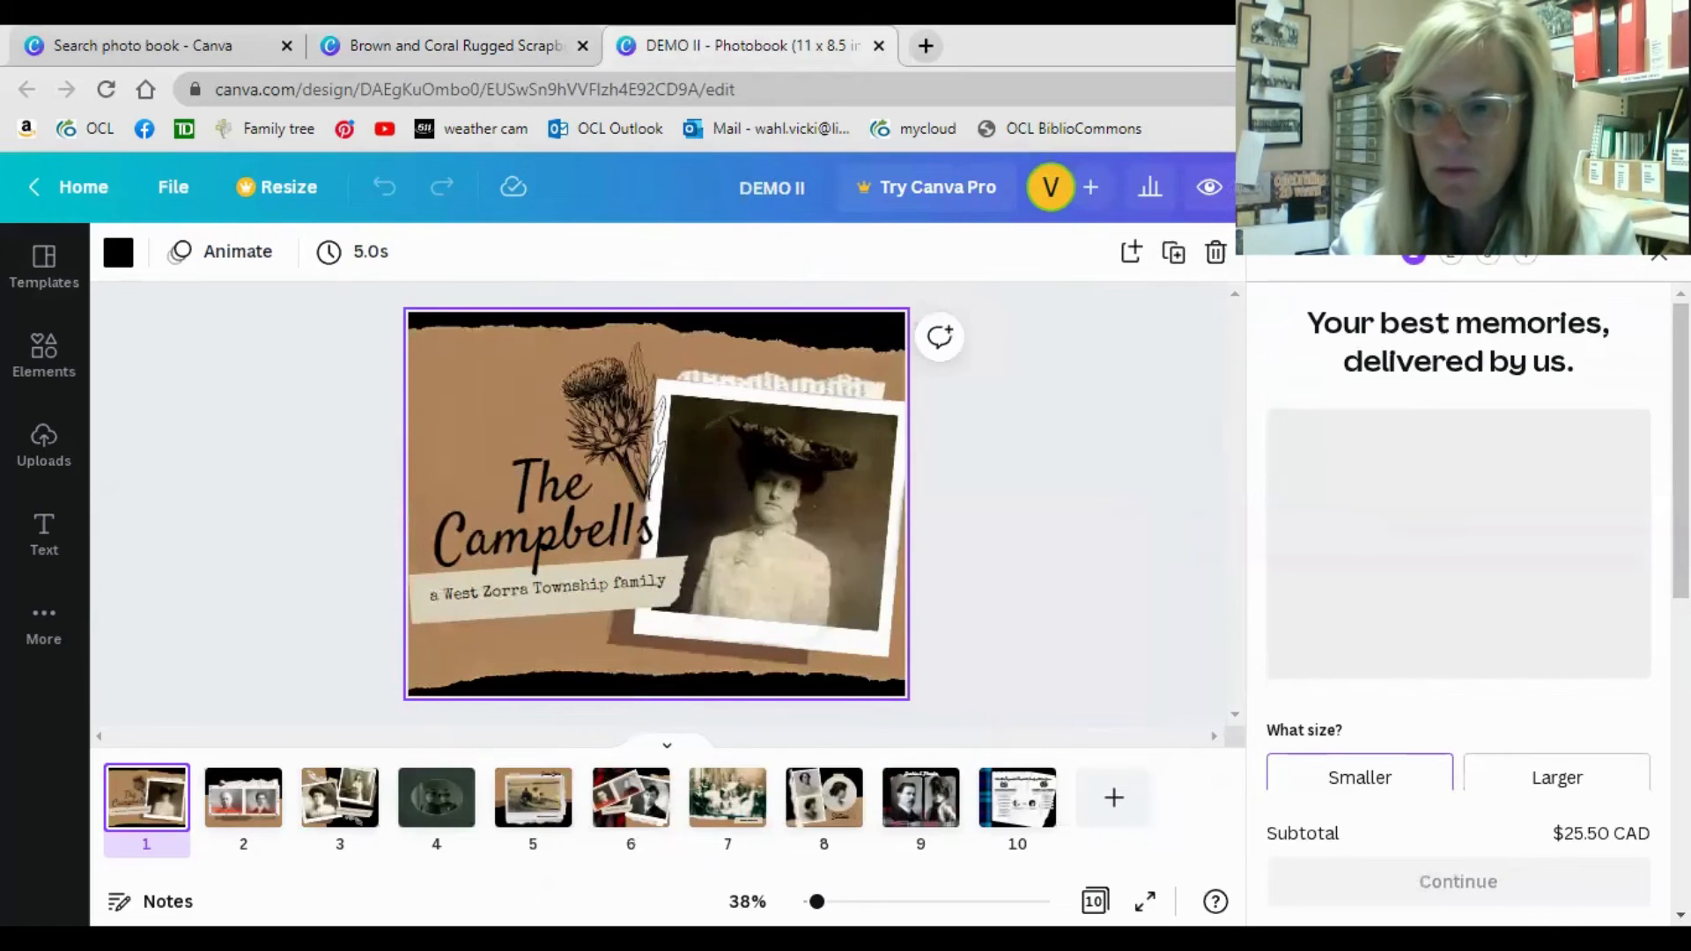
{"action": "scroll", "coordinate": [1588, 564], "scroll_direction": "down", "scroll_amount": 2}
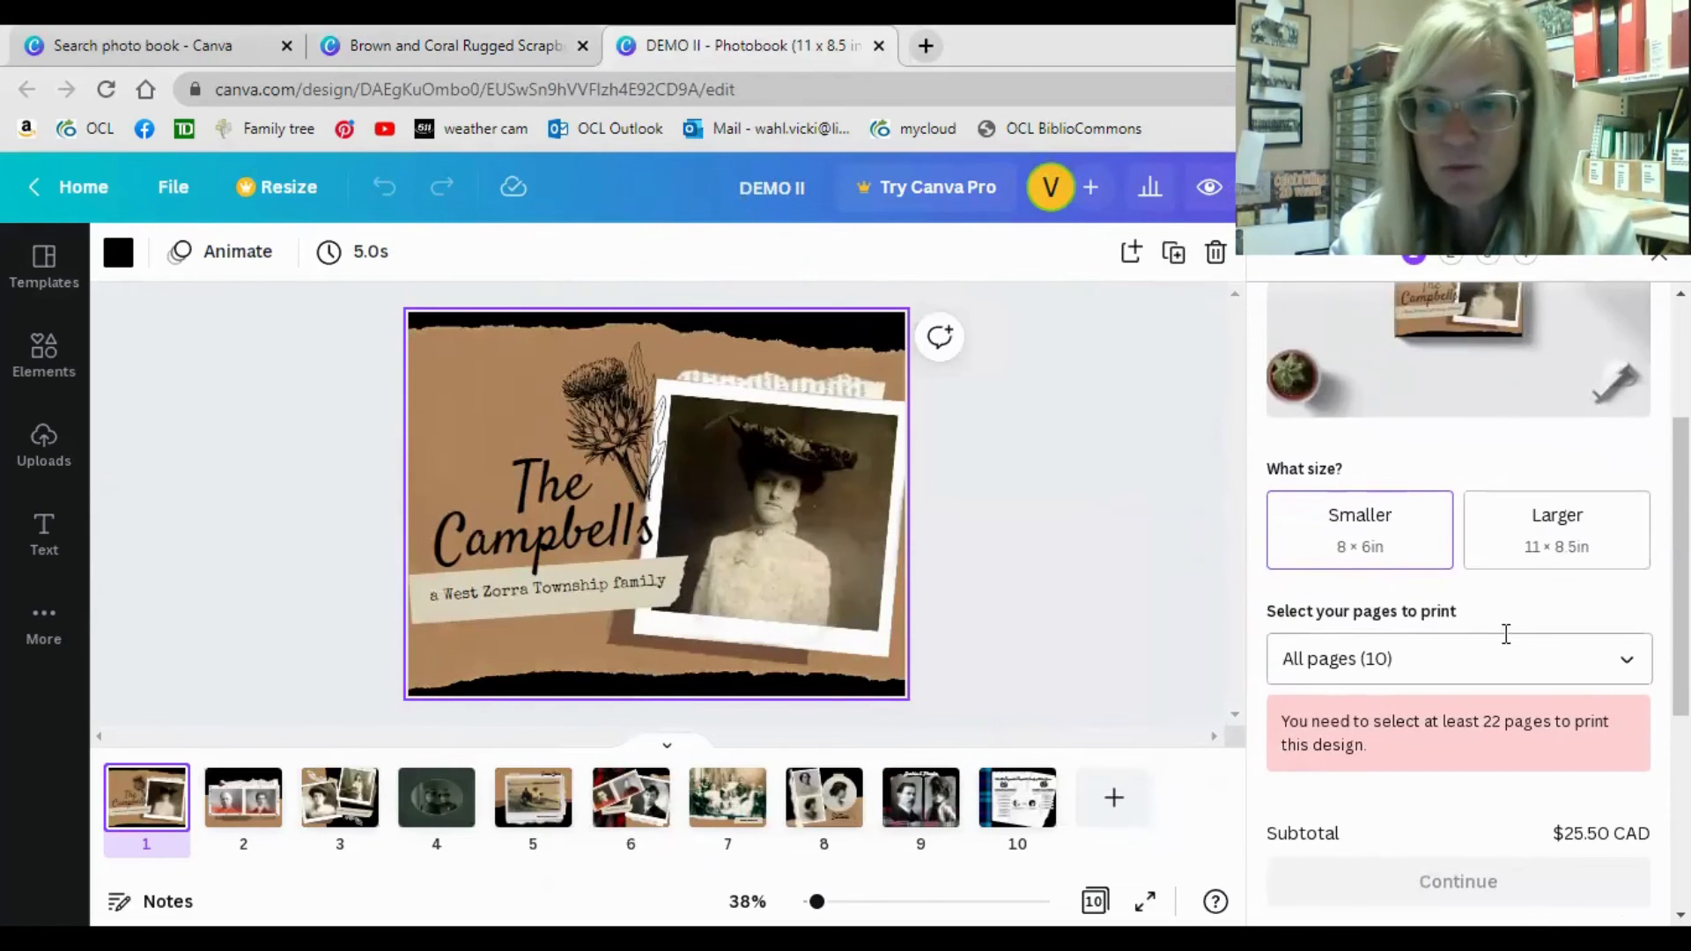
{"action": "scroll", "coordinate": [1511, 638], "scroll_direction": "down", "scroll_amount": 5}
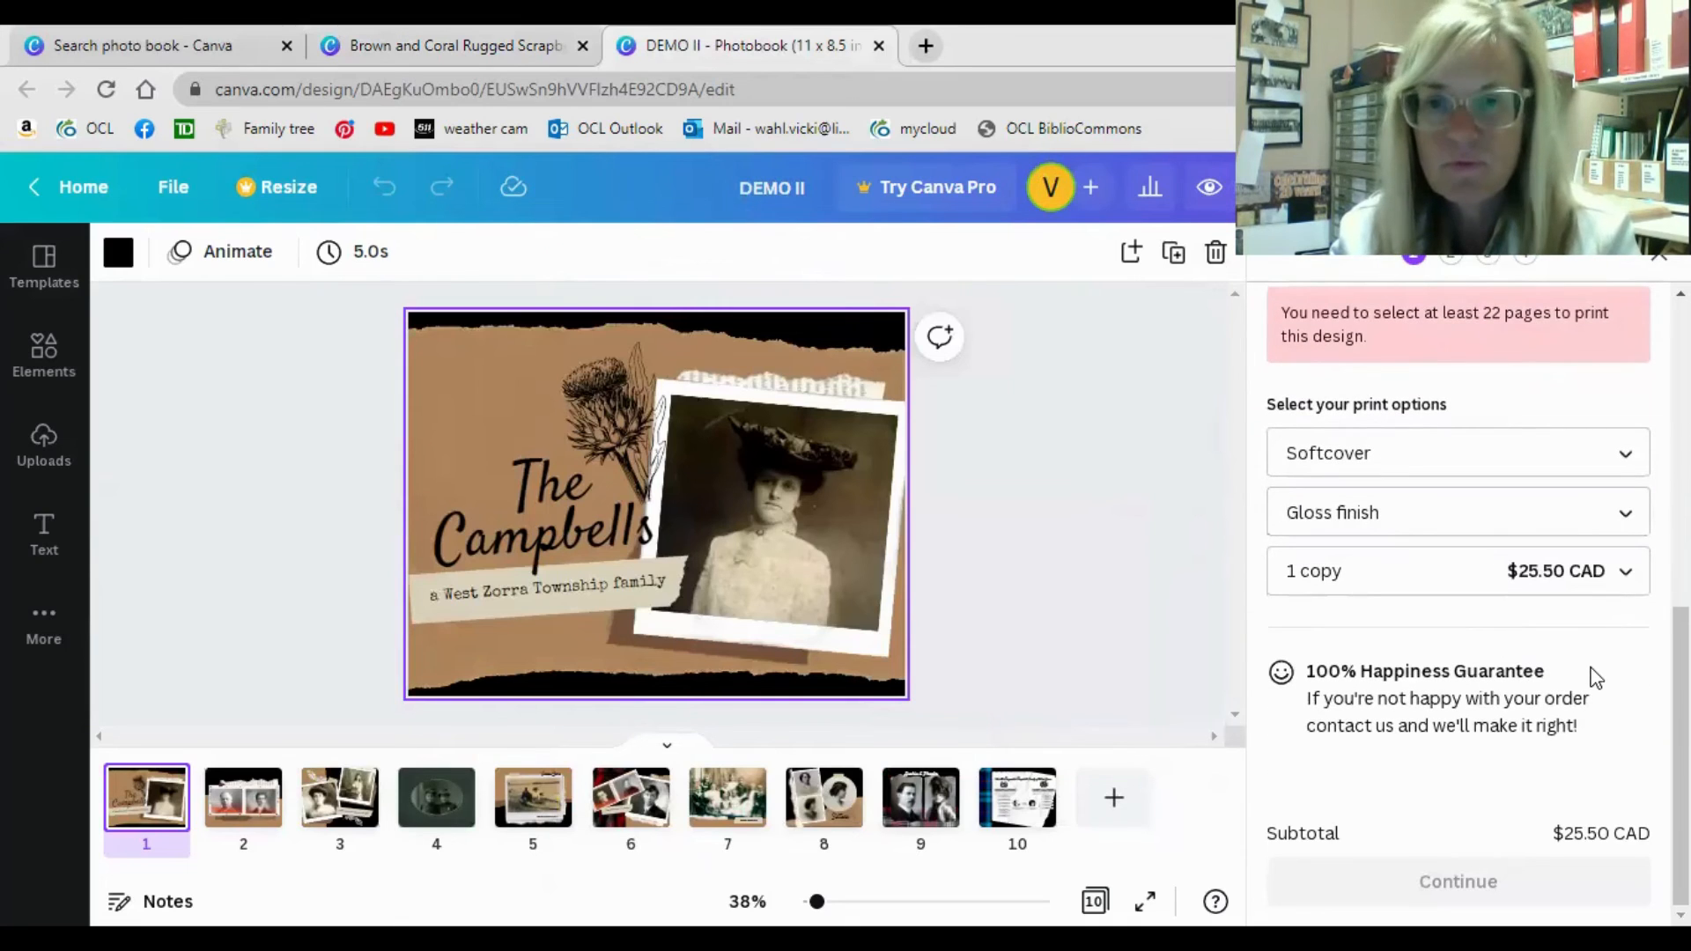
{"action": "scroll", "coordinate": [1589, 667], "scroll_direction": "up", "scroll_amount": 3}
{"action": "scroll", "coordinate": [1496, 502], "scroll_direction": "up", "scroll_amount": 4}
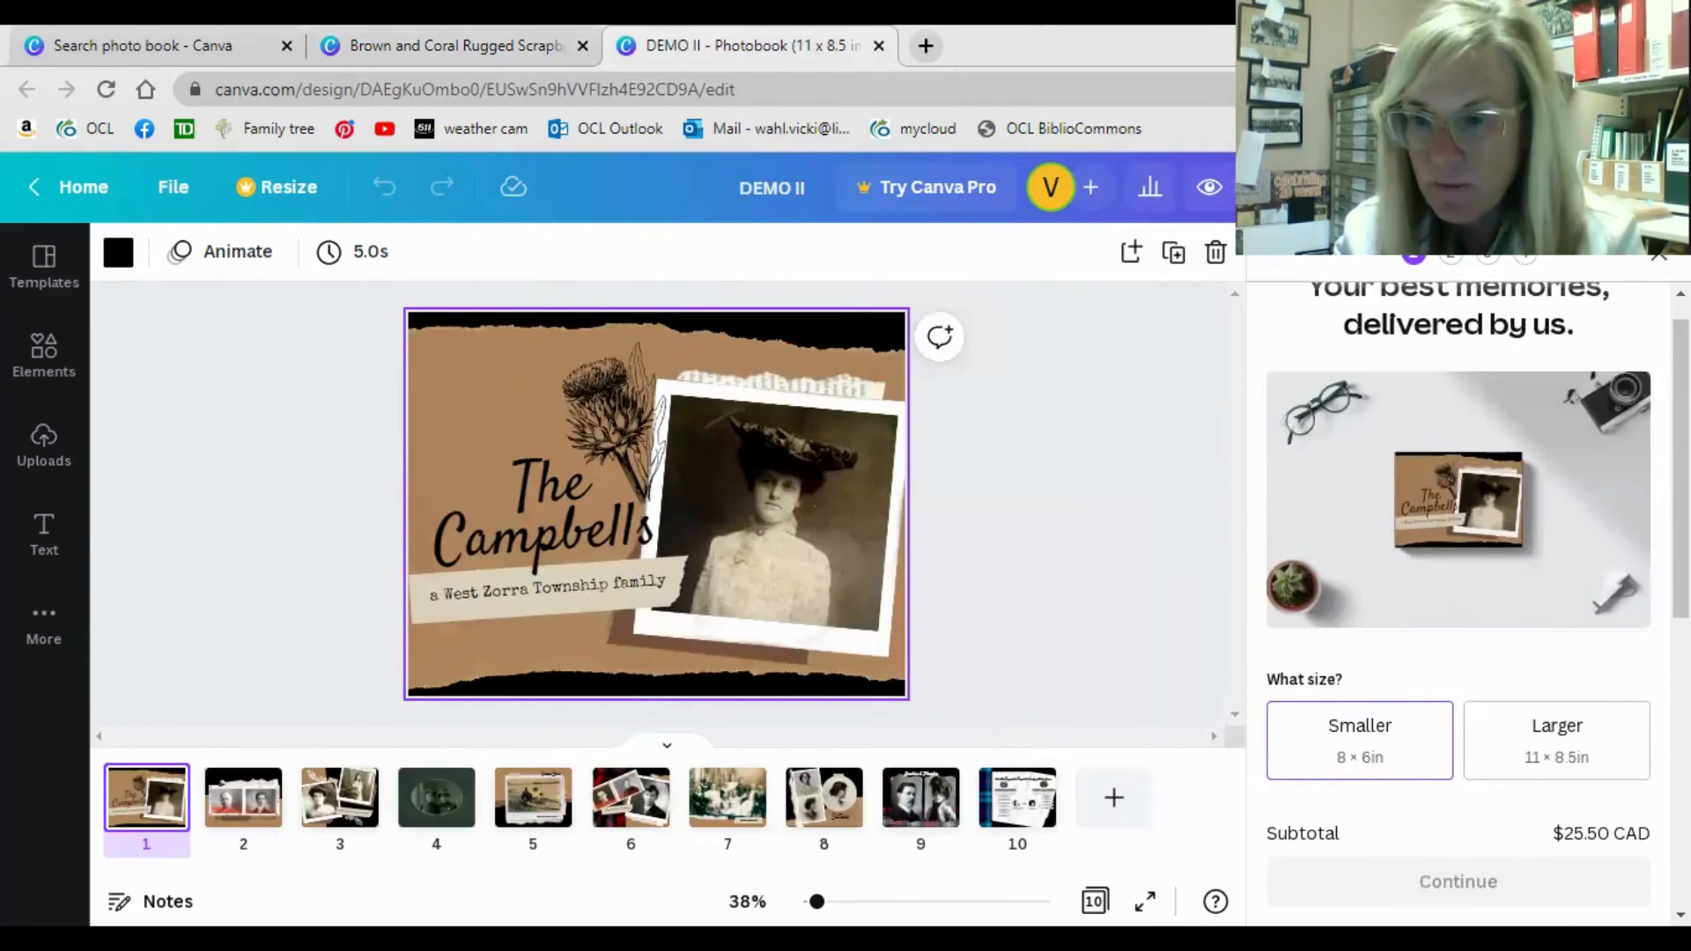
Open the sharing options of the DEMO II photobook.
{"action": "left_click", "coordinate": [1608, 188]}
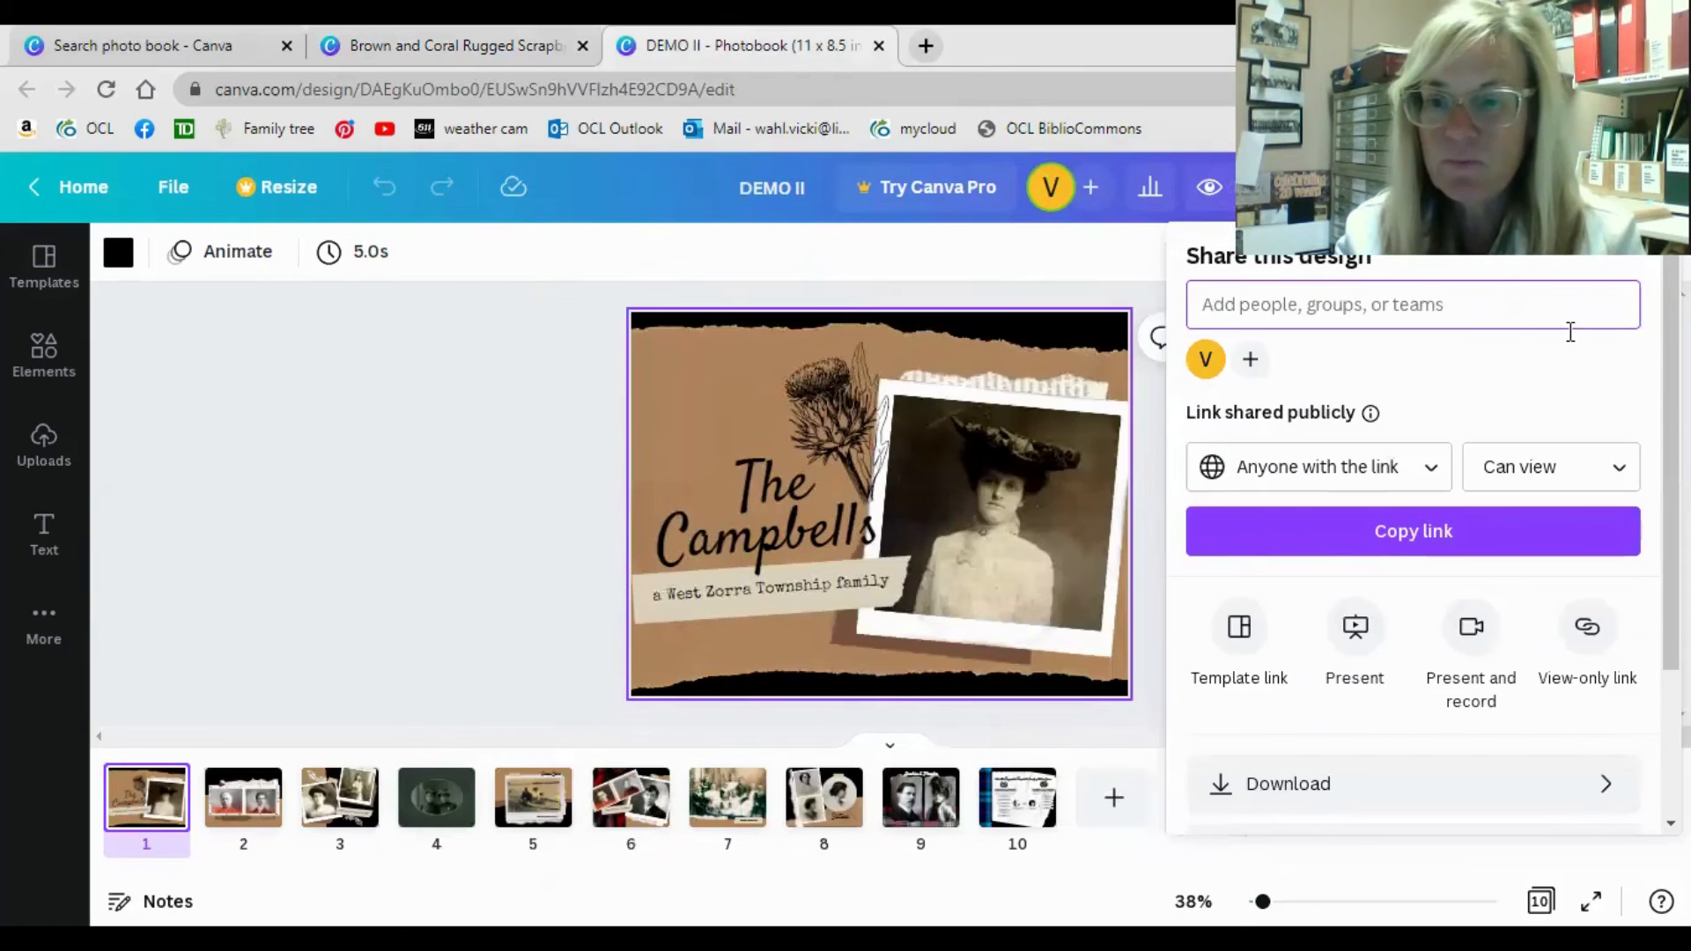